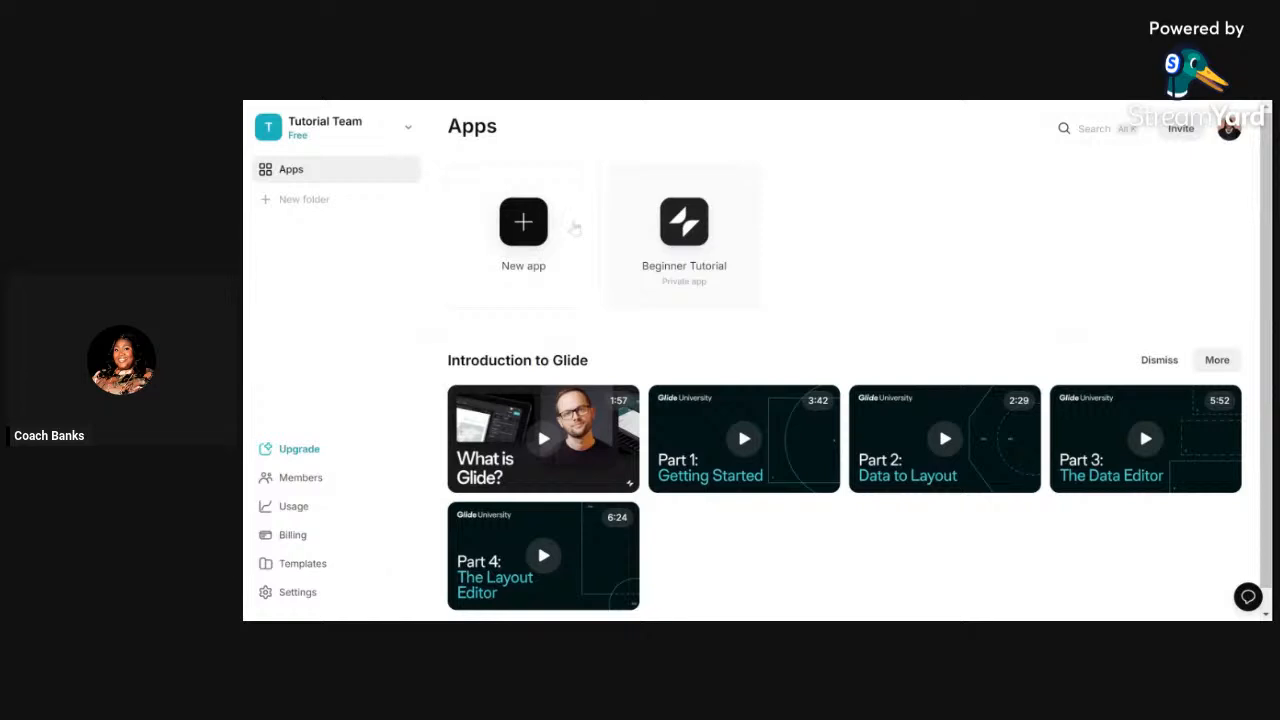
# - Start a new Glide app and choose the Blank template instead of Basic App
pyautogui.click(517, 233)
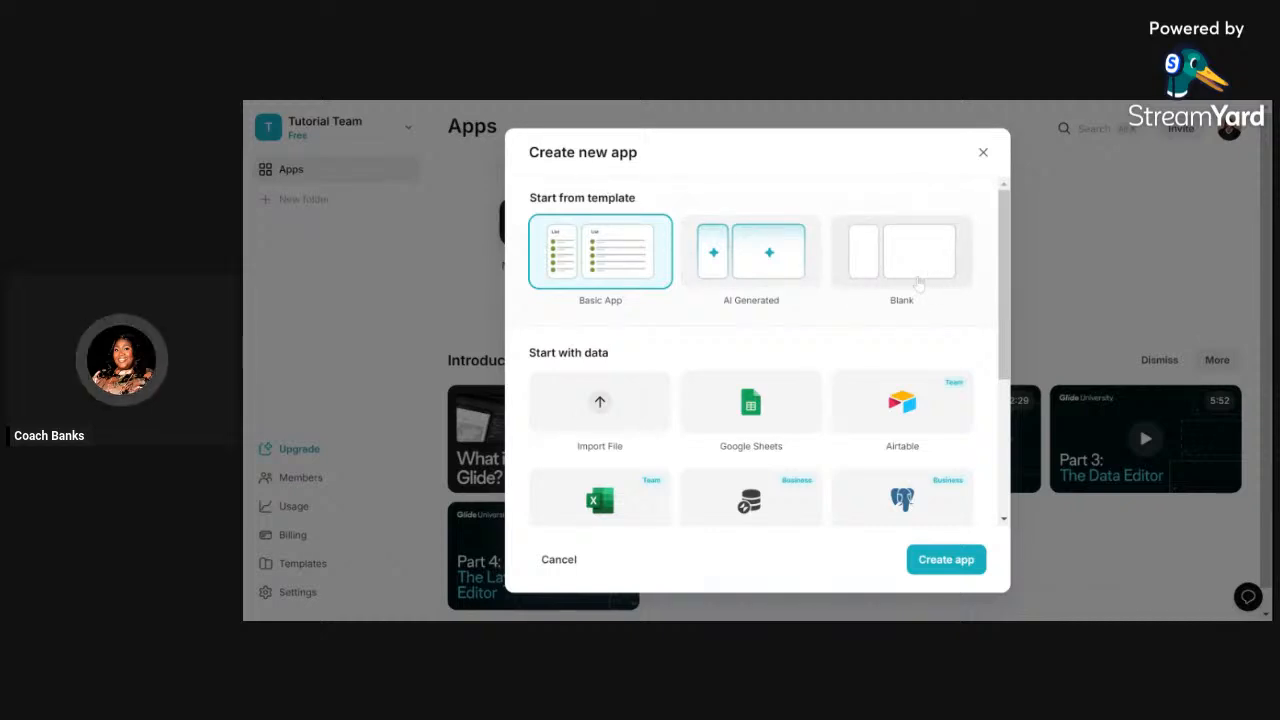
pyautogui.scroll(-5, 918, 284)
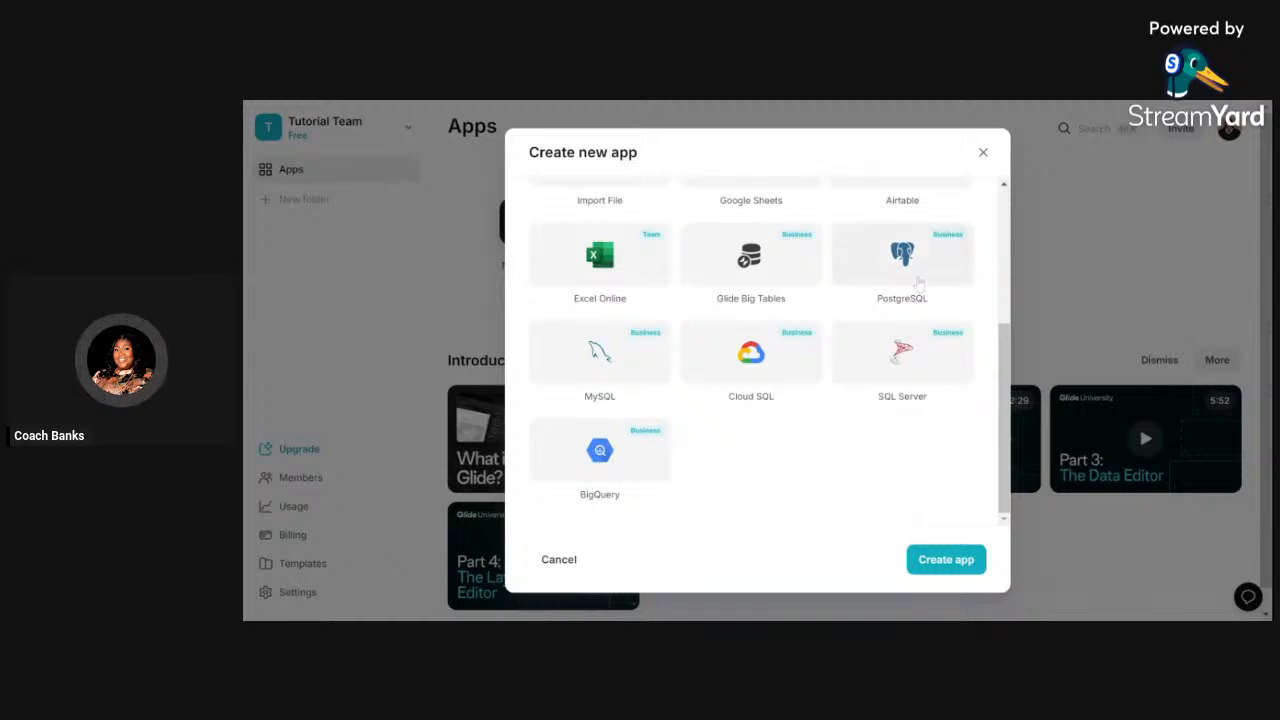
pyautogui.scroll(5, 918, 284)
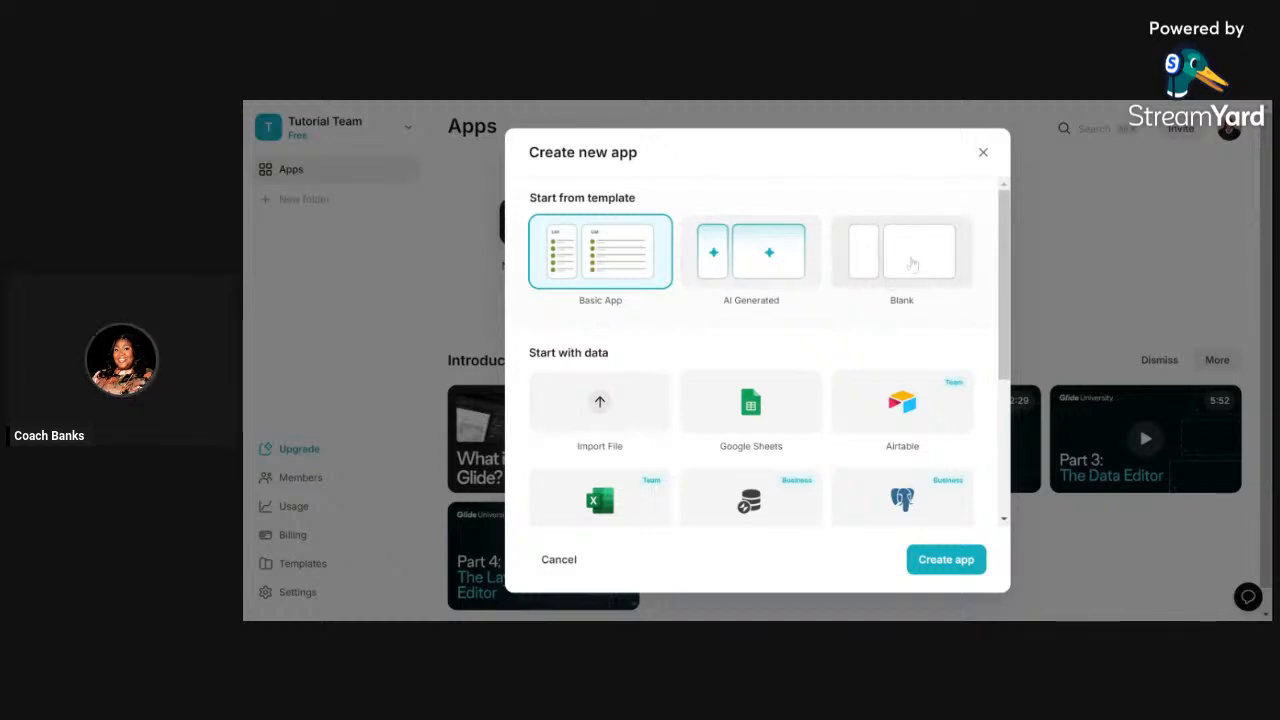
pyautogui.scroll(-2, 912, 263)
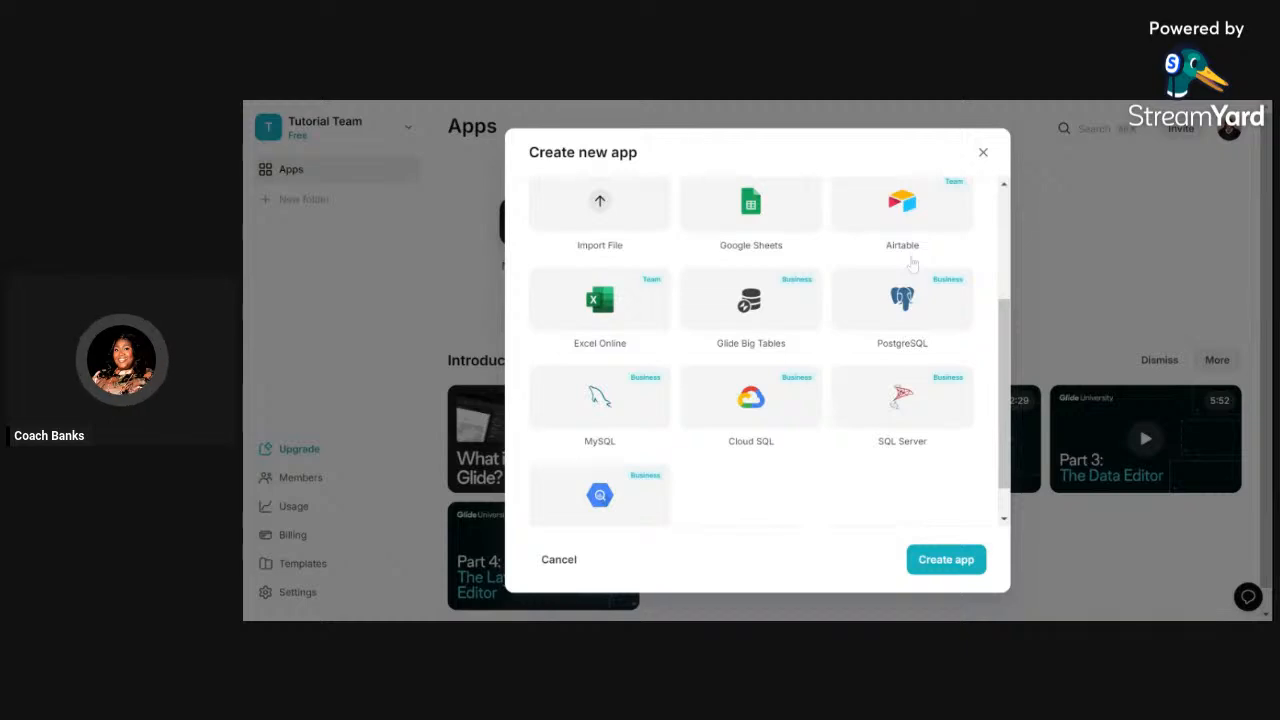
pyautogui.scroll(1, 912, 263)
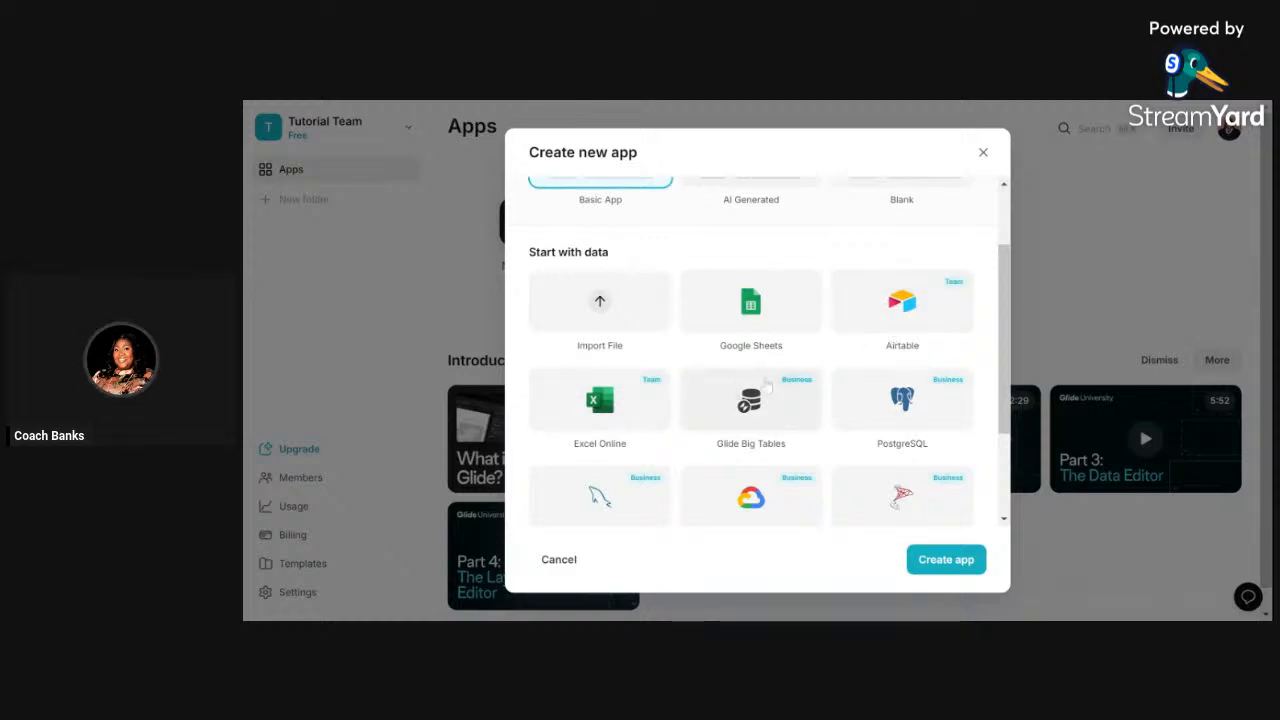
pyautogui.scroll(-2, 766, 385)
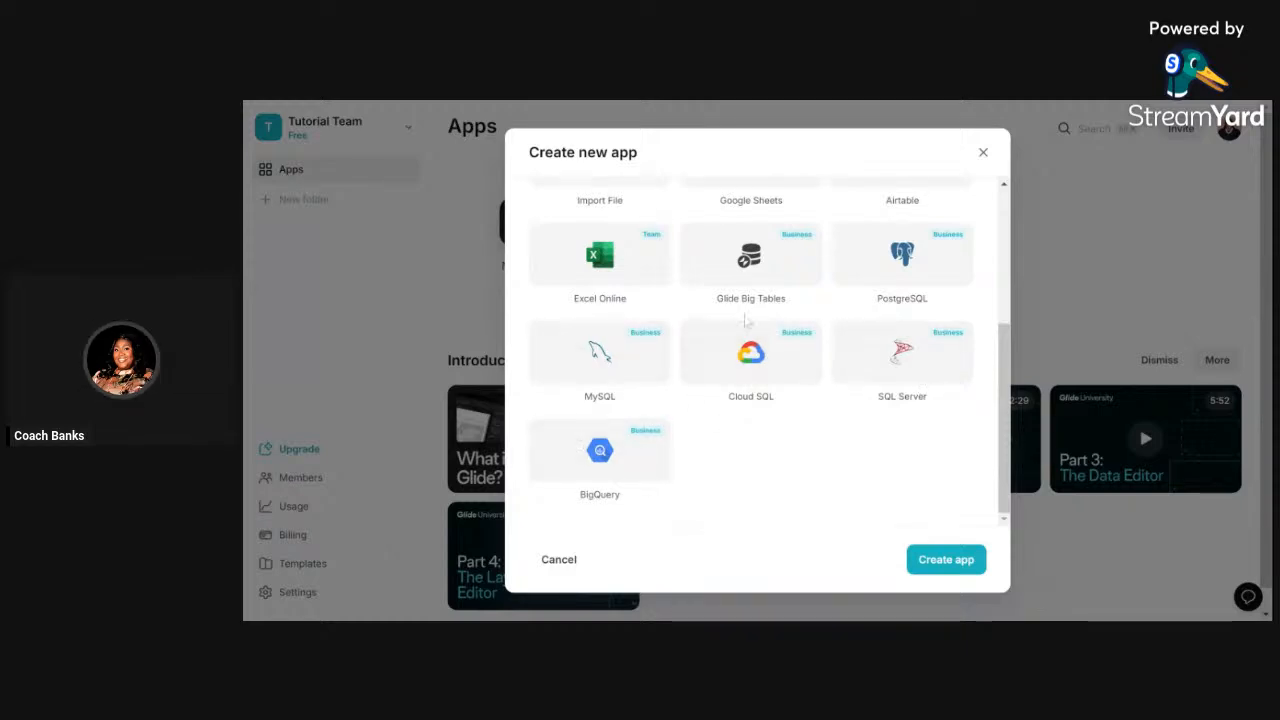
pyautogui.scroll(3, 746, 322)
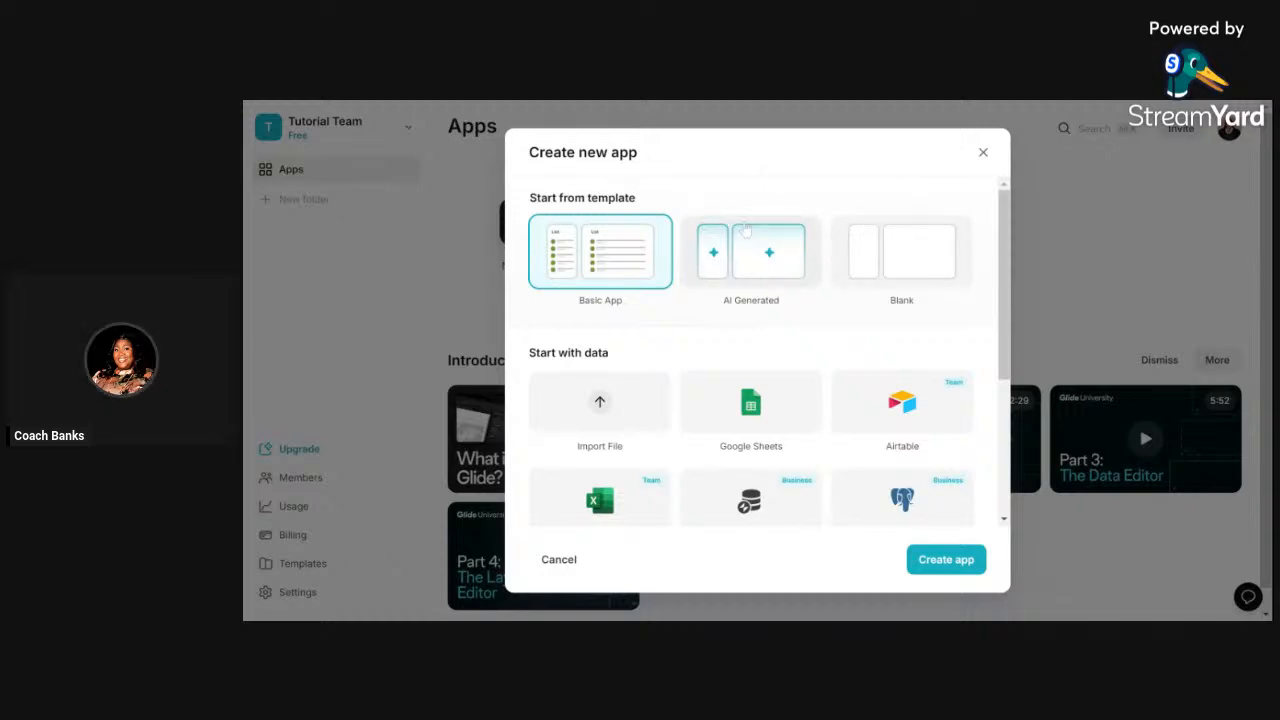
pyautogui.click(917, 257)
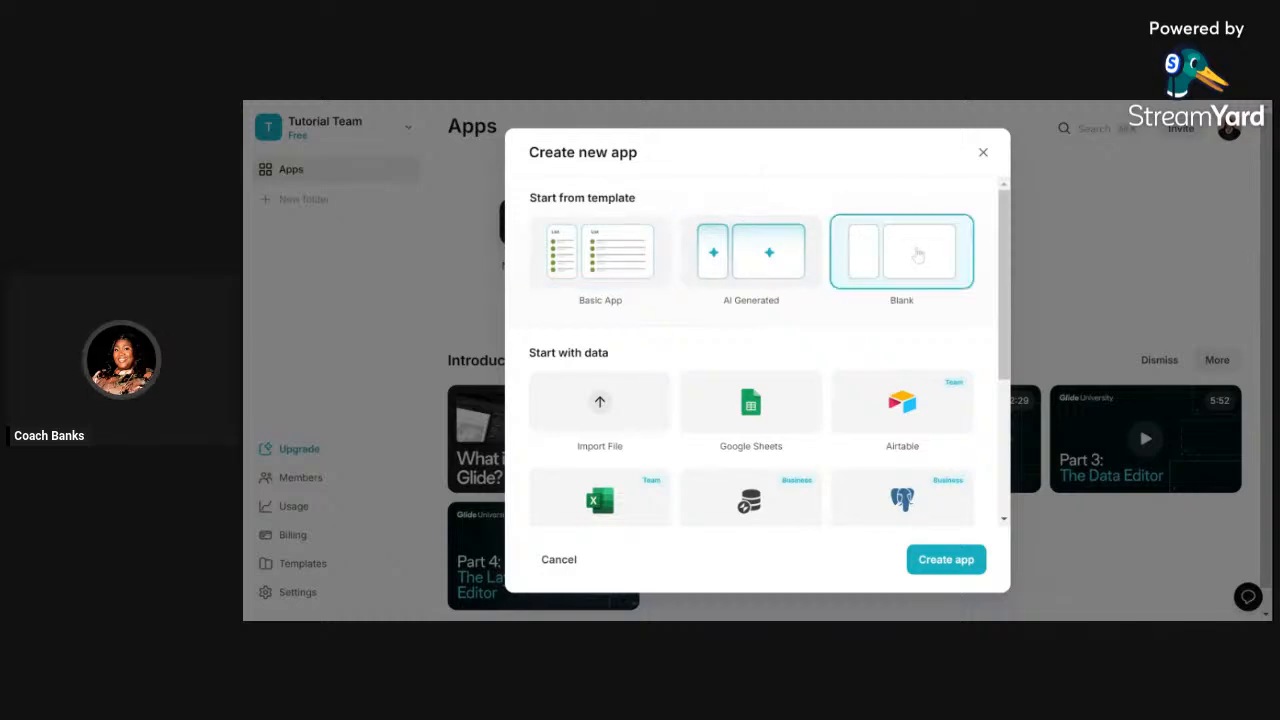
# - Create the blank app so its Layout opens with one empty Title screen
pyautogui.click(929, 564)
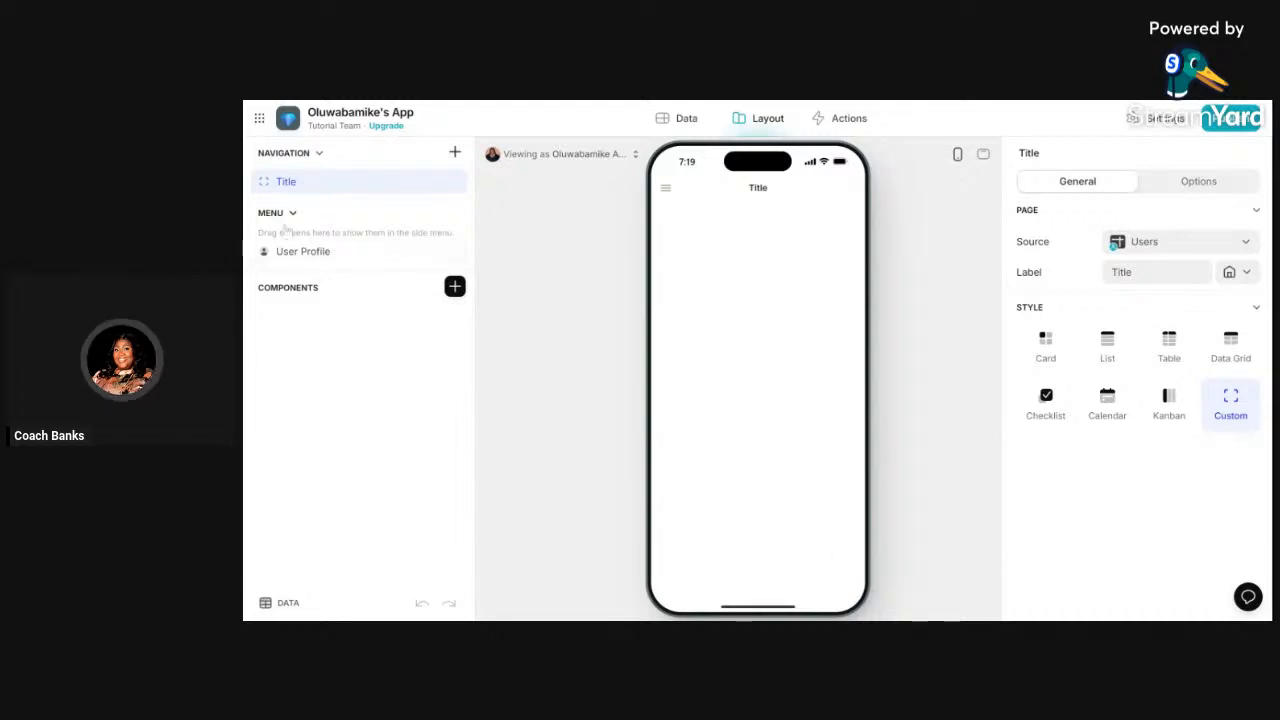
# - Move the Title screen from Navigation into the side Menu and confirm it appears in the drawer
pyautogui.click(666, 190)
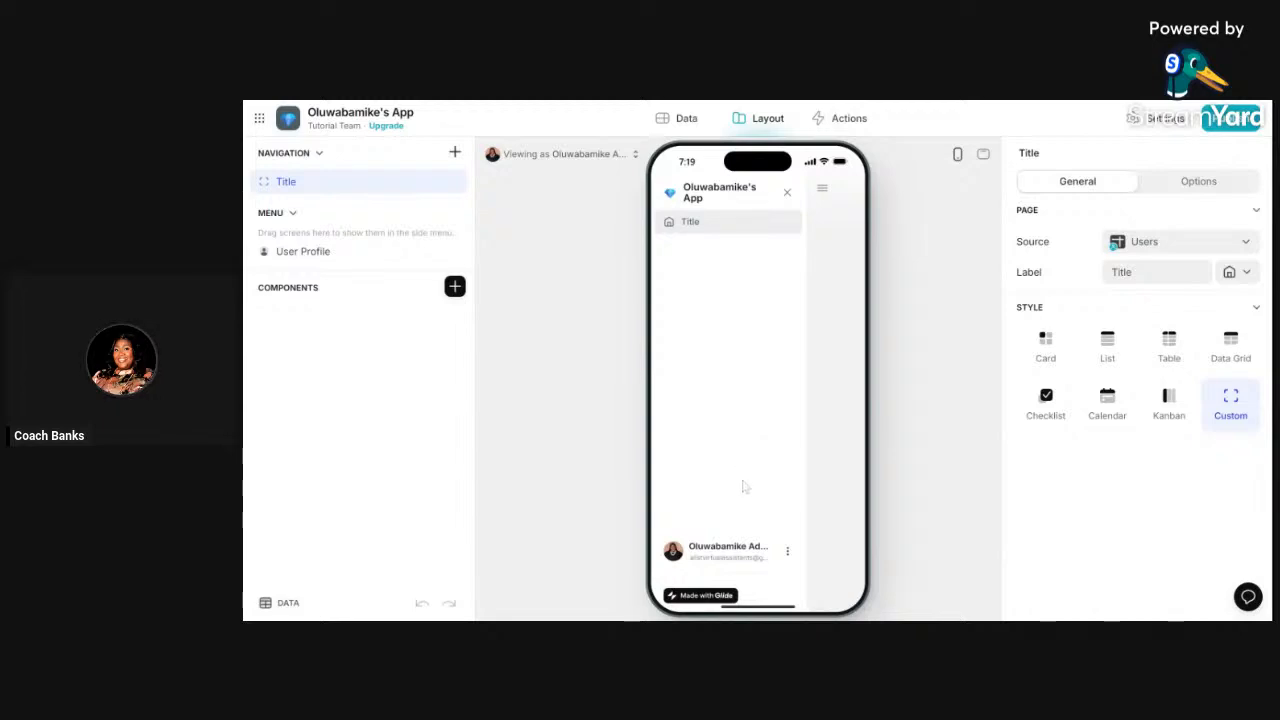
pyautogui.click(787, 196)
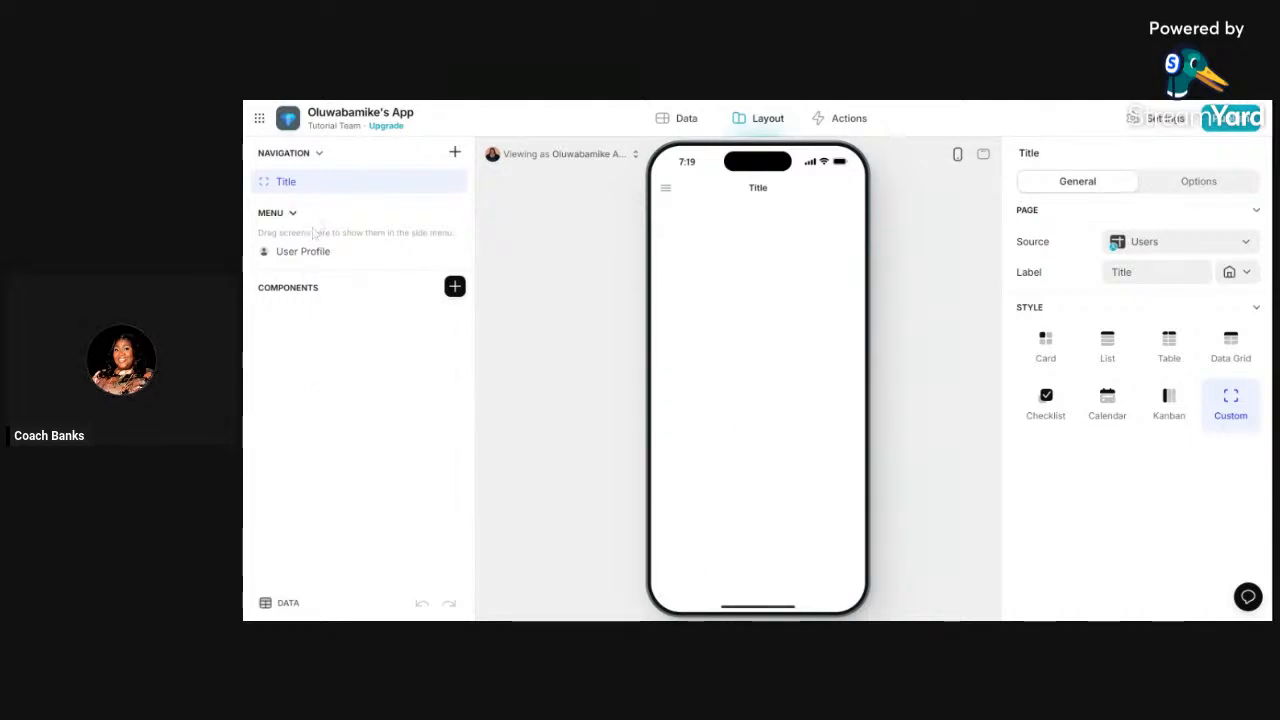
pyautogui.moveTo(312, 190); pyautogui.dragTo(310, 236)
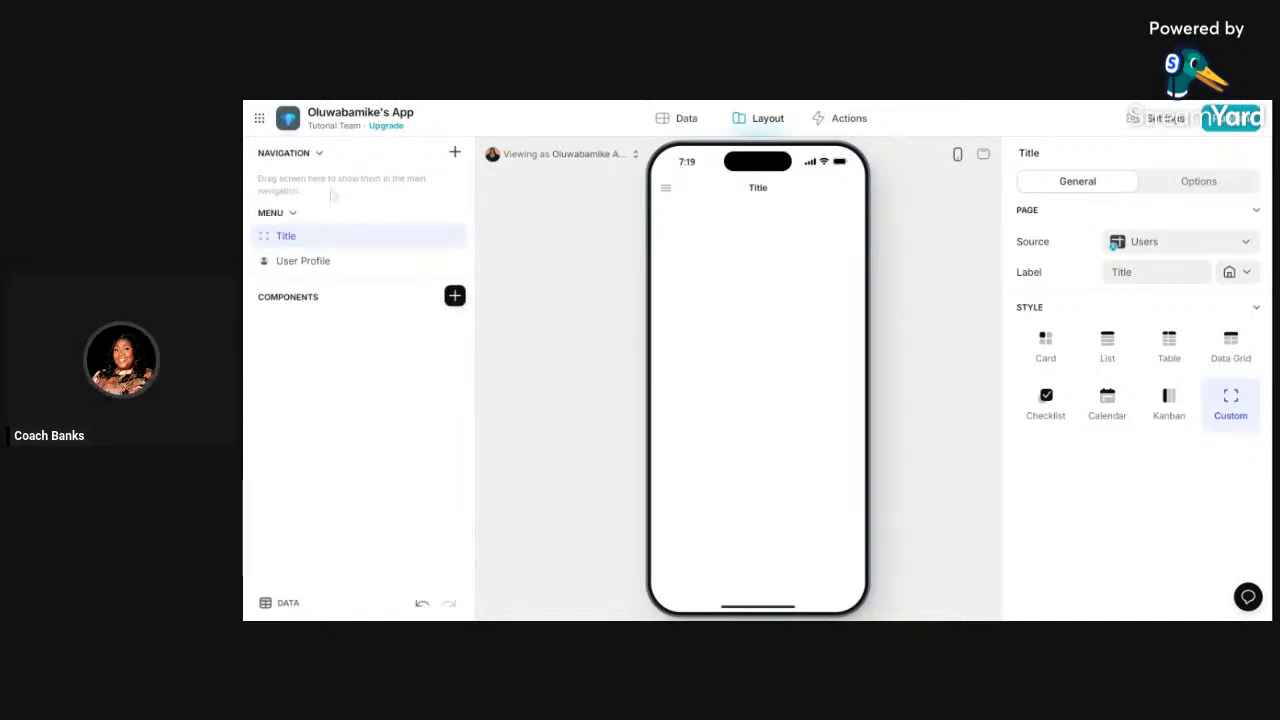
pyautogui.click(666, 188)
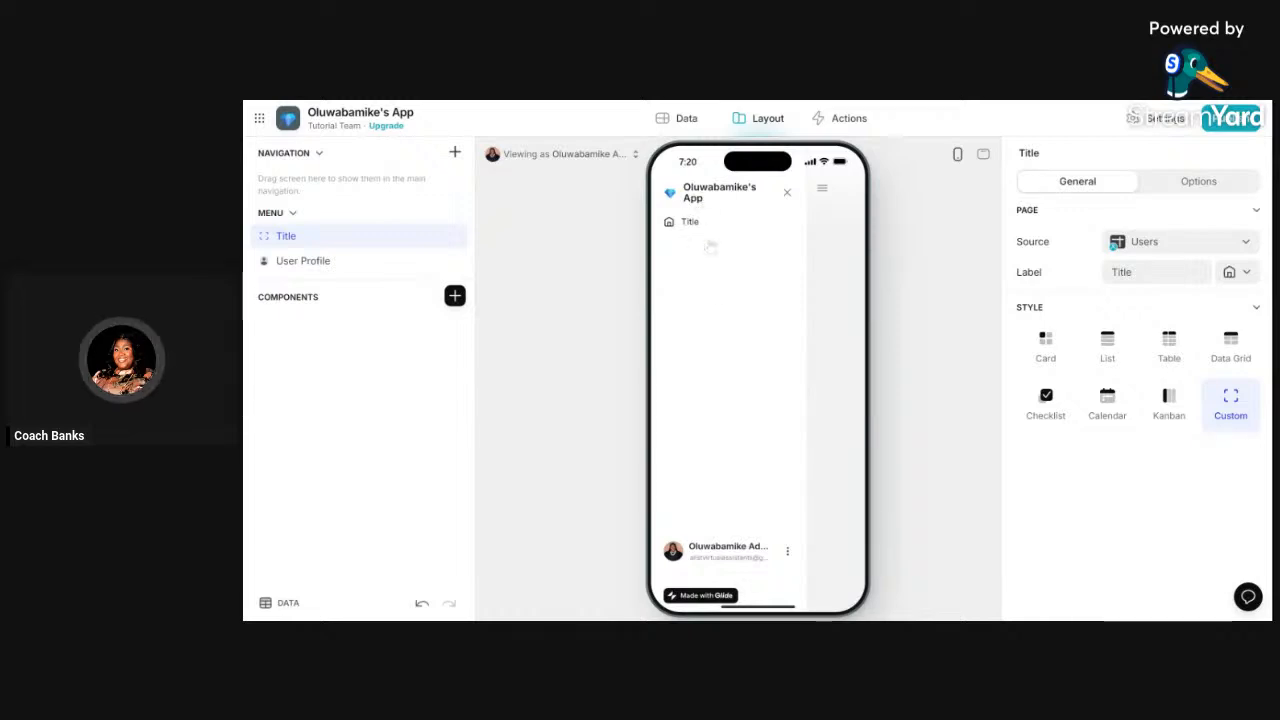
pyautogui.click(787, 192)
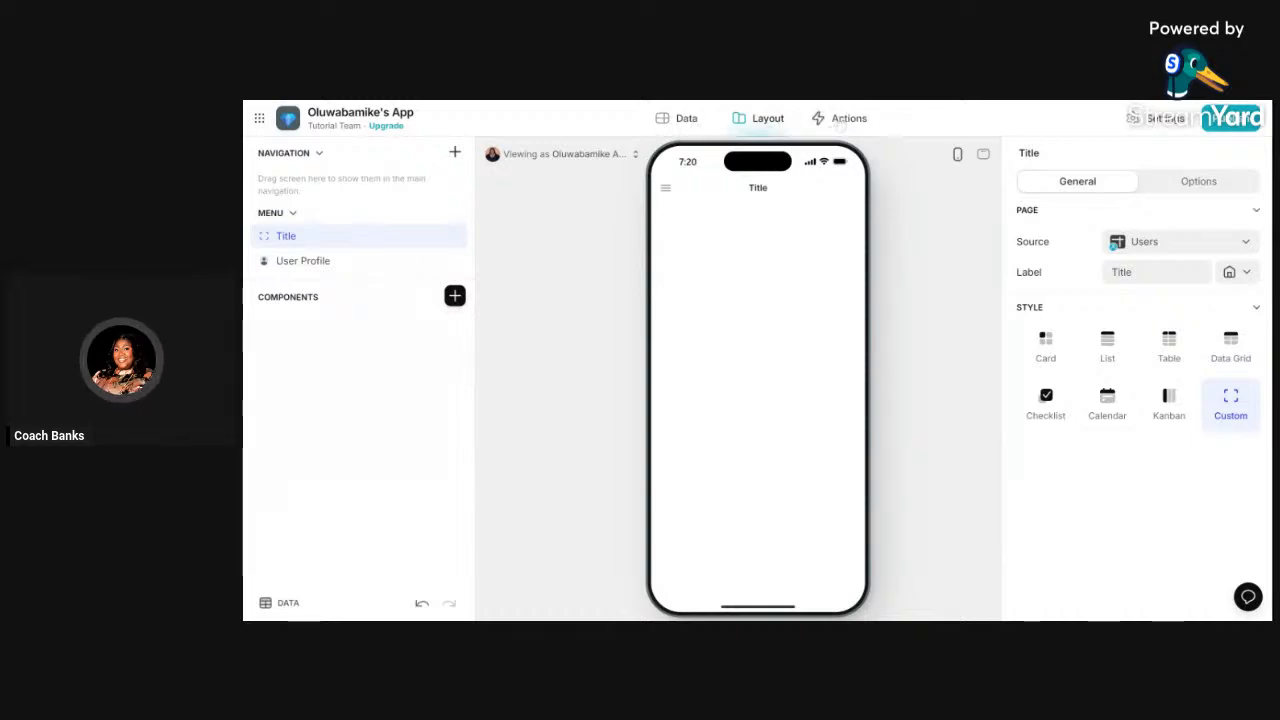
pyautogui.click(672, 125)
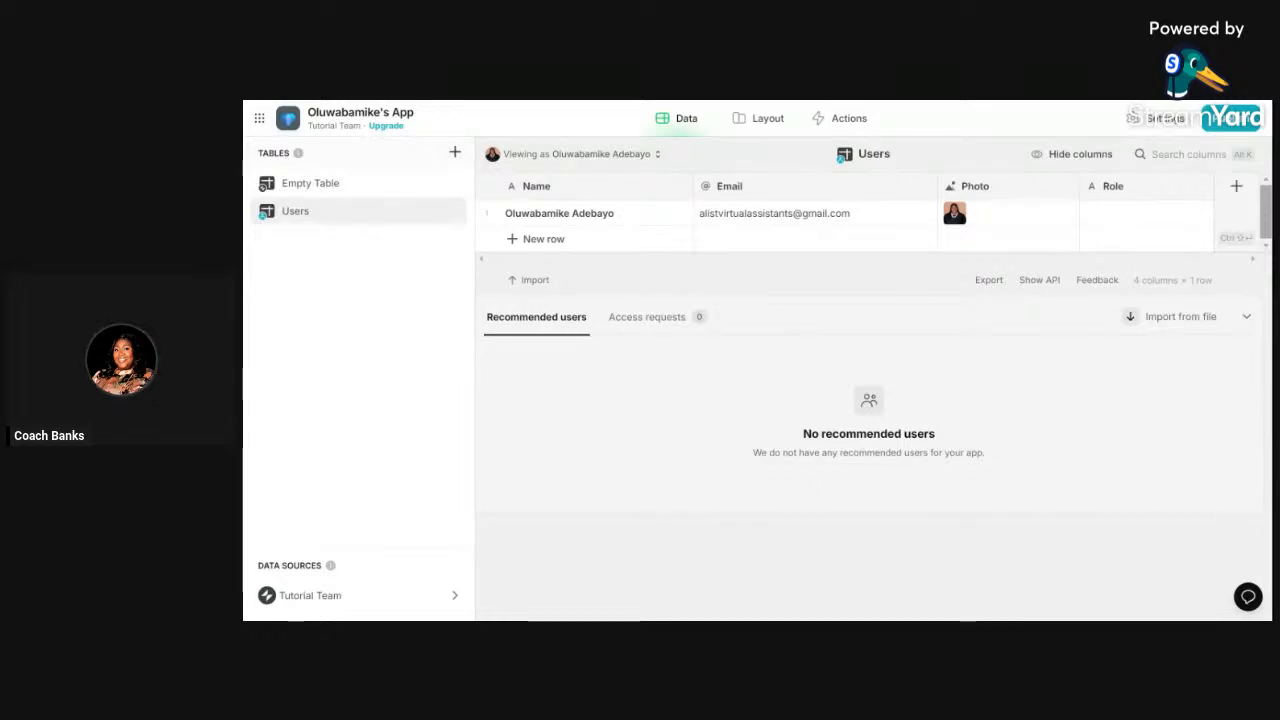
pyautogui.click(749, 125)
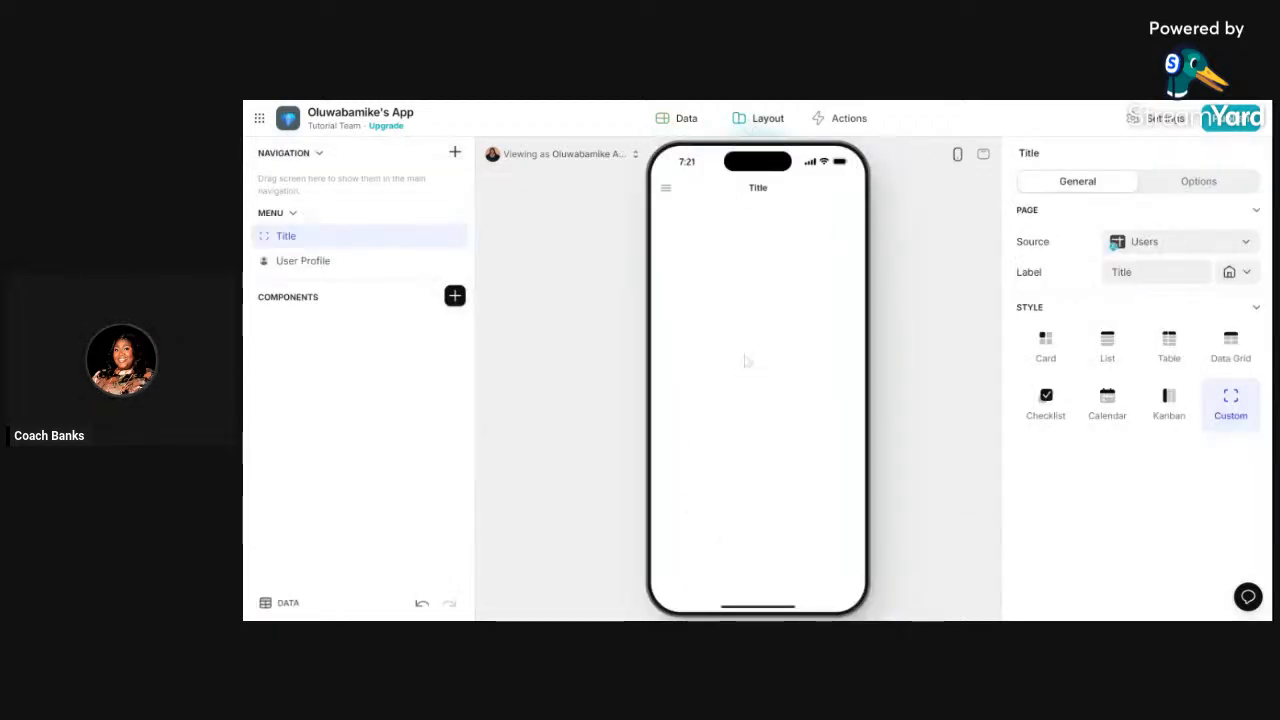
# - Select the User Profile screen's Title component and review its Users table data
pyautogui.click(305, 261)
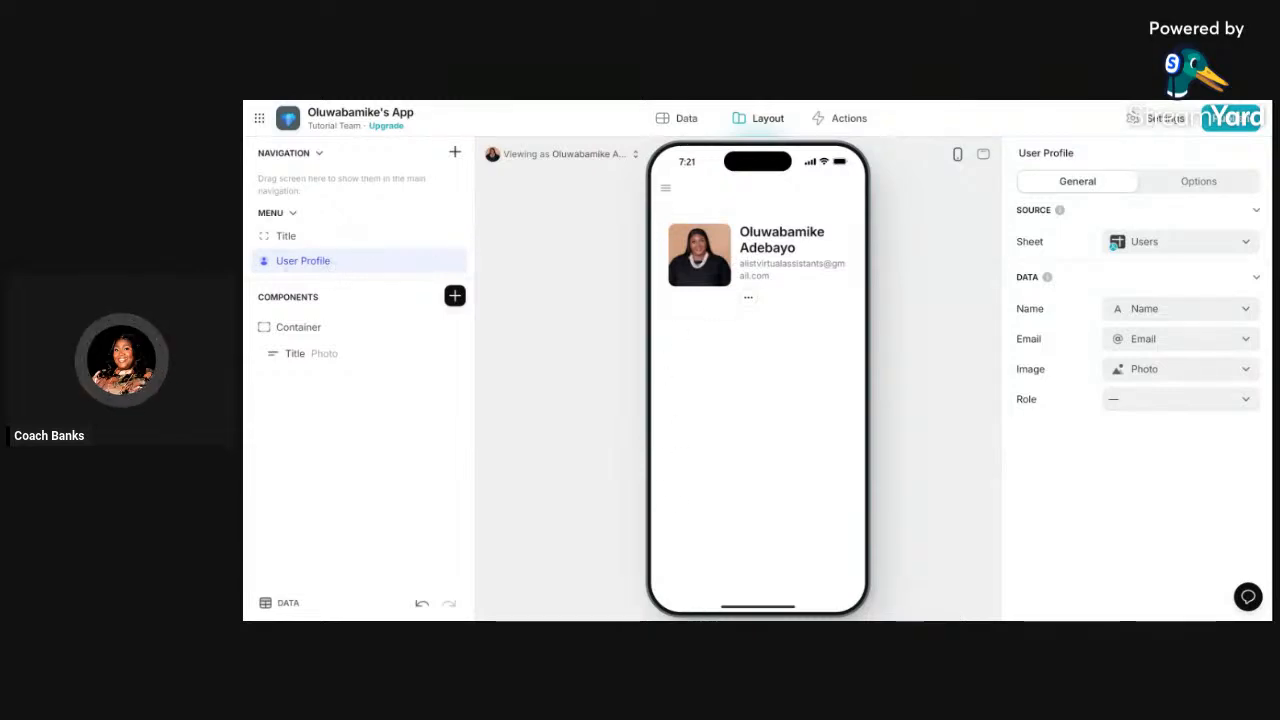
pyautogui.click(325, 360)
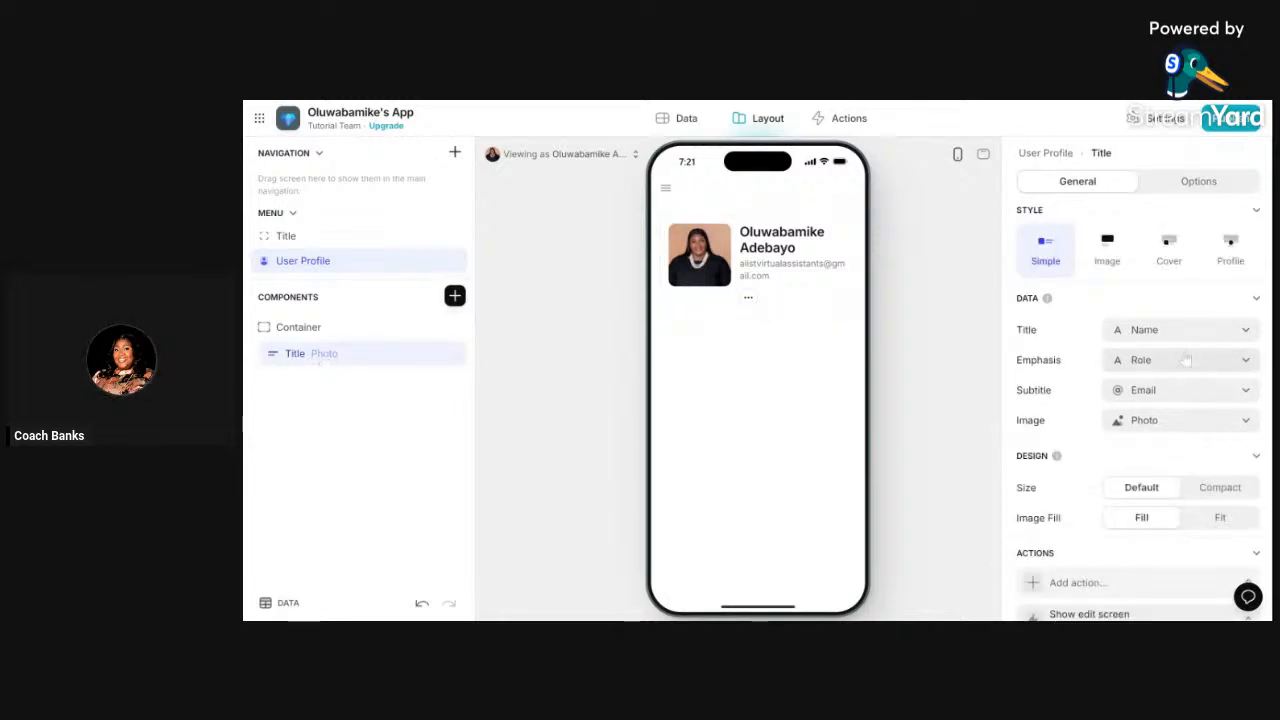
pyautogui.click(680, 121)
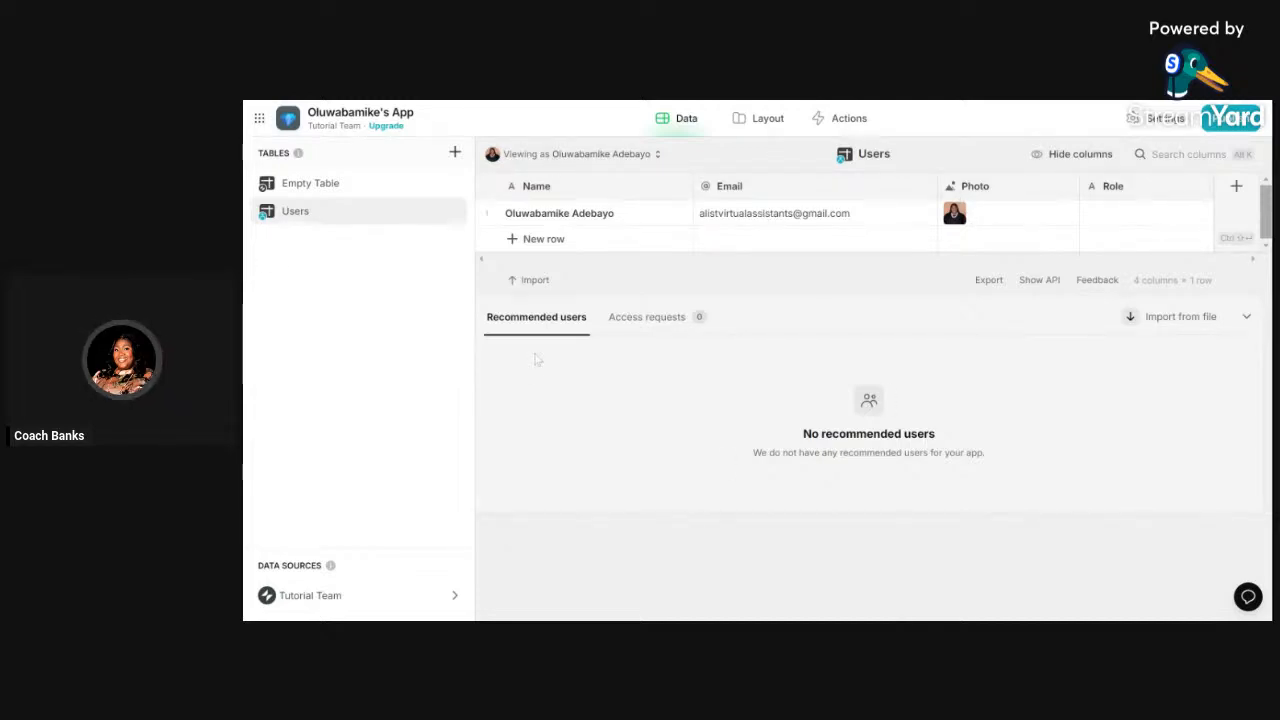
pyautogui.click(758, 118)
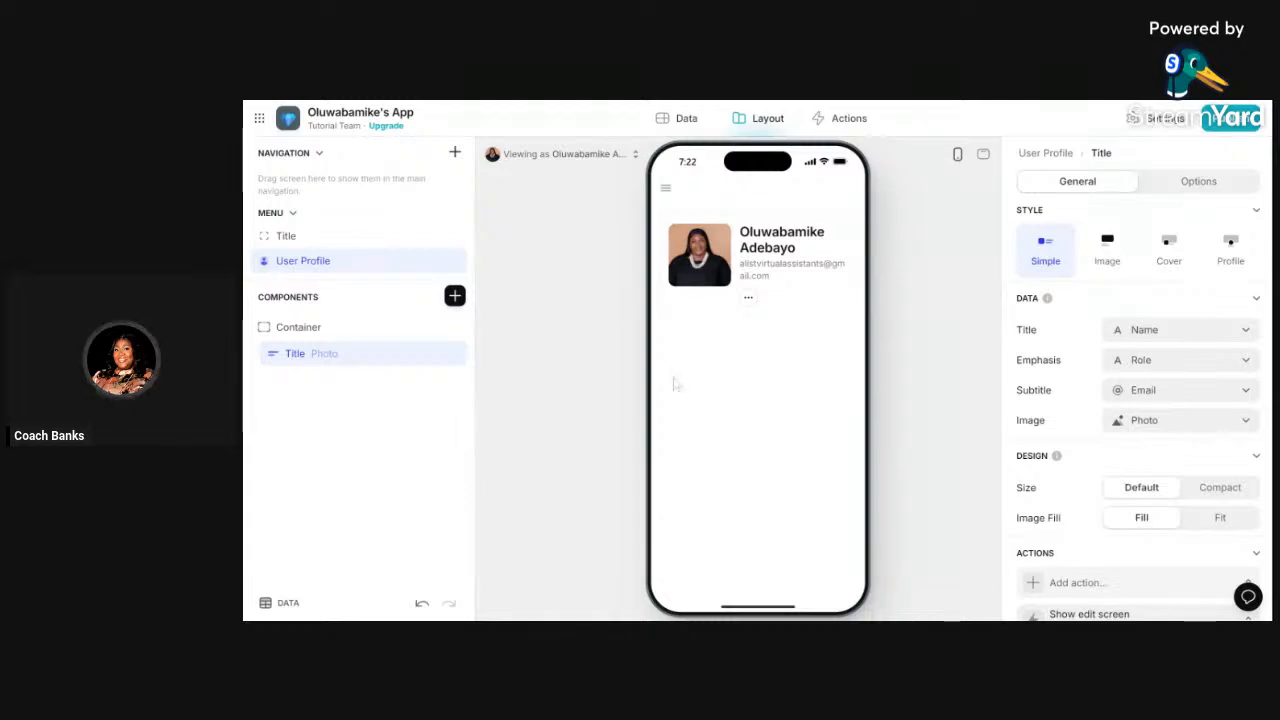
# - Insert a Cover-style Title component, then add and remove a Simple title
pyautogui.click(454, 296)
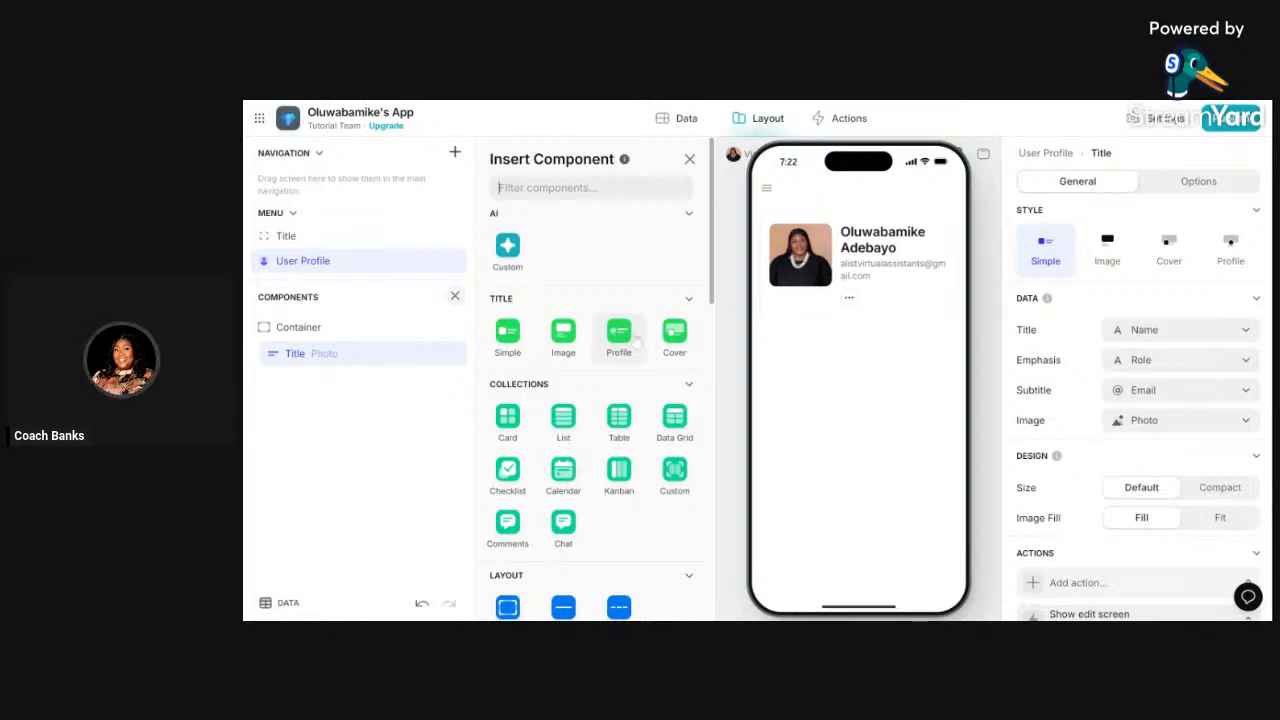
pyautogui.click(676, 340)
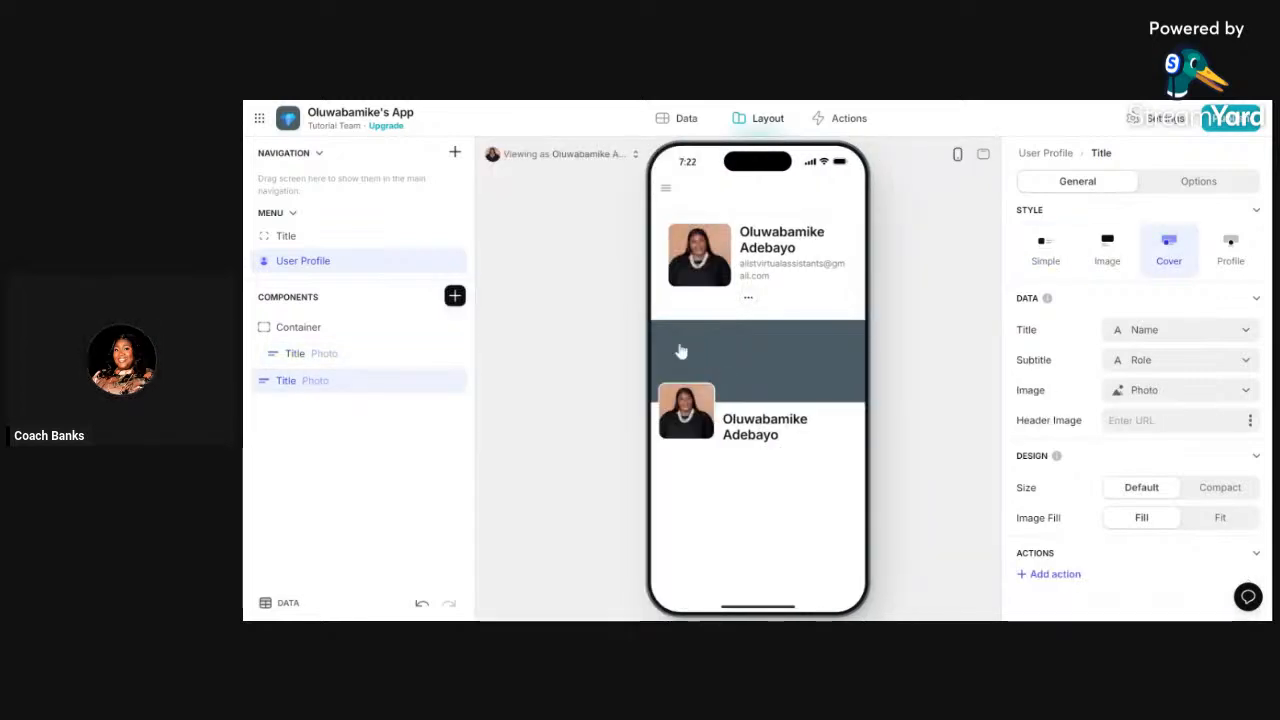
pyautogui.click(455, 296)
pyautogui.click(508, 338)
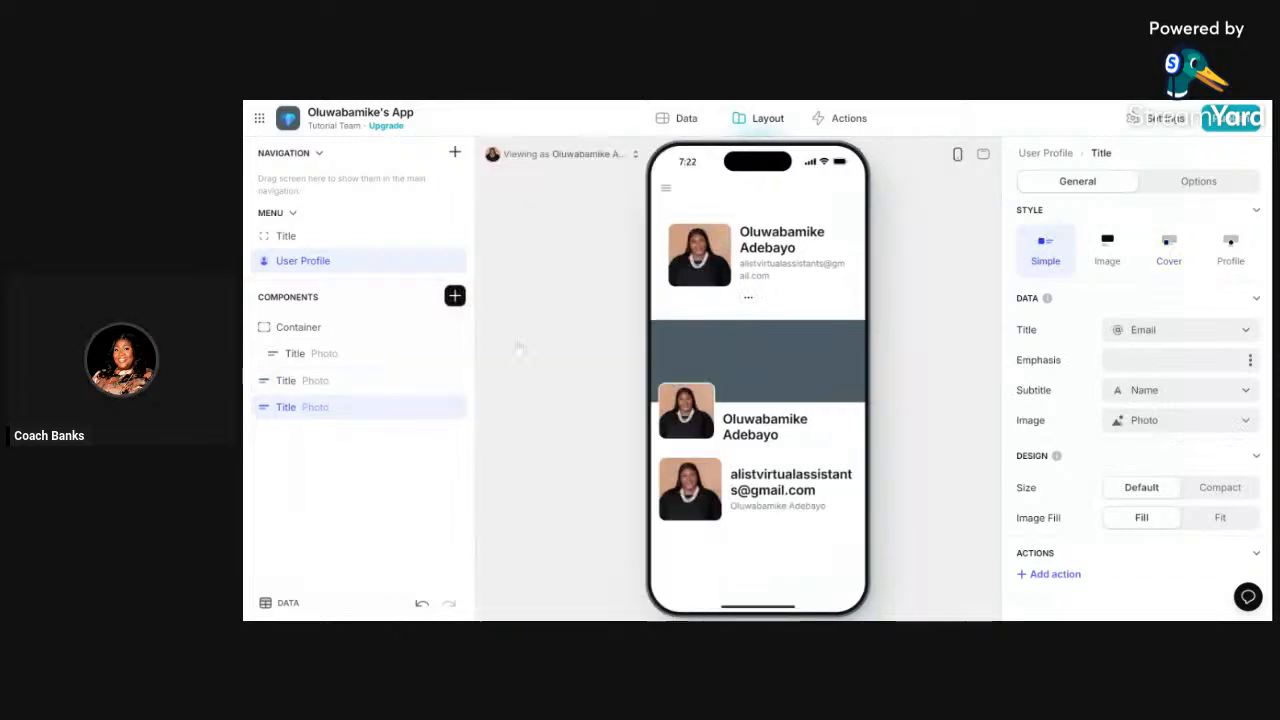
pyautogui.click(432, 407)
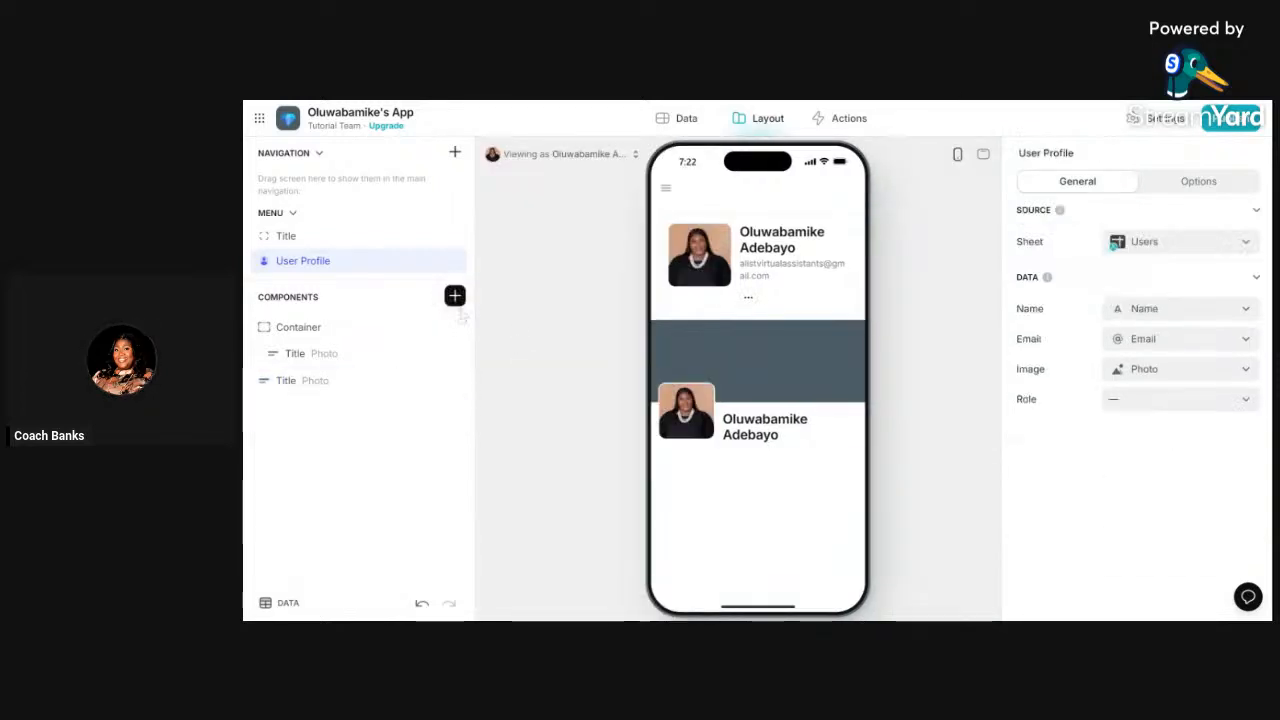
pyautogui.click(455, 296)
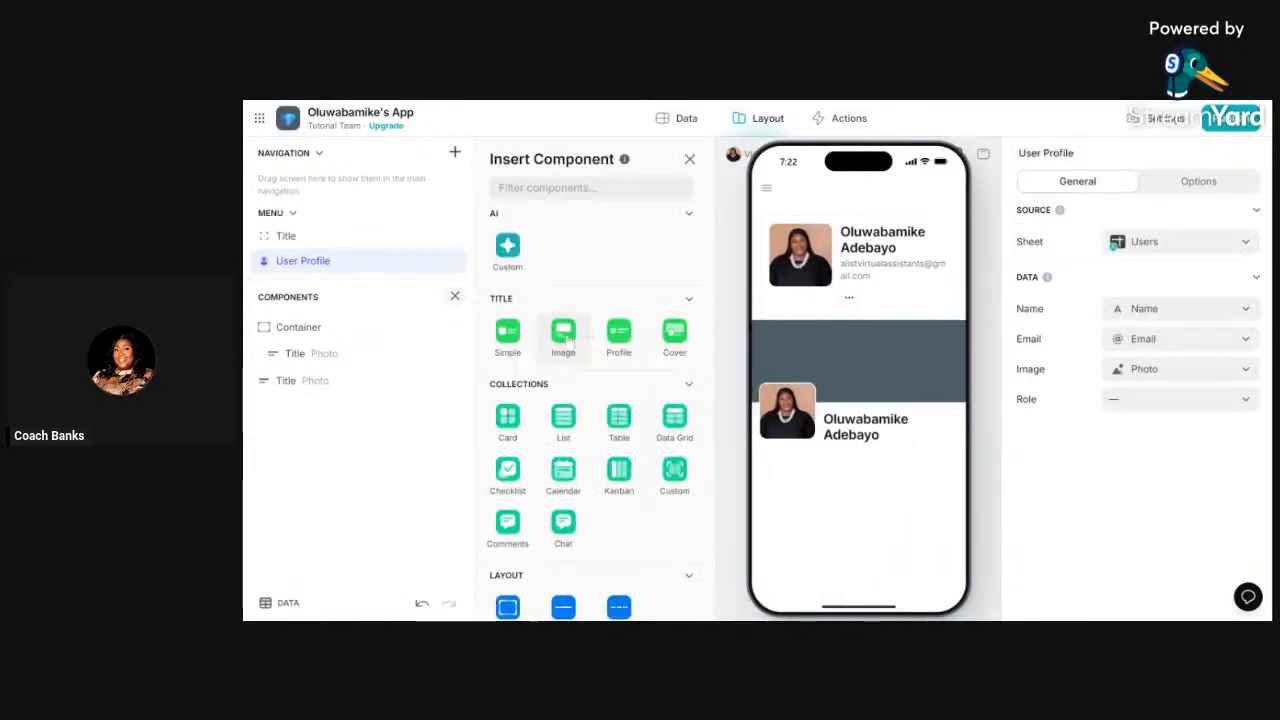
pyautogui.click(563, 337)
pyautogui.scroll(-2, 818, 361)
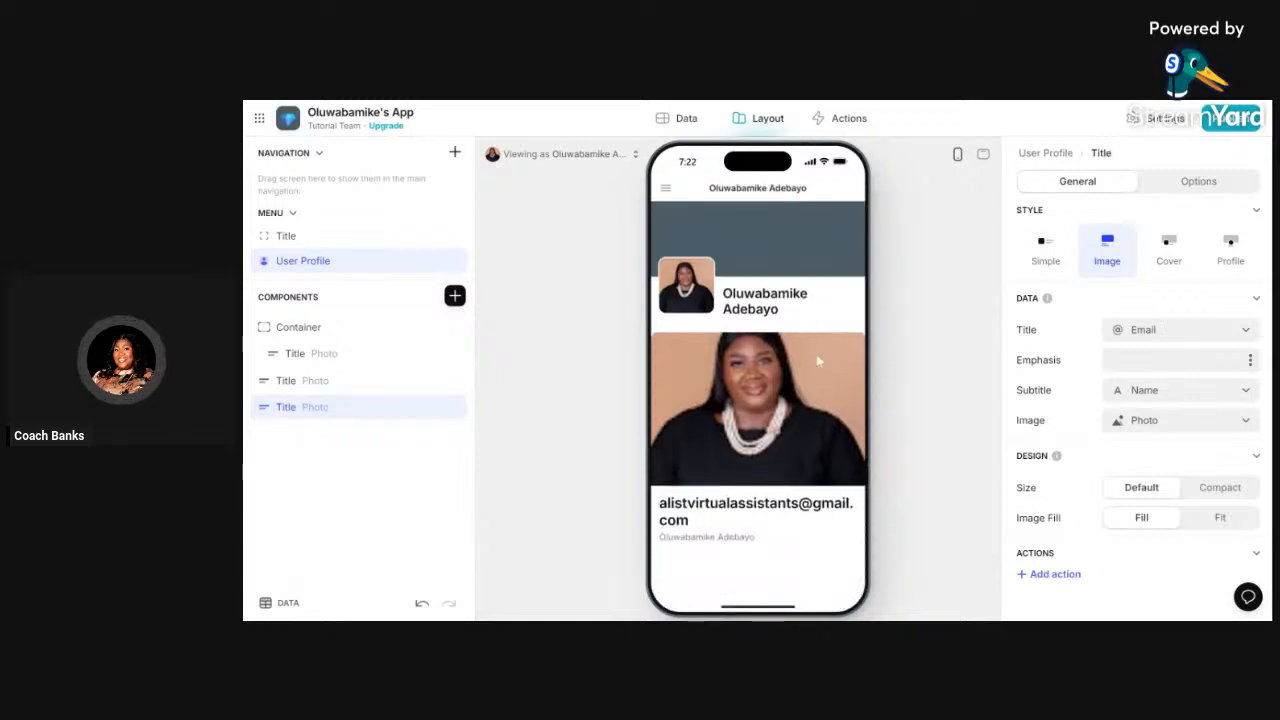
pyautogui.scroll(2, 818, 361)
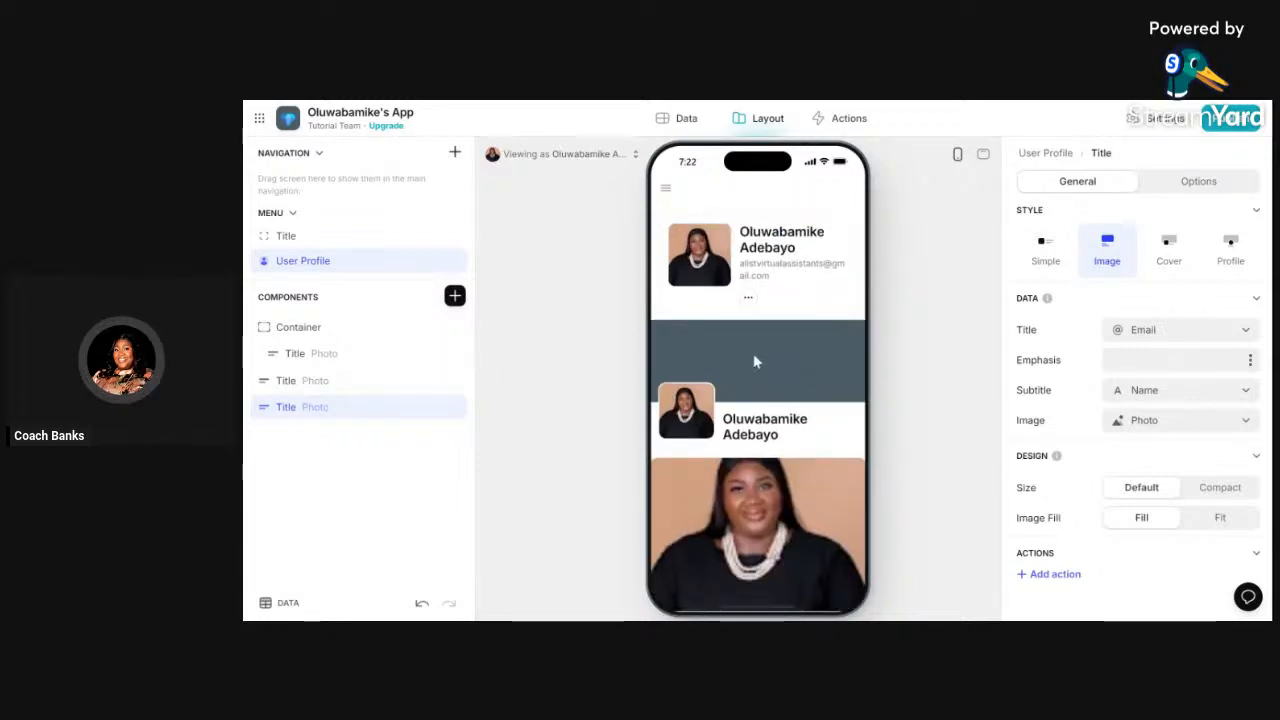
pyautogui.scroll(-2, 769, 355)
pyautogui.scroll(2, 769, 355)
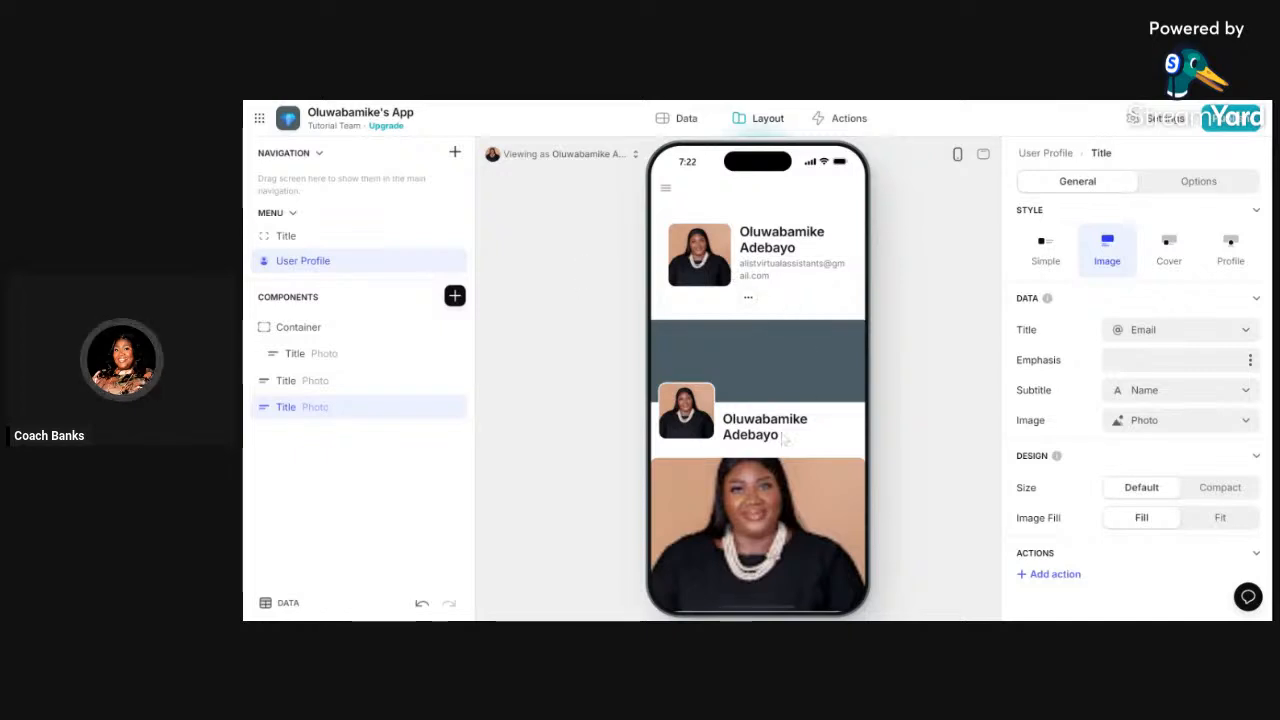
pyautogui.scroll(-2, 711, 421)
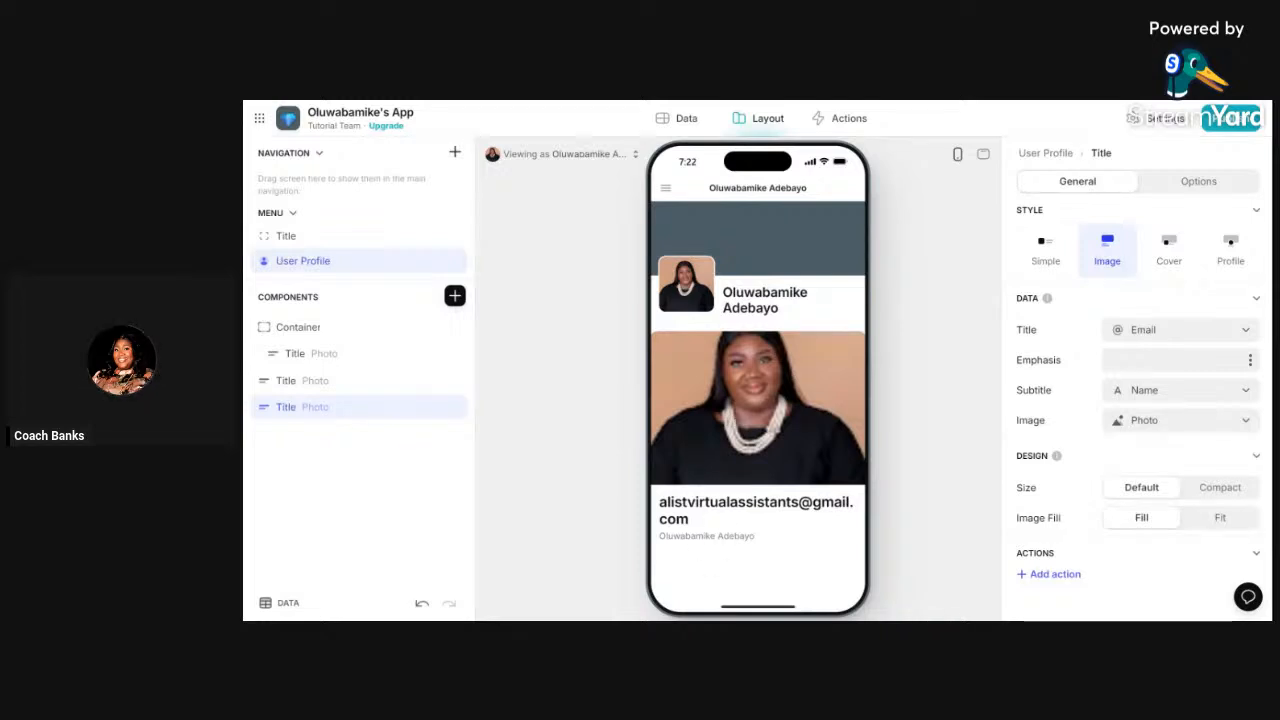
pyautogui.scroll(2, 730, 320)
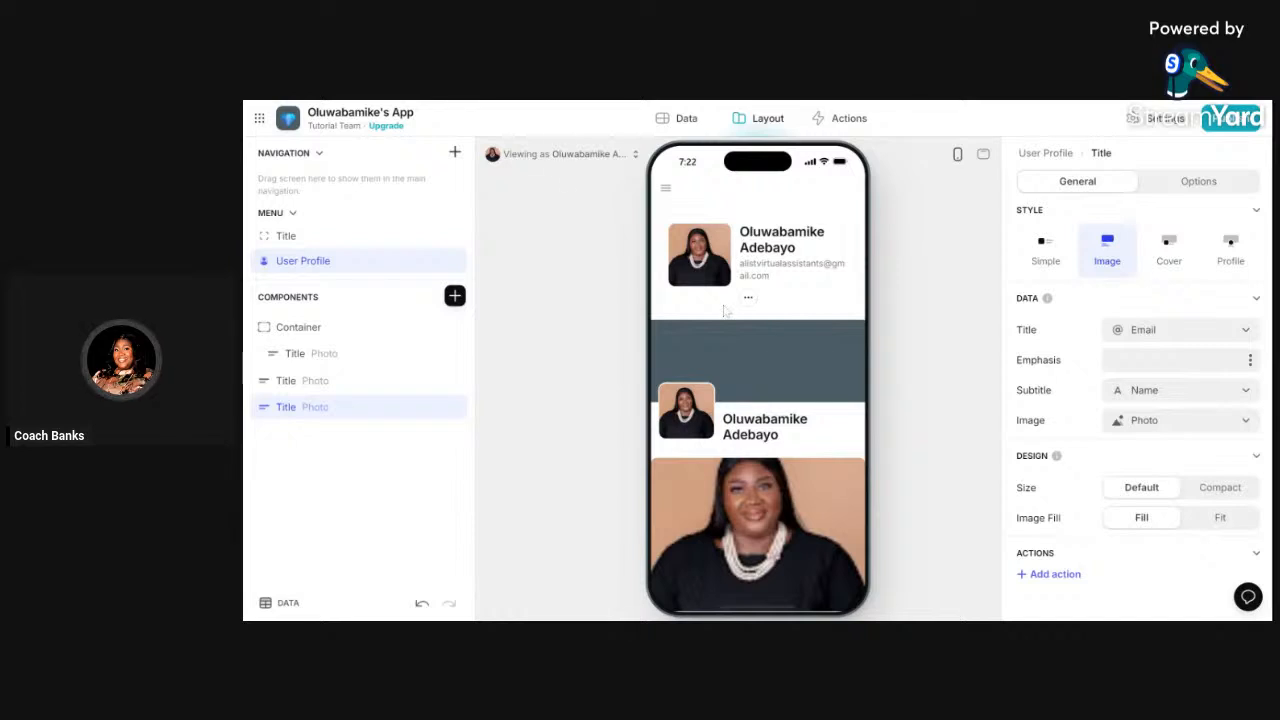
pyautogui.click(686, 125)
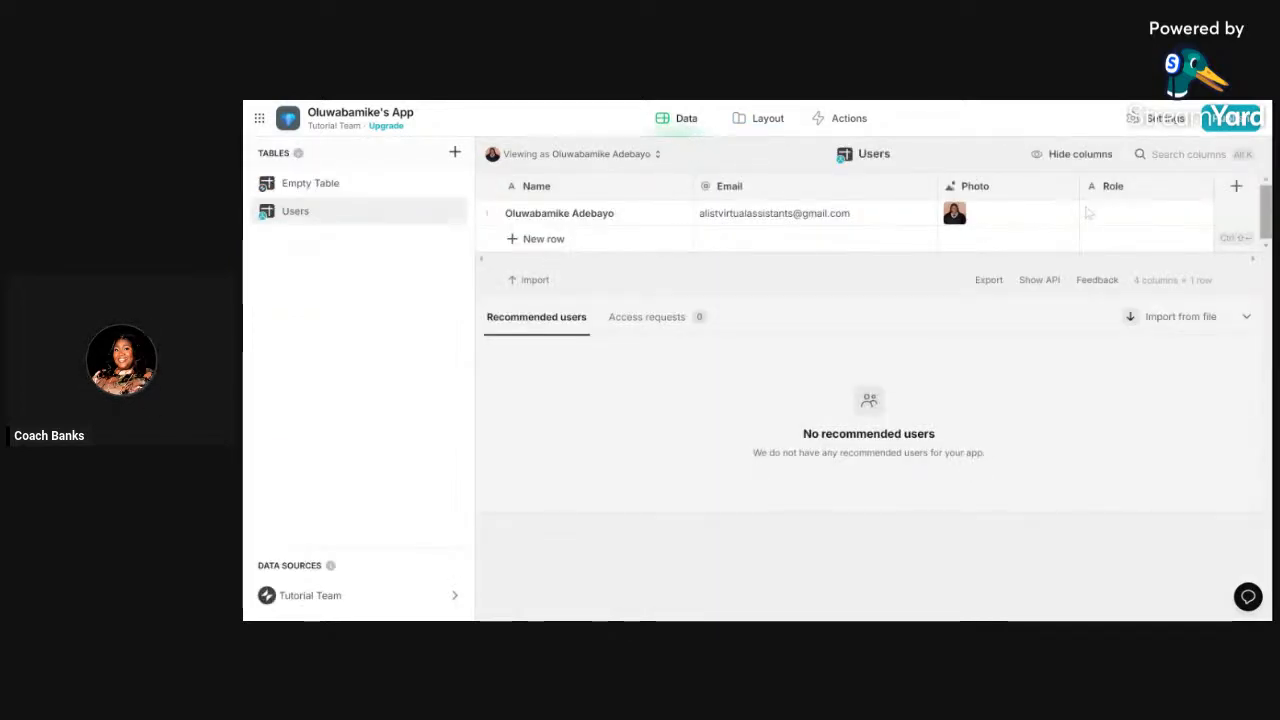
pyautogui.click(774, 122)
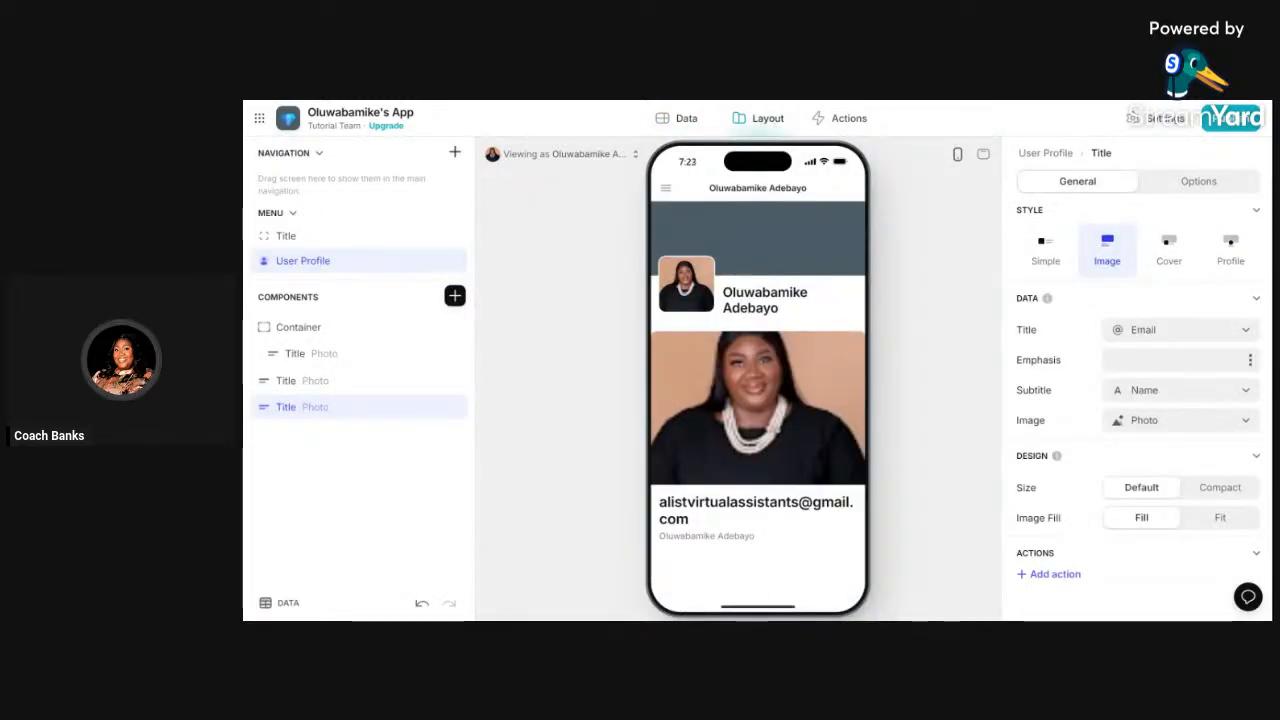
# - Delete all three Title components from the User Profile screen, leaving an empty Container
pyautogui.scroll(2, 713, 528)
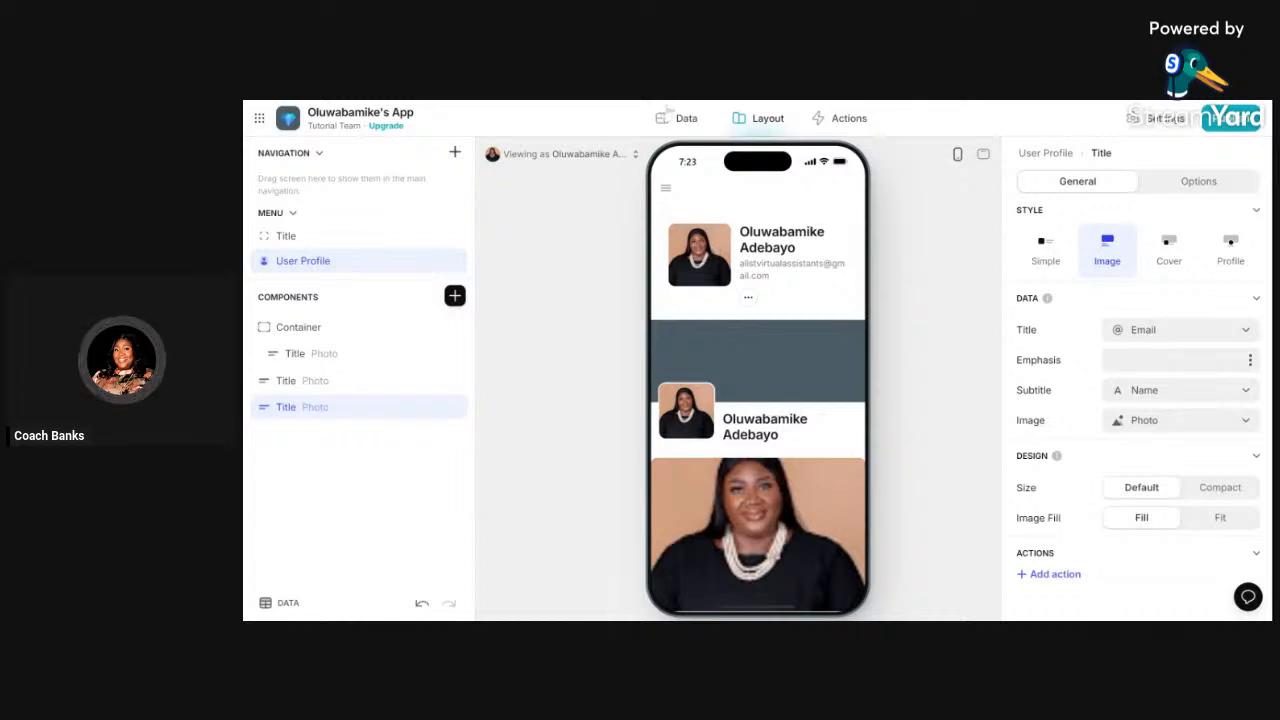
pyautogui.click(688, 119)
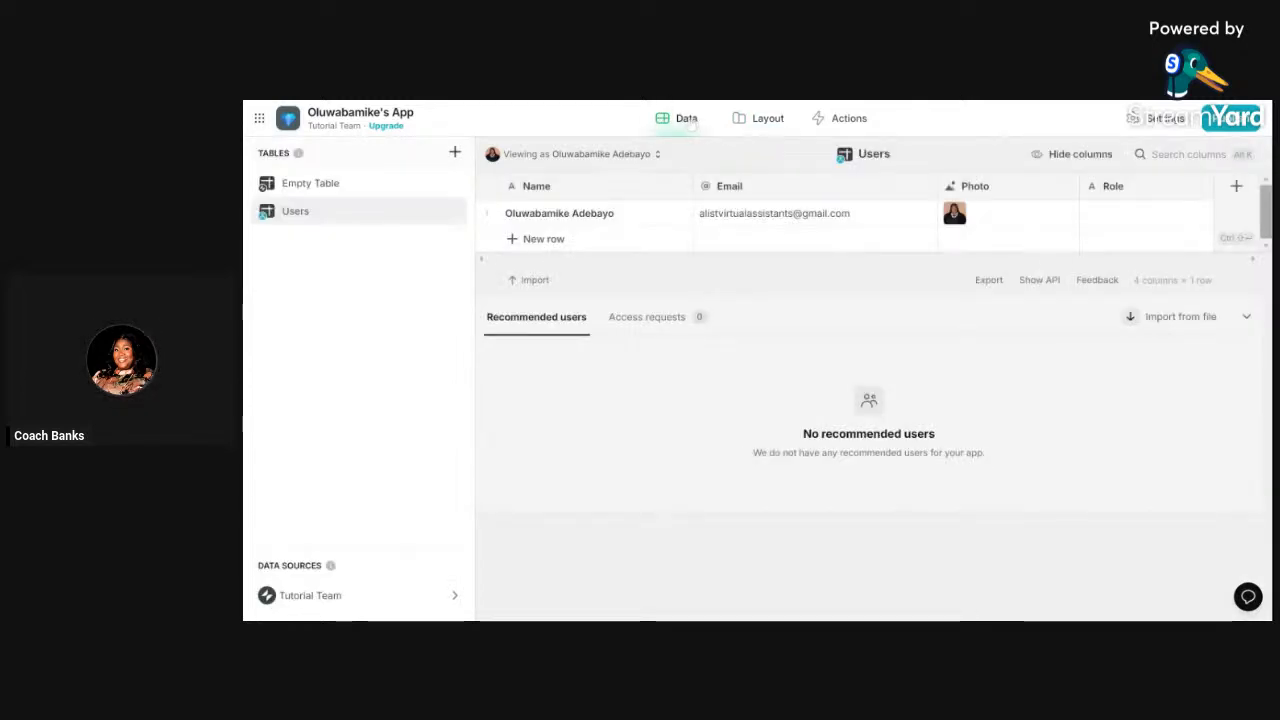
pyautogui.click(760, 120)
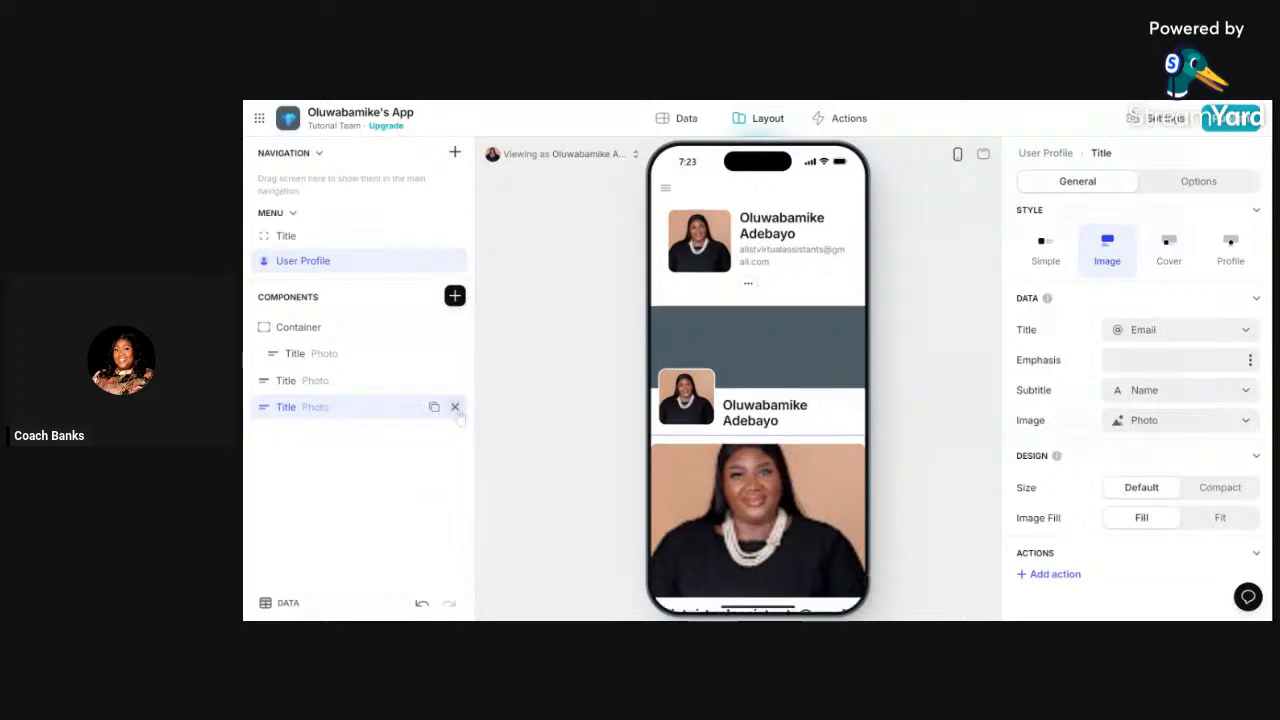
pyautogui.click(455, 407)
pyautogui.click(455, 380)
pyautogui.click(455, 354)
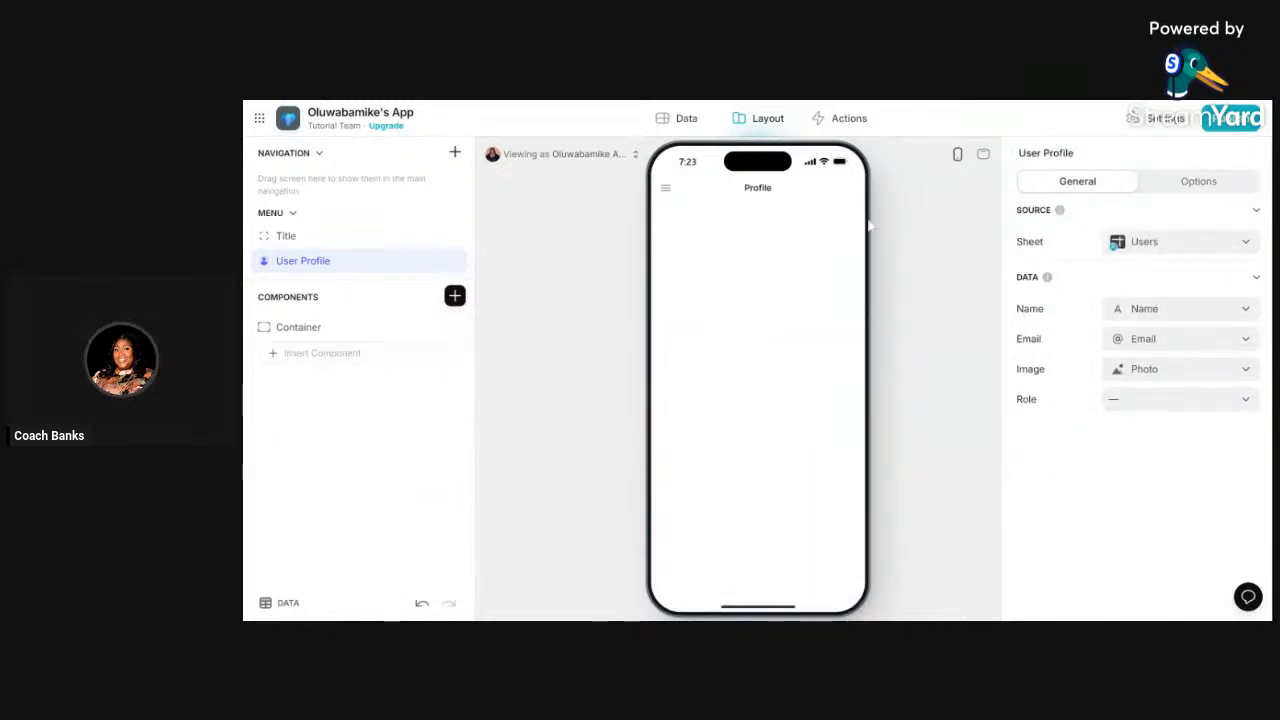
# - Create a new action with an Open link step, then view the Users table
pyautogui.click(847, 121)
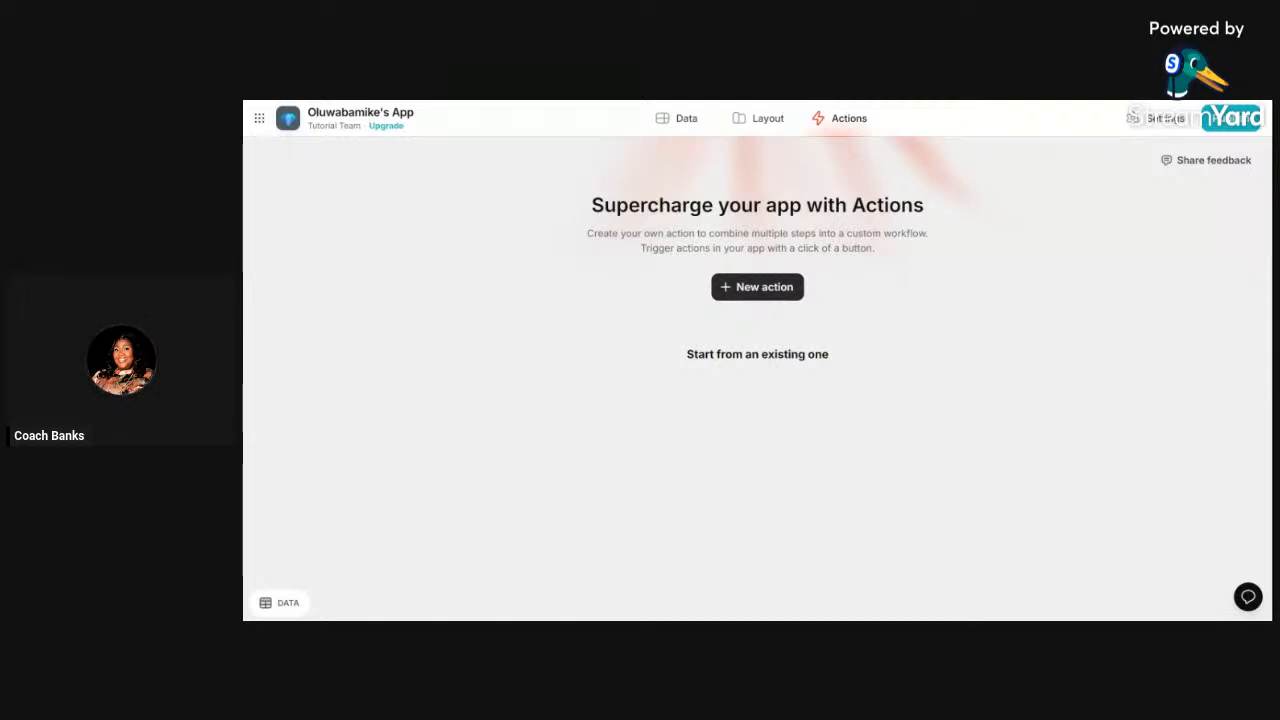
pyautogui.click(751, 290)
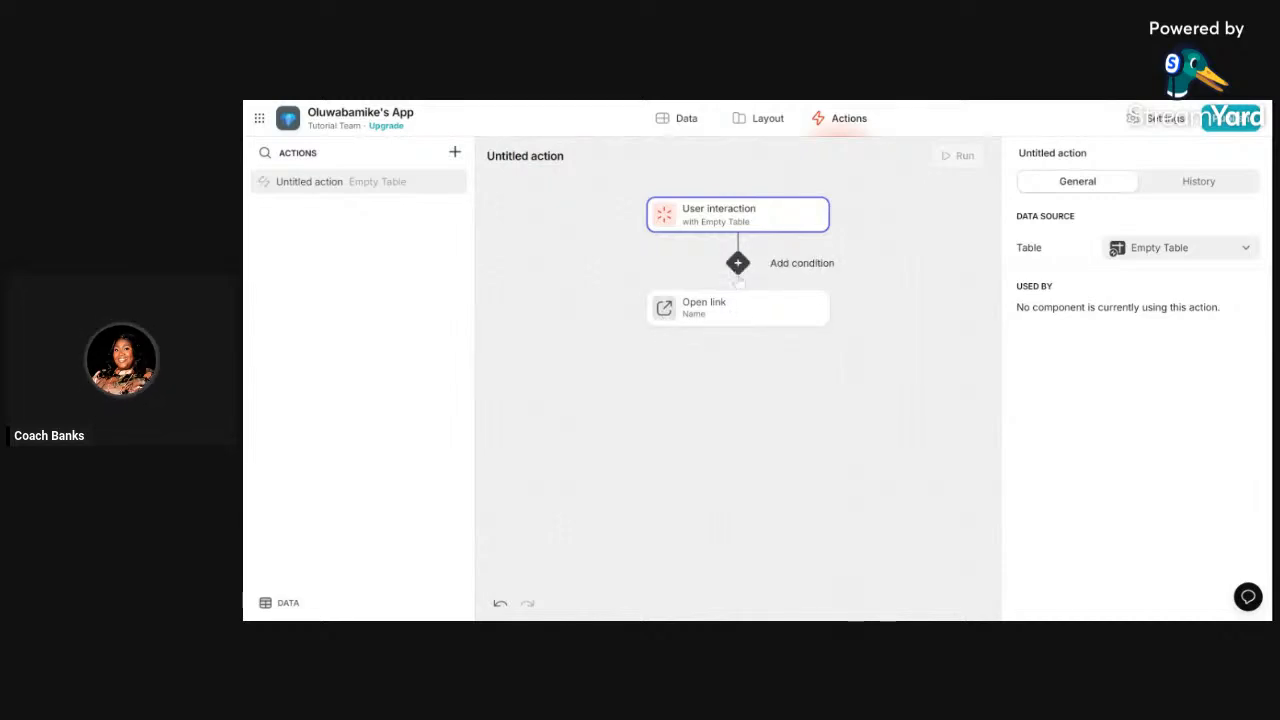
pyautogui.click(737, 320)
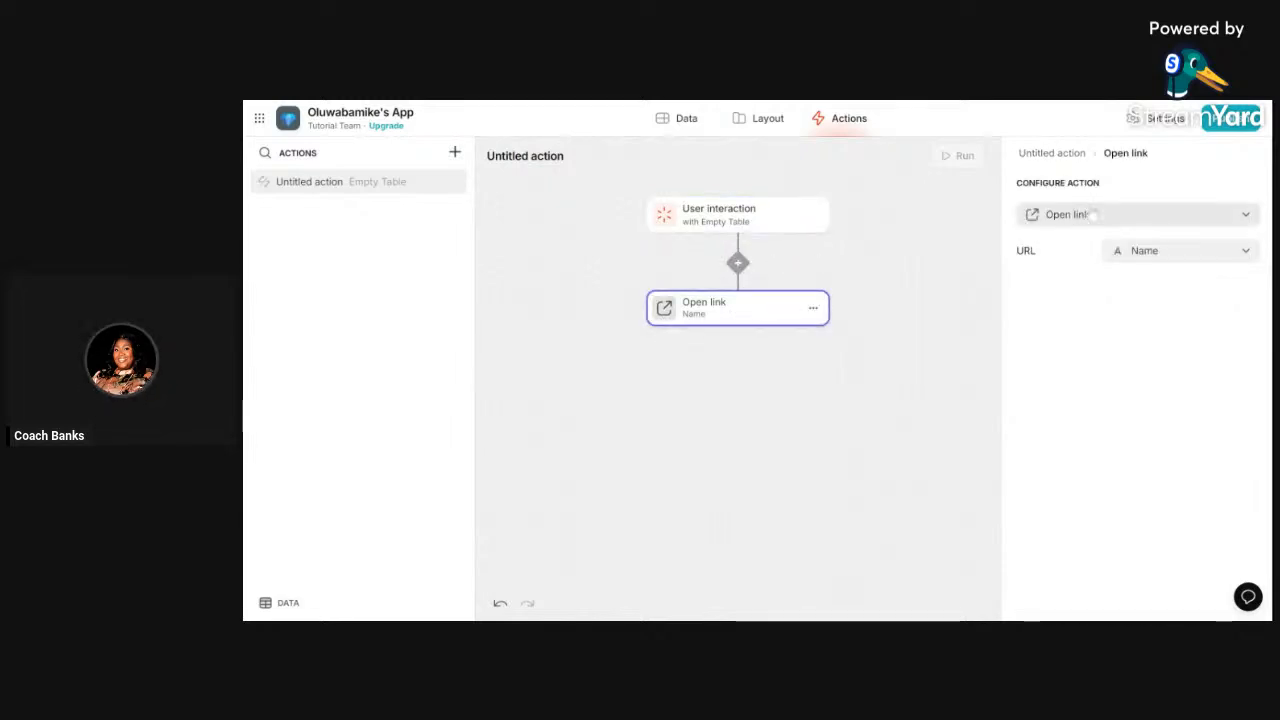
pyautogui.click(684, 119)
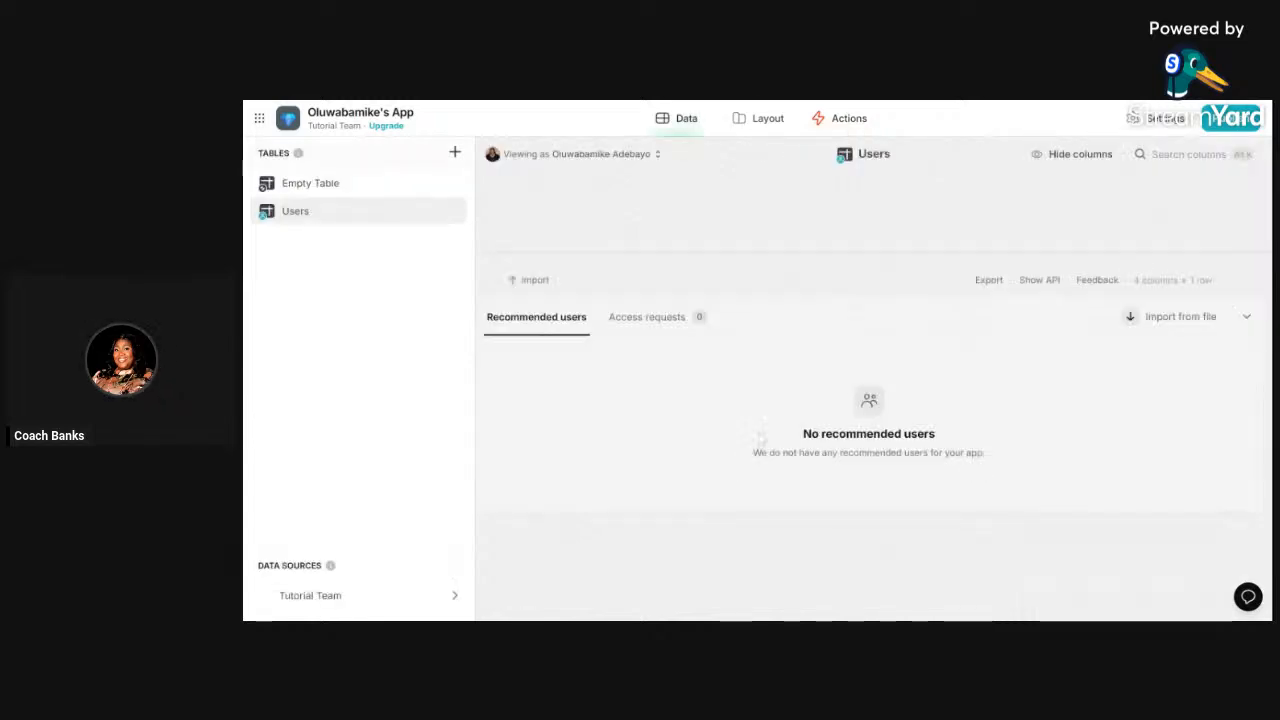
# - Go back to the Layout editor showing the blank User Profile screen
pyautogui.click(766, 118)
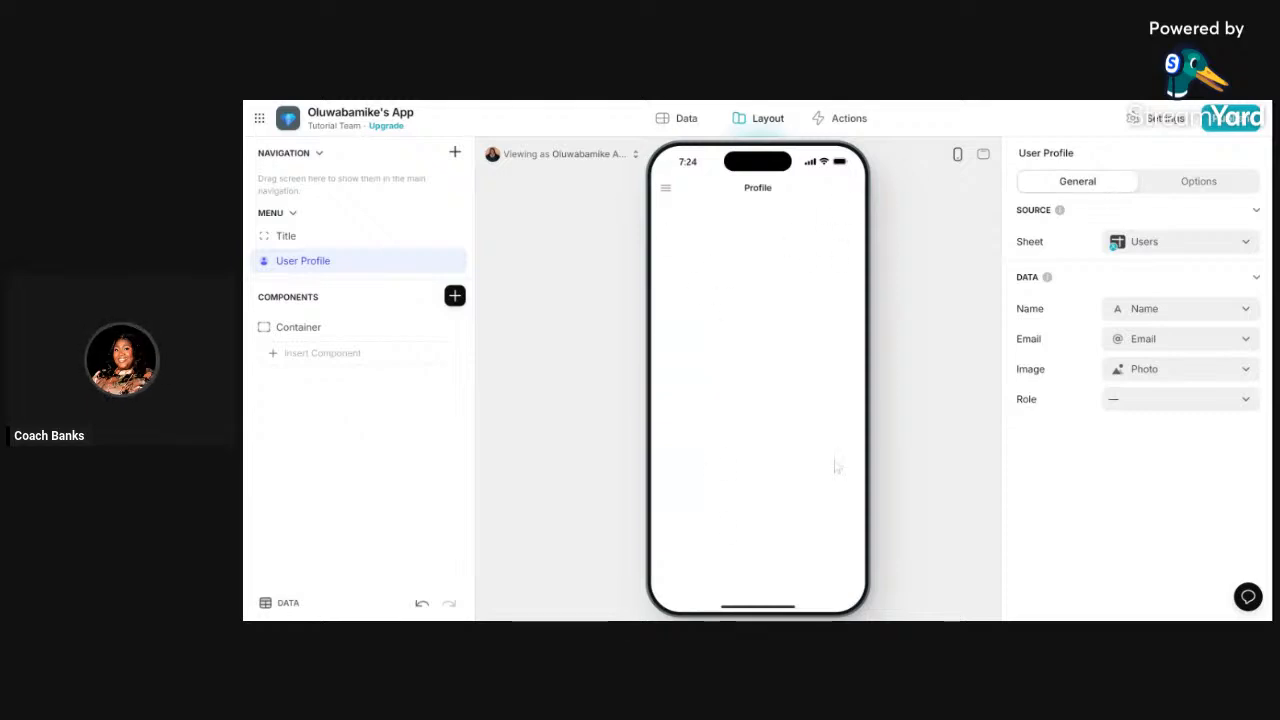
pyautogui.click(847, 122)
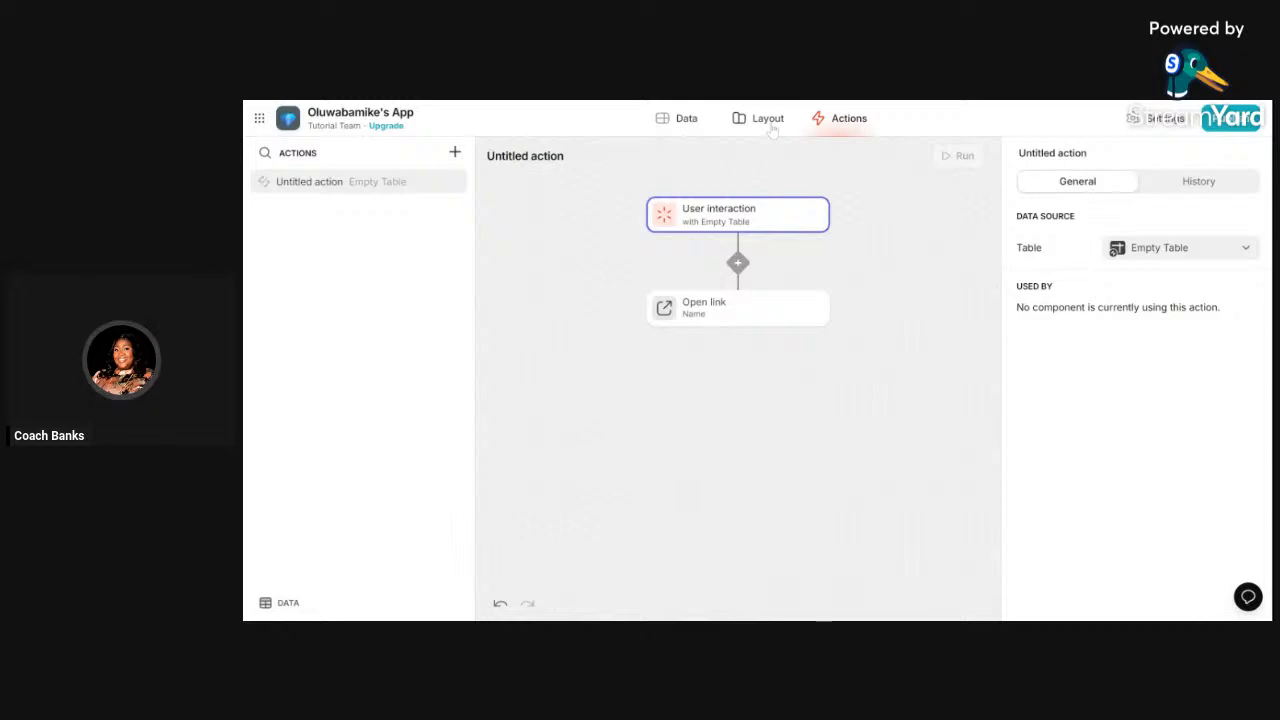
pyautogui.click(770, 124)
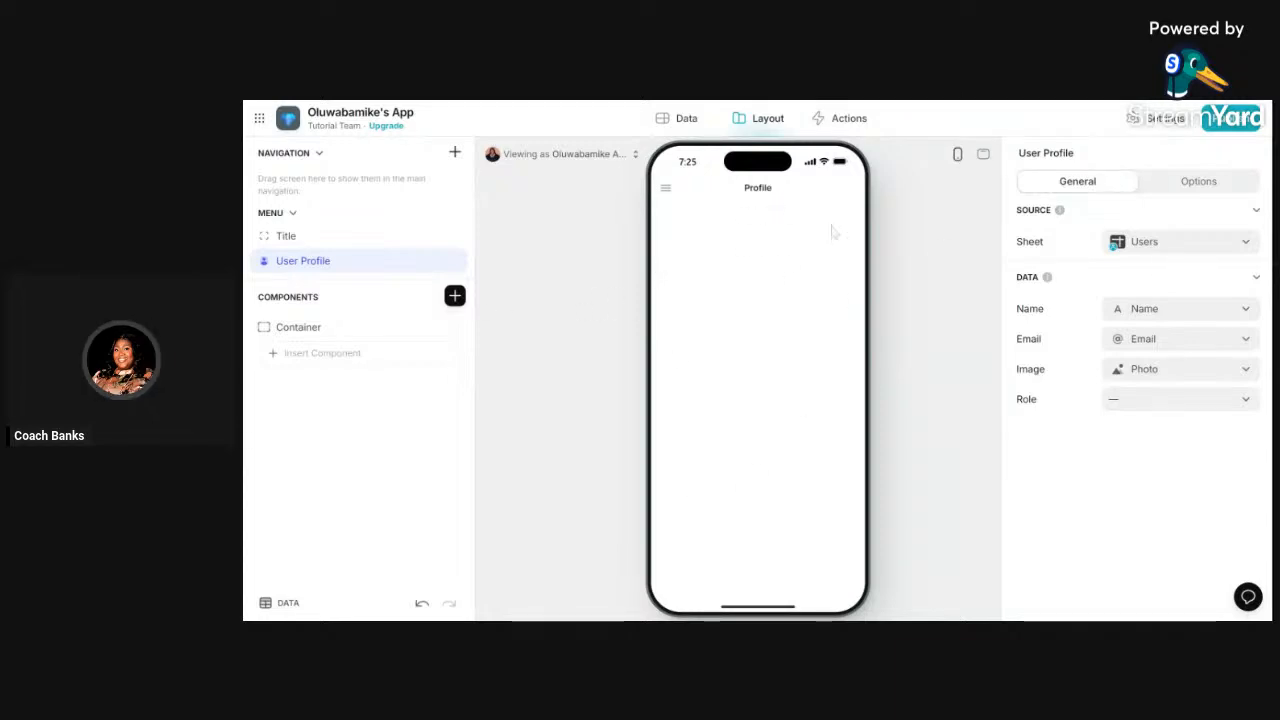
pyautogui.click(1166, 248)
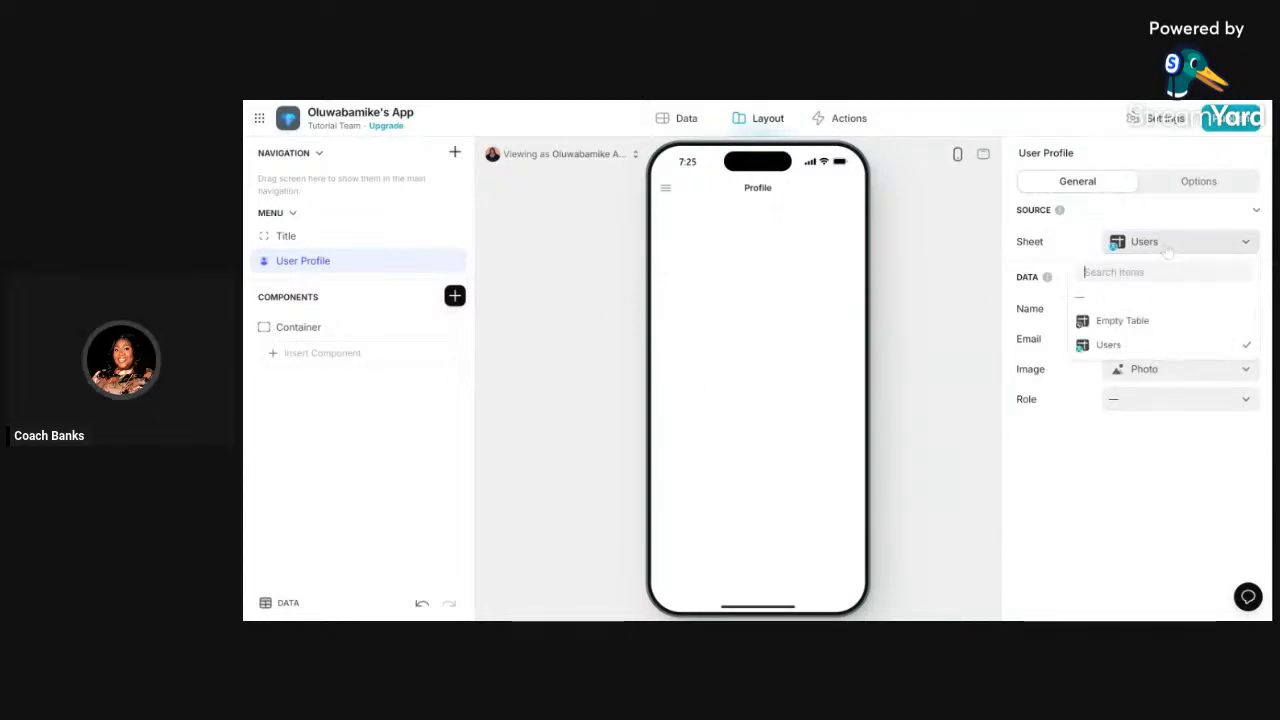
# - Switch the User Profile source to Empty Table, then back to Users
pyautogui.click(1124, 322)
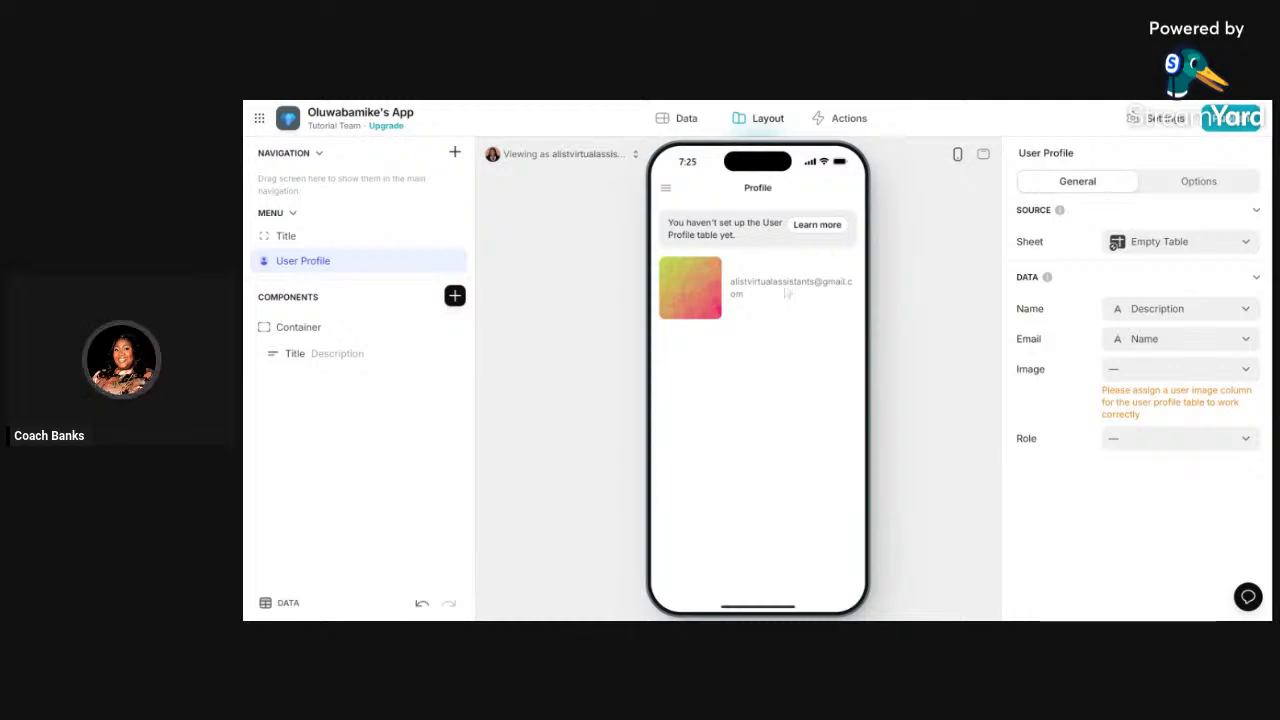
pyautogui.click(1222, 245)
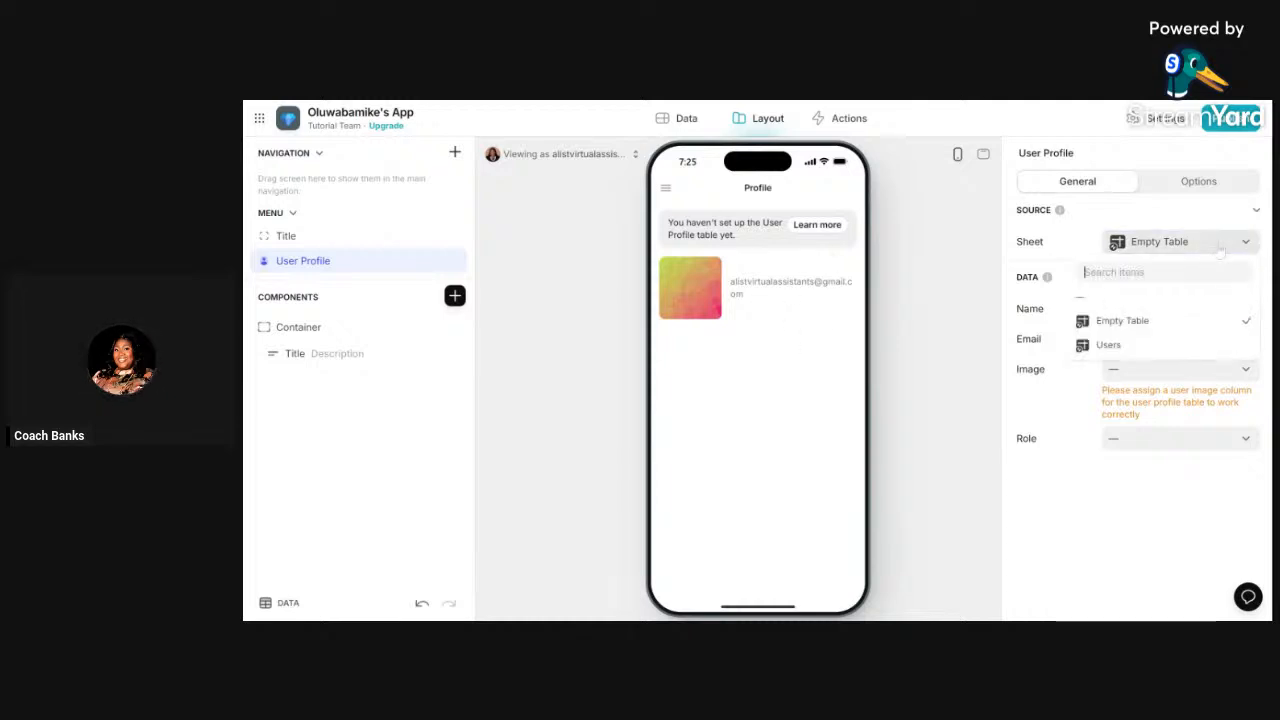
pyautogui.click(1115, 344)
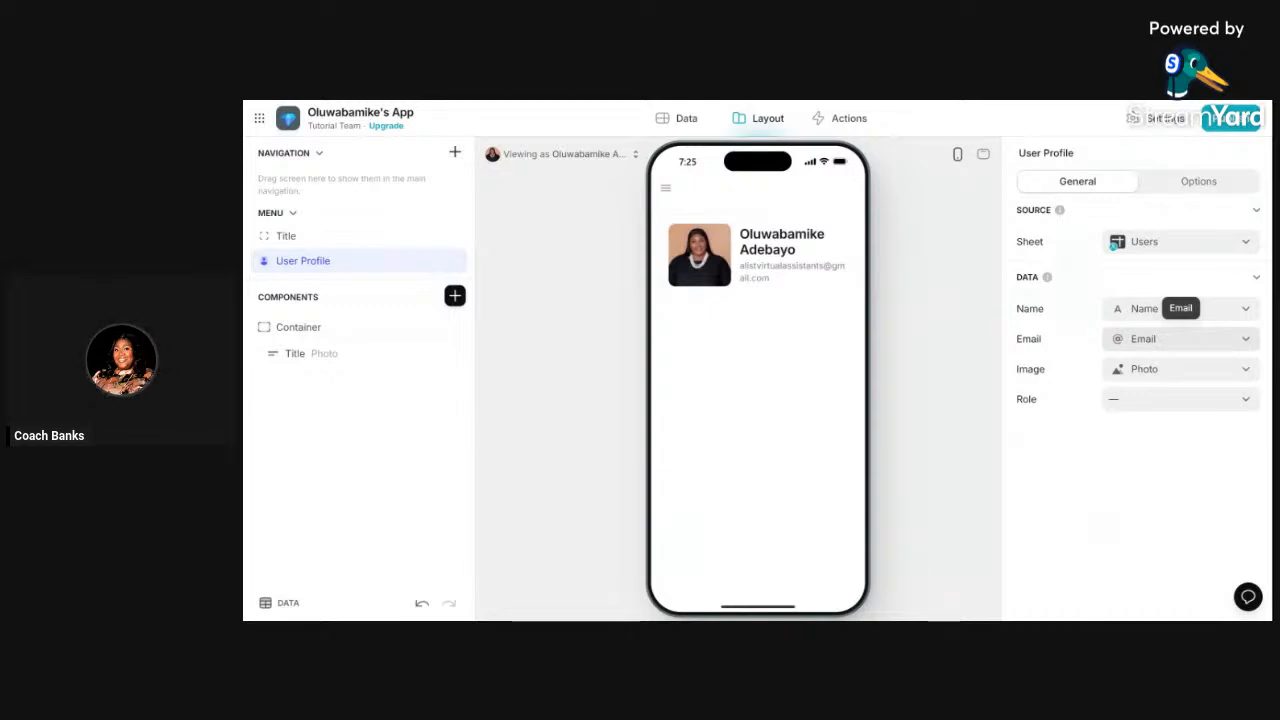
pyautogui.click(1200, 243)
# - Map the profile name to the Email column and, after trying Name and Photo, the email field to Email
pyautogui.click(1162, 245)
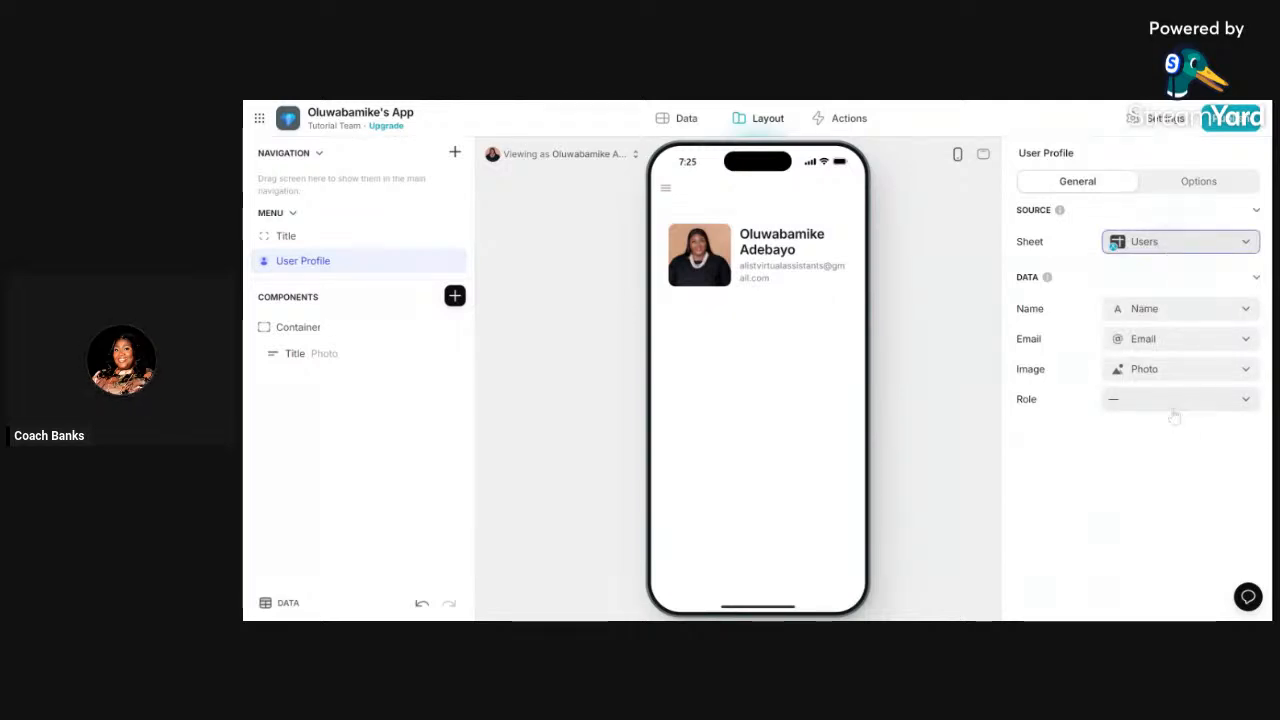
pyautogui.click(1154, 314)
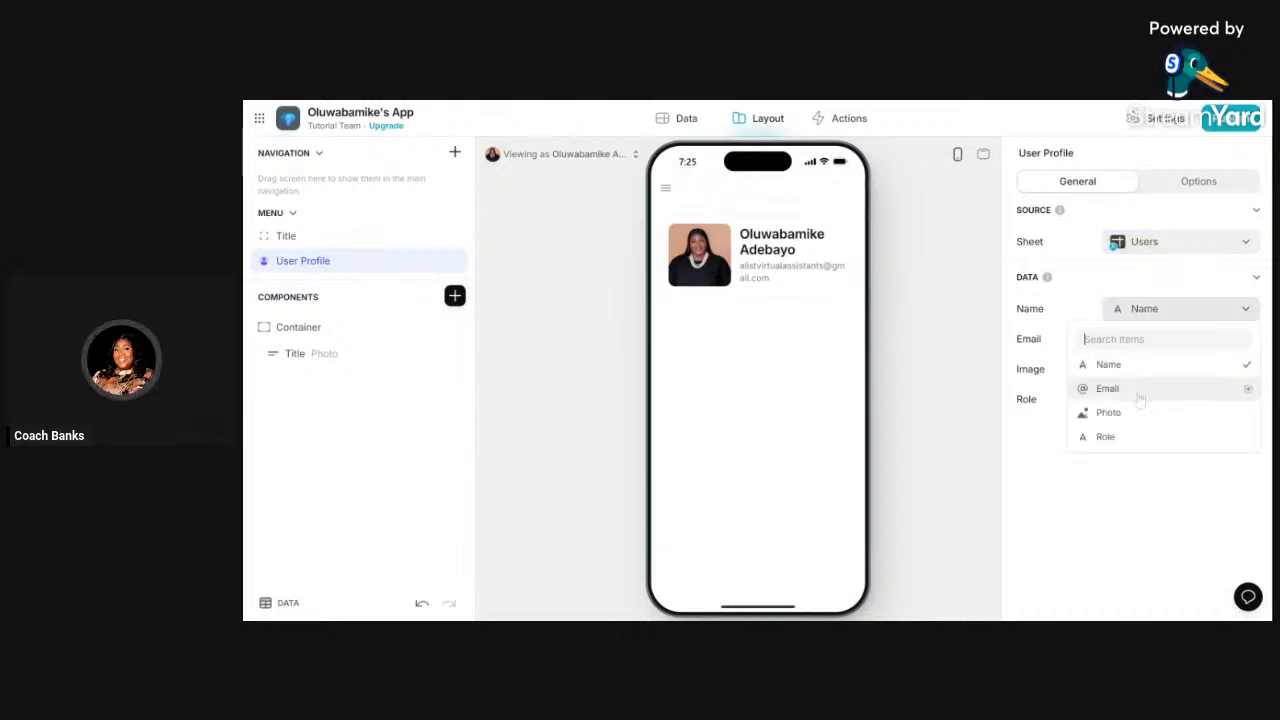
pyautogui.click(1142, 394)
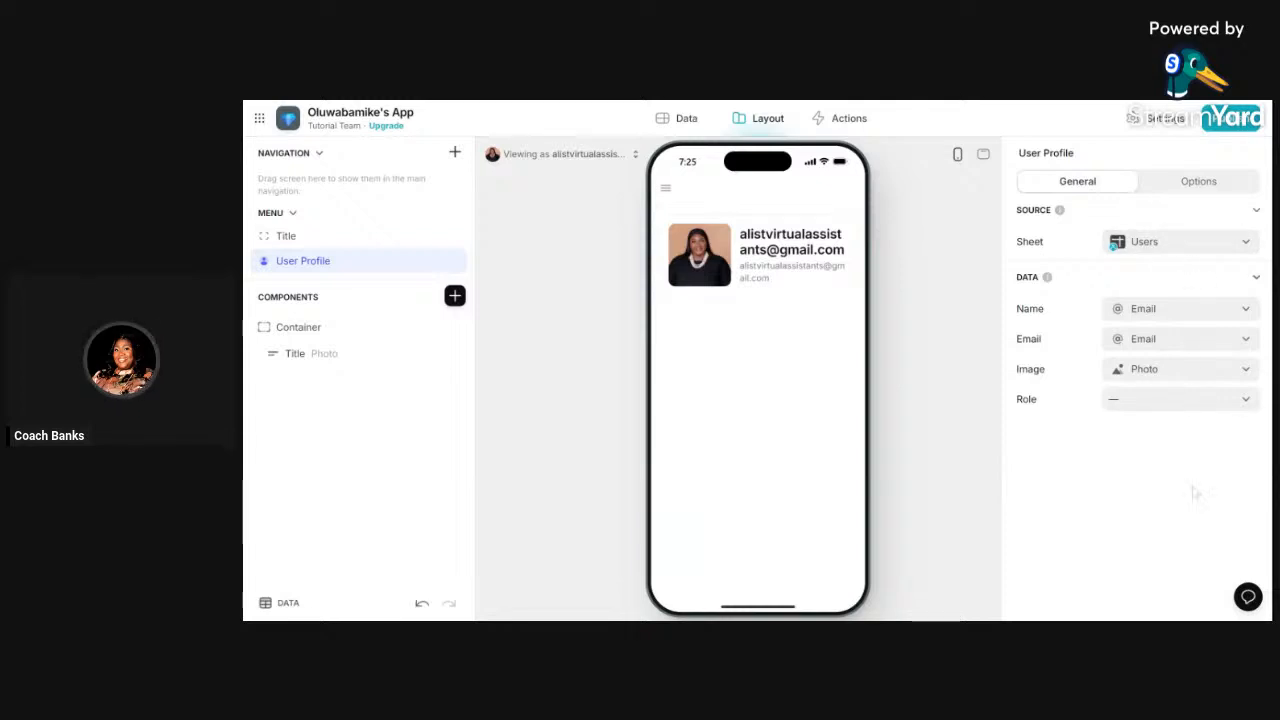
pyautogui.click(1178, 339)
pyautogui.click(1108, 394)
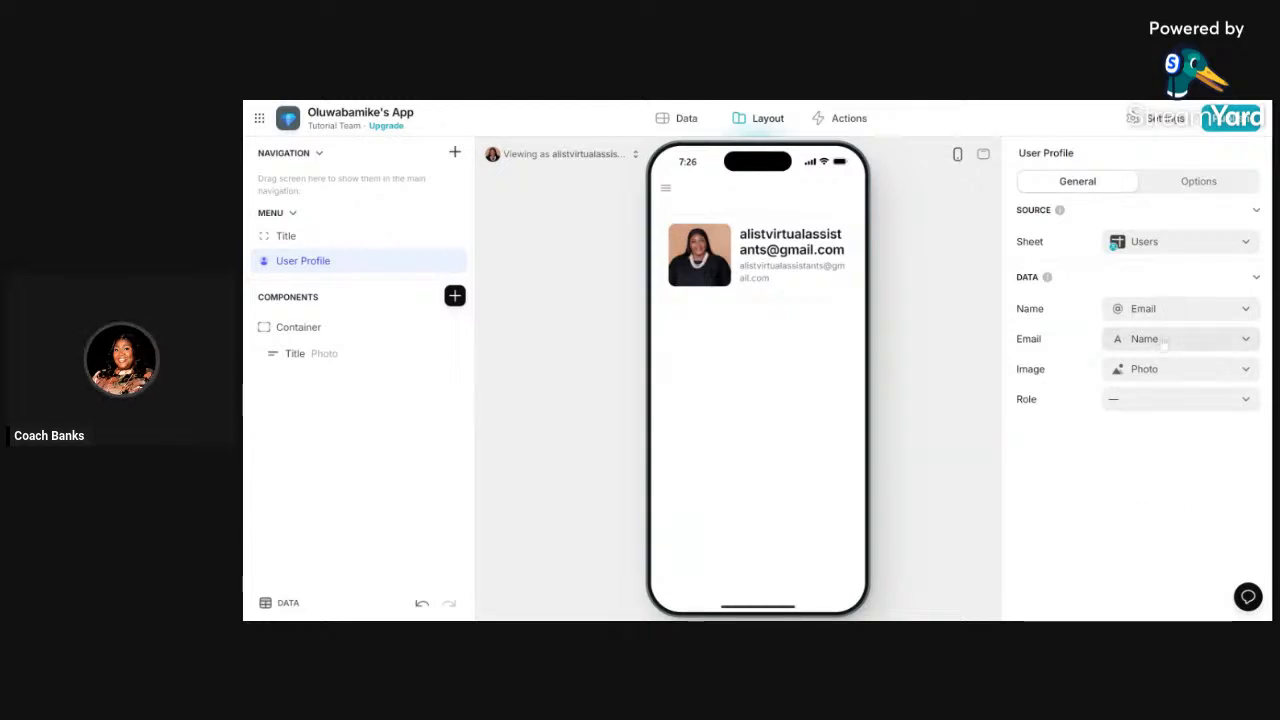
pyautogui.click(1146, 344)
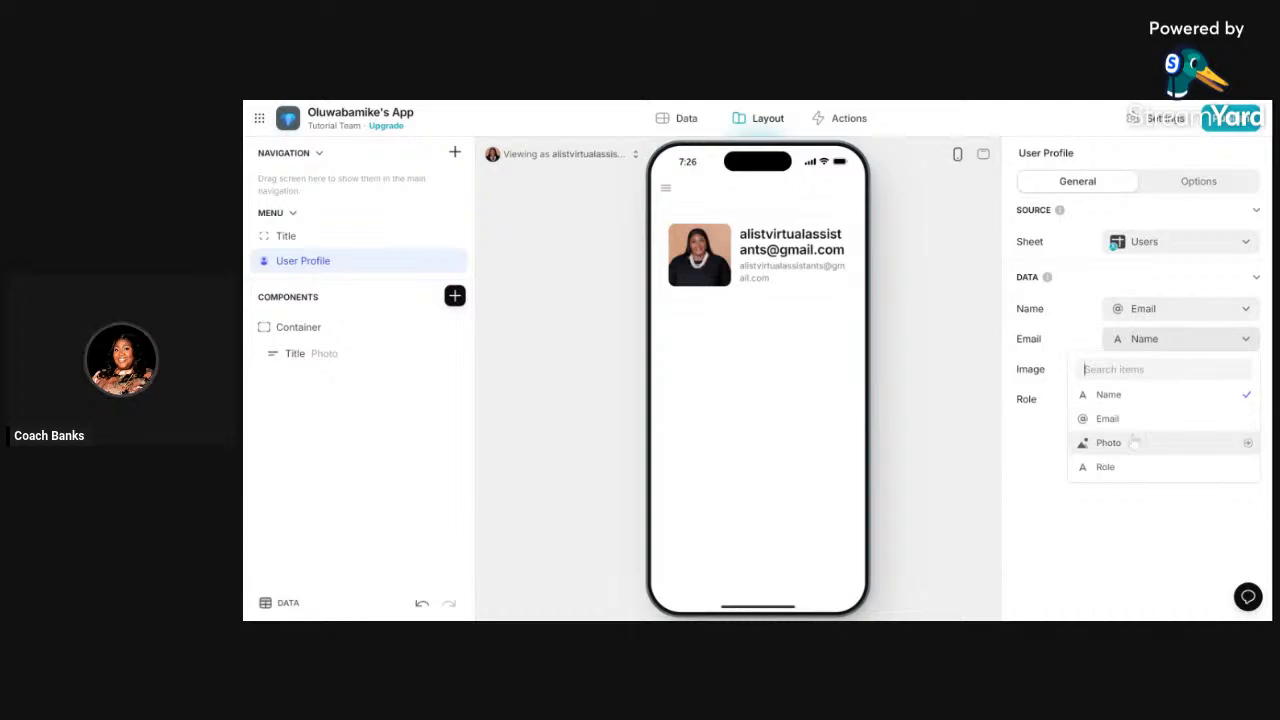
pyautogui.click(1135, 442)
pyautogui.click(1176, 345)
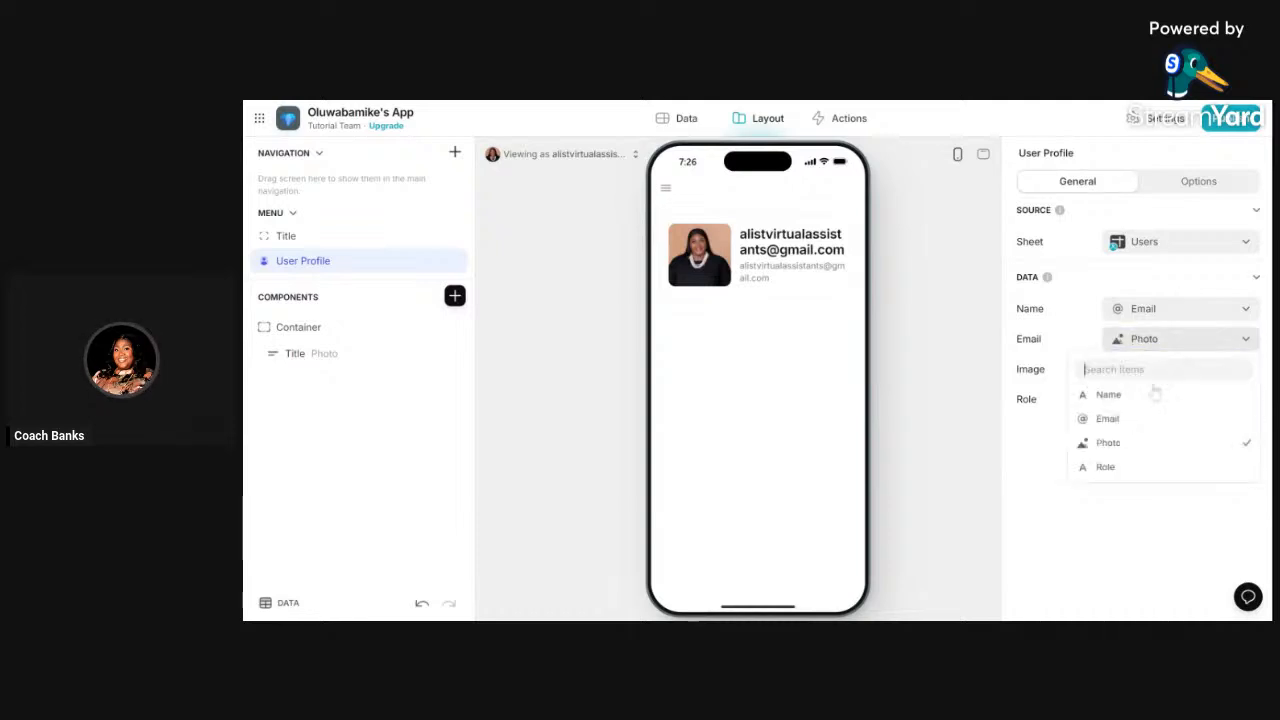
pyautogui.click(1100, 394)
pyautogui.click(1172, 338)
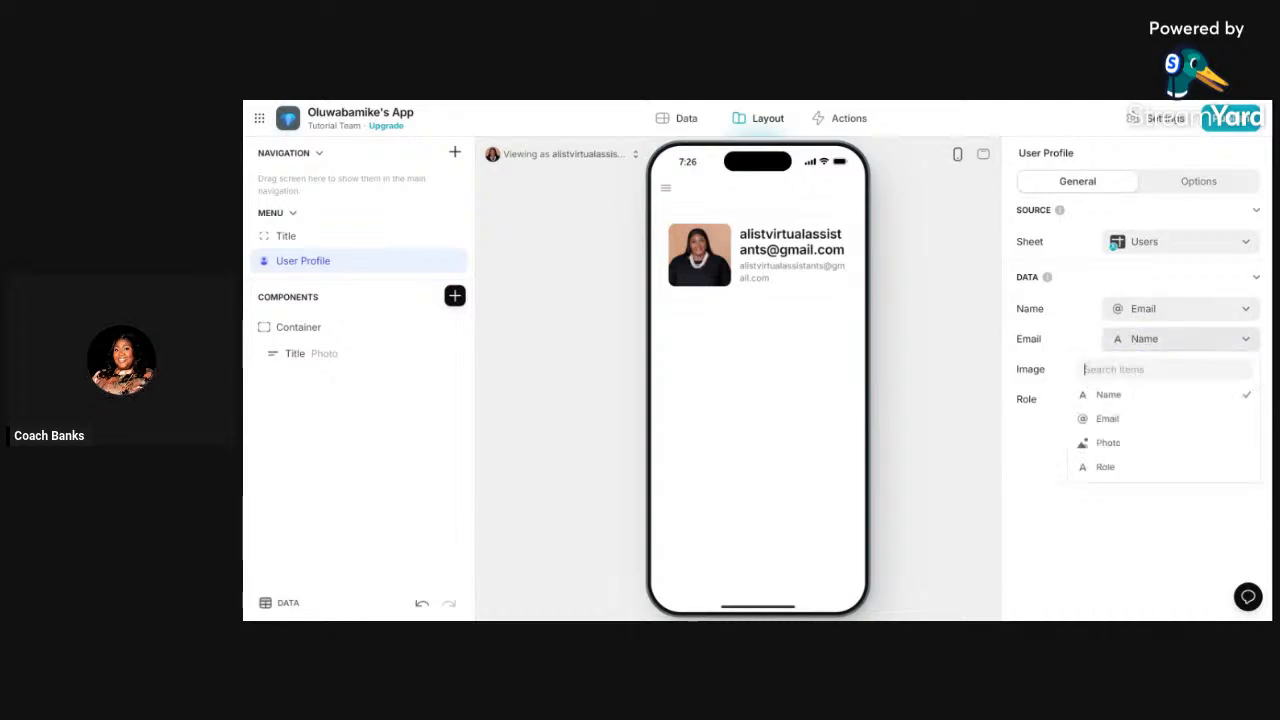
pyautogui.click(1140, 418)
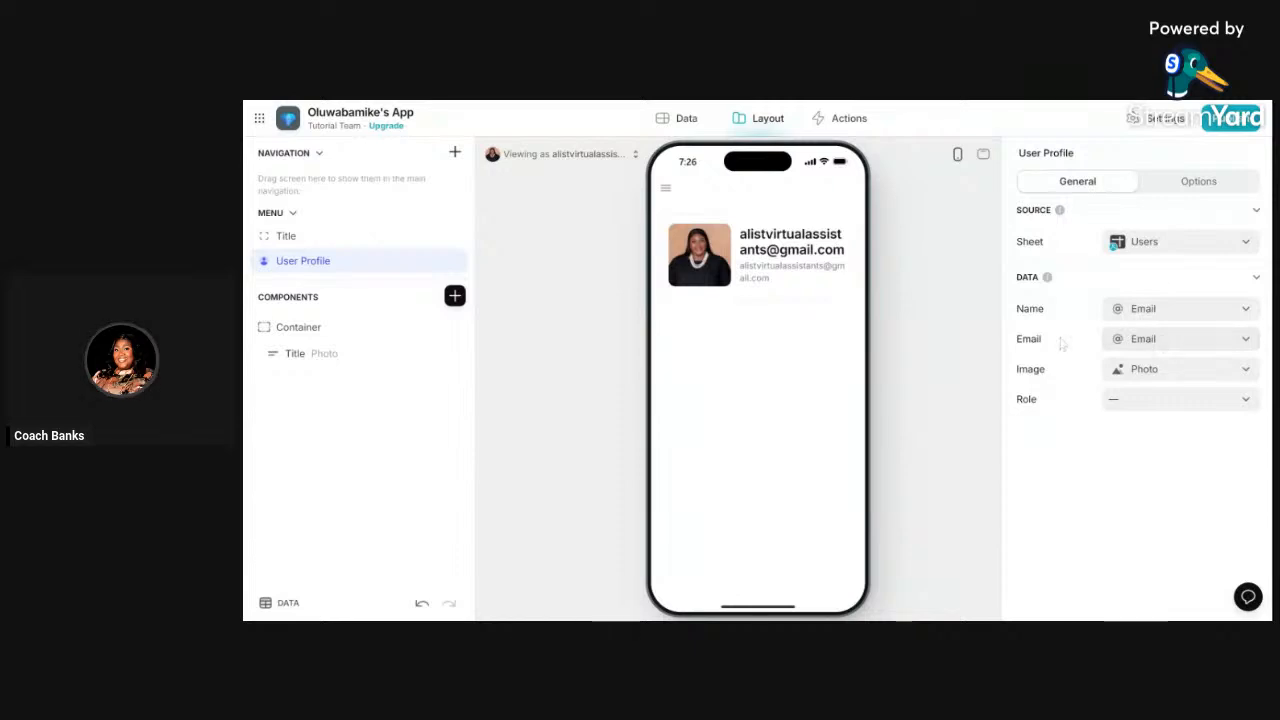
# - Assign the Name column to the profile role and show the screen's Options
pyautogui.click(1178, 400)
pyautogui.click(1130, 480)
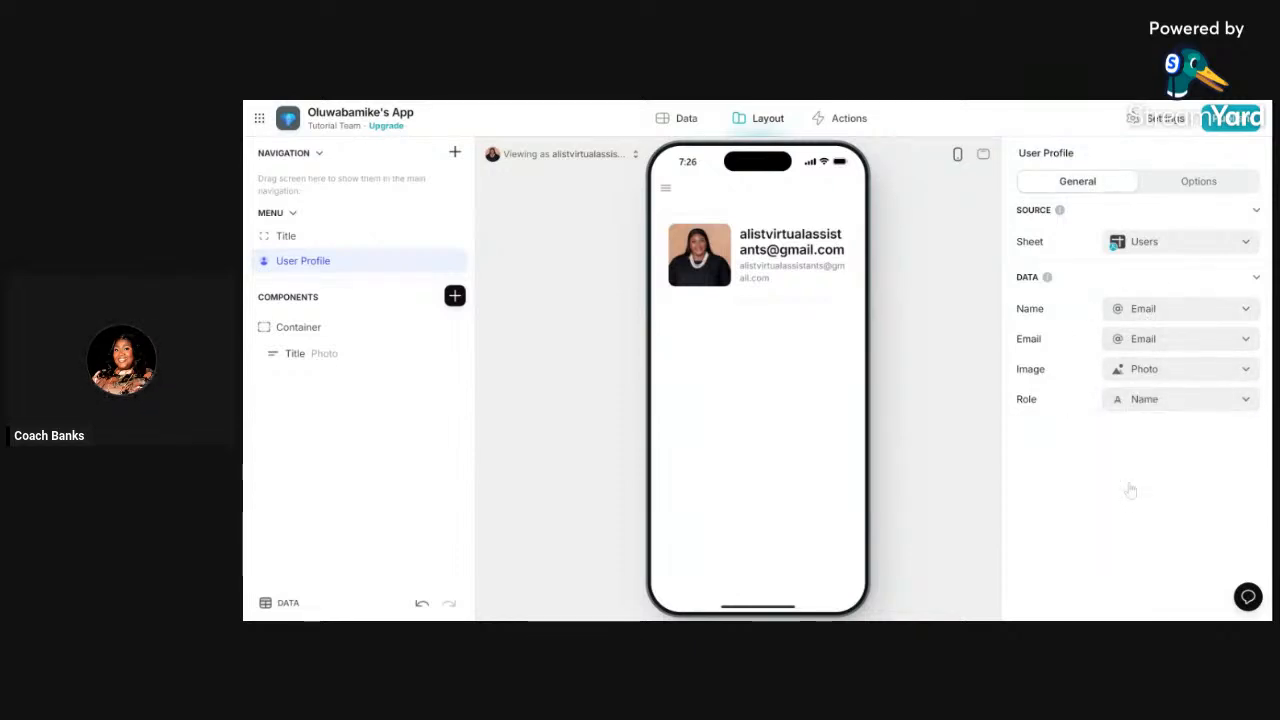
pyautogui.click(1207, 188)
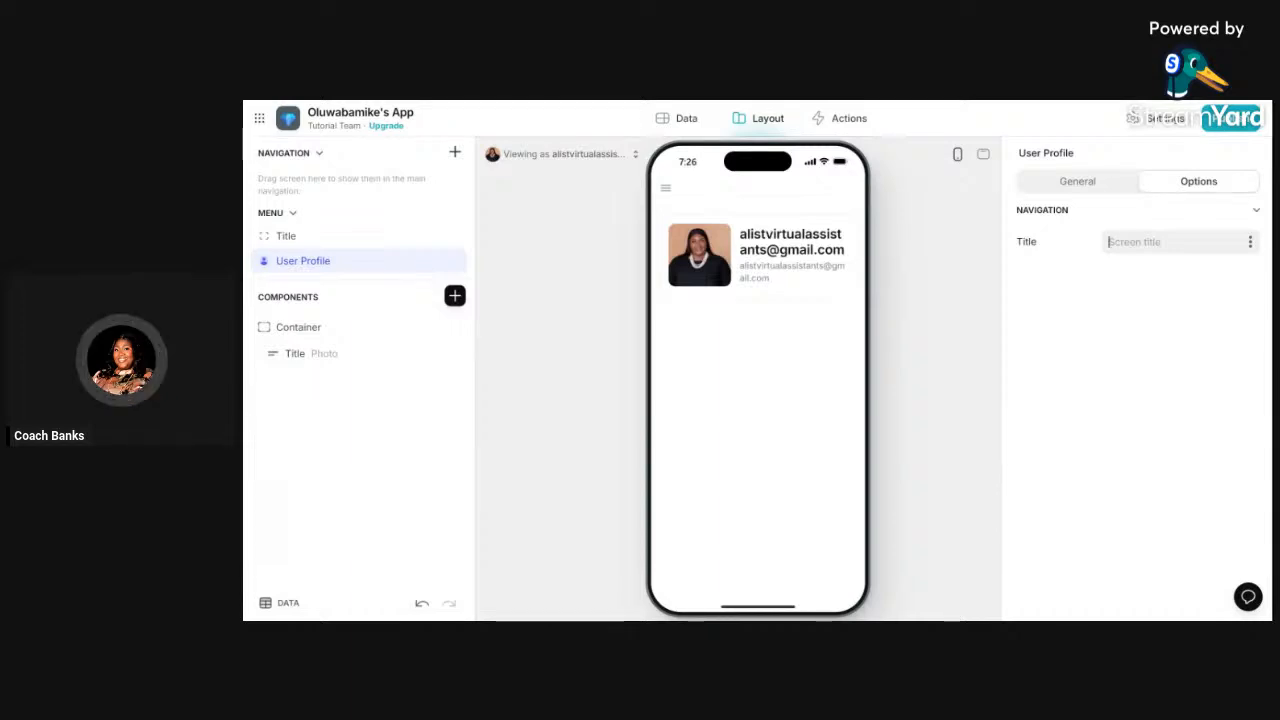
# - Open the app Settings at the Name & Icon section
pyautogui.click(1156, 118)
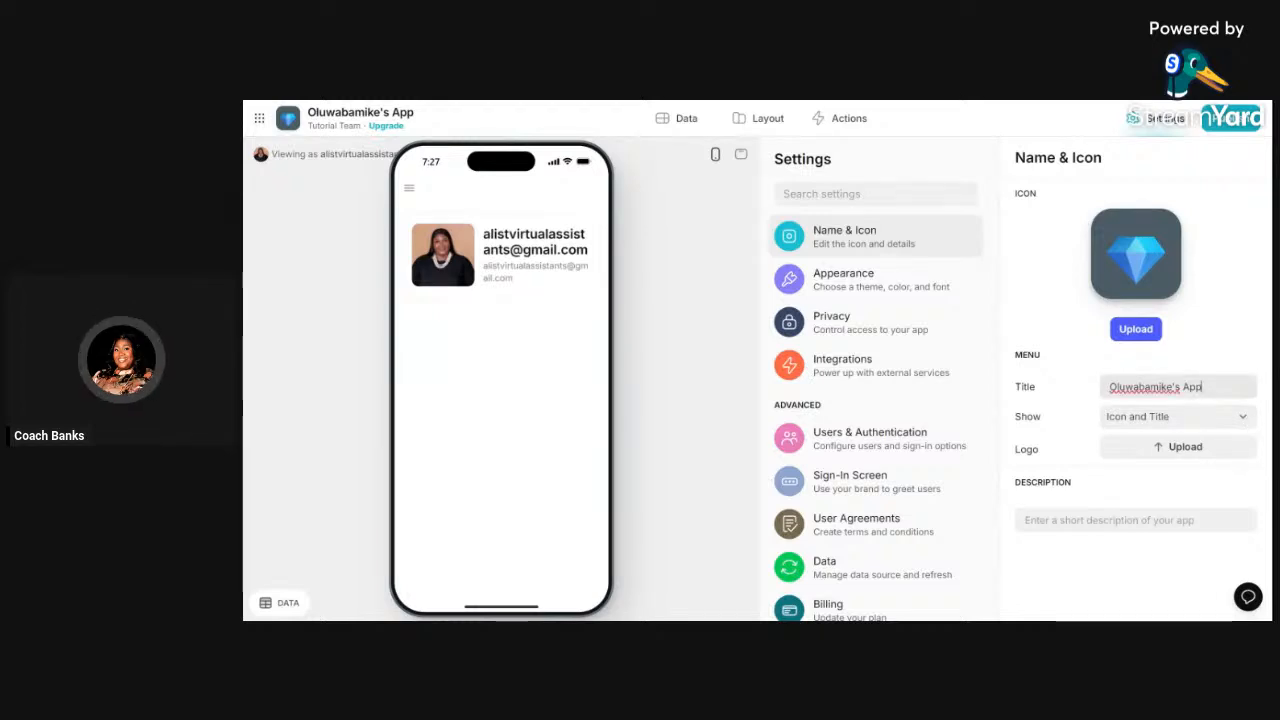
# - Retitle the app 'Nlollacode Tutorial', fixing typos, and keep the menu showing Icon and Title
pyautogui.hotkey('ctrl', 'a')
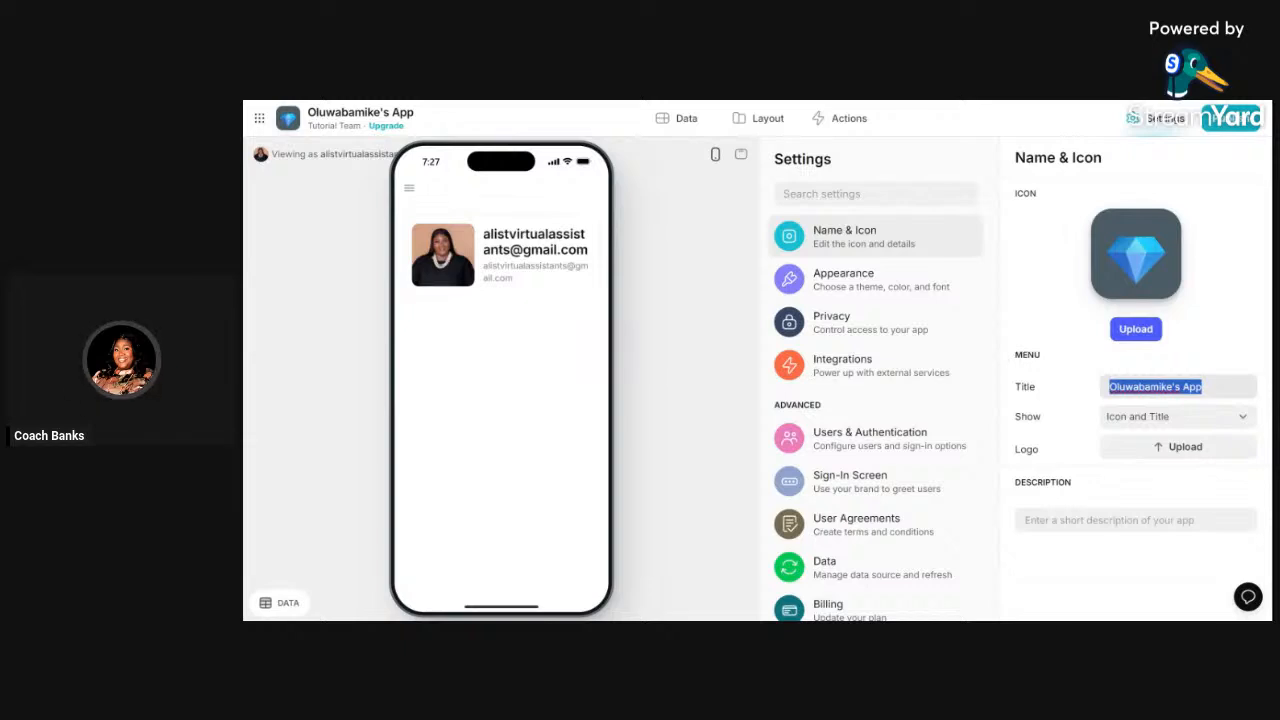
pyautogui.write('N')
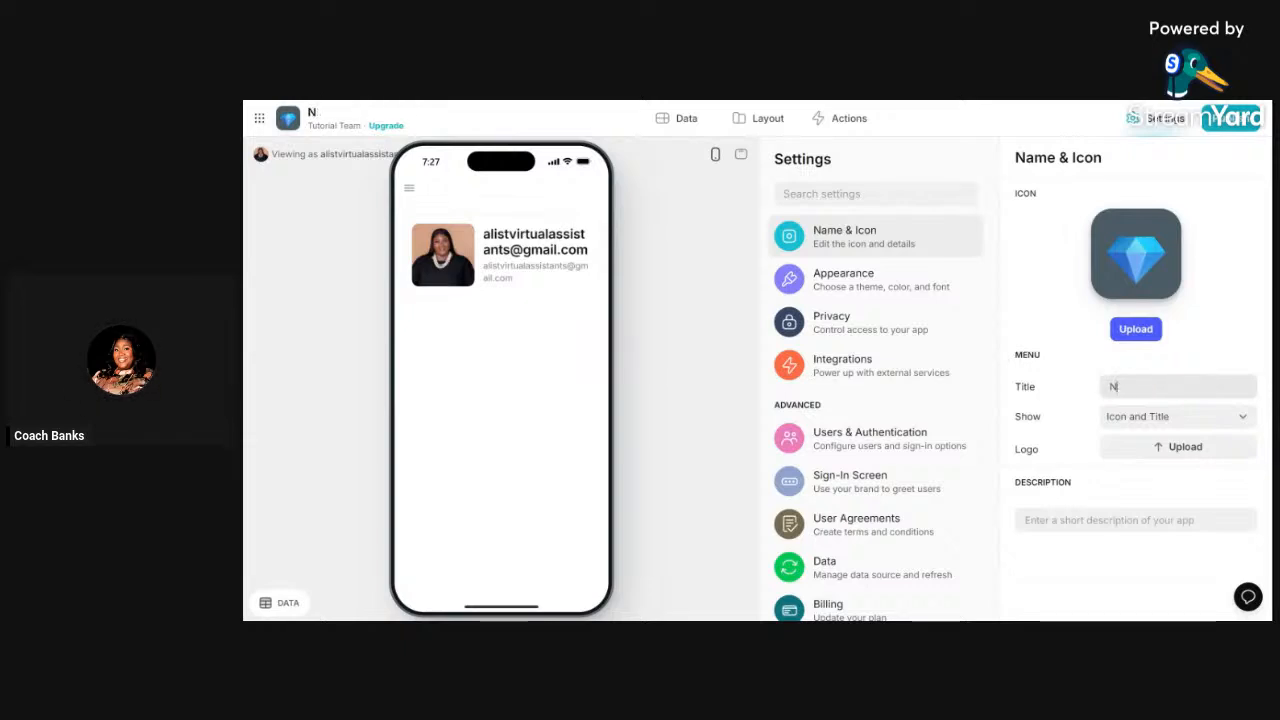
pyautogui.write('ila')
pyautogui.press('BackSpace')
pyautogui.write('llacode T')
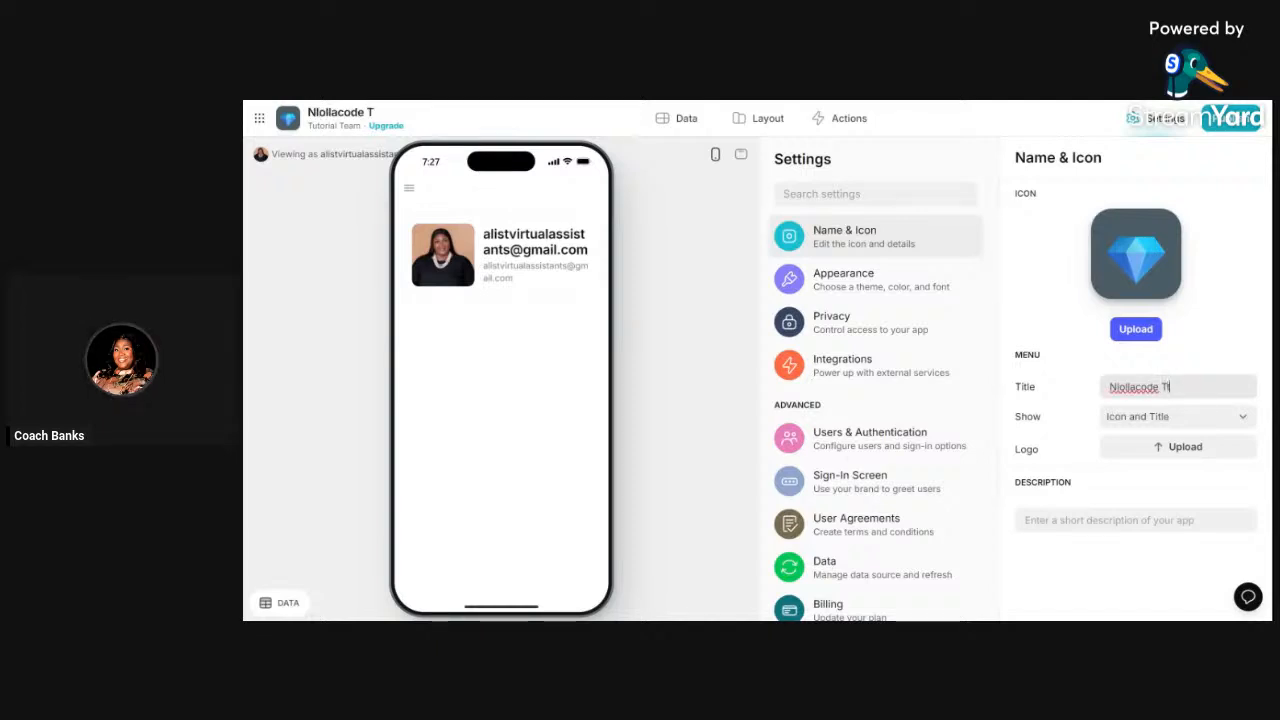
pyautogui.write('utrial')
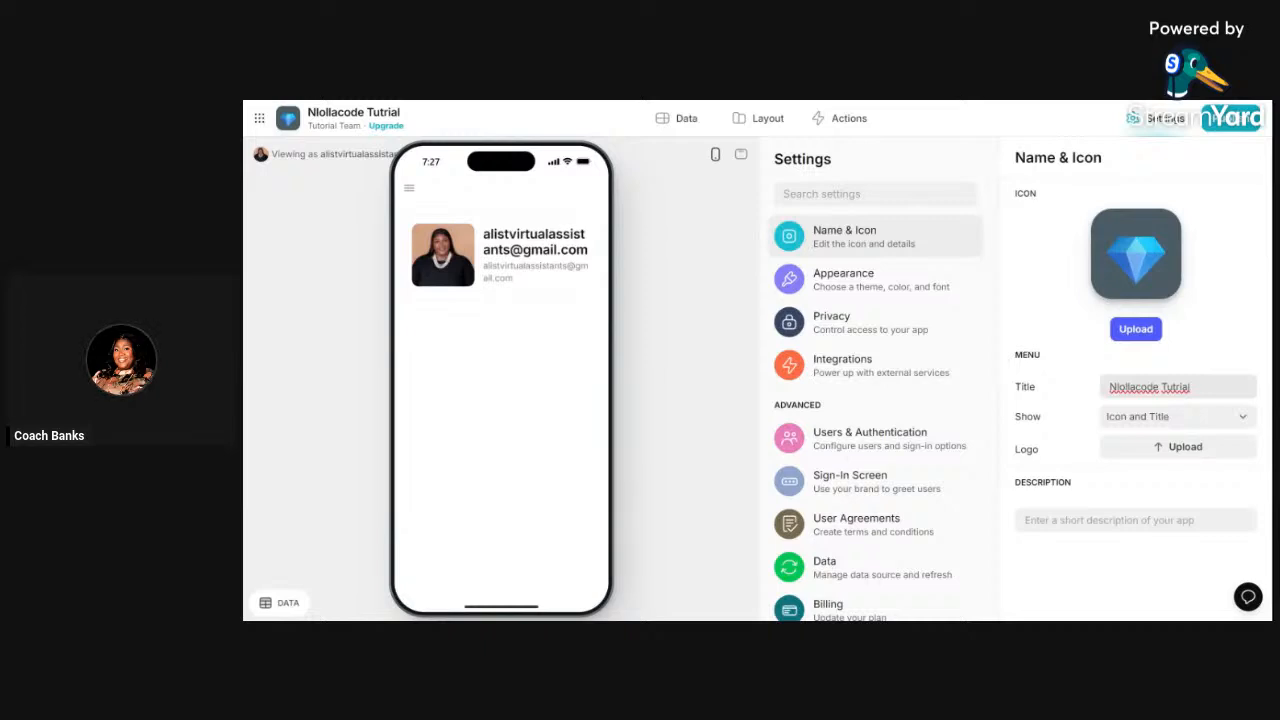
pyautogui.doubleClick(1176, 387)
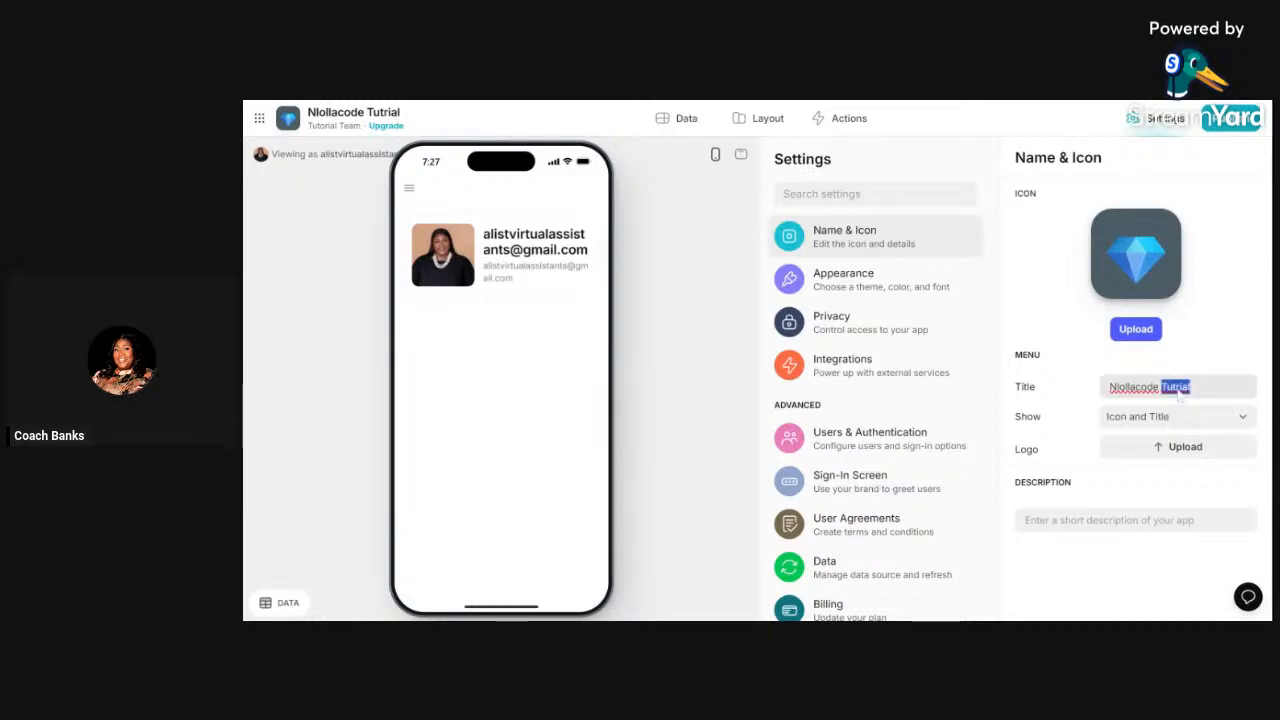
pyautogui.write('Tutorial')
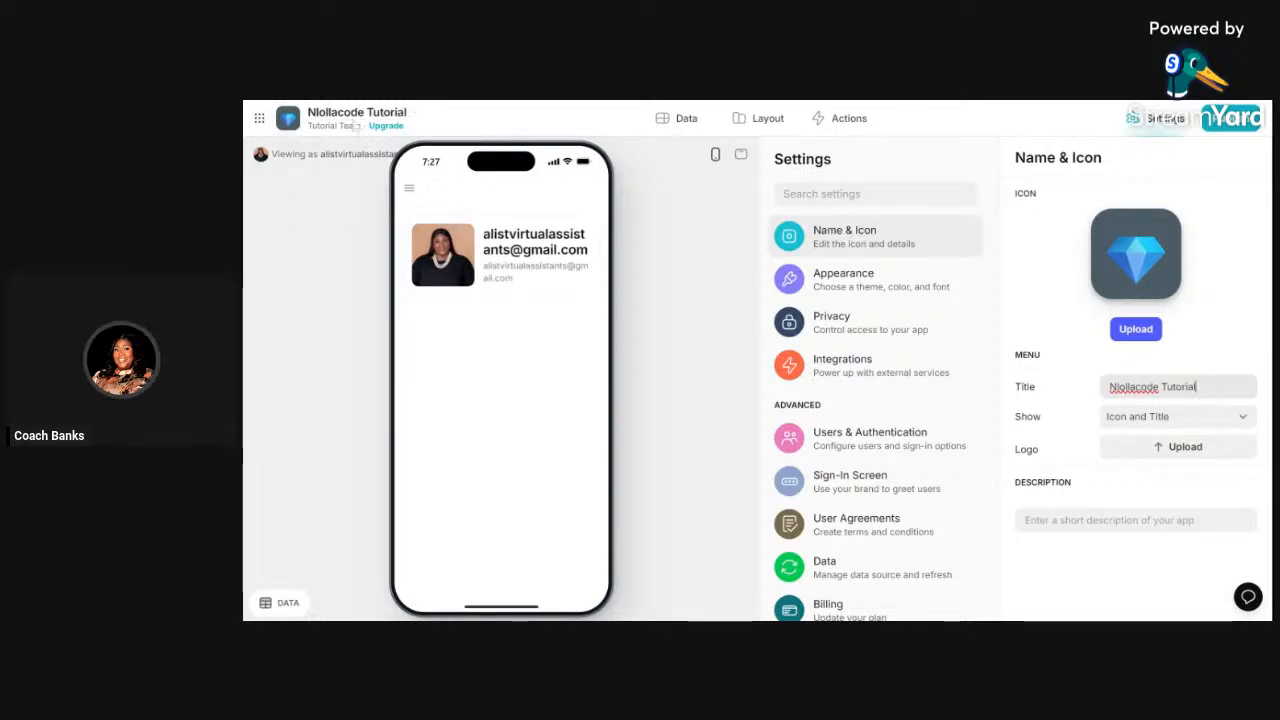
pyautogui.click(1180, 418)
pyautogui.click(1180, 418)
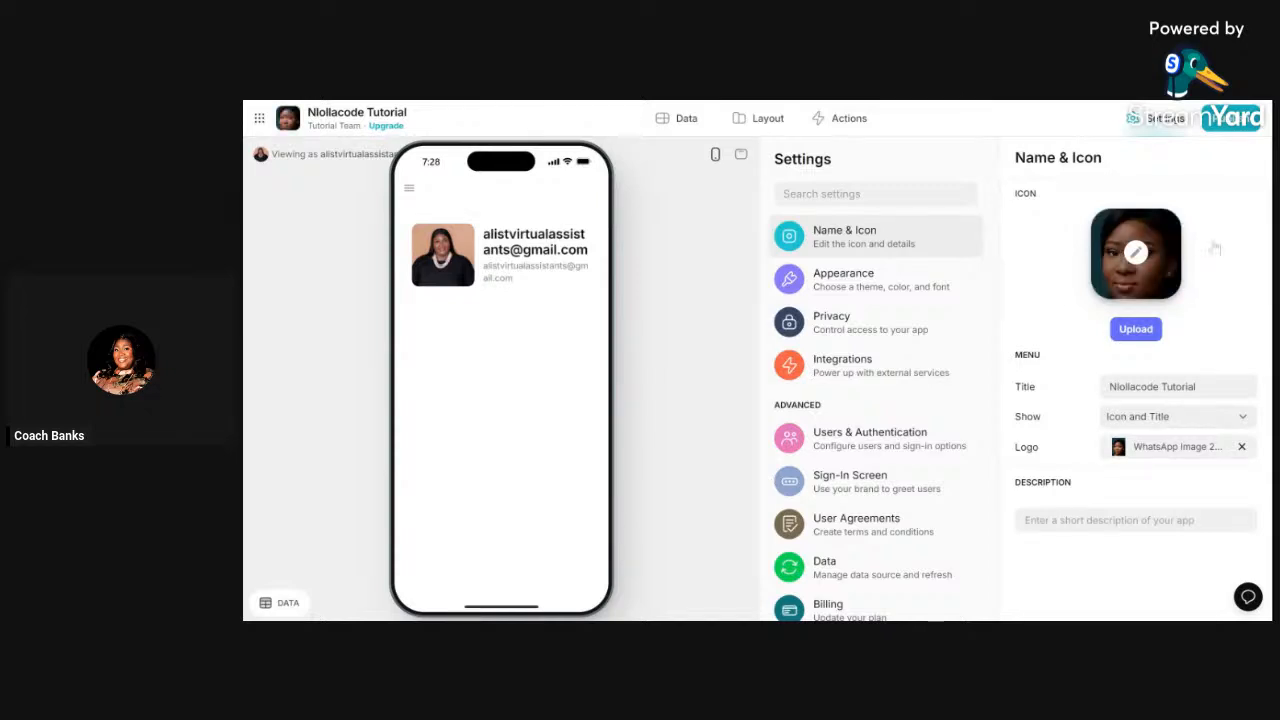
# - Check the icon's emoji picker and the description field, keeping the portrait photo as the icon
pyautogui.click(1135, 252)
pyautogui.click(1215, 248)
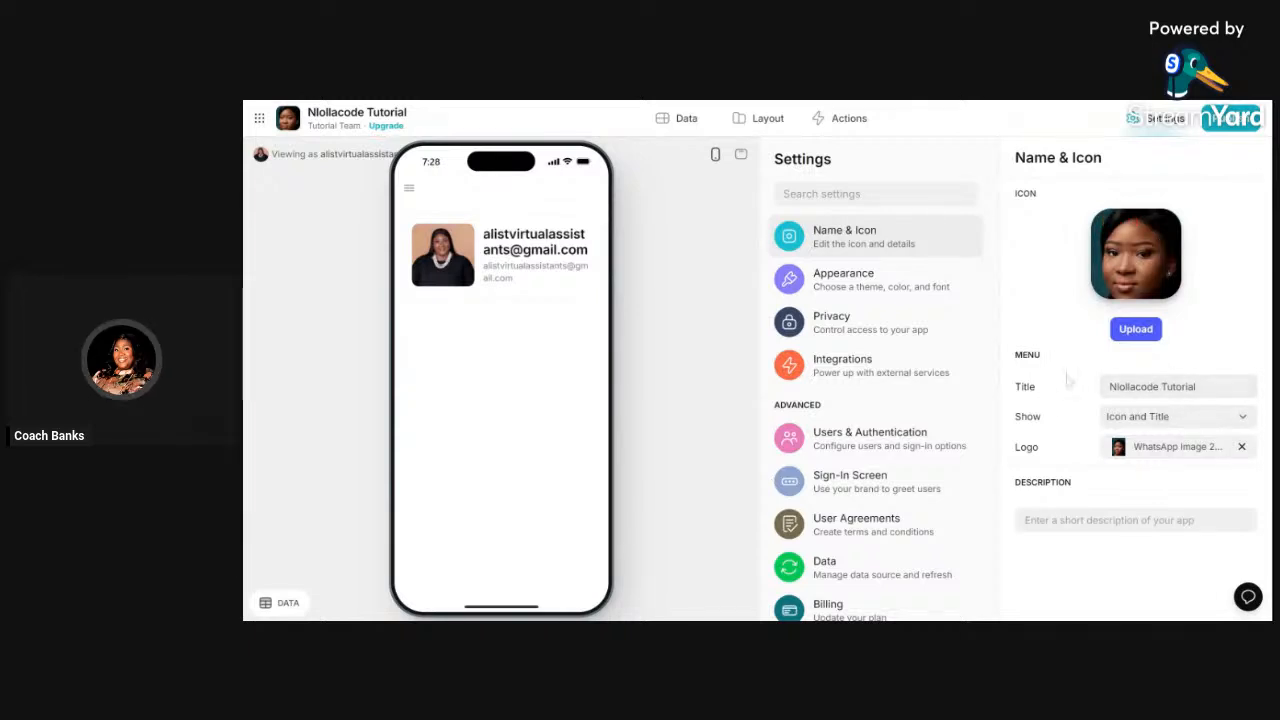
pyautogui.click(1030, 520)
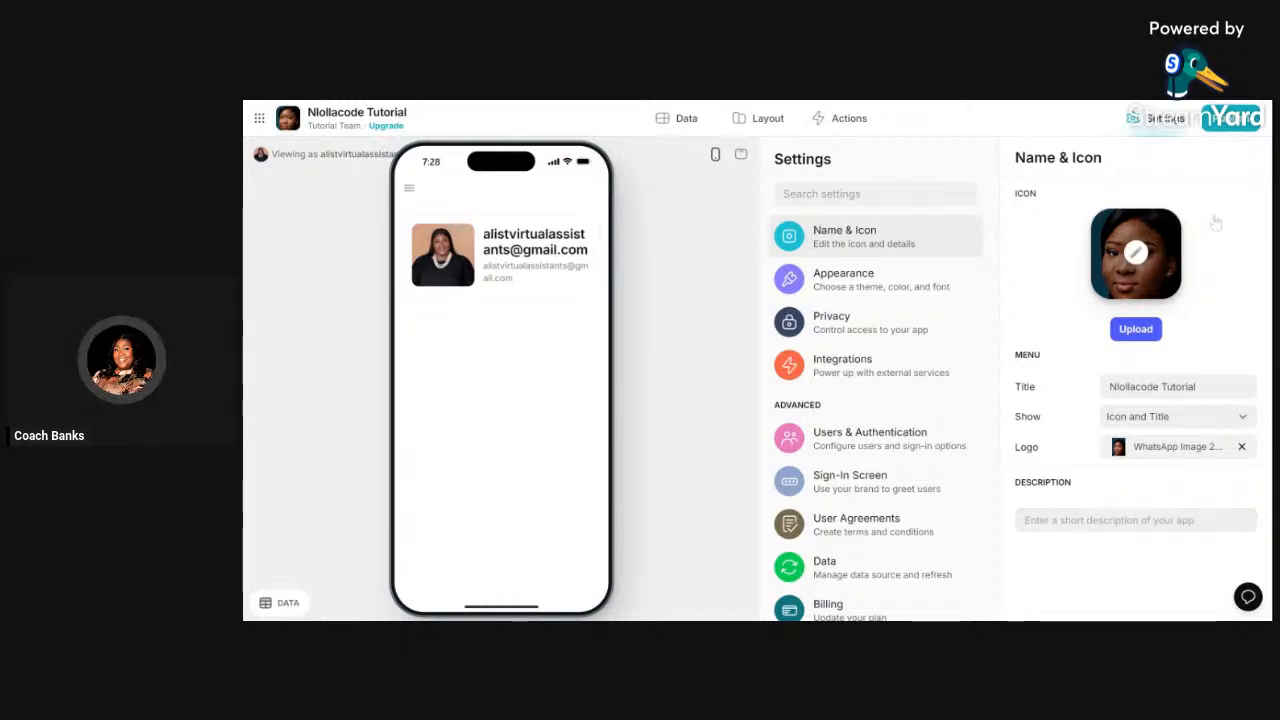
pyautogui.click(1135, 253)
pyautogui.click(1135, 250)
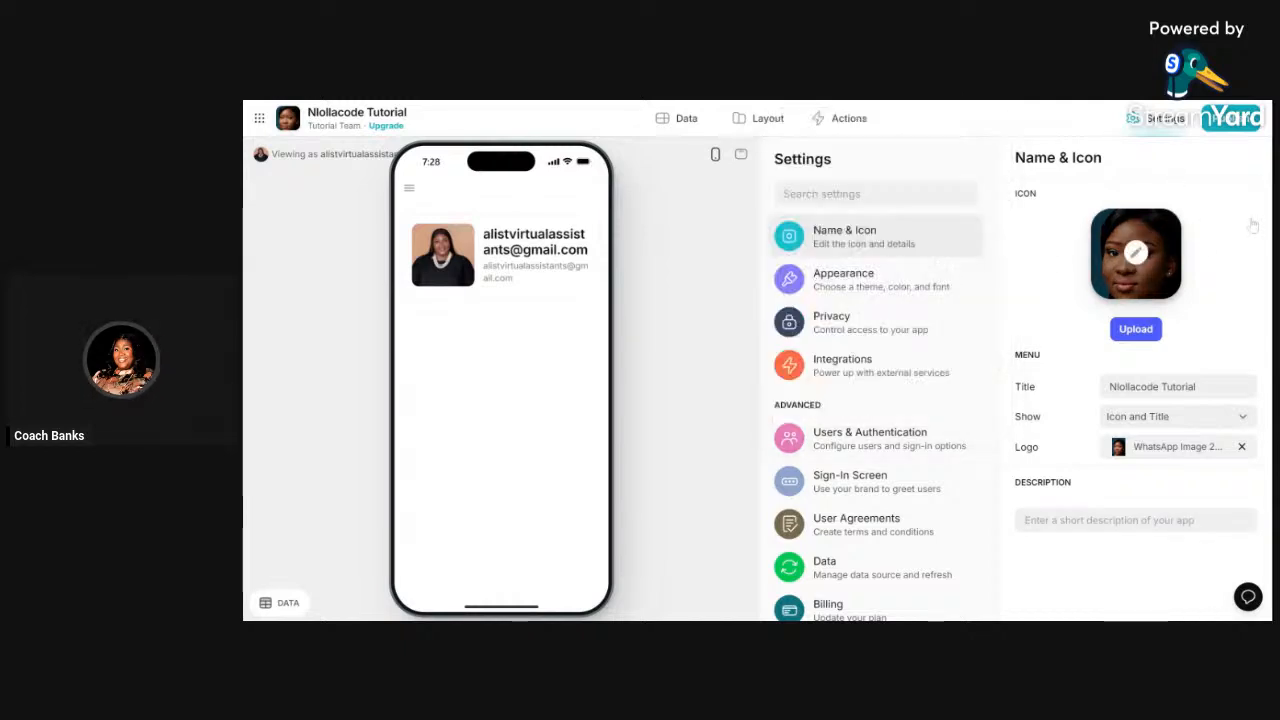
# - In Appearance, try orange and then purple as the accent colour
pyautogui.click(885, 287)
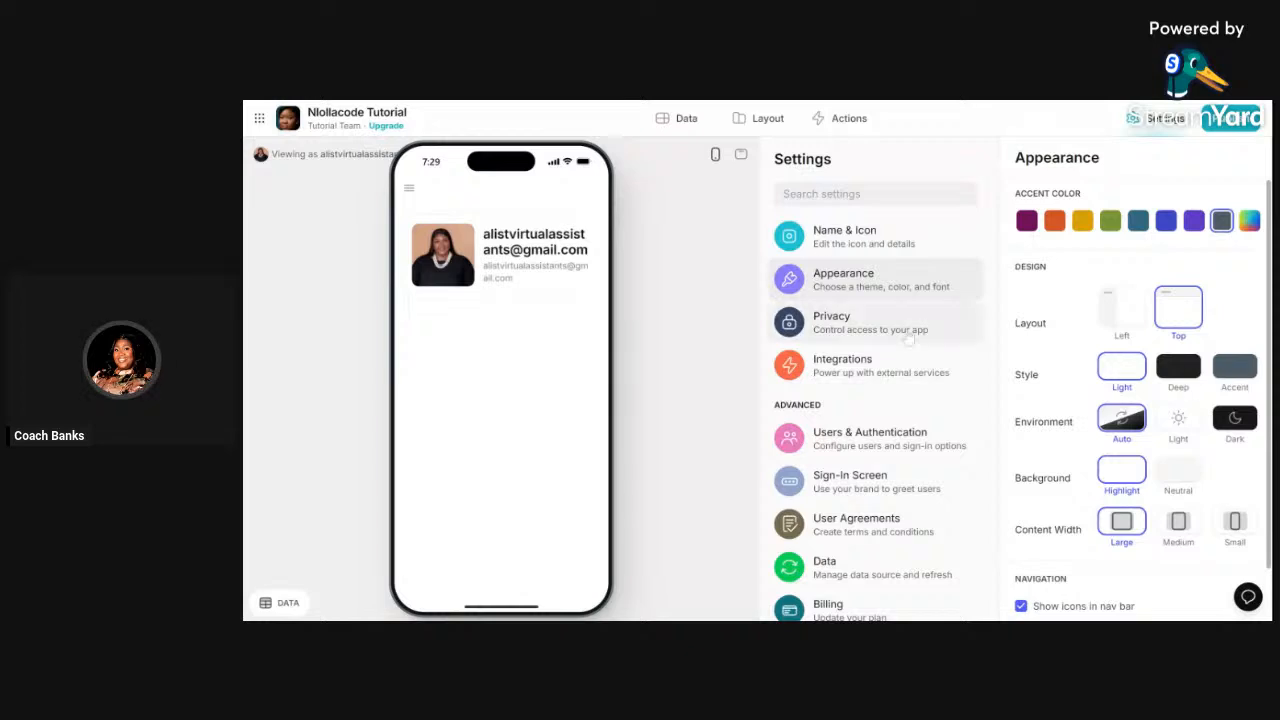
pyautogui.scroll(-1, 1178, 452)
pyautogui.scroll(1, 1178, 450)
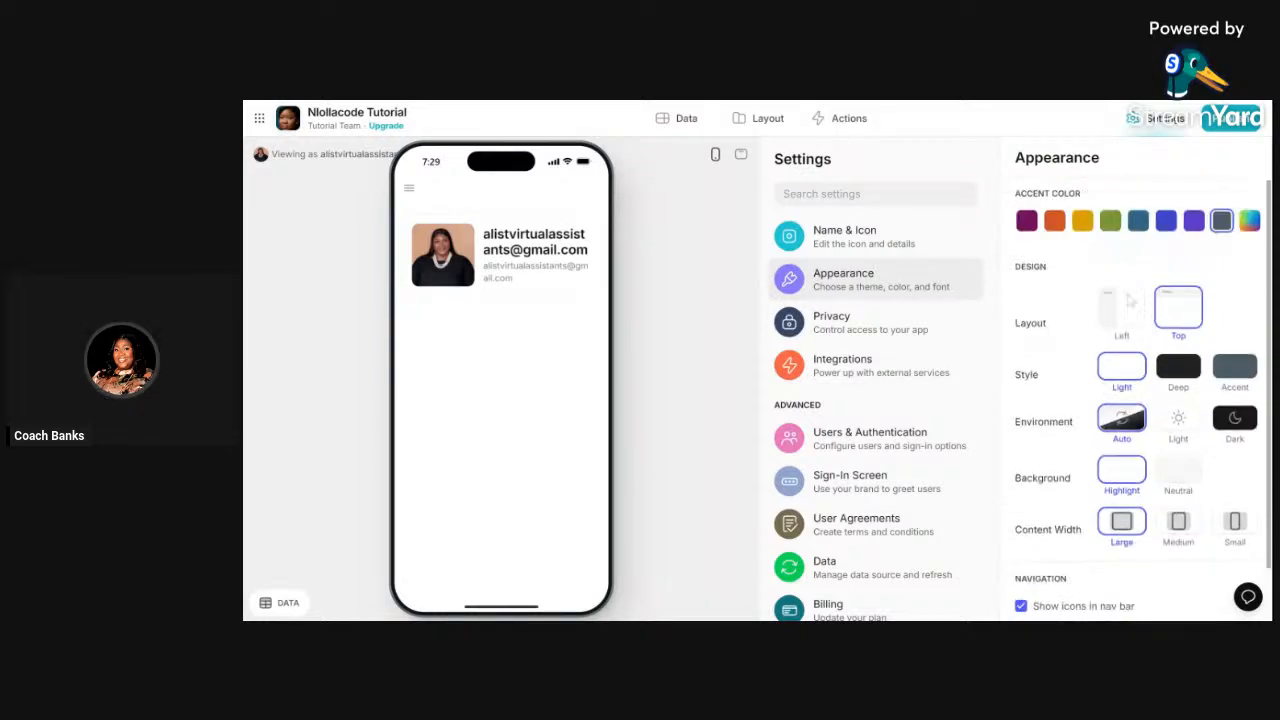
pyautogui.click(1055, 221)
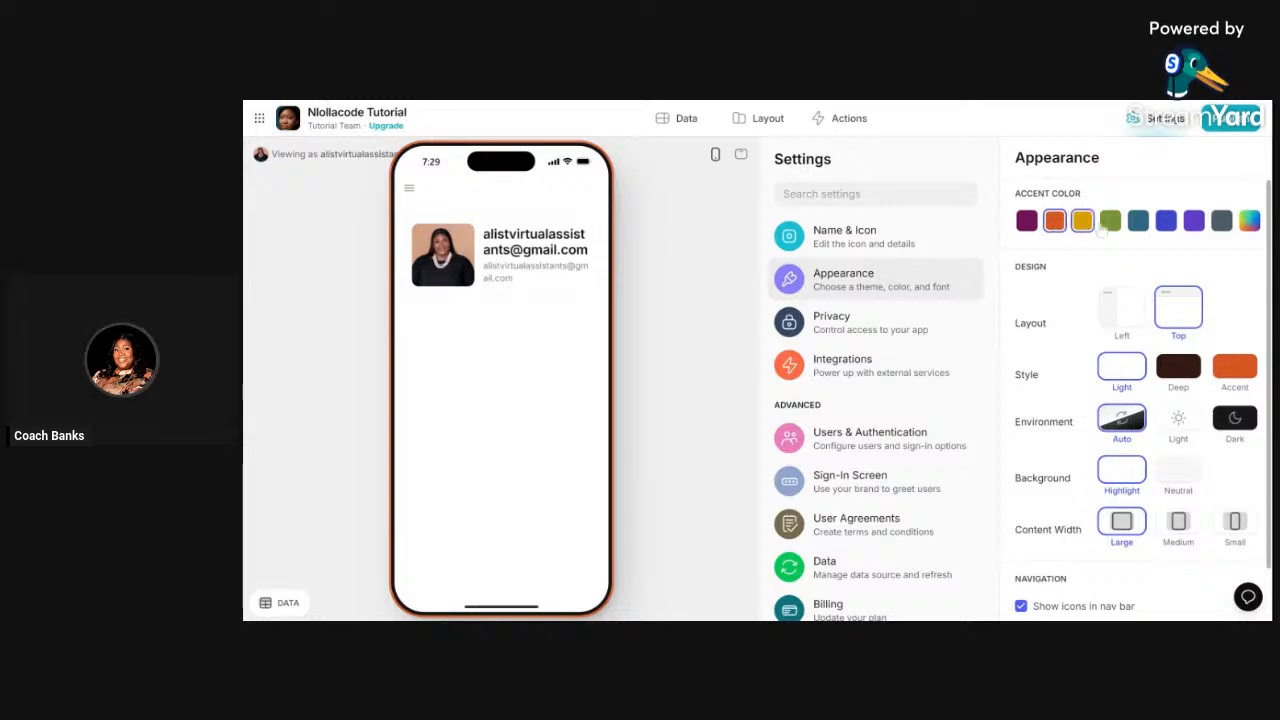
pyautogui.click(1027, 221)
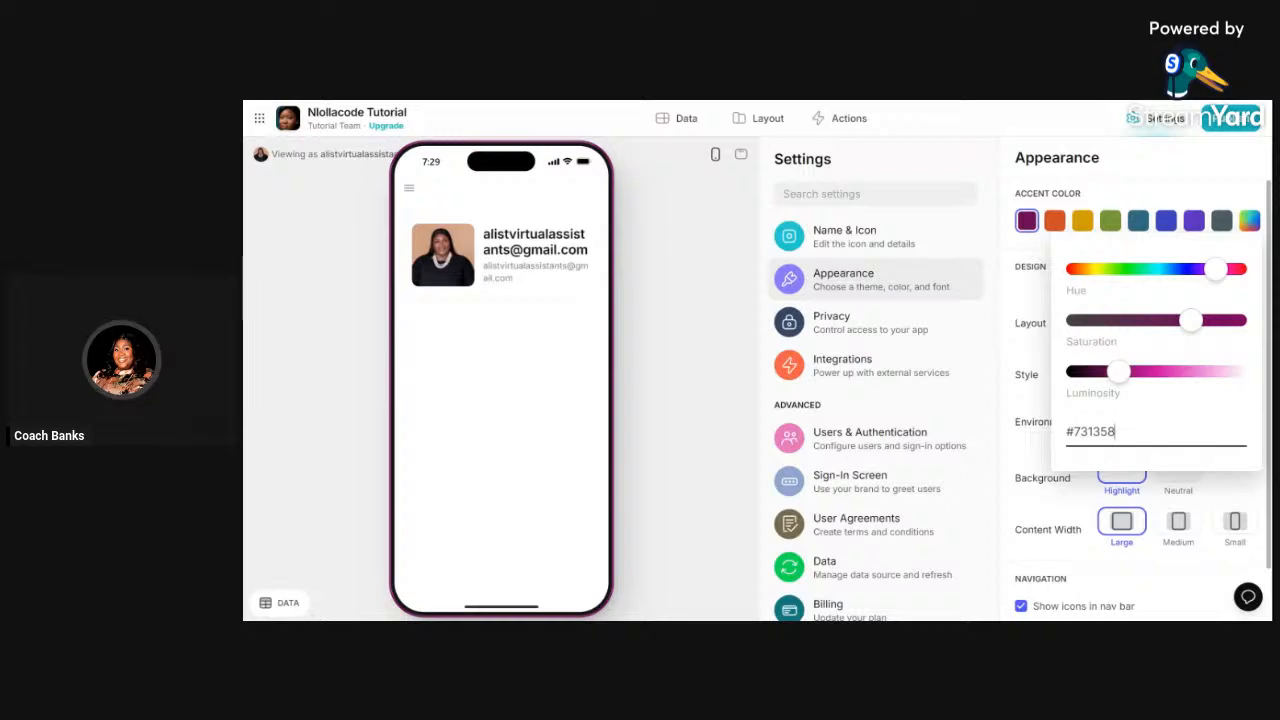
# - Open the custom accent colour picker and shift its hue toward red
pyautogui.click(1175, 271)
pyautogui.click(1135, 270)
pyautogui.click(1098, 271)
pyautogui.click(1221, 270)
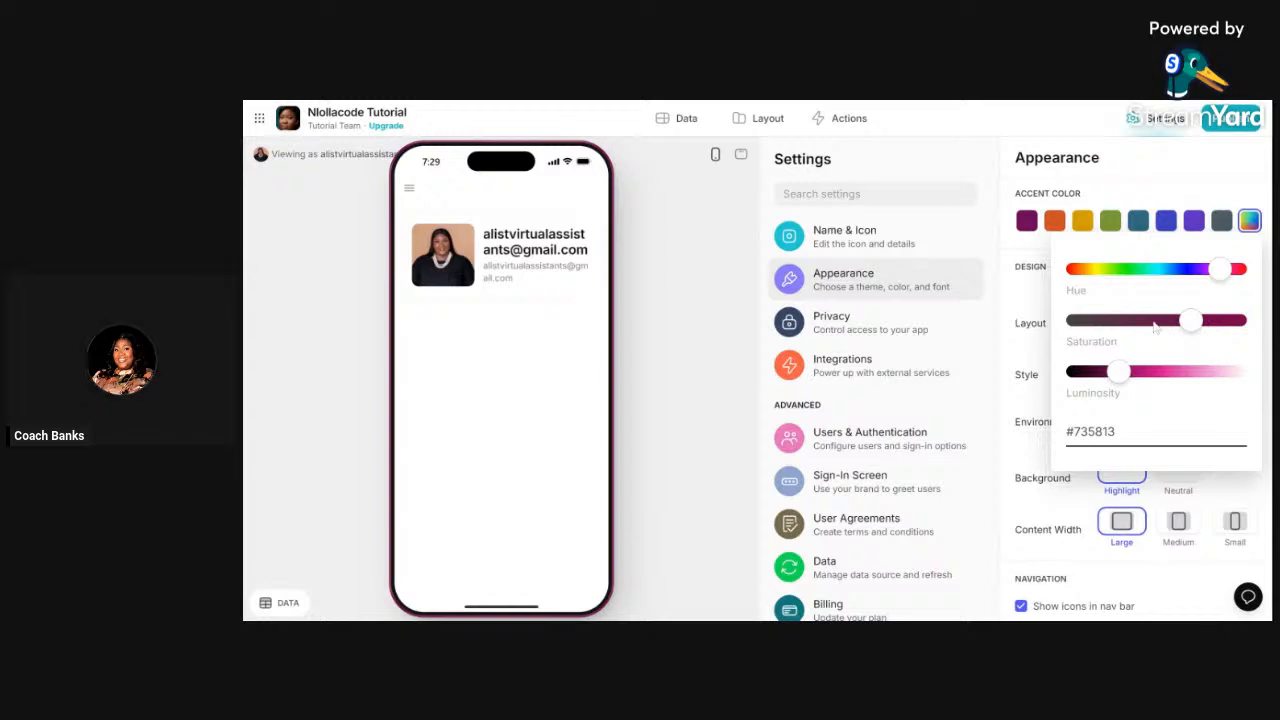
pyautogui.click(1086, 269)
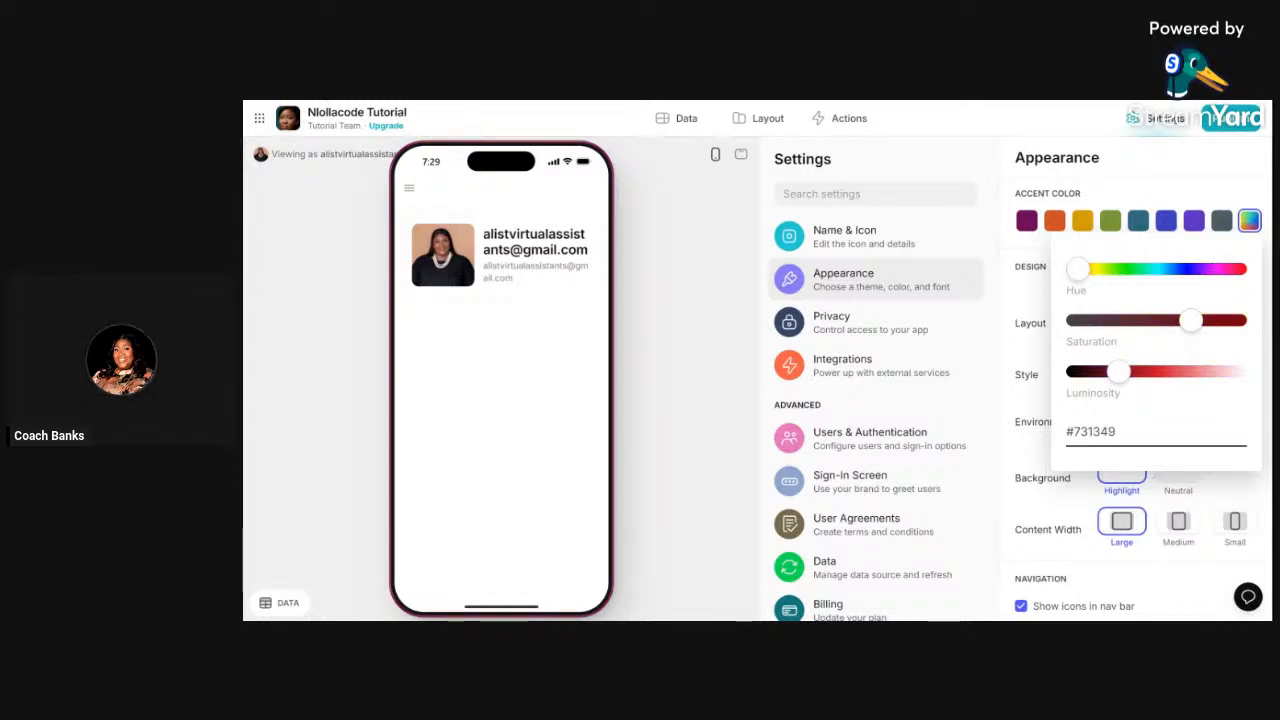
# - Enter #22031f as the custom accent hex code and keep it despite the legibility warning
pyautogui.hotkey('ctrl', 'a')
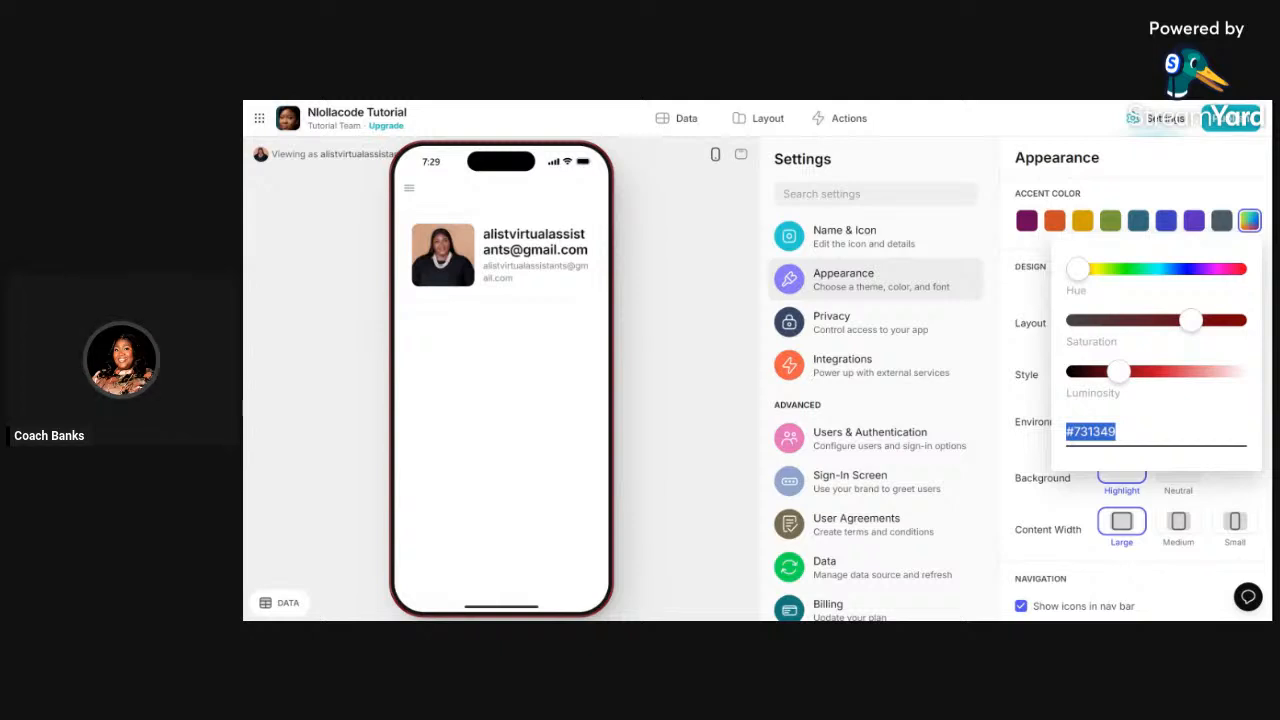
pyautogui.write('2209')
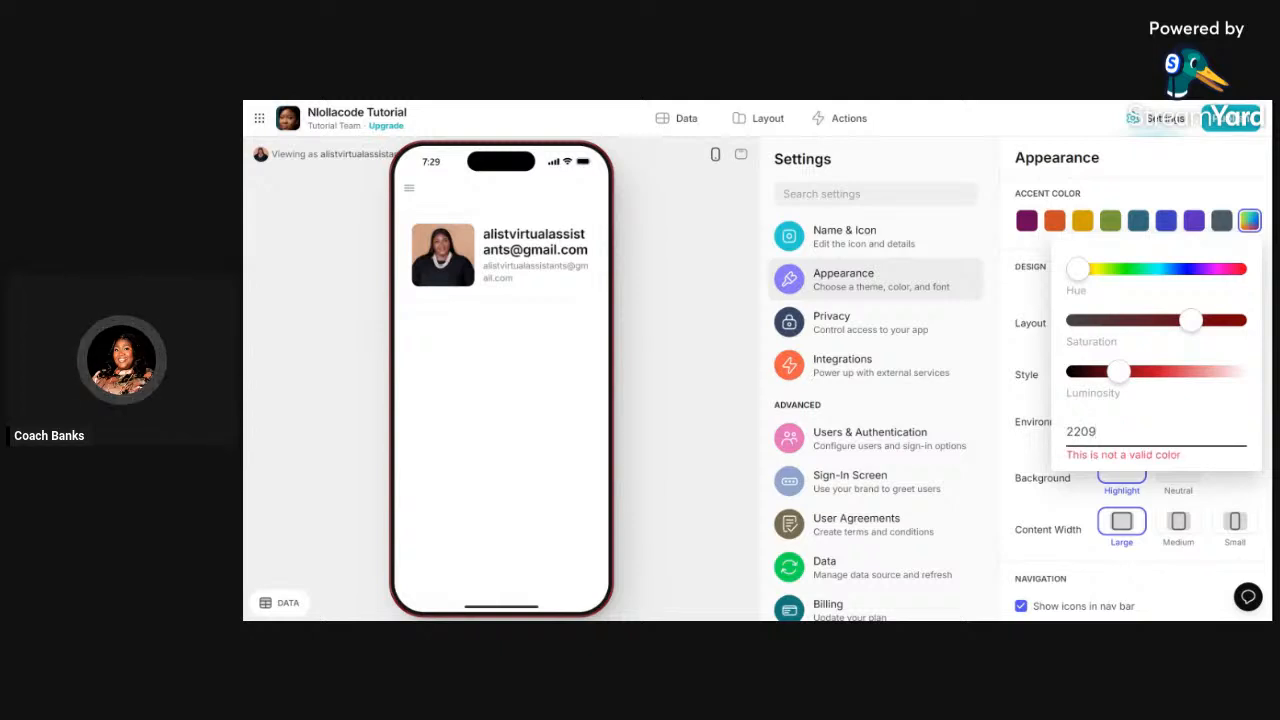
pyautogui.press('BackSpace')
pyautogui.write('31f')
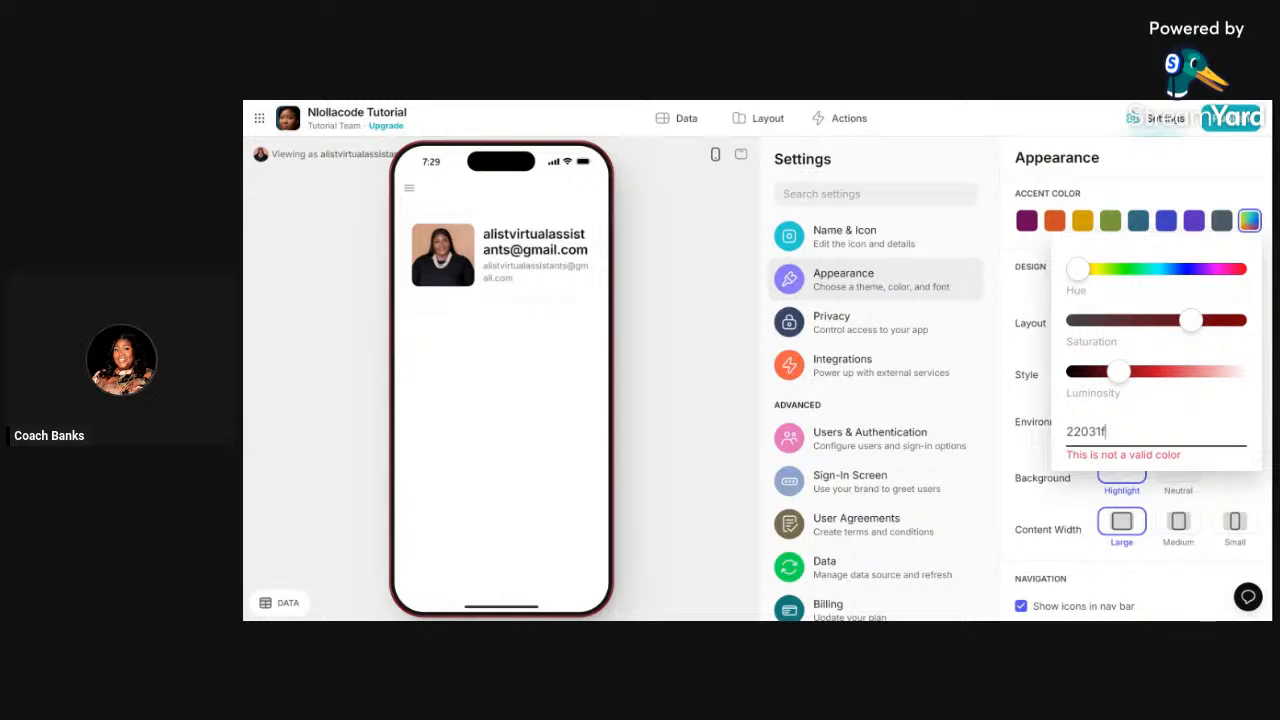
pyautogui.moveTo(1074, 432); pyautogui.dragTo(1066, 432)
pyautogui.click(1066, 432)
pyautogui.write('#')
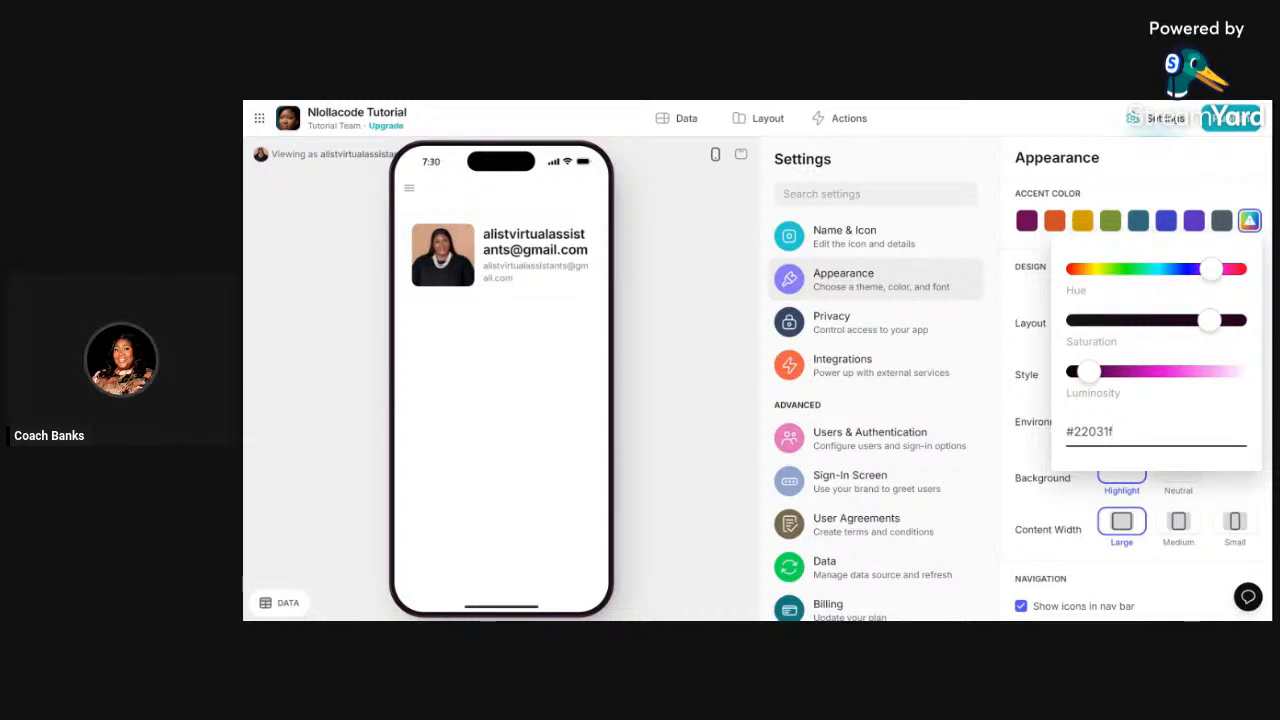
pyautogui.click(1010, 297)
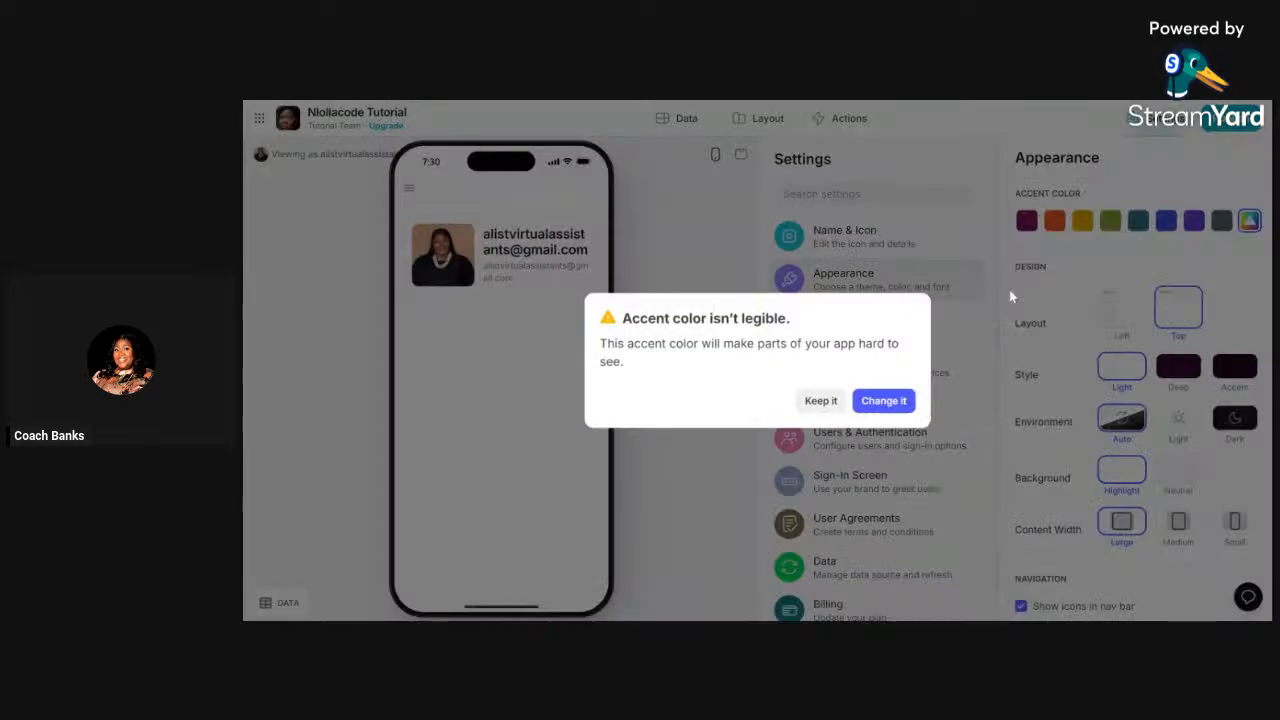
pyautogui.click(821, 402)
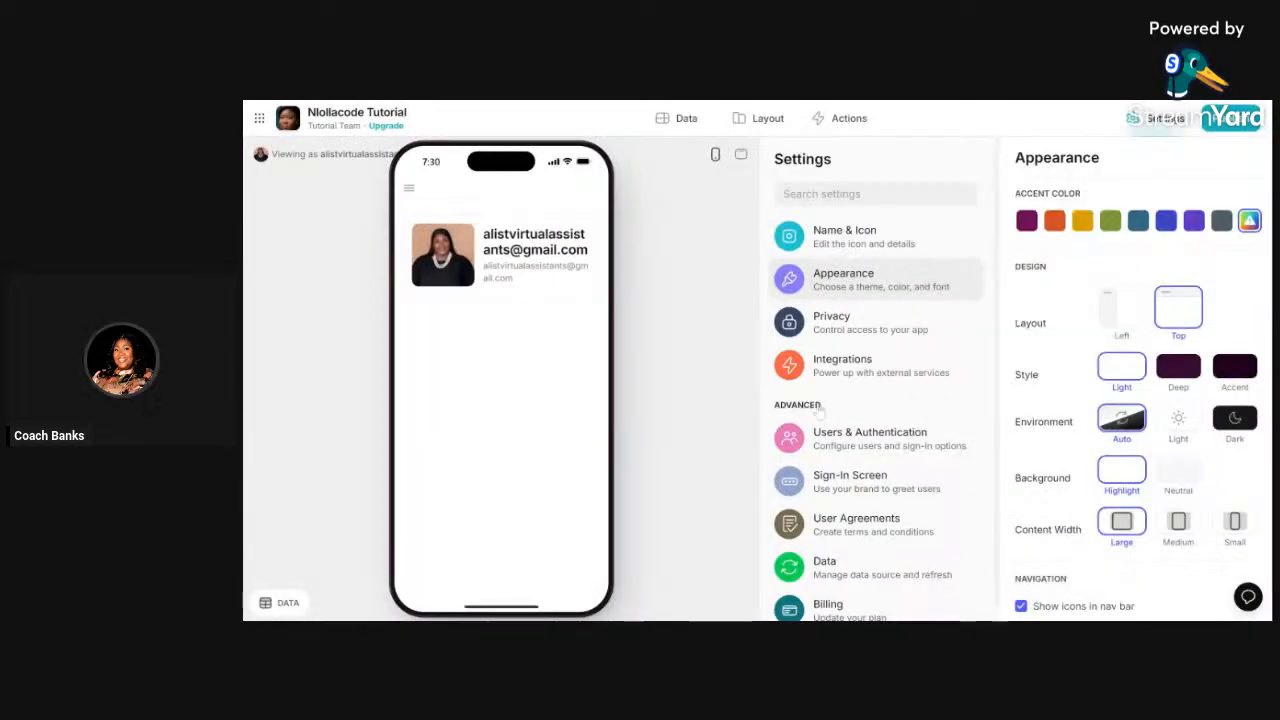
# - Choose the Left layout and Deep style, giving the preview a dark purple header
pyautogui.click(1116, 320)
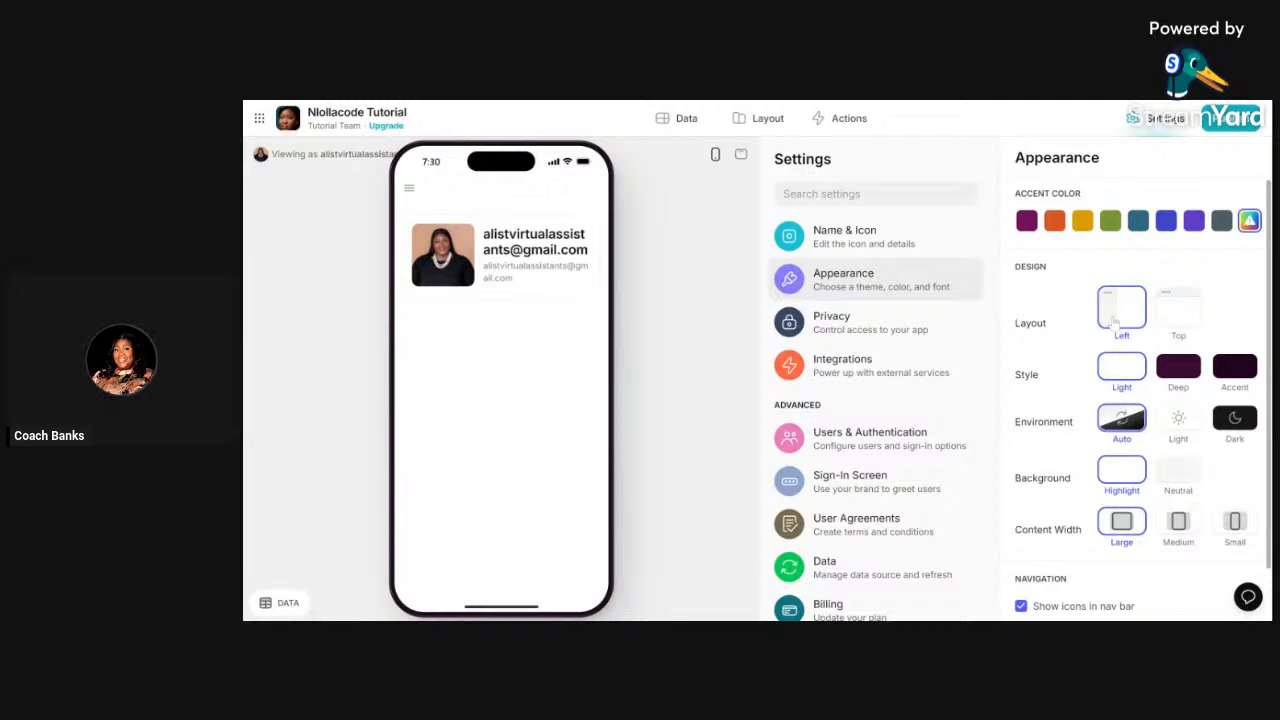
pyautogui.click(1182, 370)
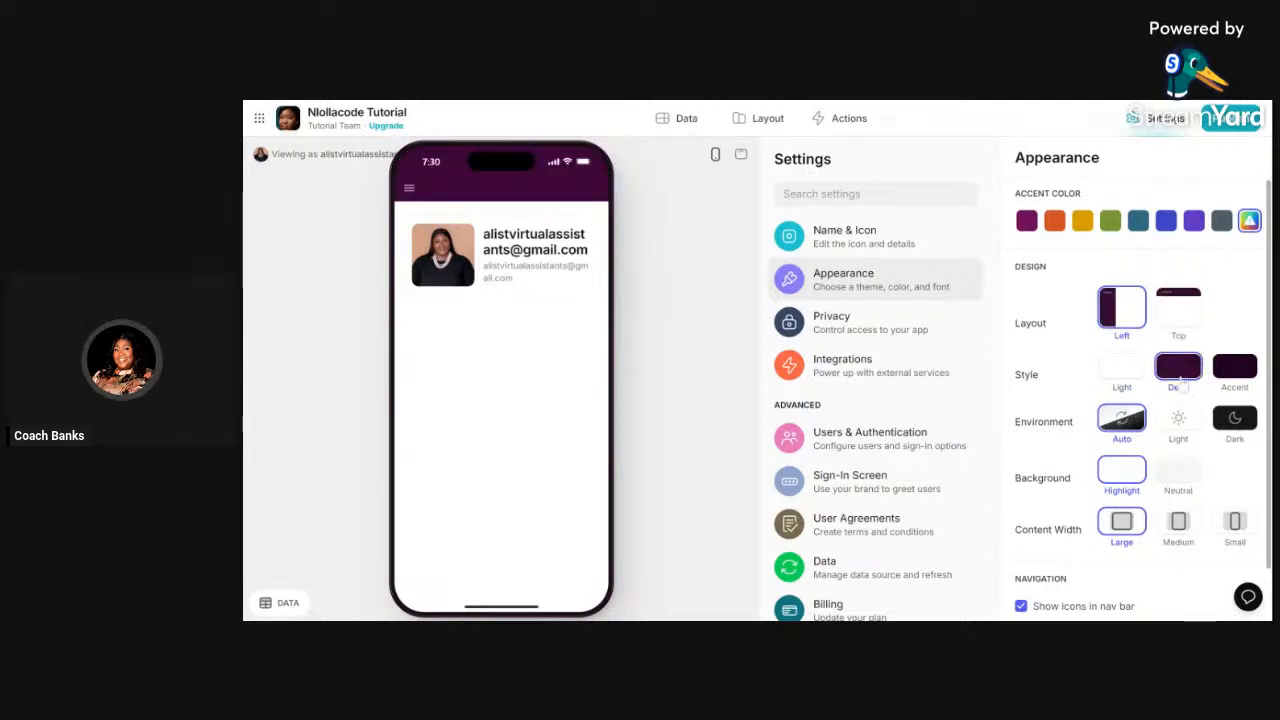
pyautogui.scroll(-1, 1122, 420)
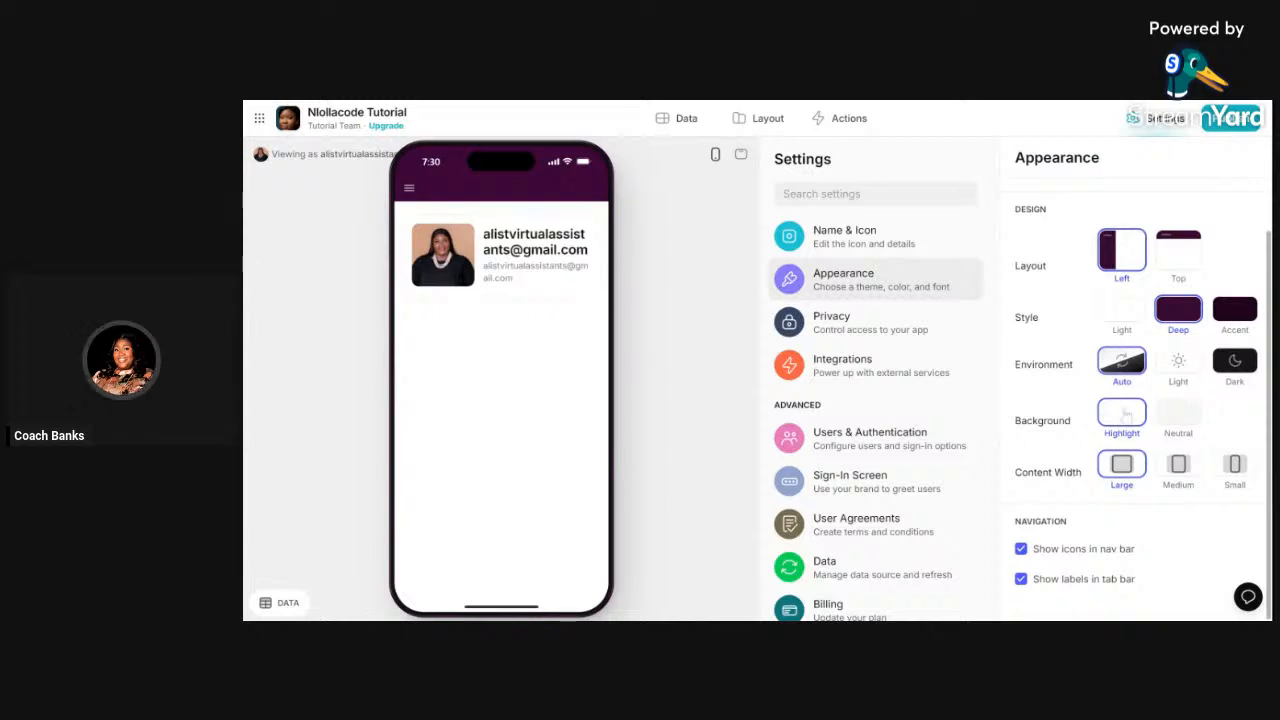
pyautogui.scroll(1, 1091, 467)
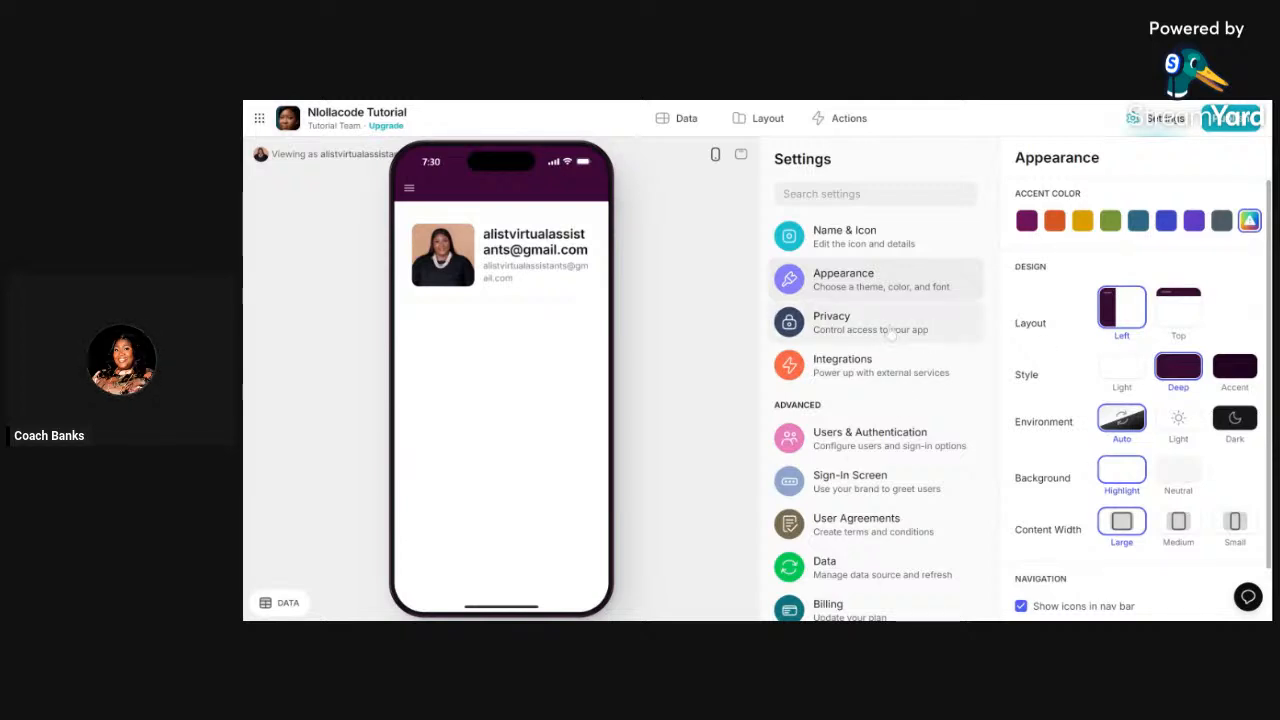
# - Browse Privacy, Integrations and Users & Authentication, ending on the Sign-In Screen login preview
pyautogui.click(925, 336)
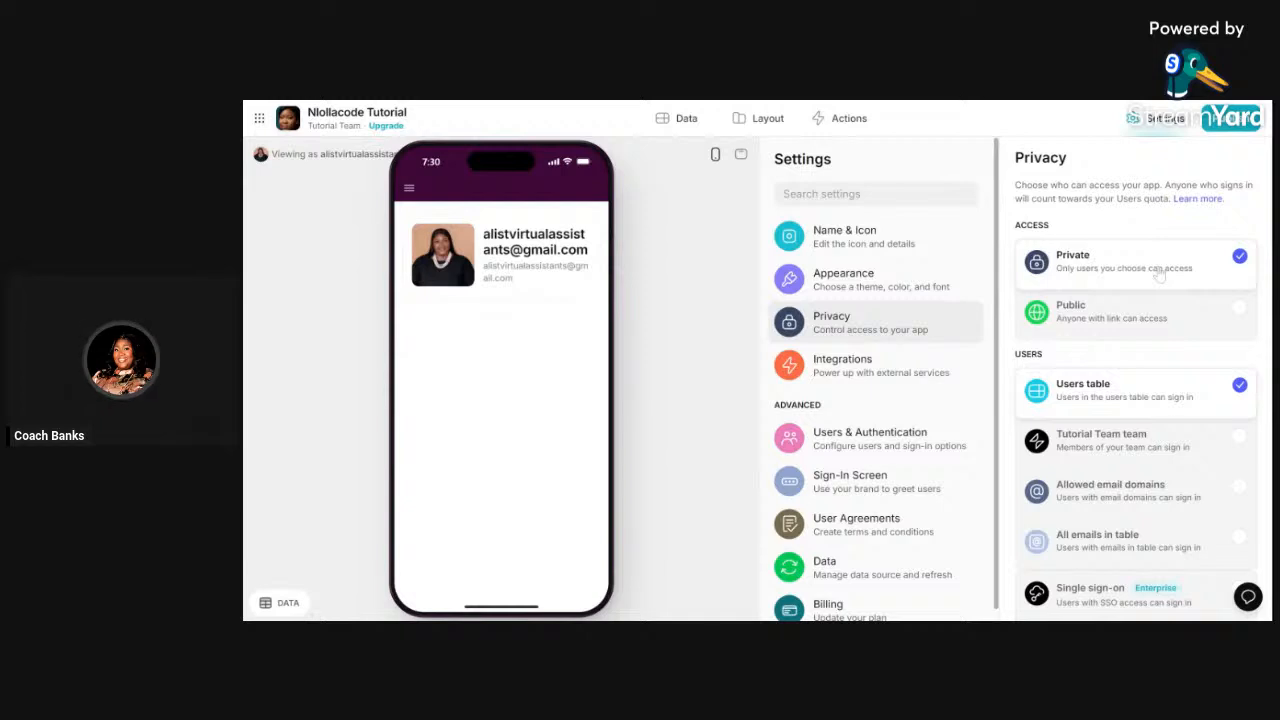
pyautogui.scroll(-1, 1156, 311)
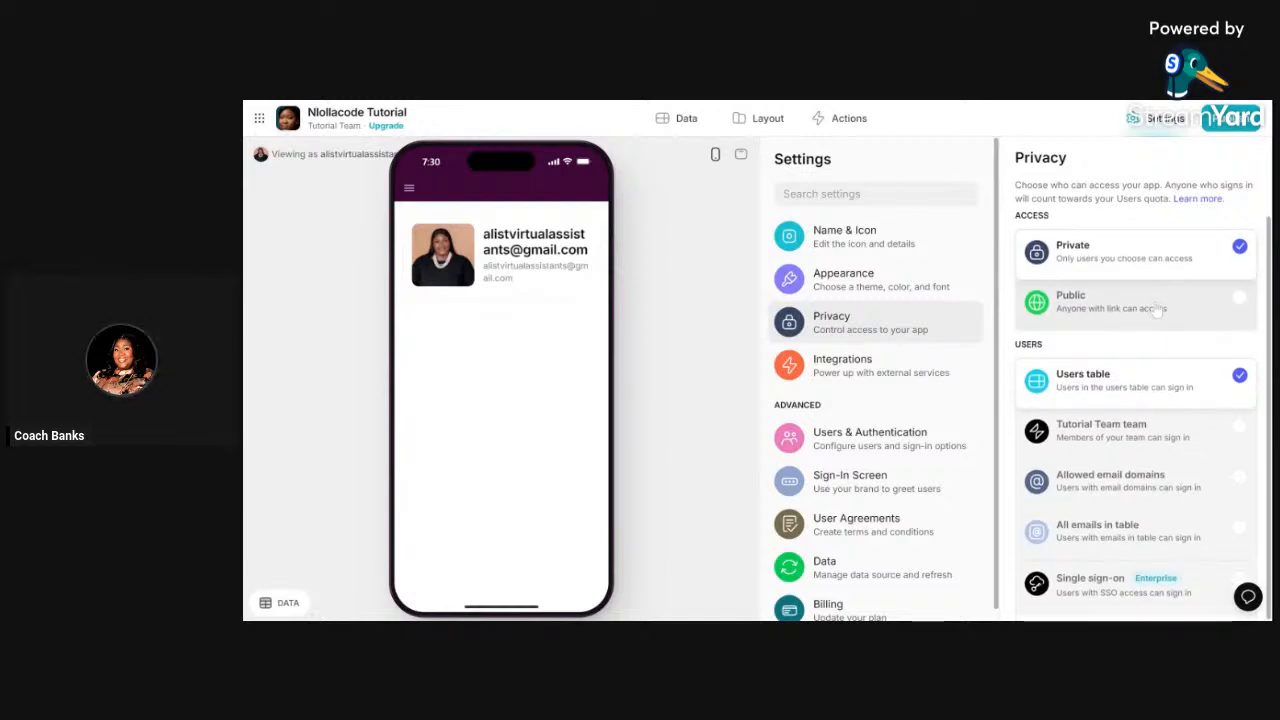
pyautogui.click(917, 362)
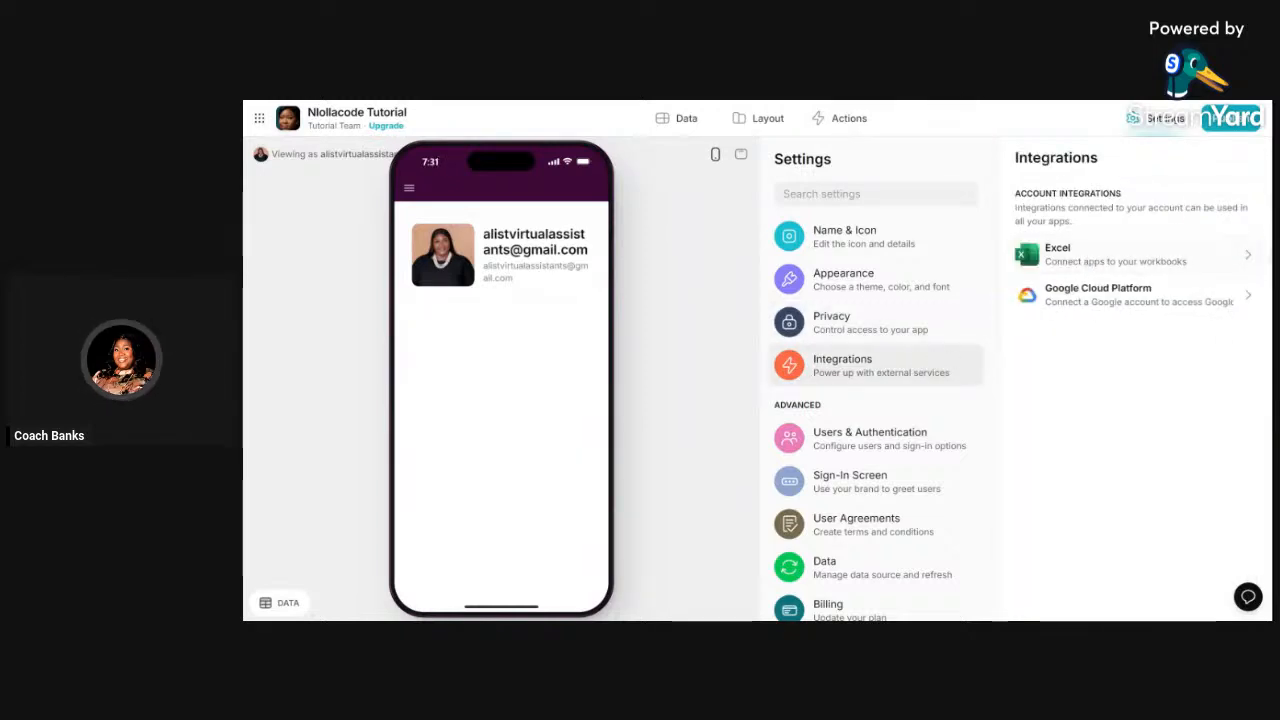
pyautogui.scroll(-1, 875, 340)
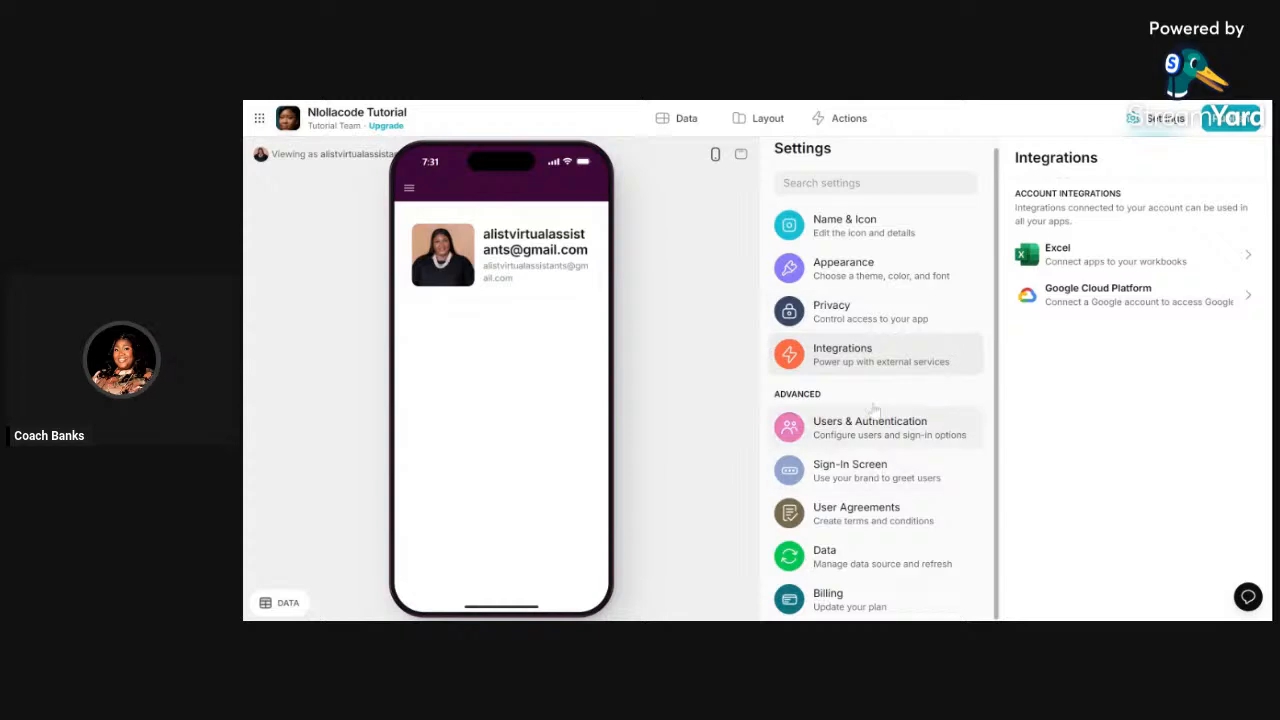
pyautogui.click(896, 449)
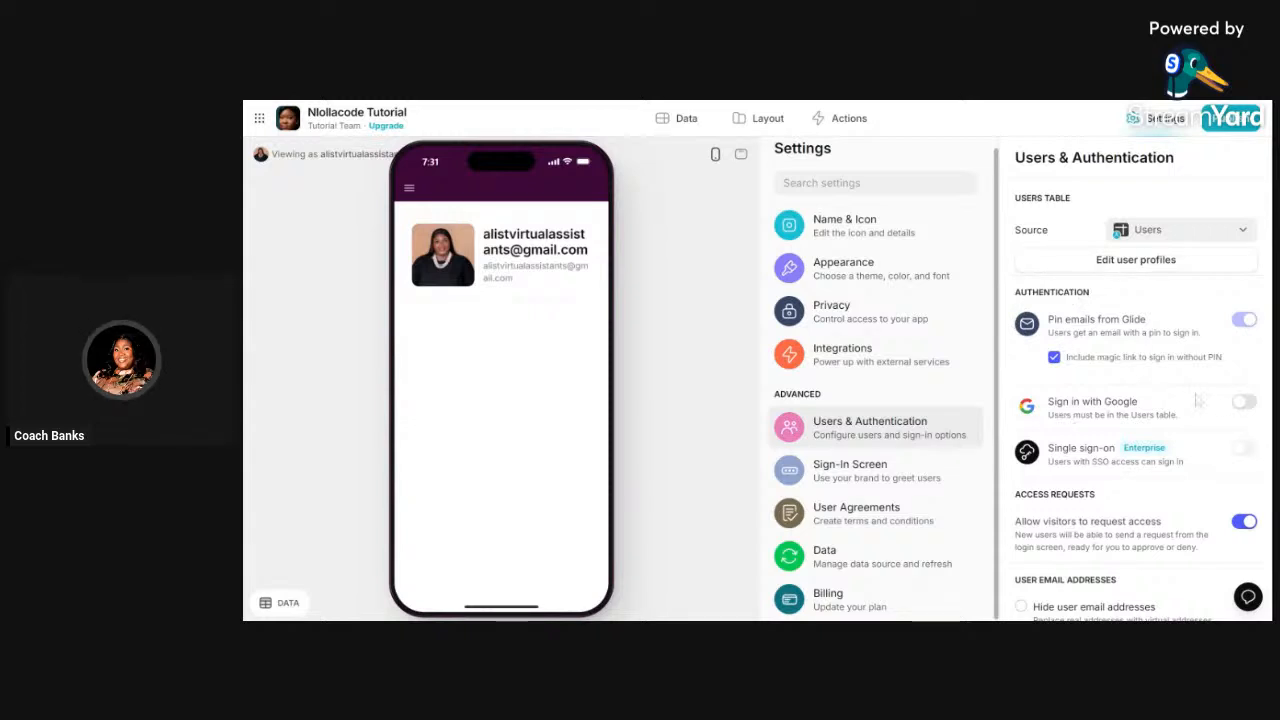
pyautogui.scroll(-2, 1070, 360)
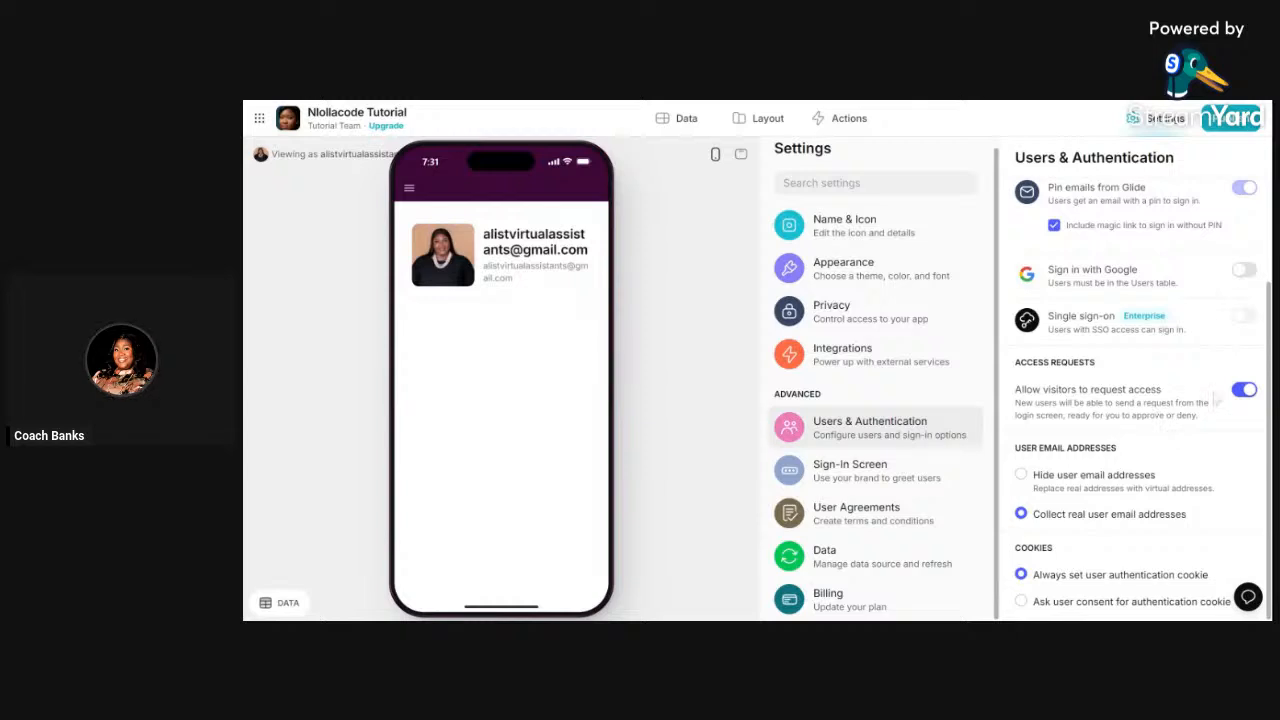
pyautogui.click(826, 472)
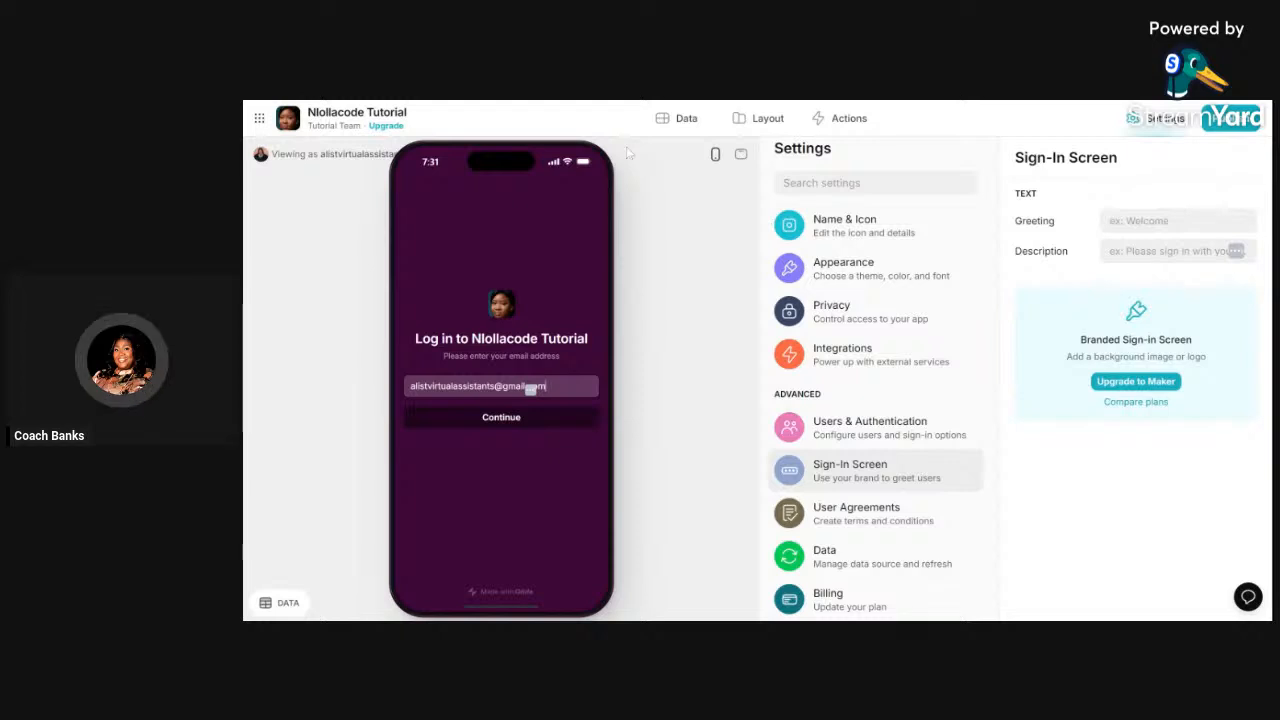
# - In the Layout editor, delete the Title component from the User Profile screen
pyautogui.click(766, 118)
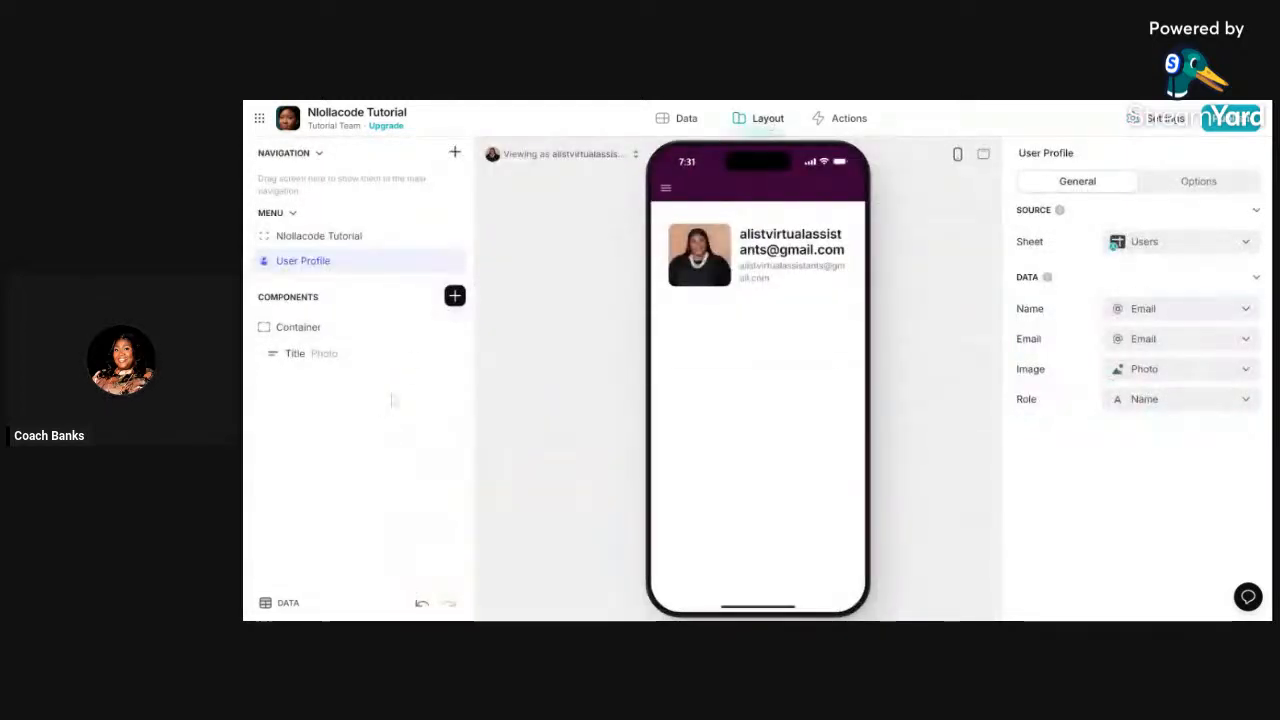
pyautogui.click(455, 353)
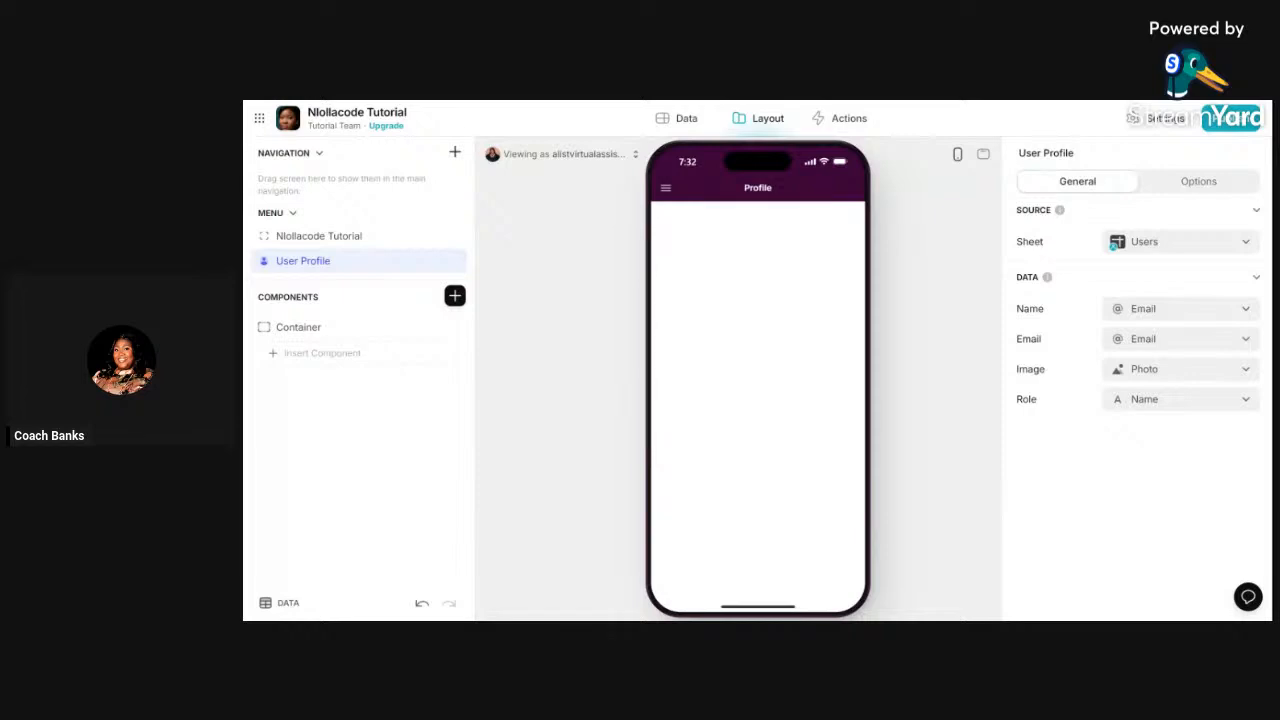
# - Glance at the Creately flowchart, then bring up Navigation's add-screen options in Glide
pyautogui.hotkey('ctrl', 'Tab')
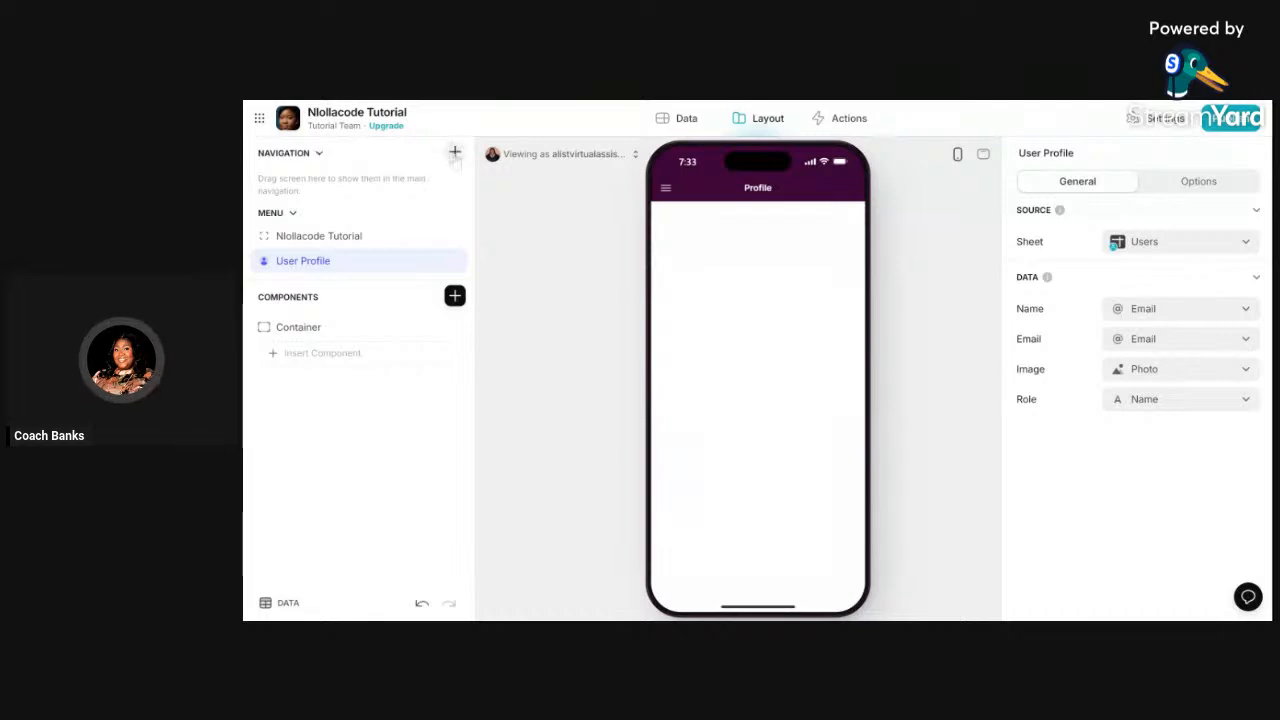
pyautogui.click(455, 153)
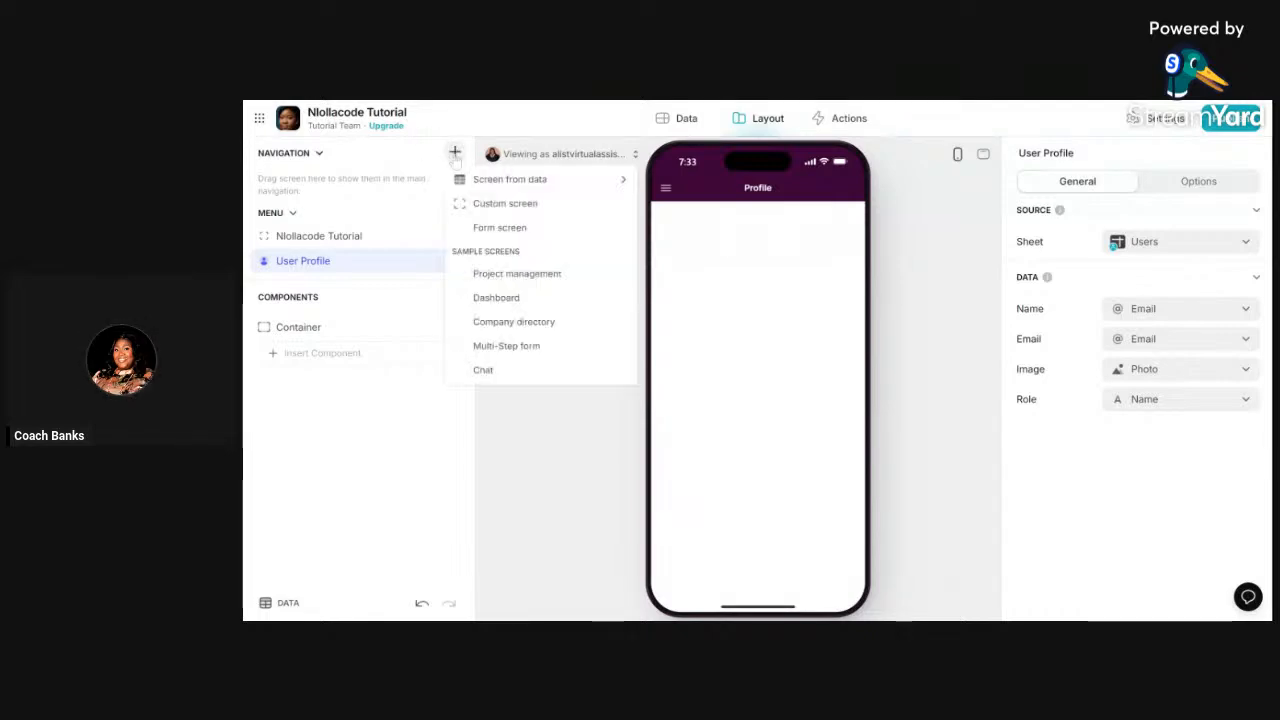
# - Add a blank custom screen to the navigation and label it 'Home Page'
pyautogui.moveTo(470, 179)
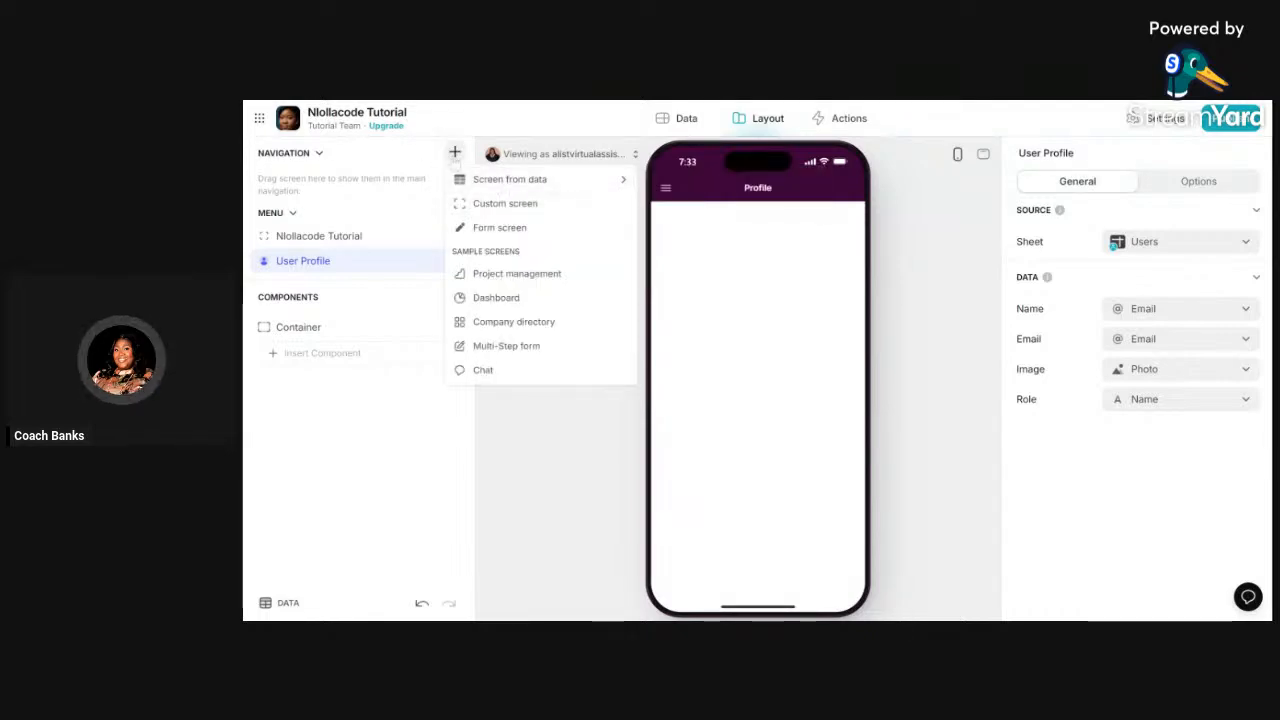
pyautogui.click(512, 206)
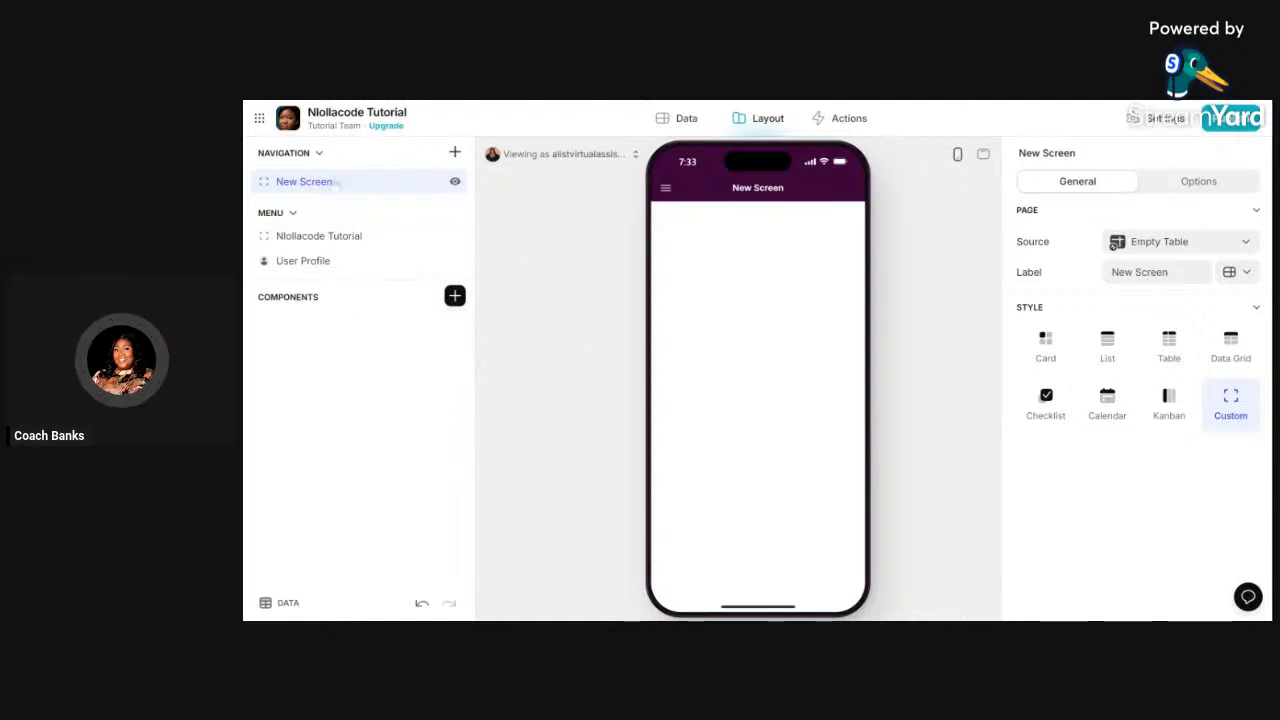
pyautogui.click(1186, 274)
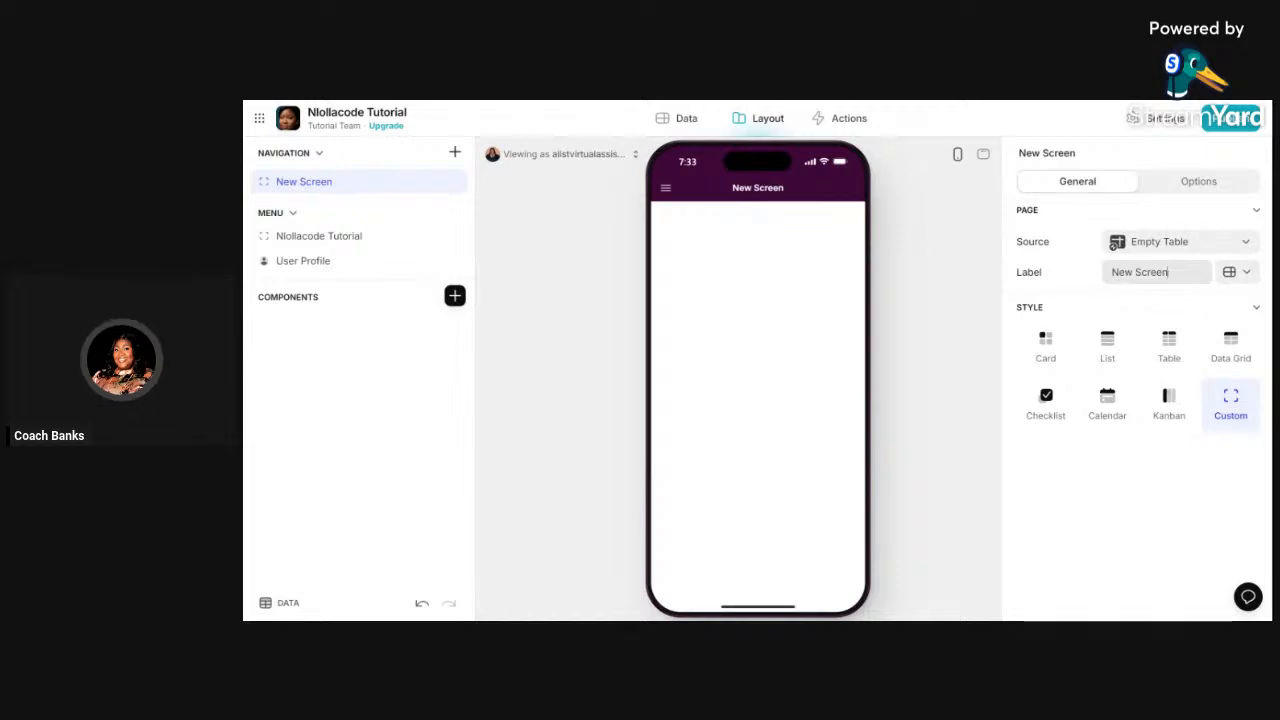
pyautogui.hotkey('ctrl', 'a')
pyautogui.write('Home')
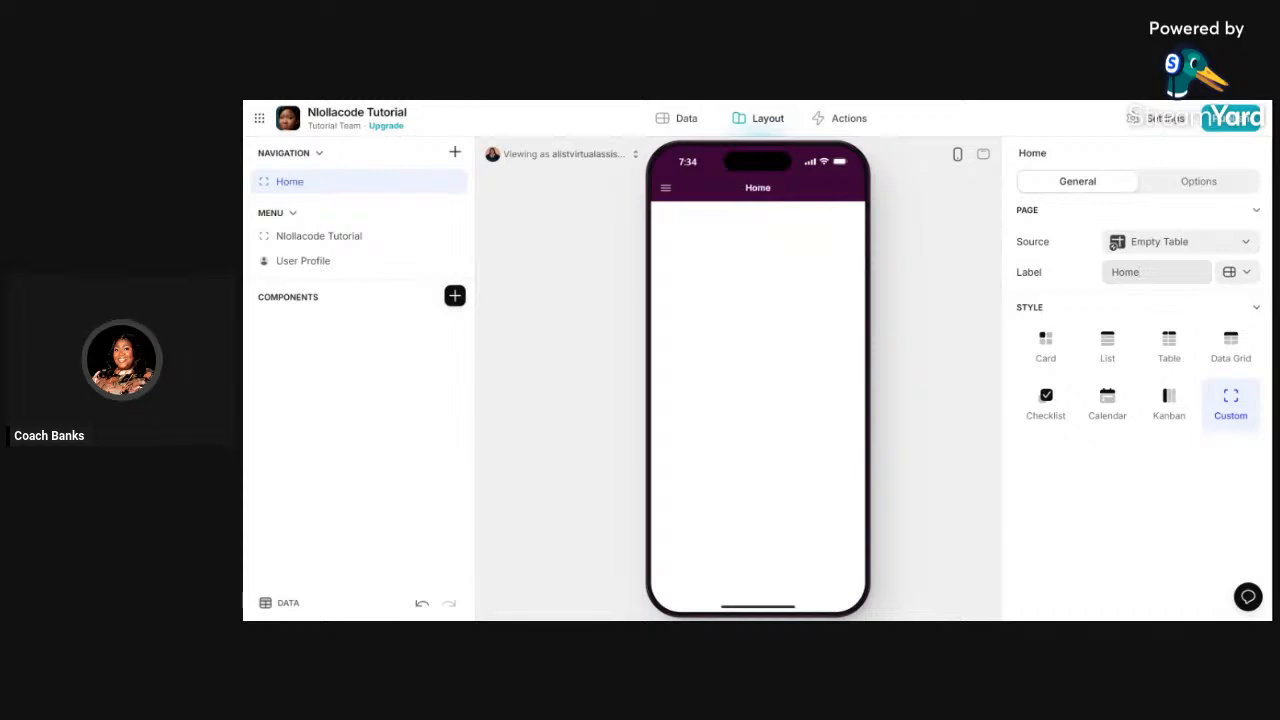
pyautogui.write(' Page')
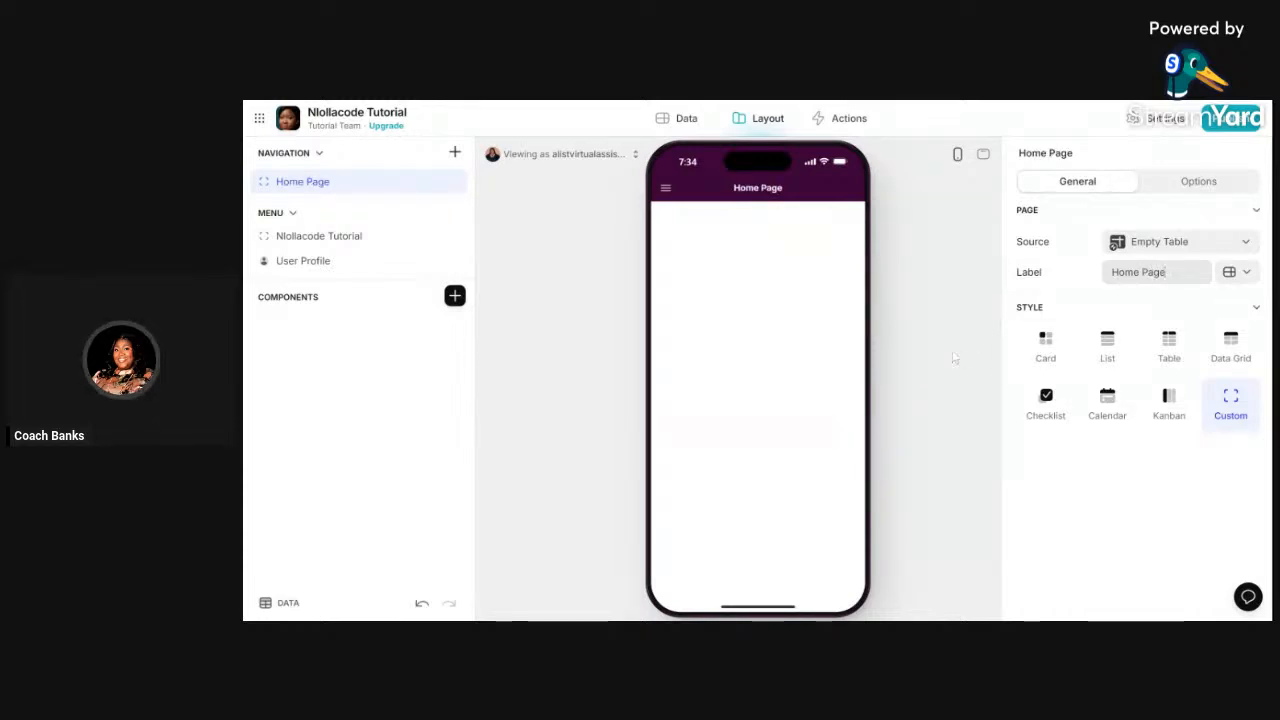
# - Add a second blank custom screen labelled 'Dashnoard'
pyautogui.click(454, 152)
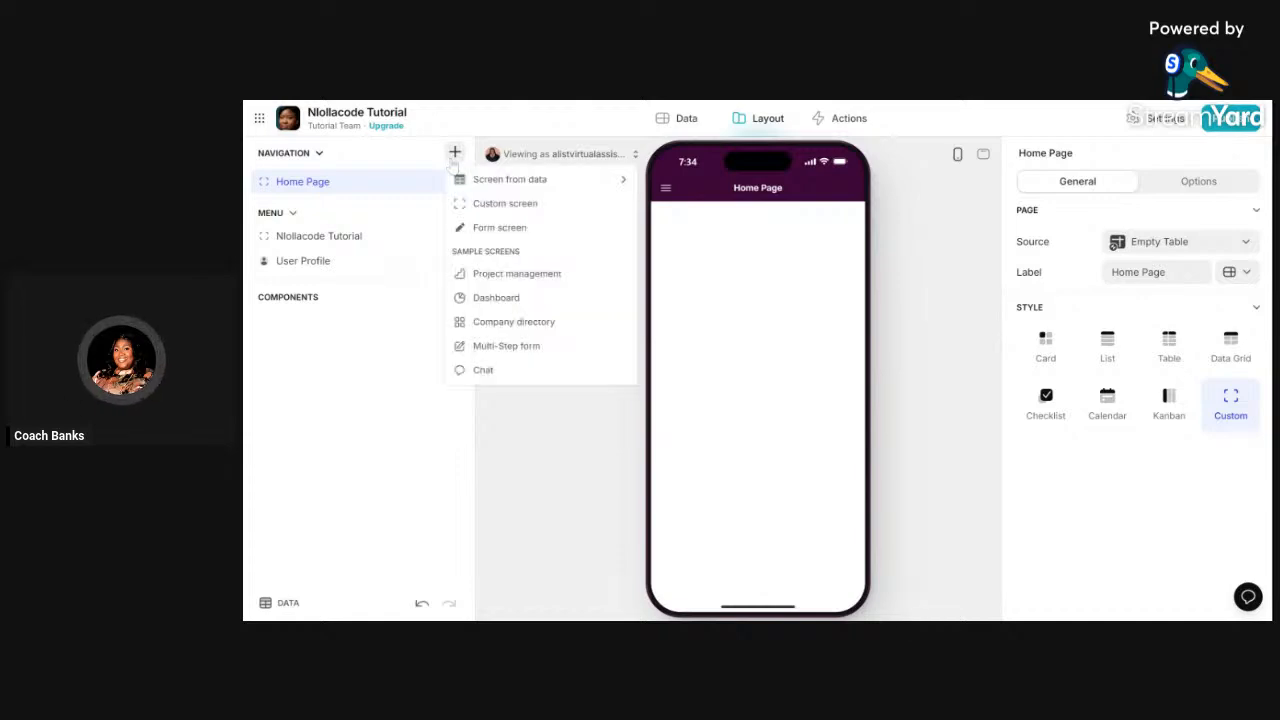
pyautogui.click(495, 205)
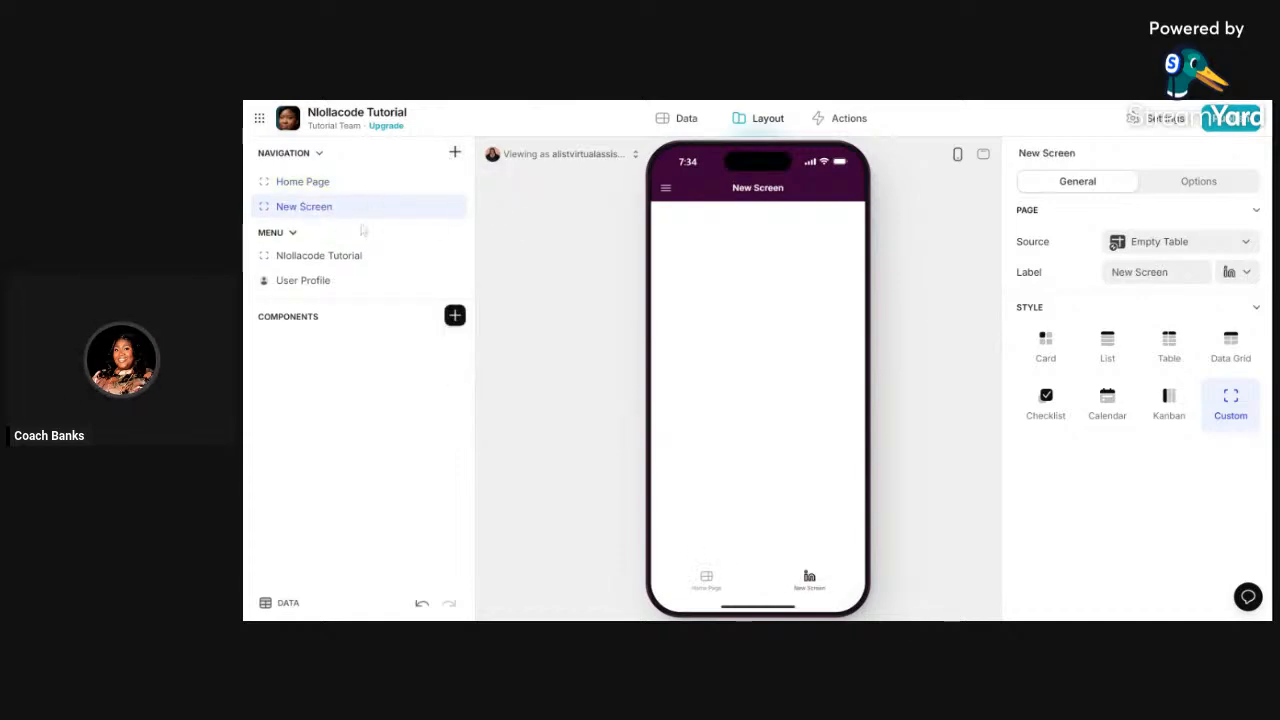
pyautogui.hotkey('ctrl', 'a')
pyautogui.write('Da')
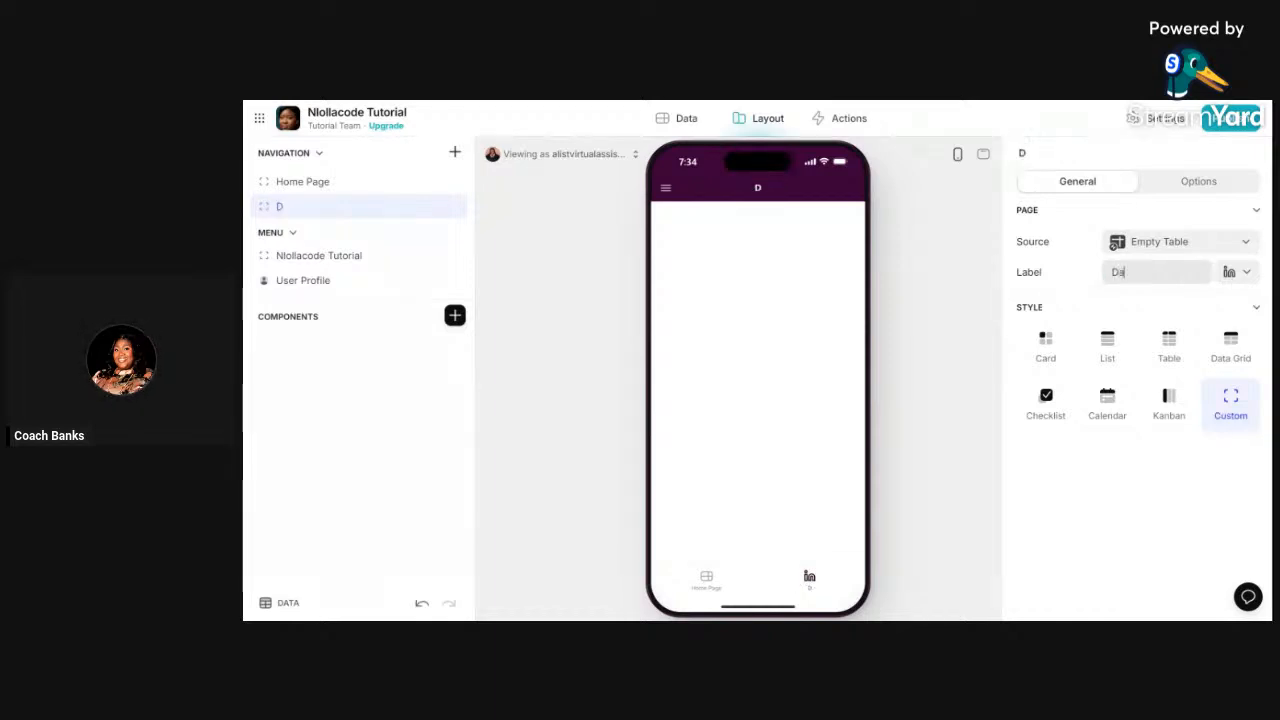
pyautogui.write('shnoard')
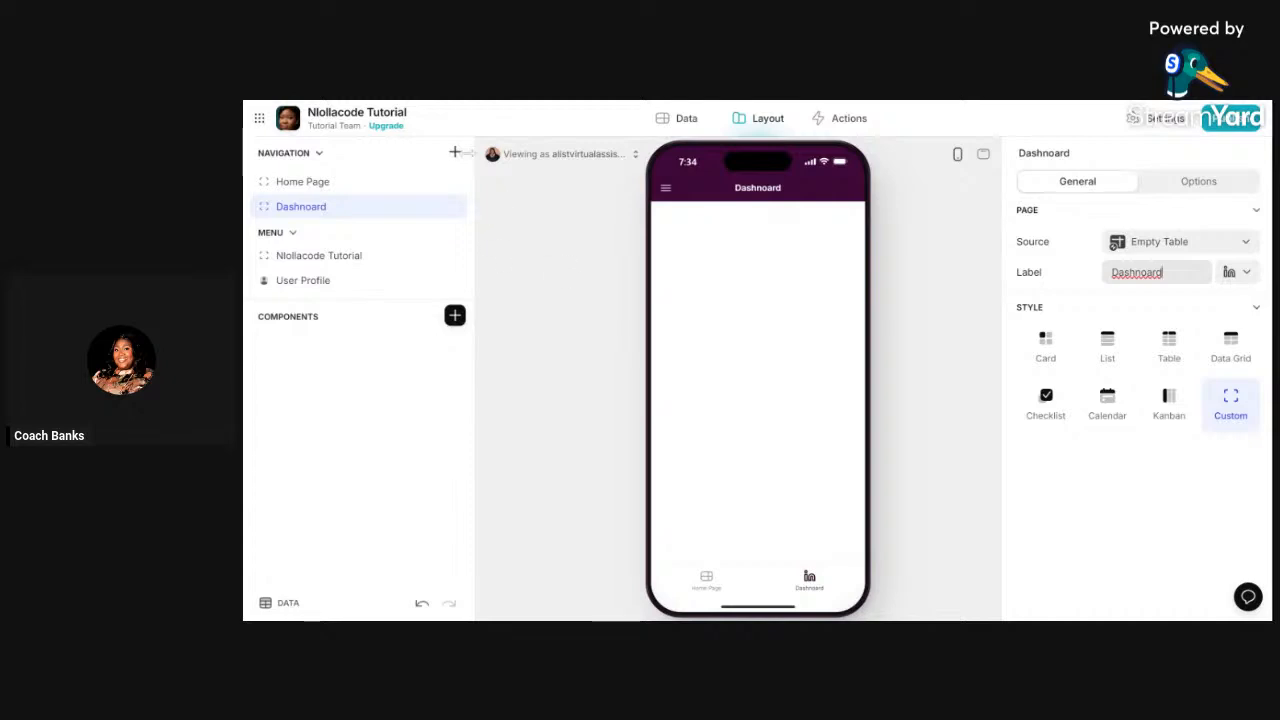
pyautogui.click(454, 157)
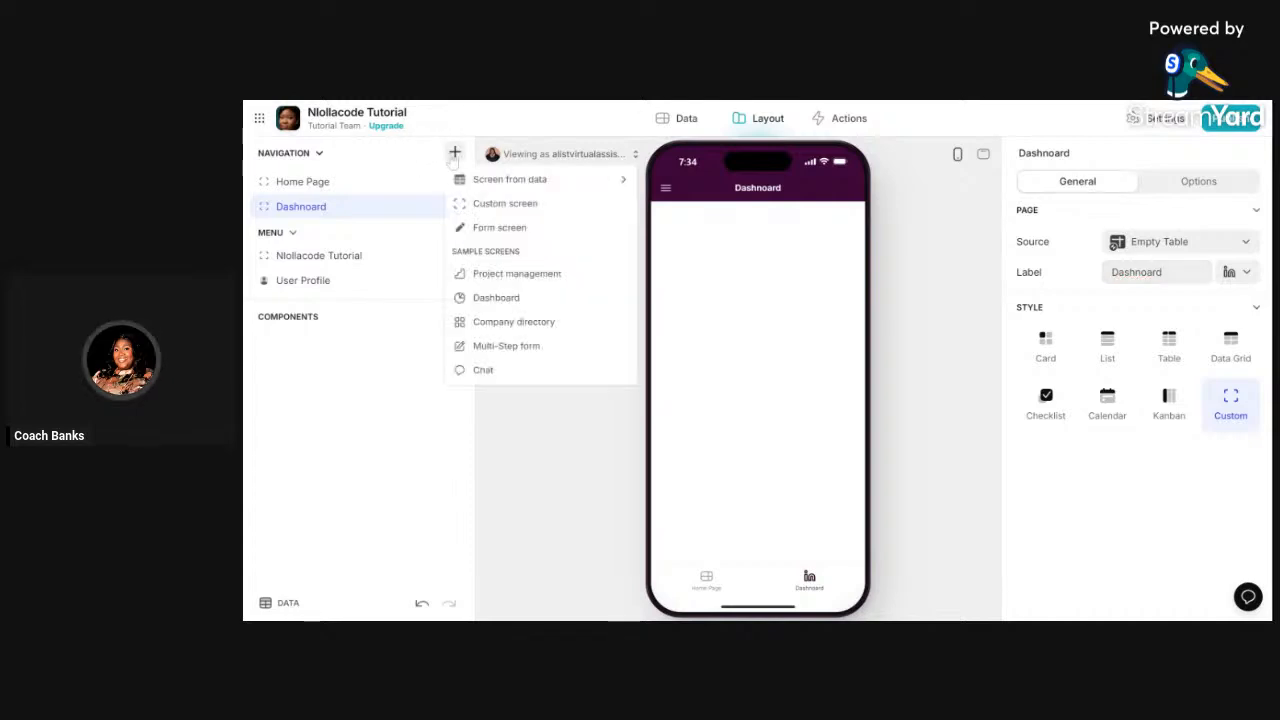
# - Add another custom screen, correcting its mistyped label to 'To Do List'
pyautogui.click(495, 205)
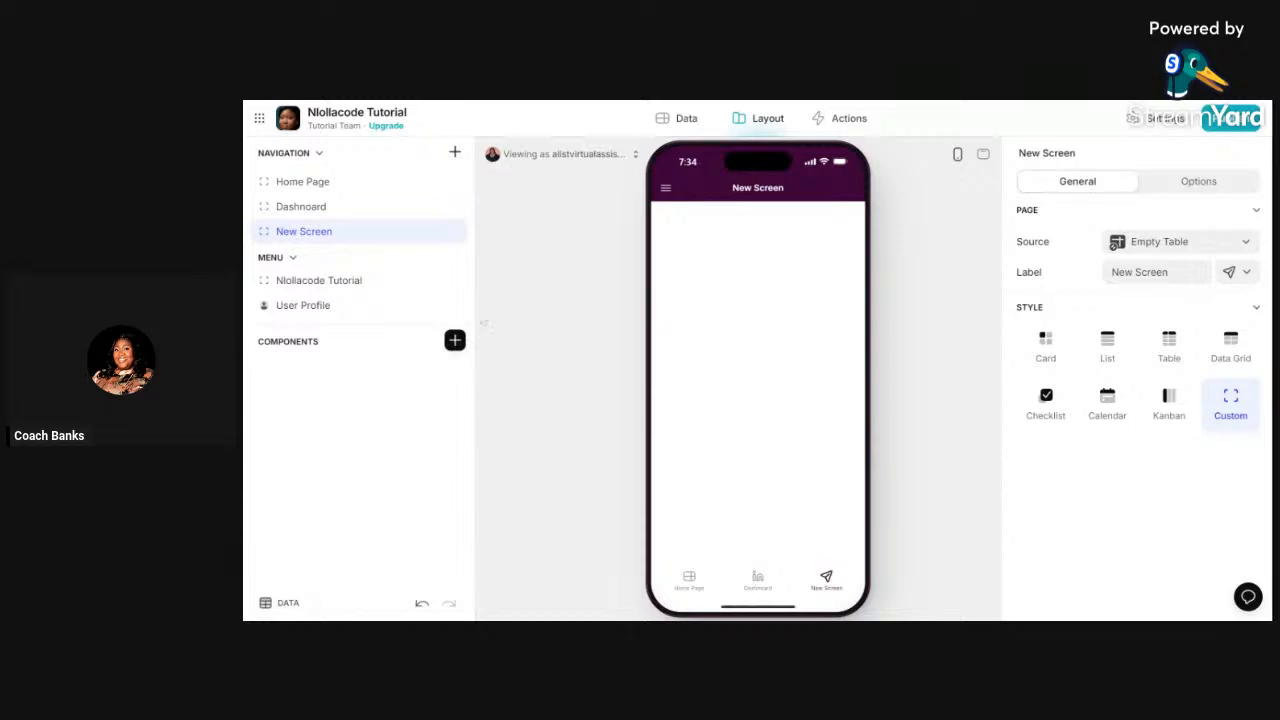
pyautogui.click(1140, 272)
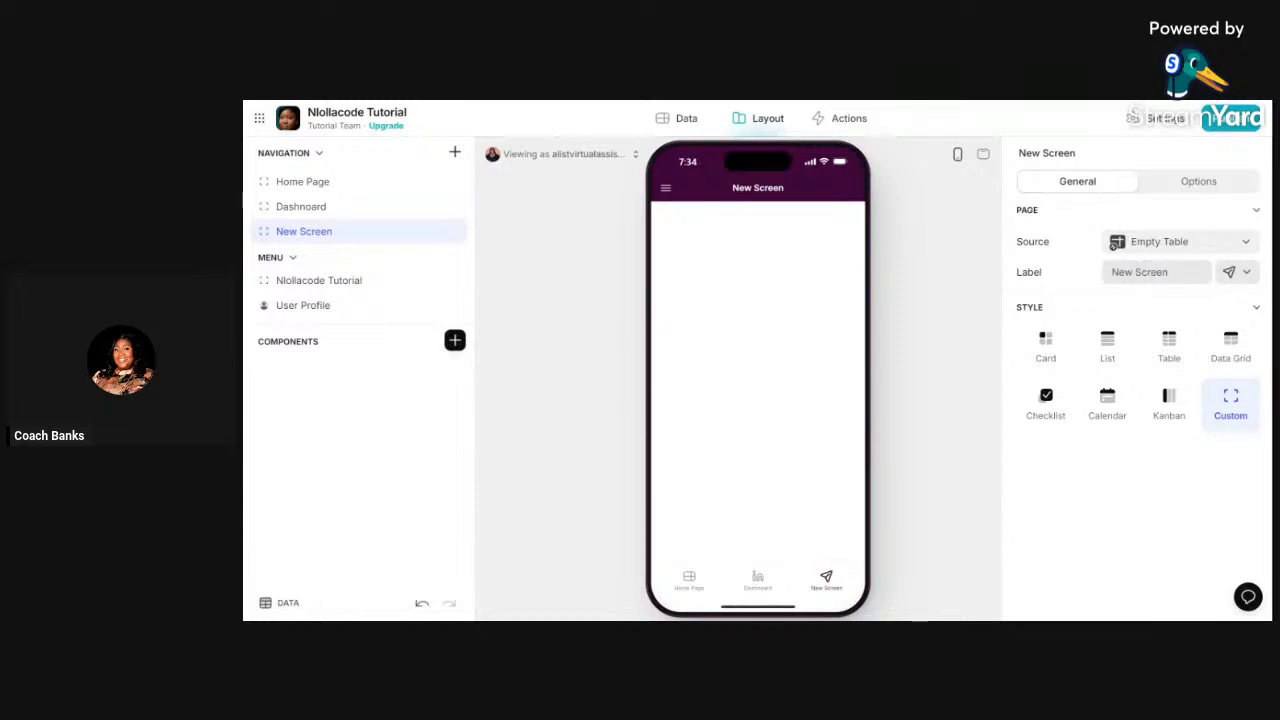
pyautogui.tripleClick(1140, 272)
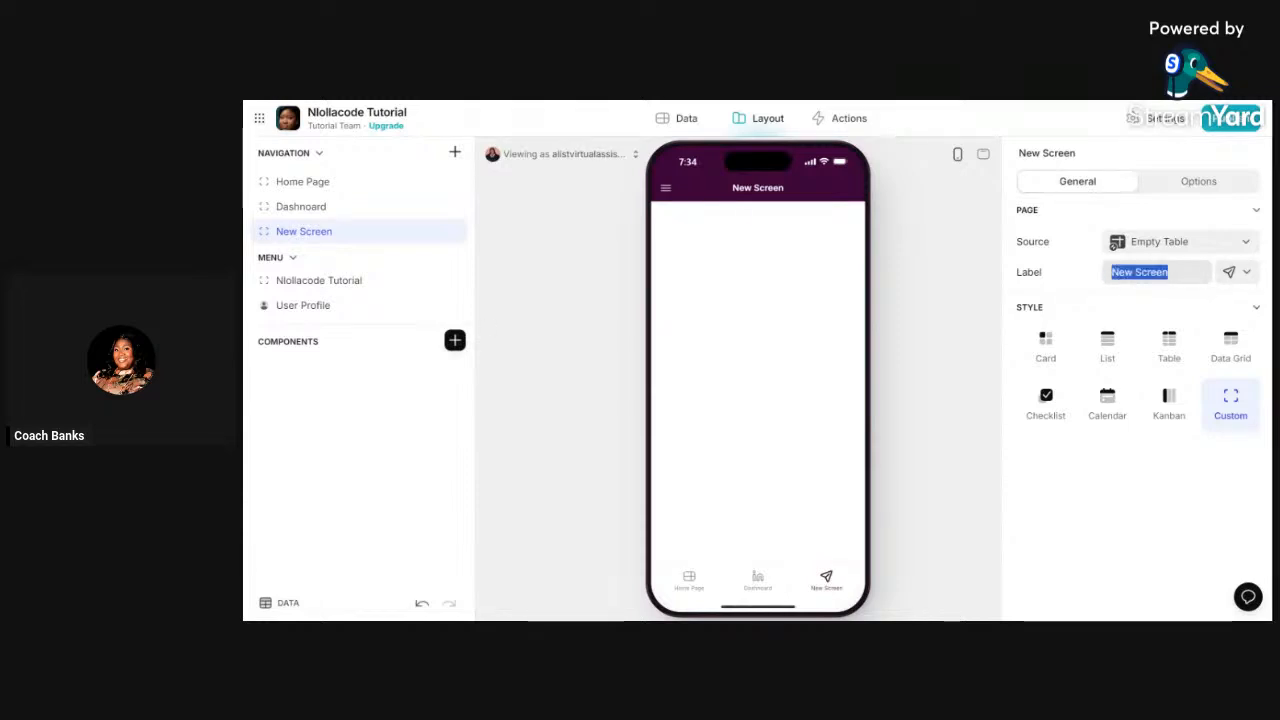
pyautogui.write('tO')
pyautogui.doubleClick(1140, 272)
pyautogui.write('To')
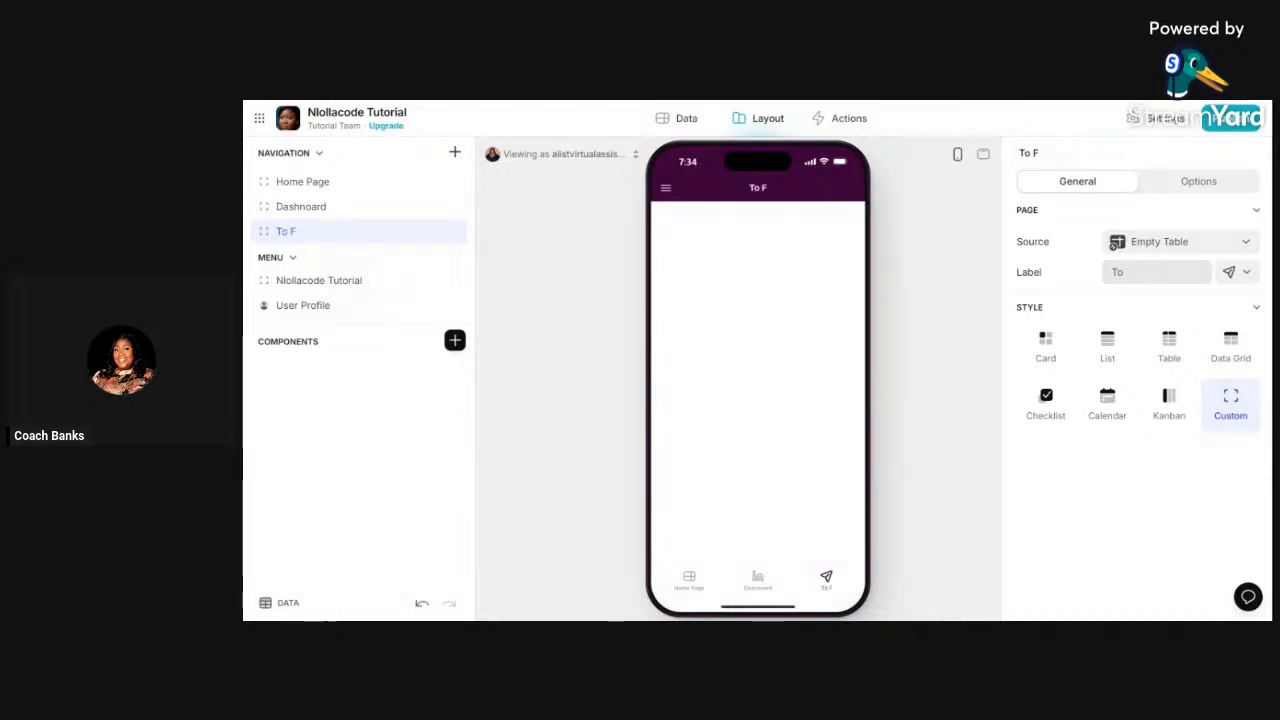
pyautogui.write(' FDo List P')
pyautogui.press('BackSpace')
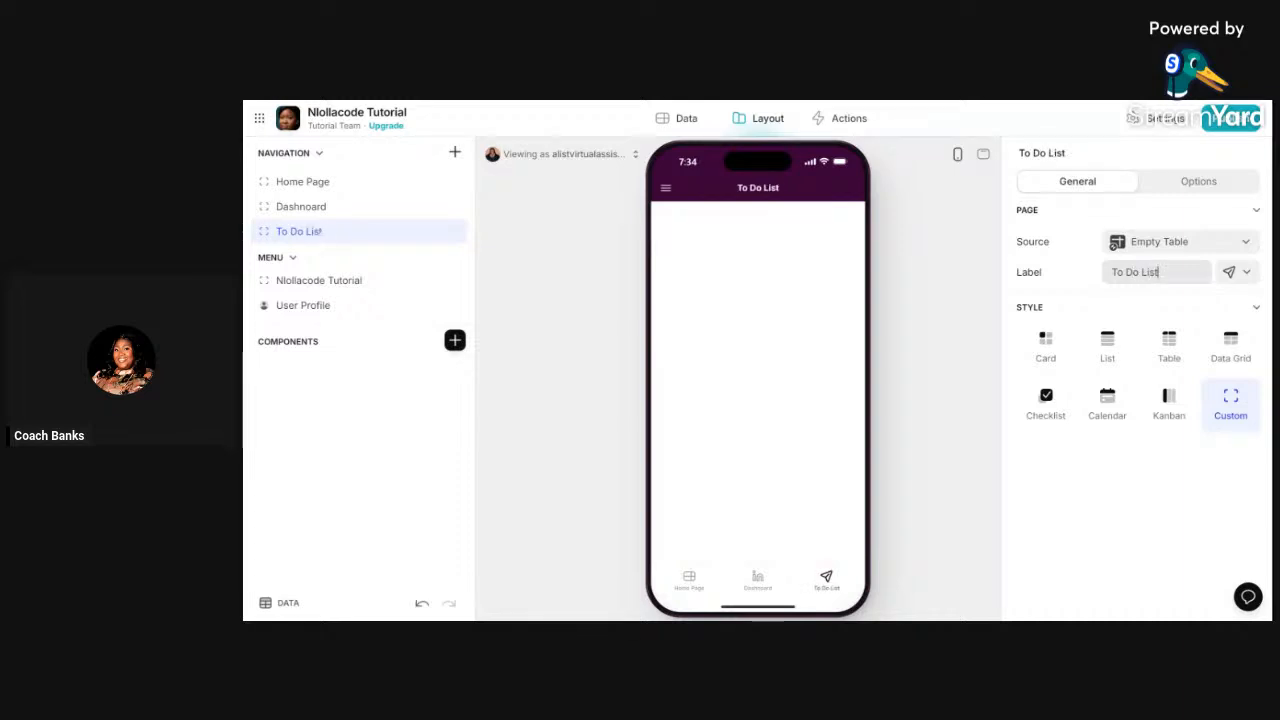
pyautogui.click(455, 153)
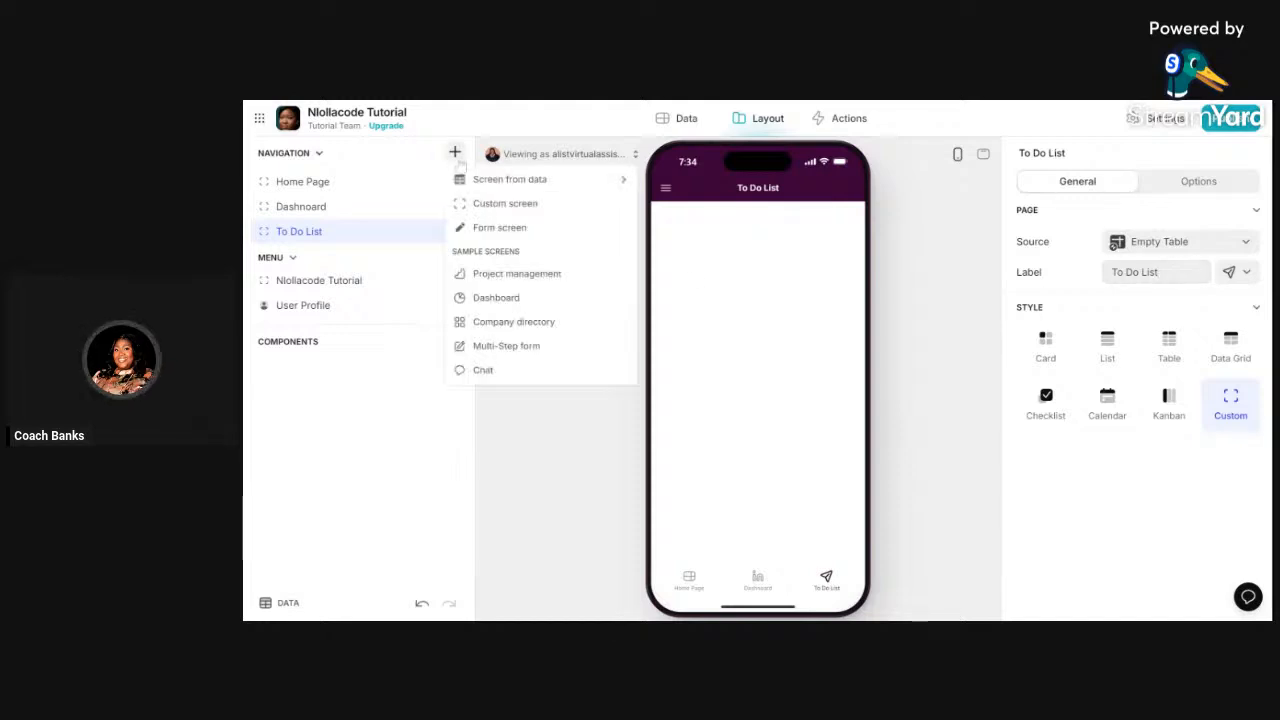
# - Add a fourth blank custom screen and label it Calendar
pyautogui.click(495, 203)
pyautogui.moveTo(1169, 272); pyautogui.dragTo(1110, 272)
pyautogui.write('Cal')
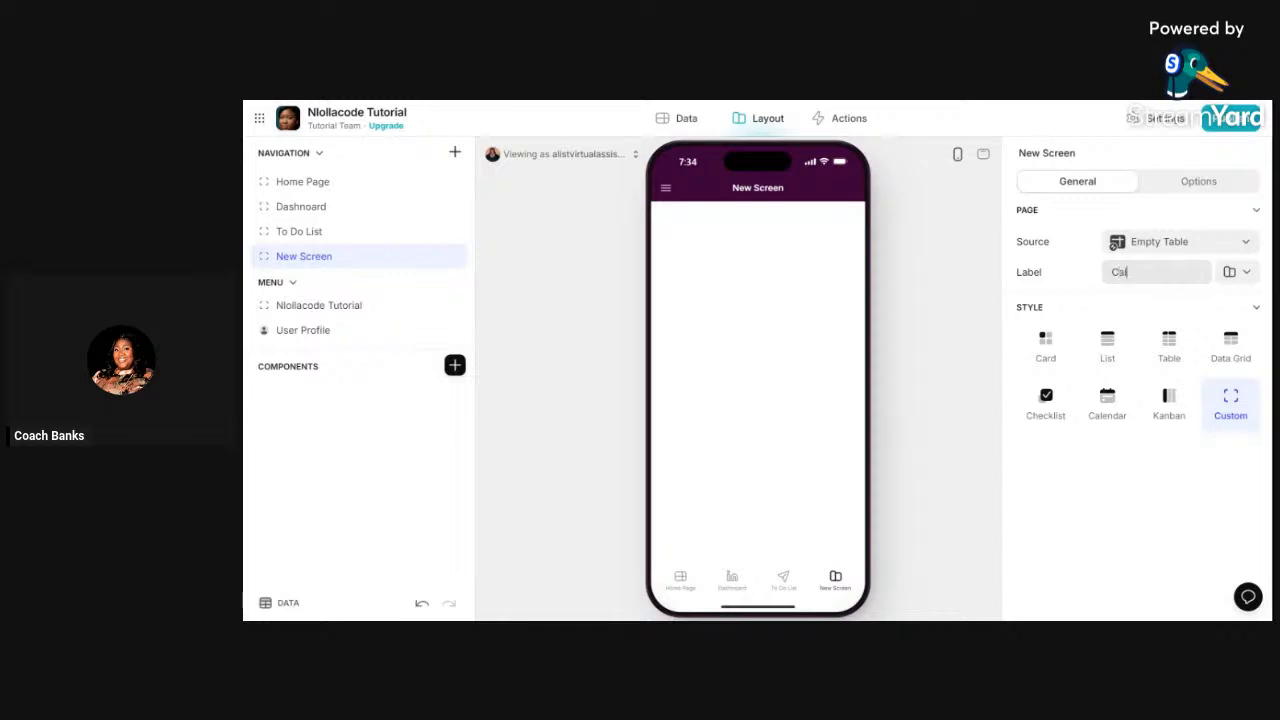
pyautogui.write('endar')
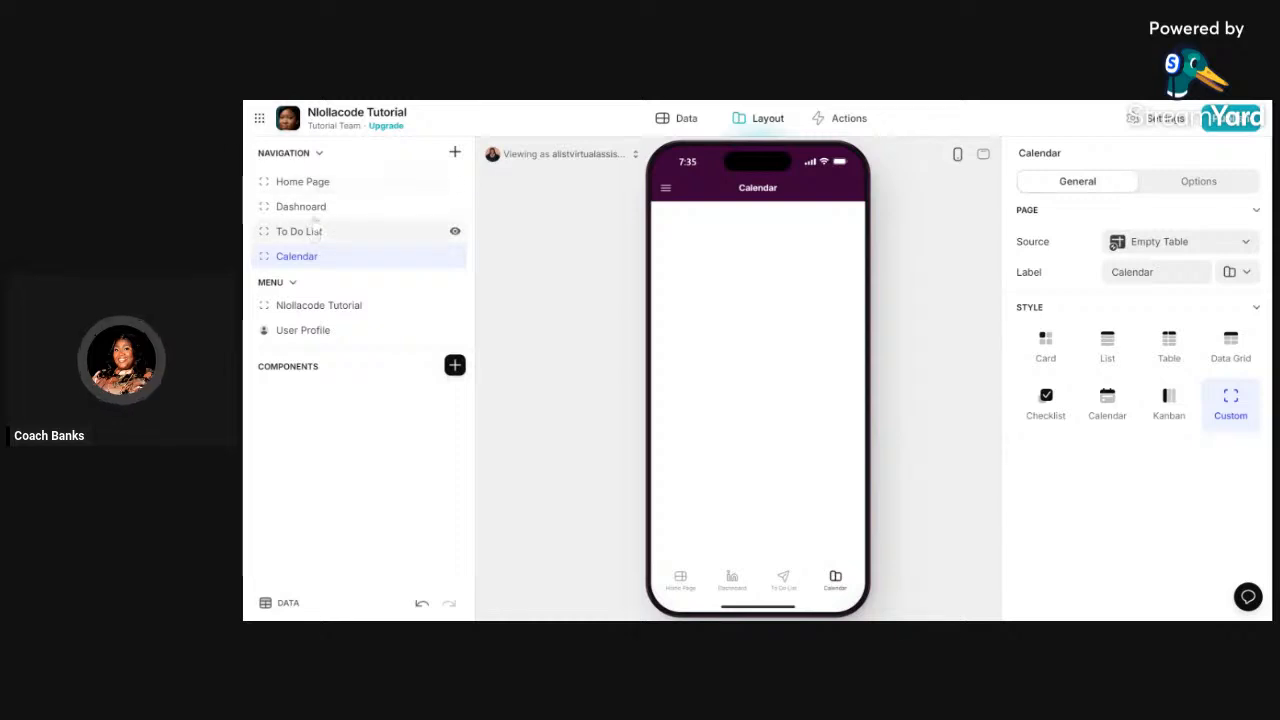
pyautogui.click(302, 182)
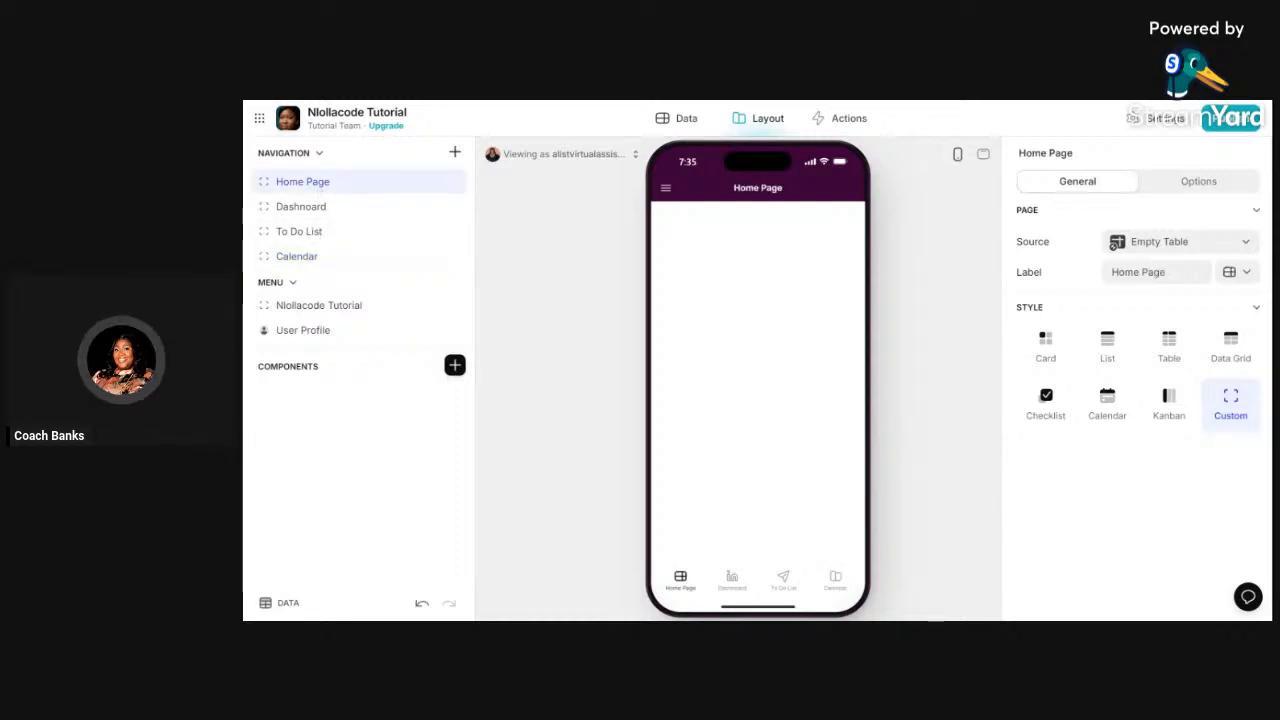
# - Switch to the Creately browser tab showing the app's page flowchart
pyautogui.click(645, 101)
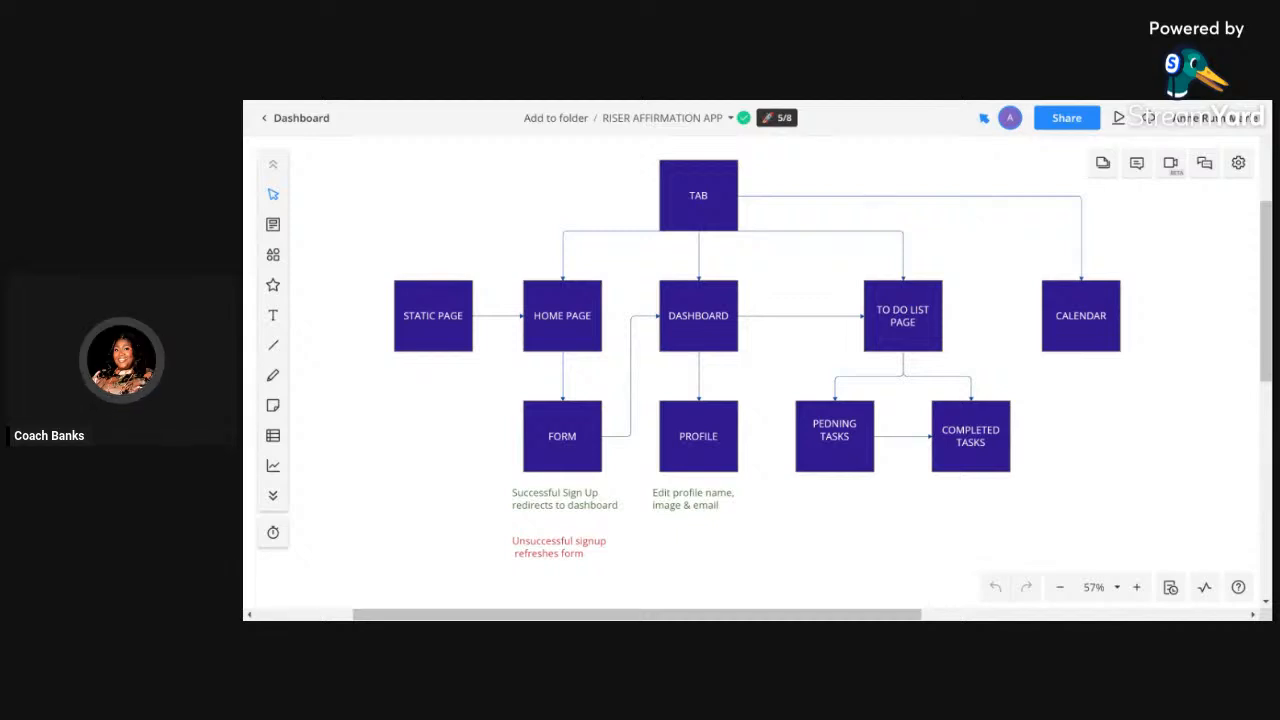
# - Review the Creately flowchart, then return to the Glide editor with Ctrl+Tab
pyautogui.hotkey('ctrl', 'Tab')
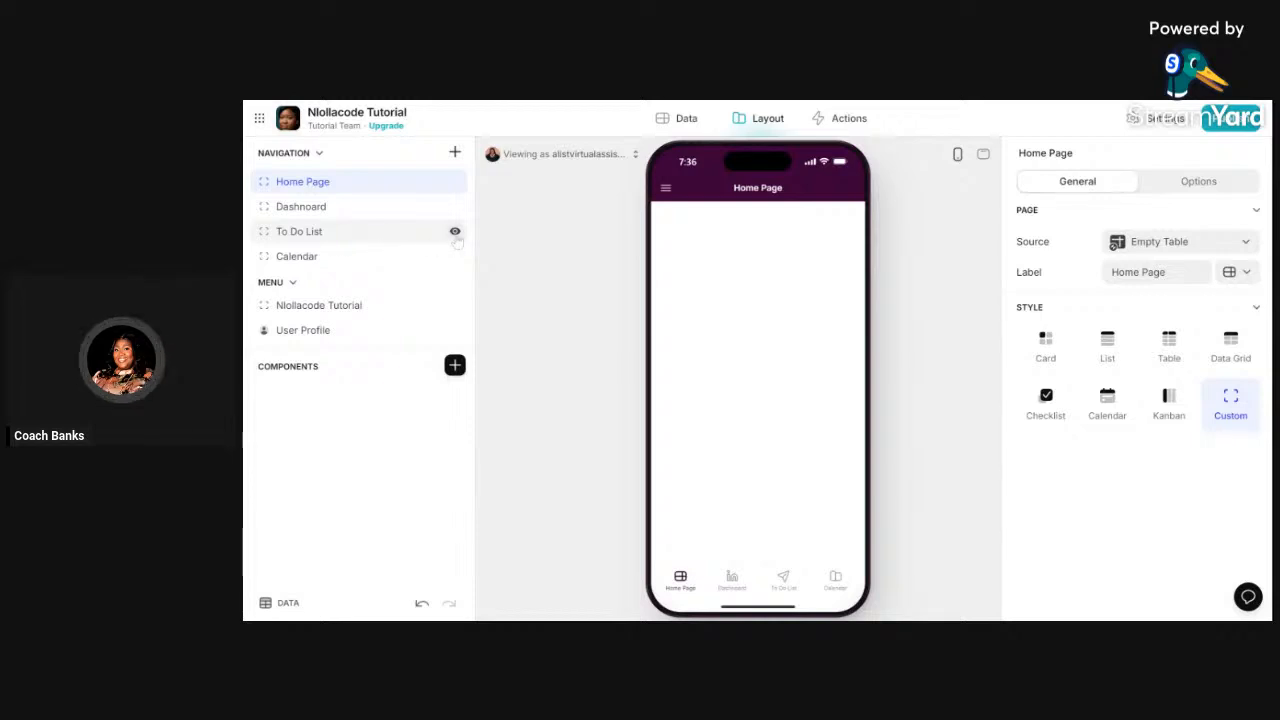
# - Hide the To Do List page, then make it visible again
pyautogui.click(455, 232)
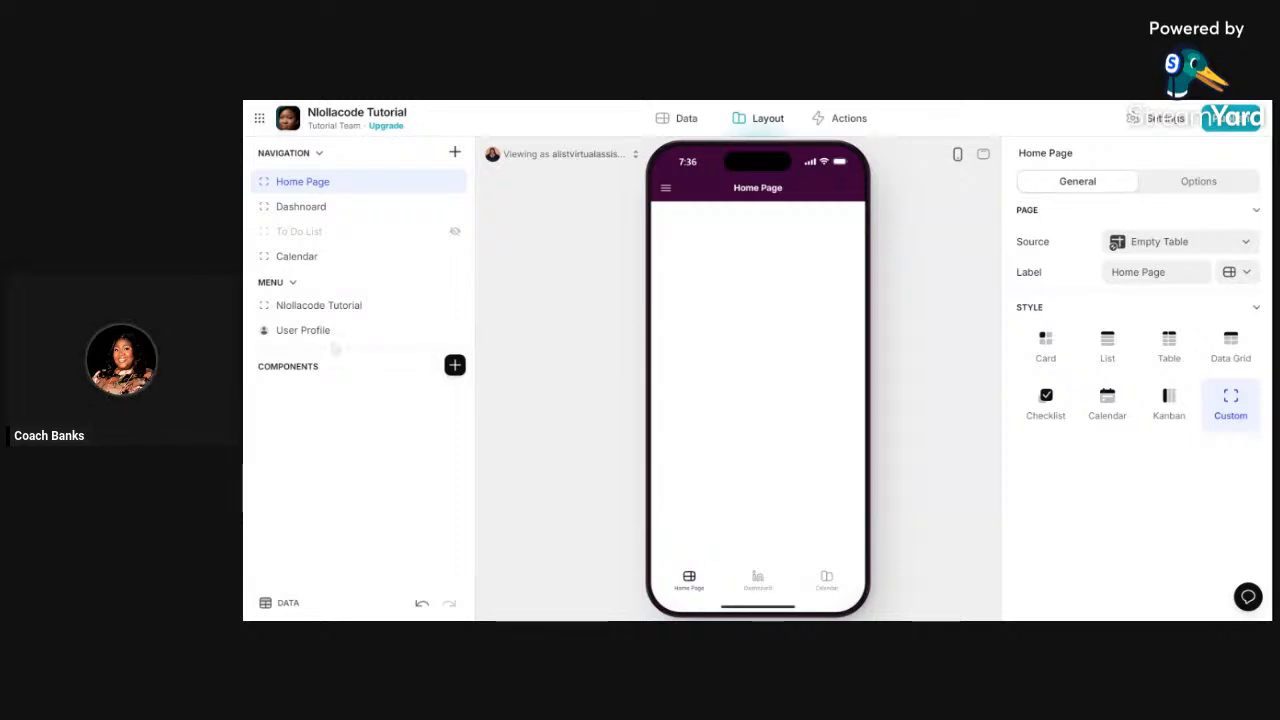
pyautogui.click(300, 231)
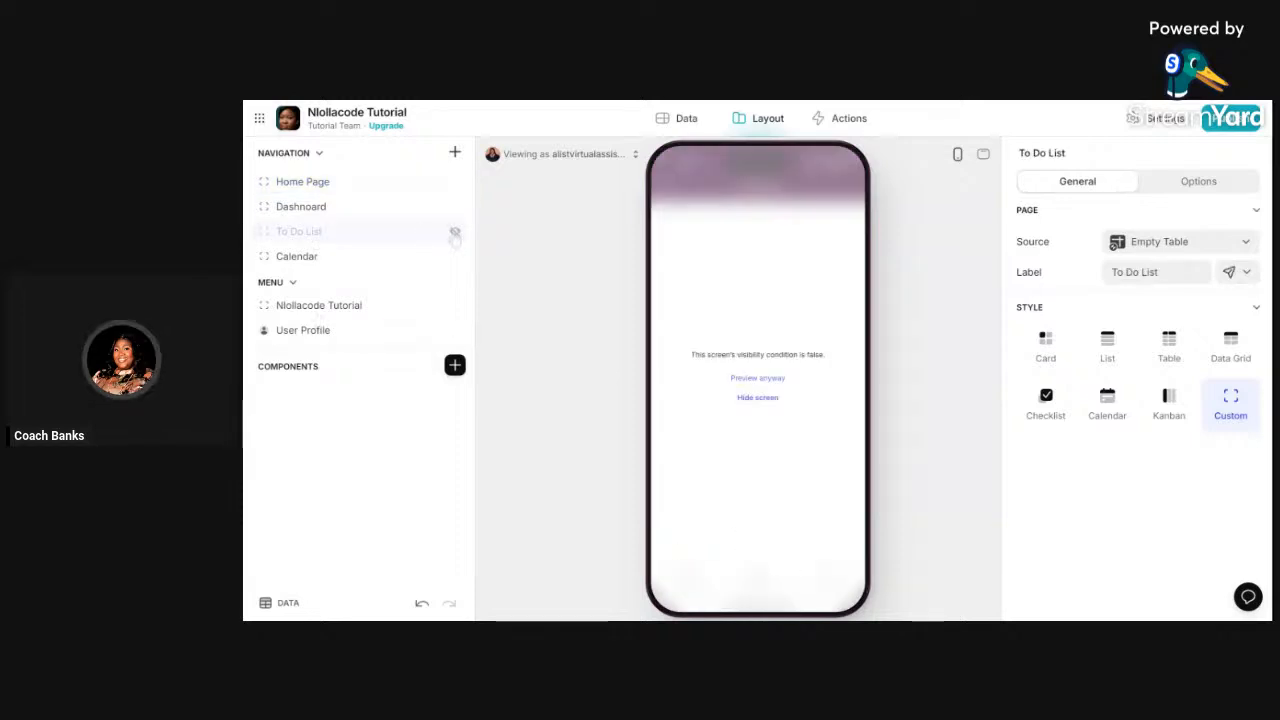
pyautogui.click(455, 231)
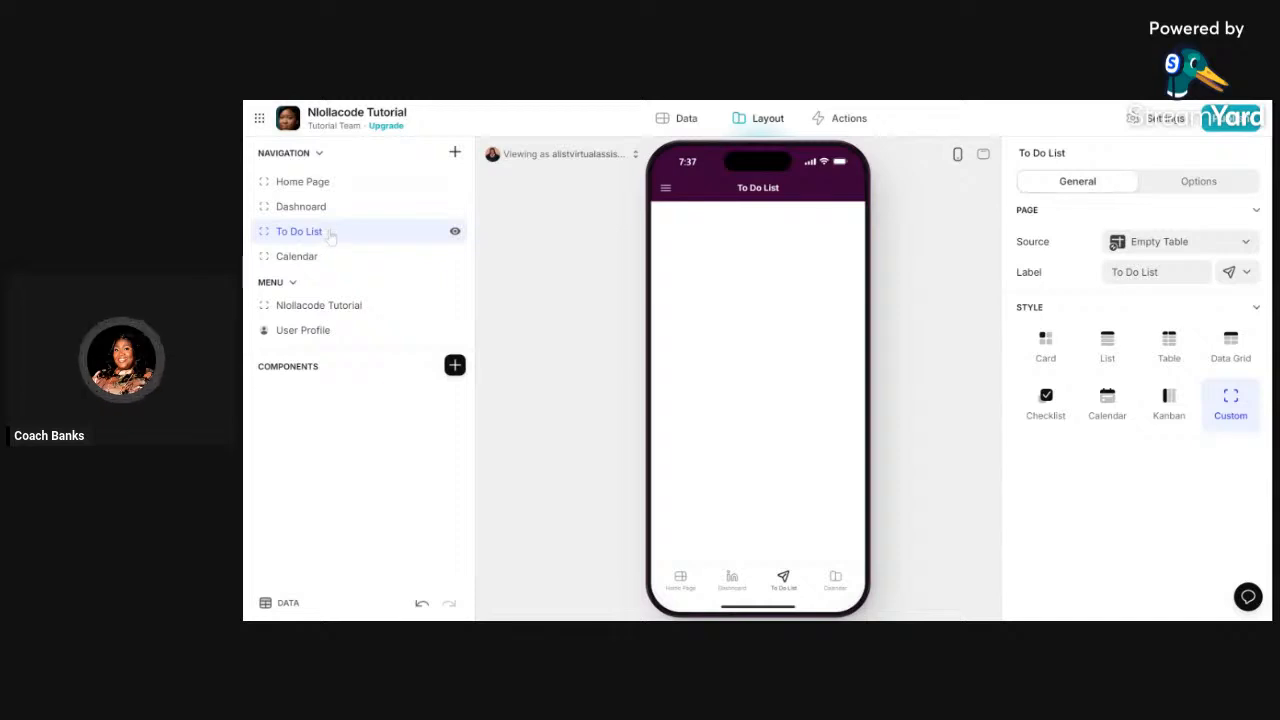
# - Try To Do List in the side menu, then move it back to tabs under Home Page
pyautogui.moveTo(326, 242); pyautogui.dragTo(319, 306)
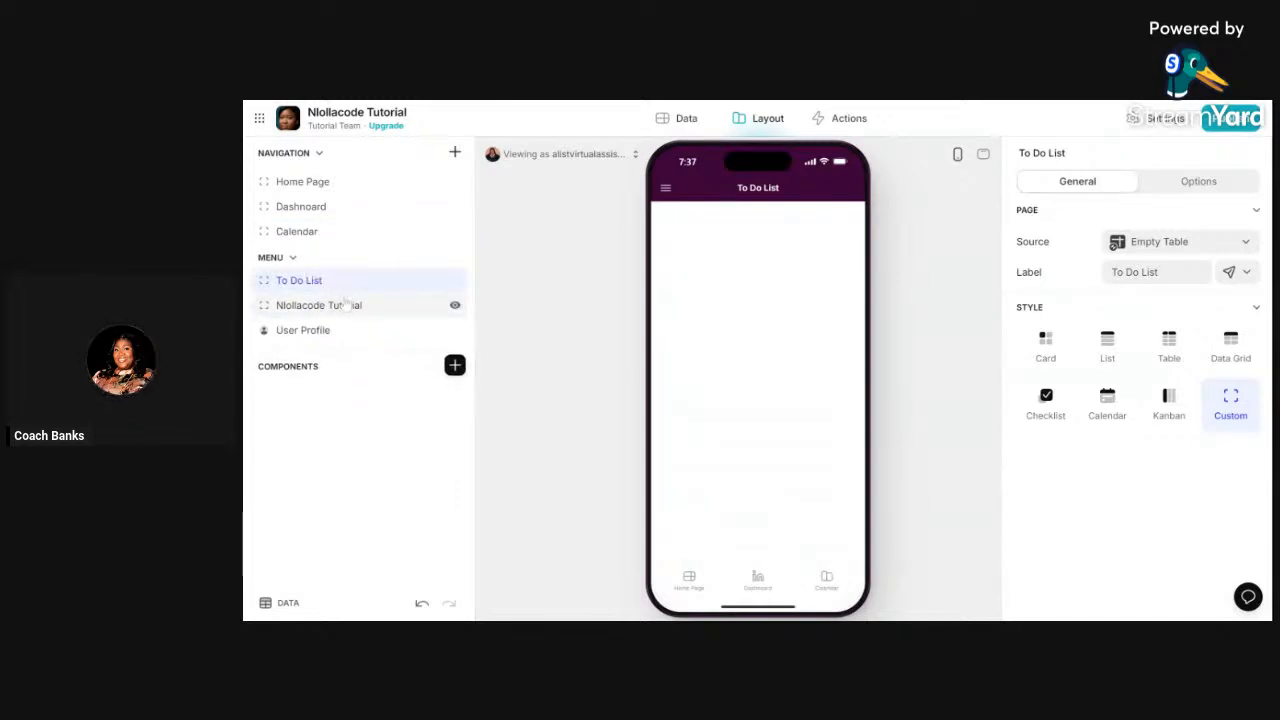
pyautogui.click(665, 192)
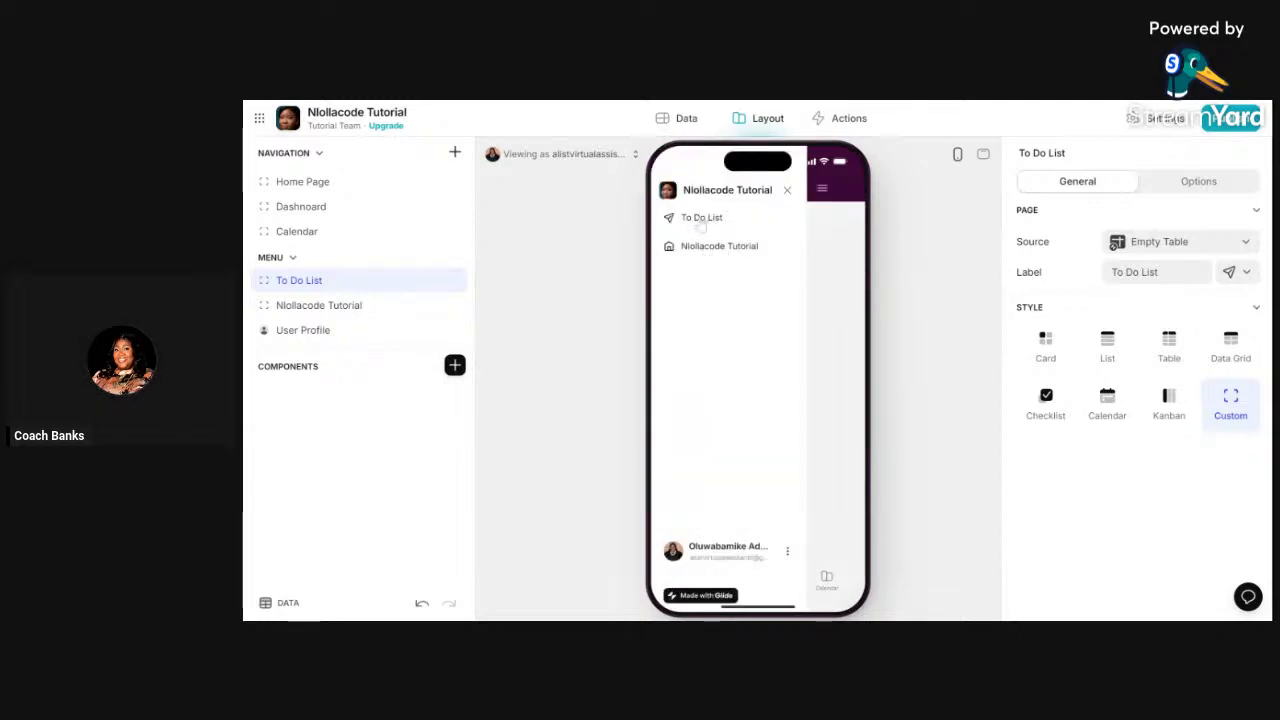
pyautogui.click(787, 192)
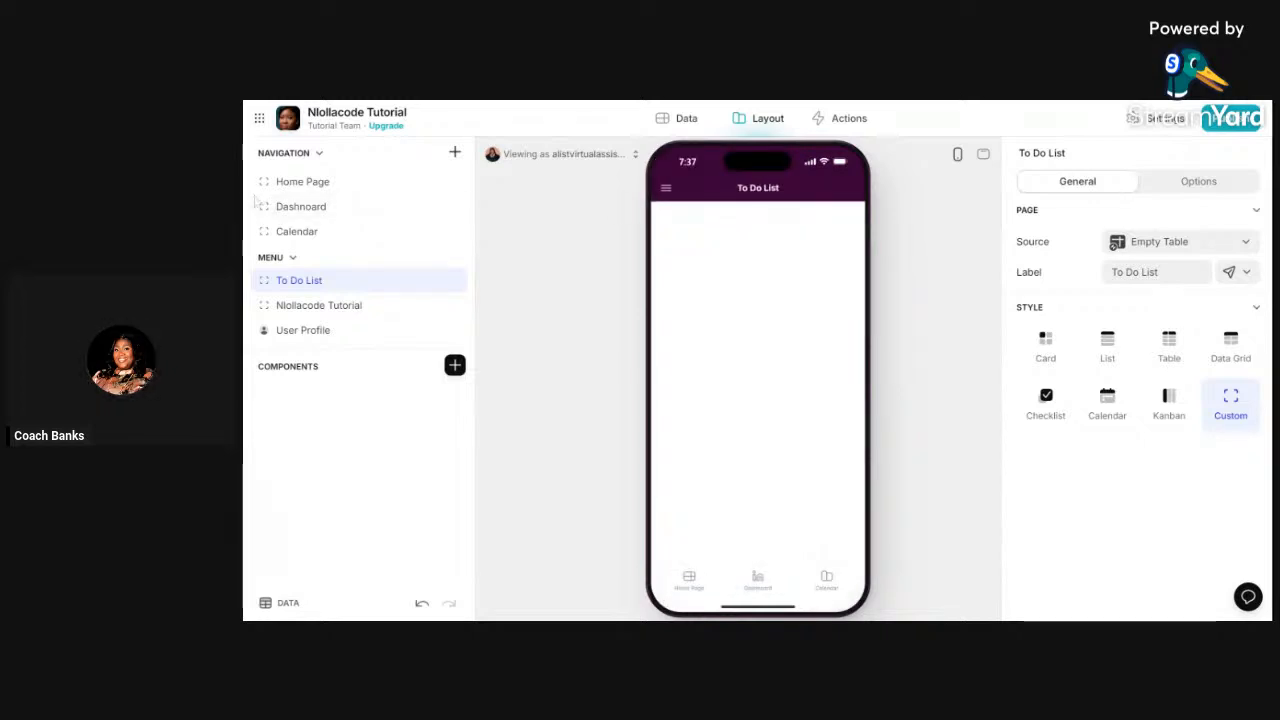
pyautogui.moveTo(318, 283); pyautogui.dragTo(325, 183)
pyautogui.click(348, 185)
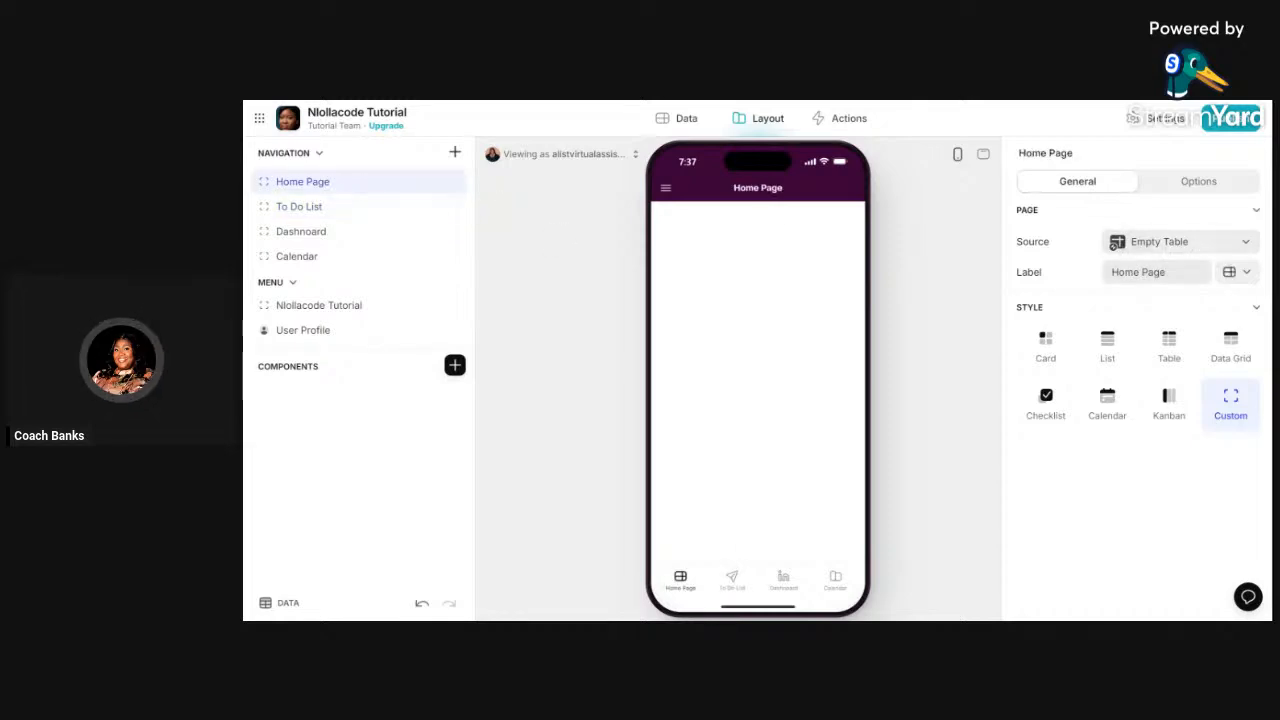
# - Give Home Page a house icon and To Do List a list icon
pyautogui.click(1242, 274)
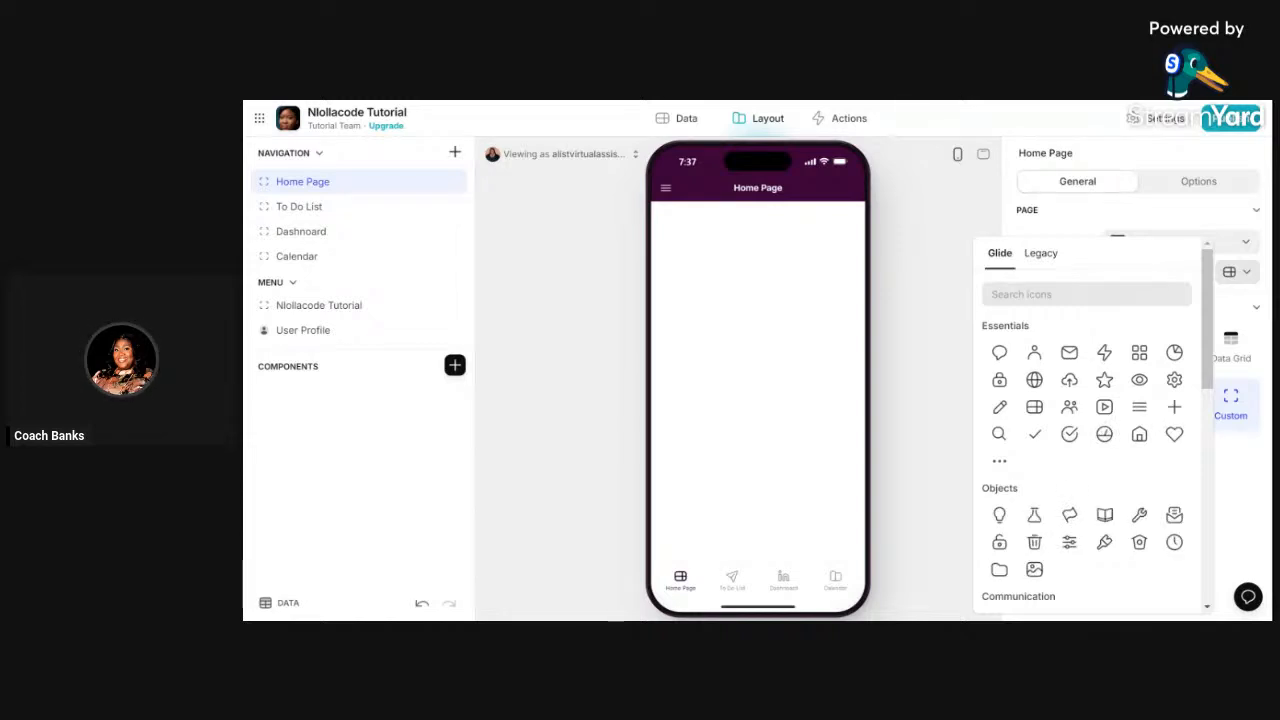
pyautogui.click(1139, 436)
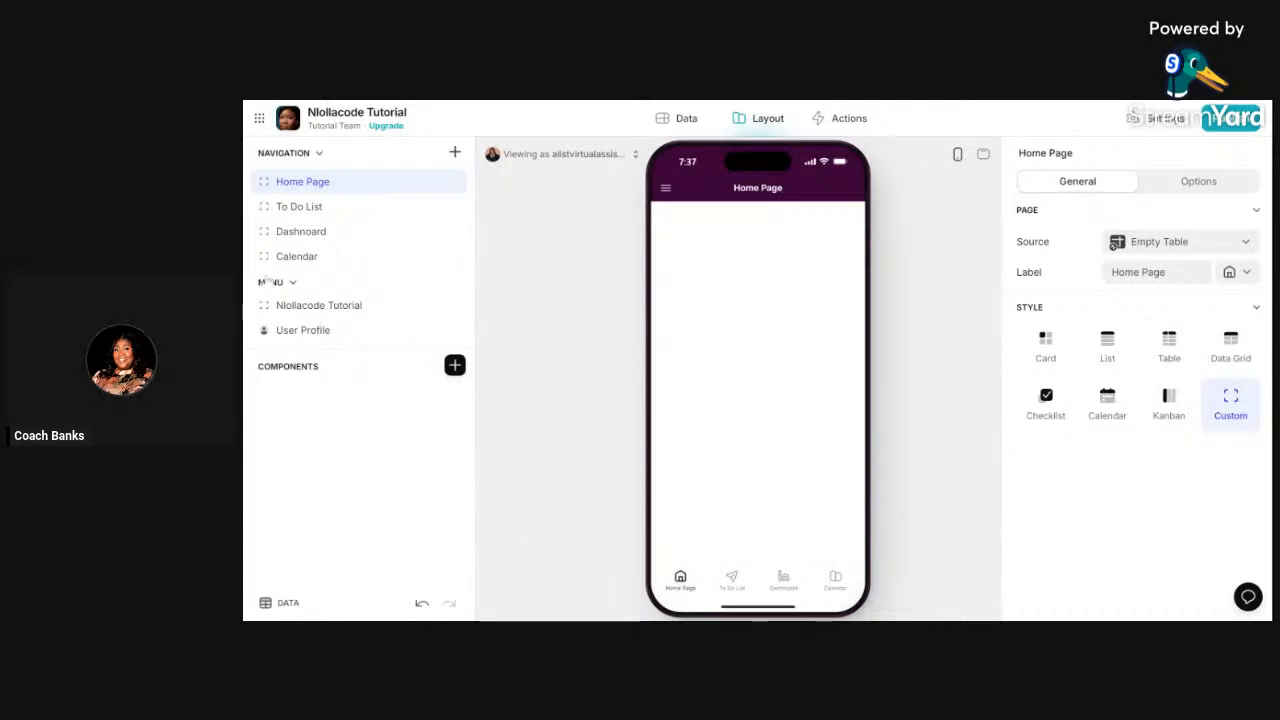
pyautogui.click(386, 218)
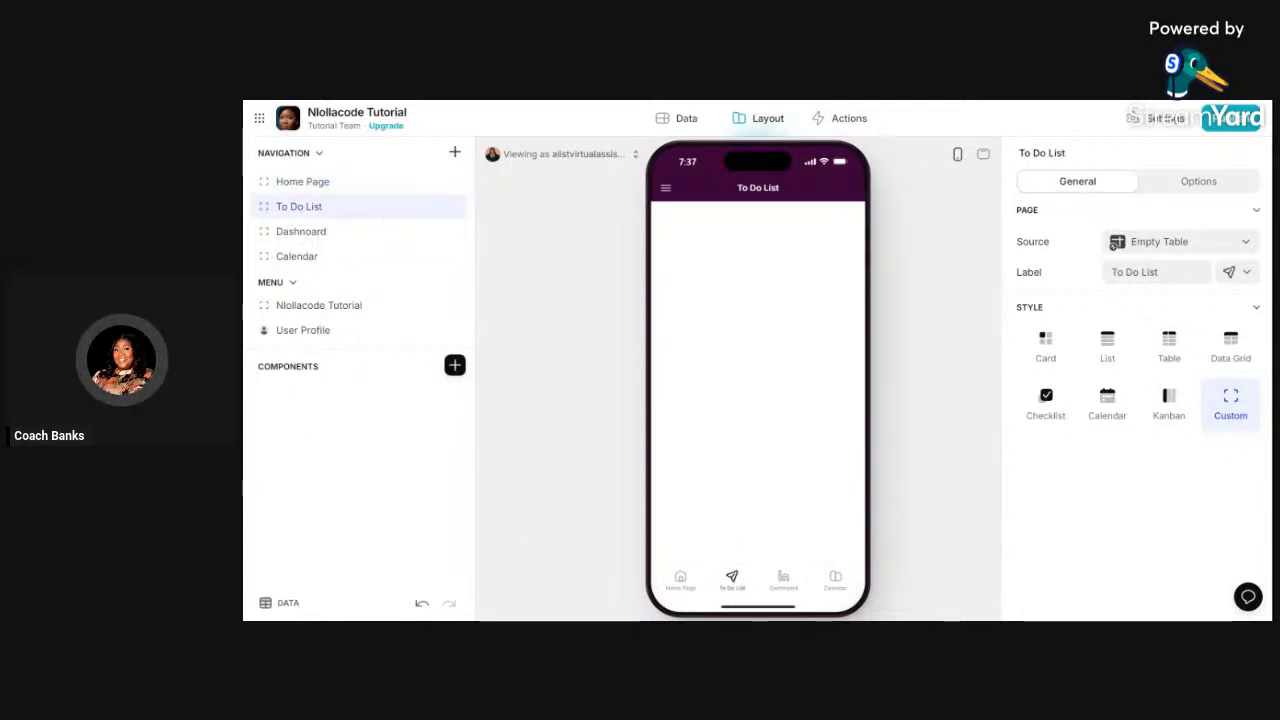
pyautogui.click(1237, 278)
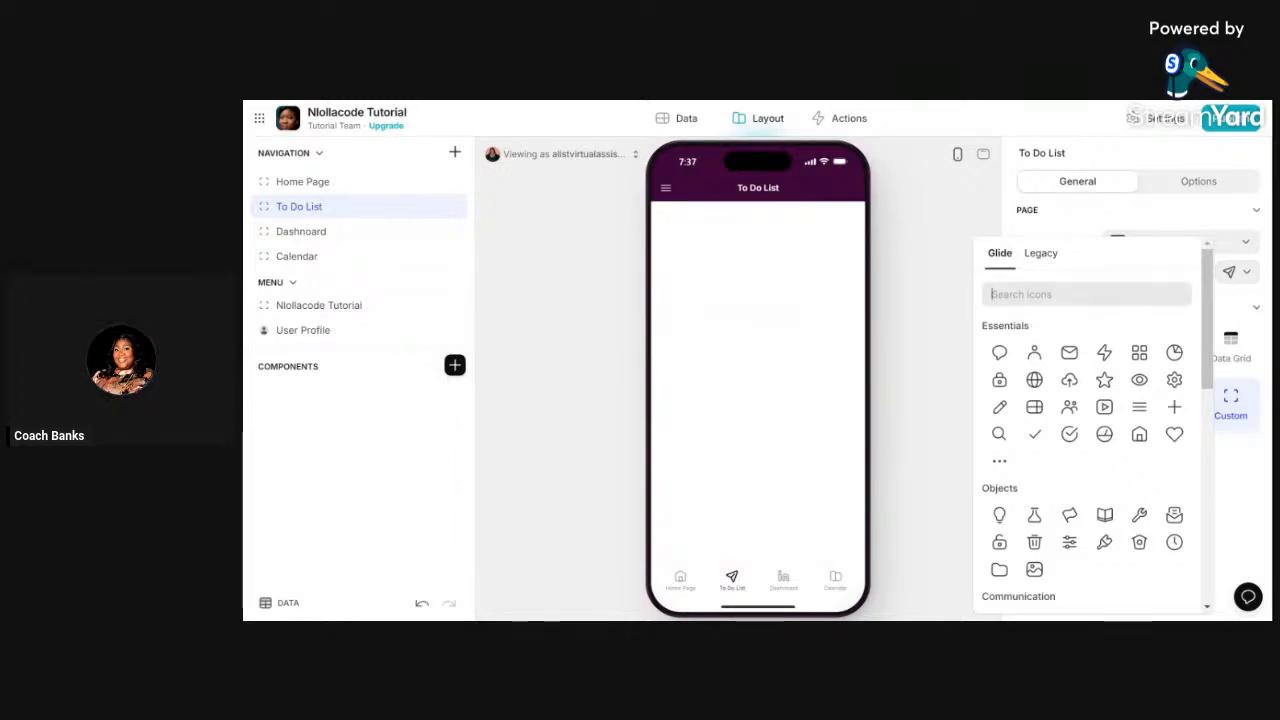
pyautogui.write('list')
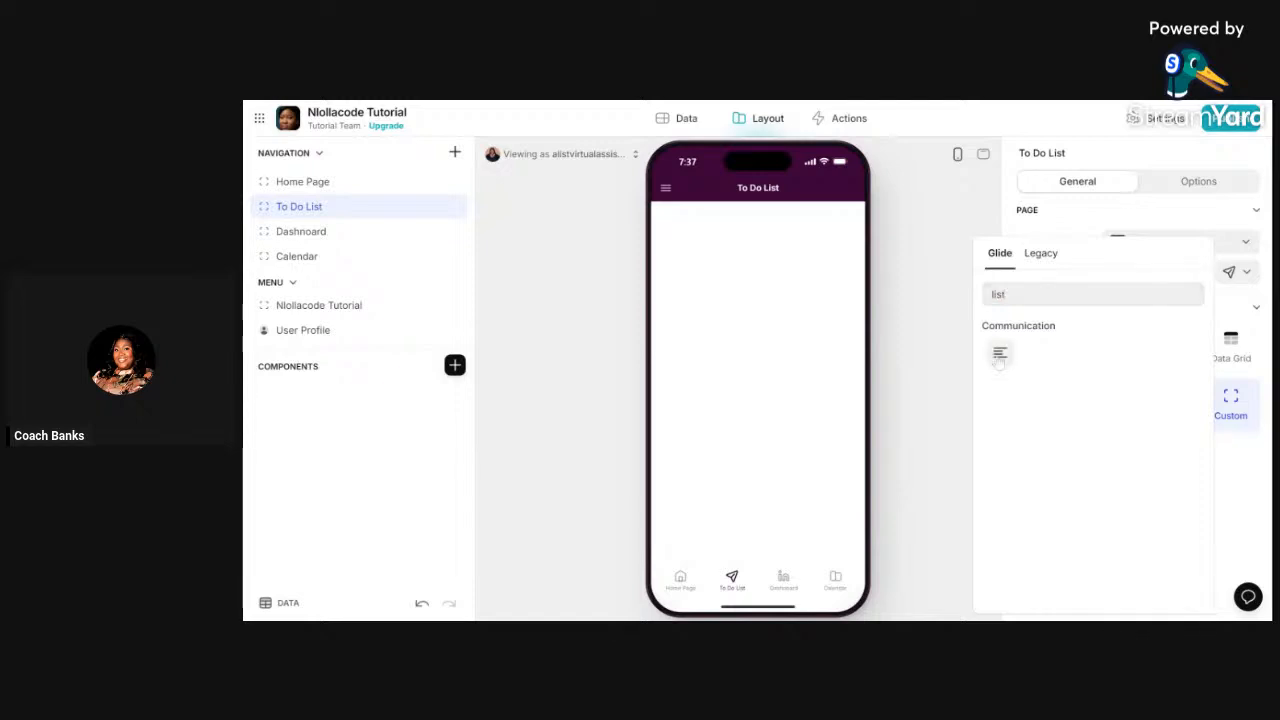
pyautogui.click(999, 354)
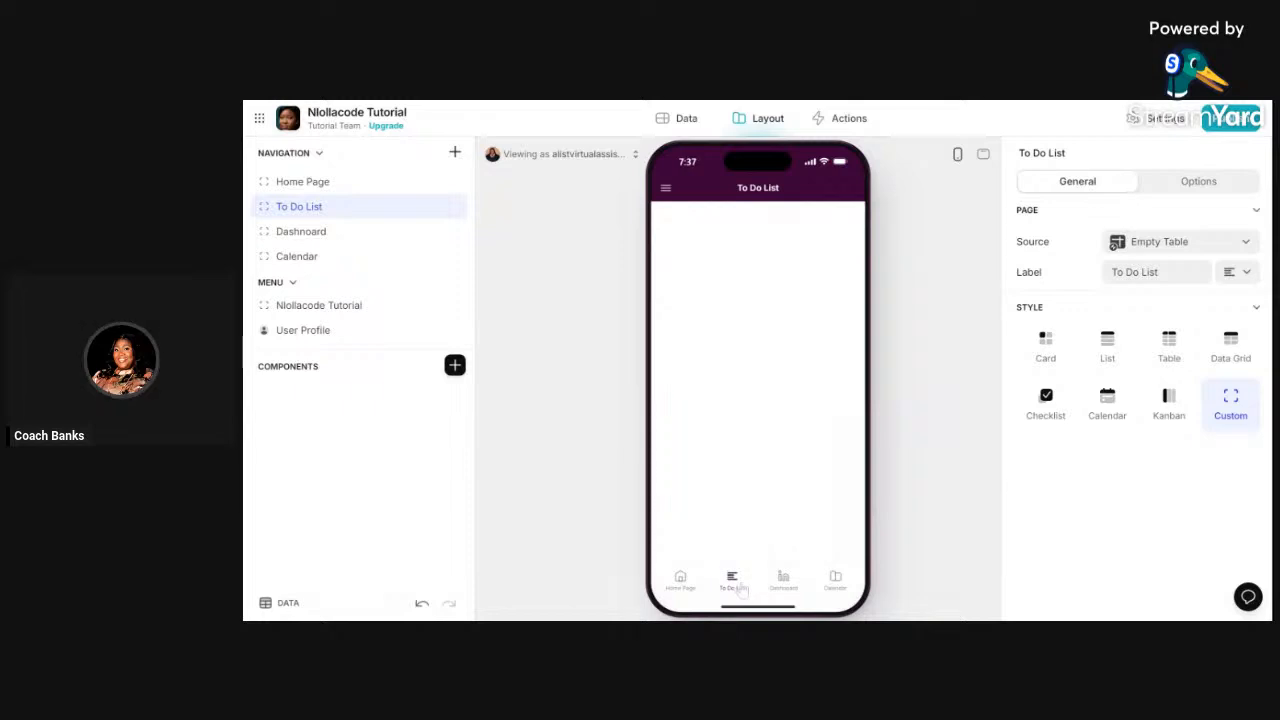
# - Give the Dashboard tab a grid icon
pyautogui.click(301, 240)
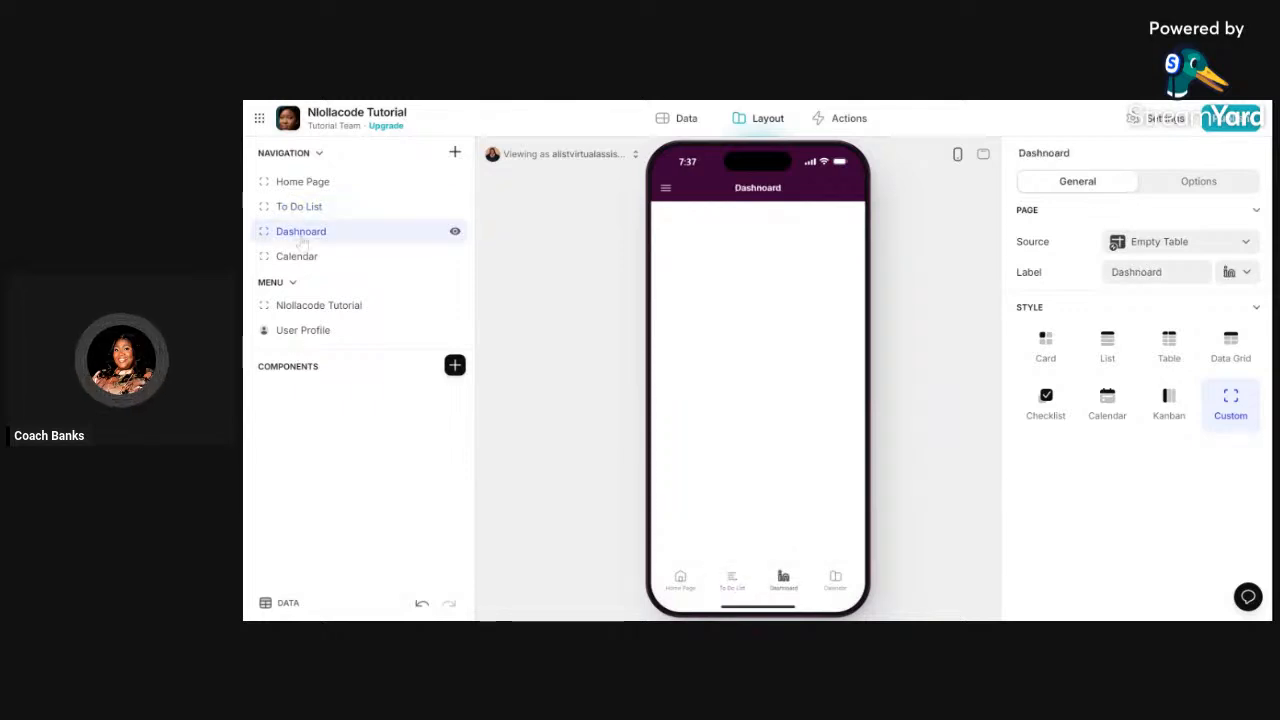
pyautogui.click(1237, 272)
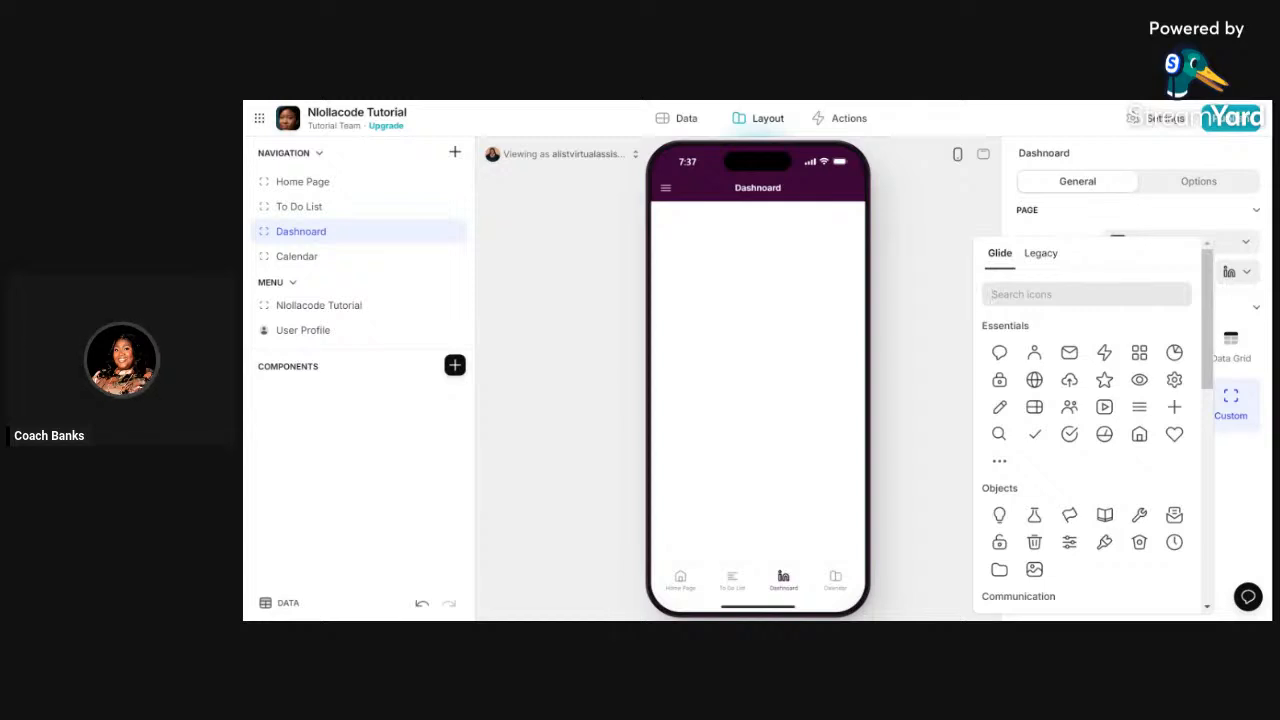
pyautogui.write('dashb')
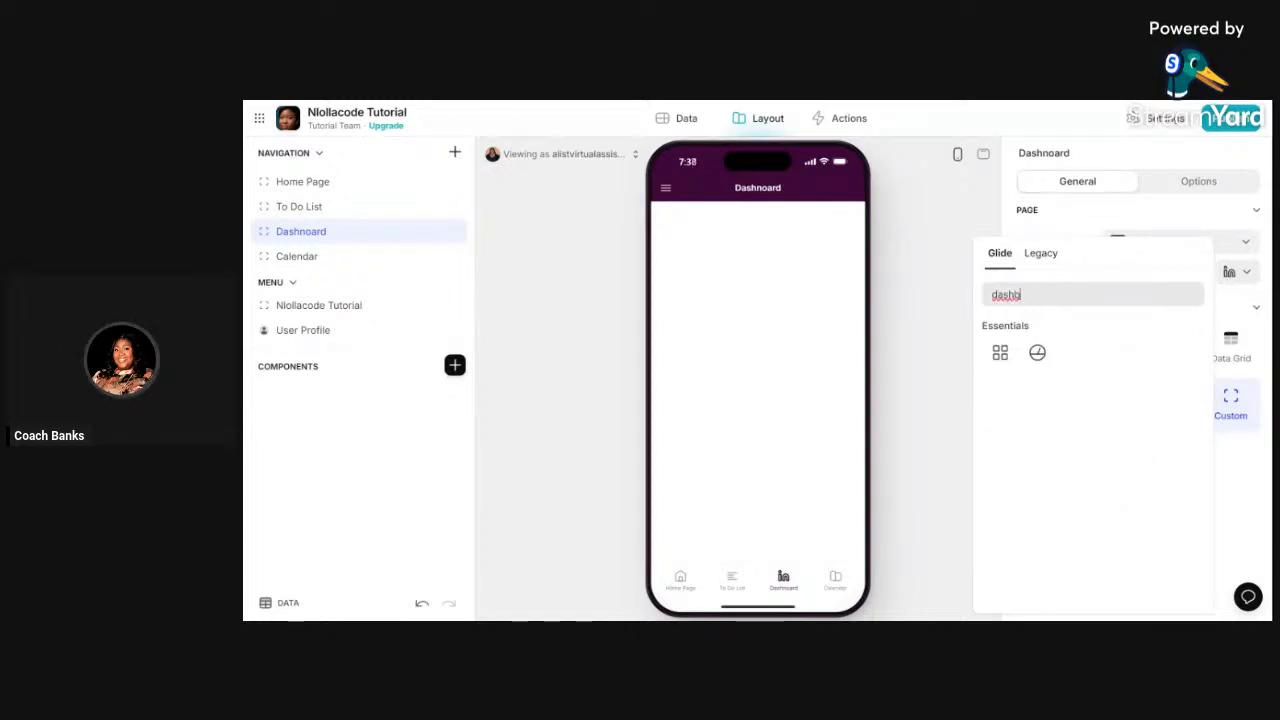
pyautogui.click(1000, 355)
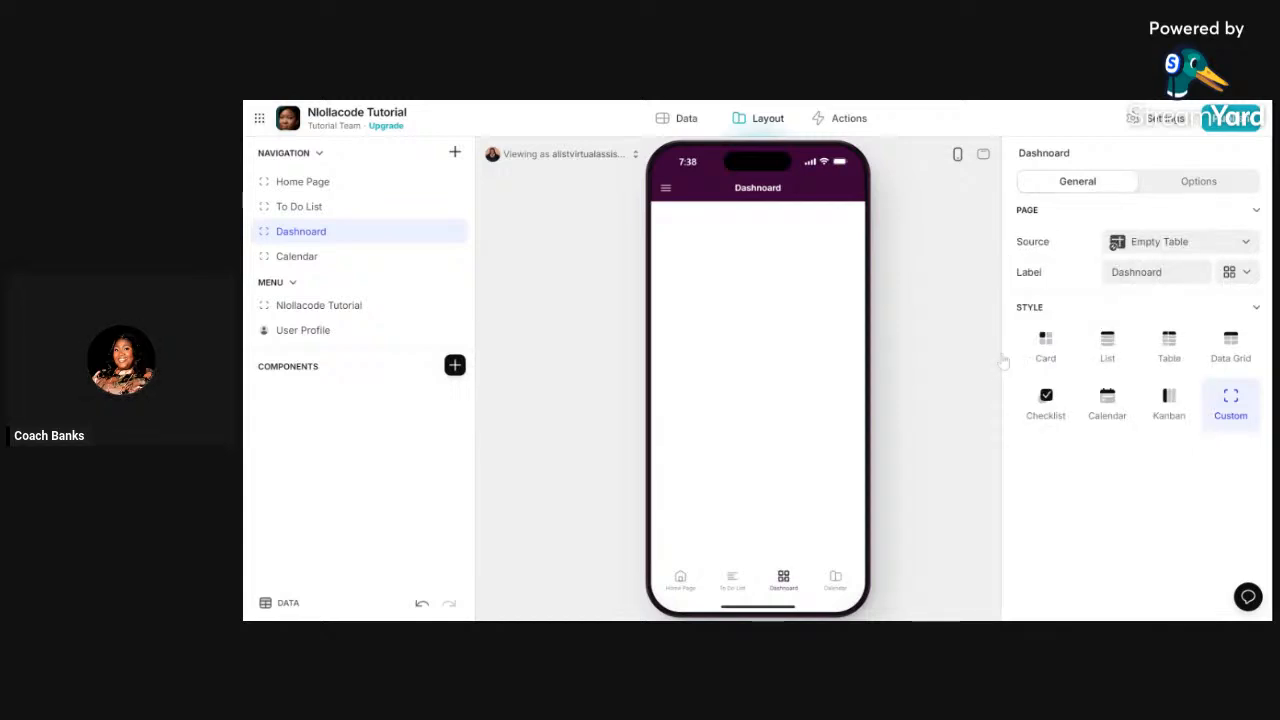
# - Give the Calendar tab a calendar icon found by searching 'cale'
pyautogui.click(323, 264)
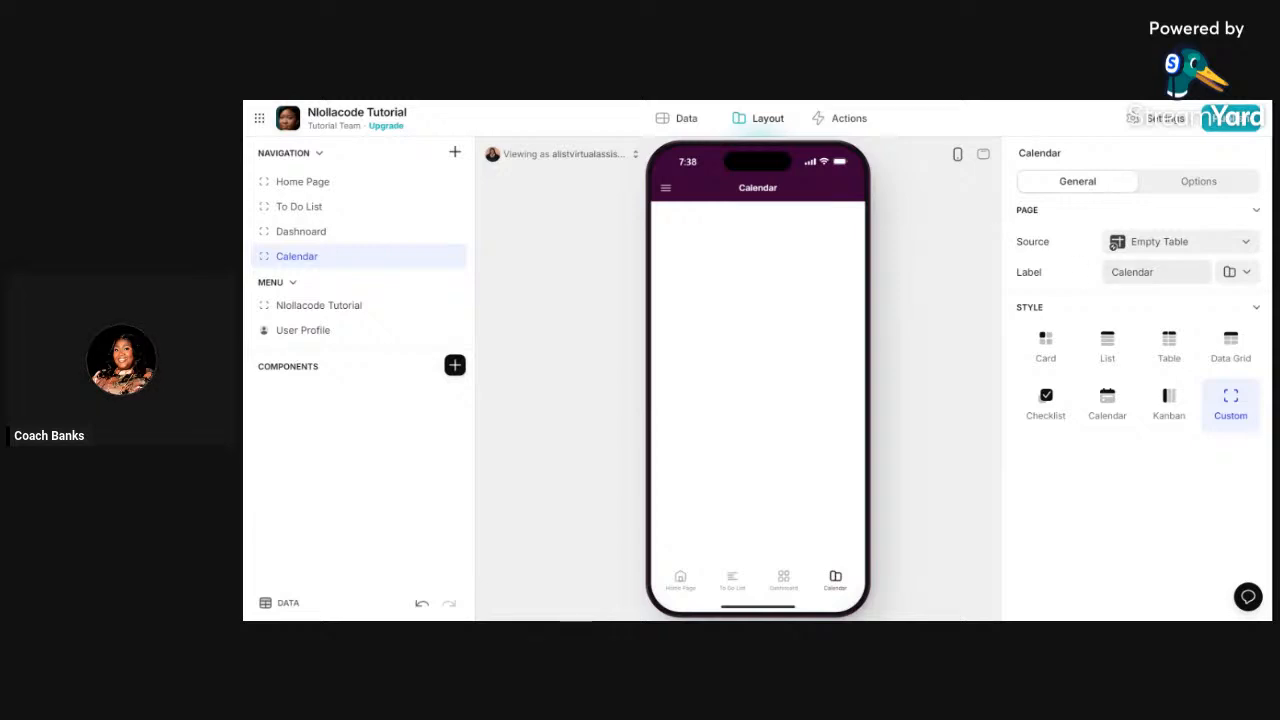
pyautogui.click(1242, 273)
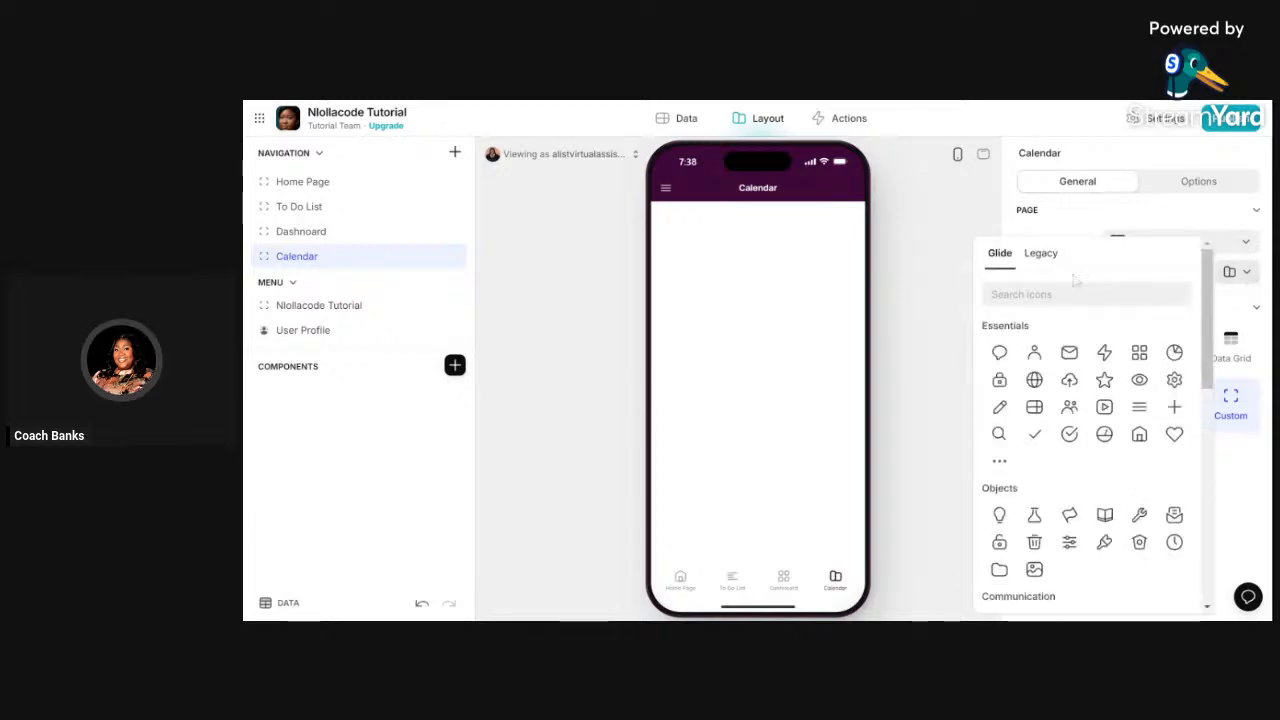
pyautogui.scroll(-2, 1090, 450)
pyautogui.write('cLE')
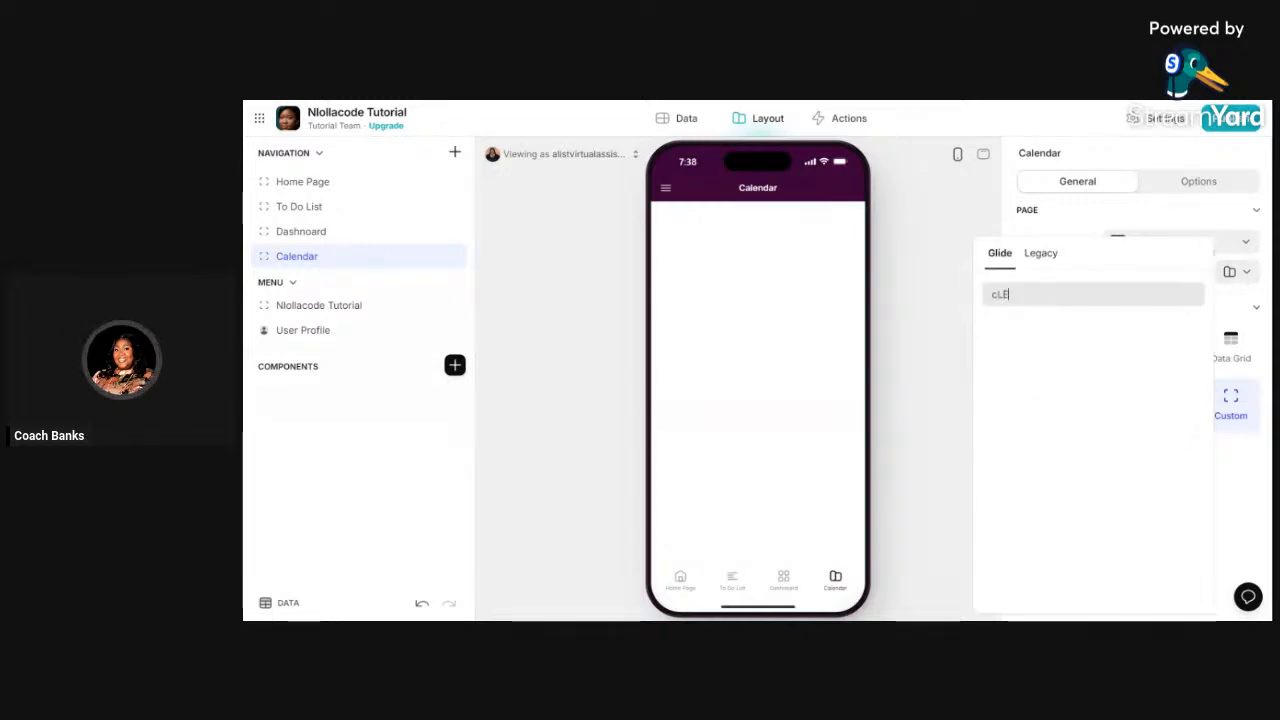
pyautogui.press('BackSpace')
pyautogui.press('BackSpace')
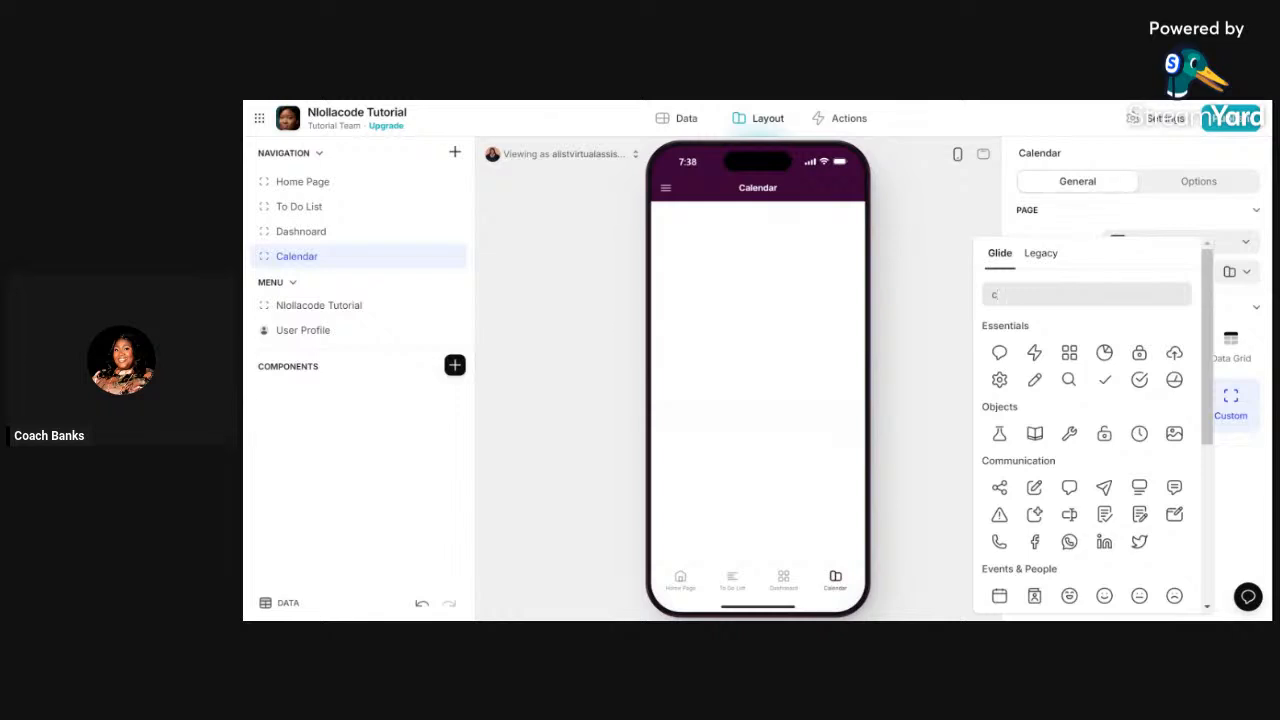
pyautogui.write('ale')
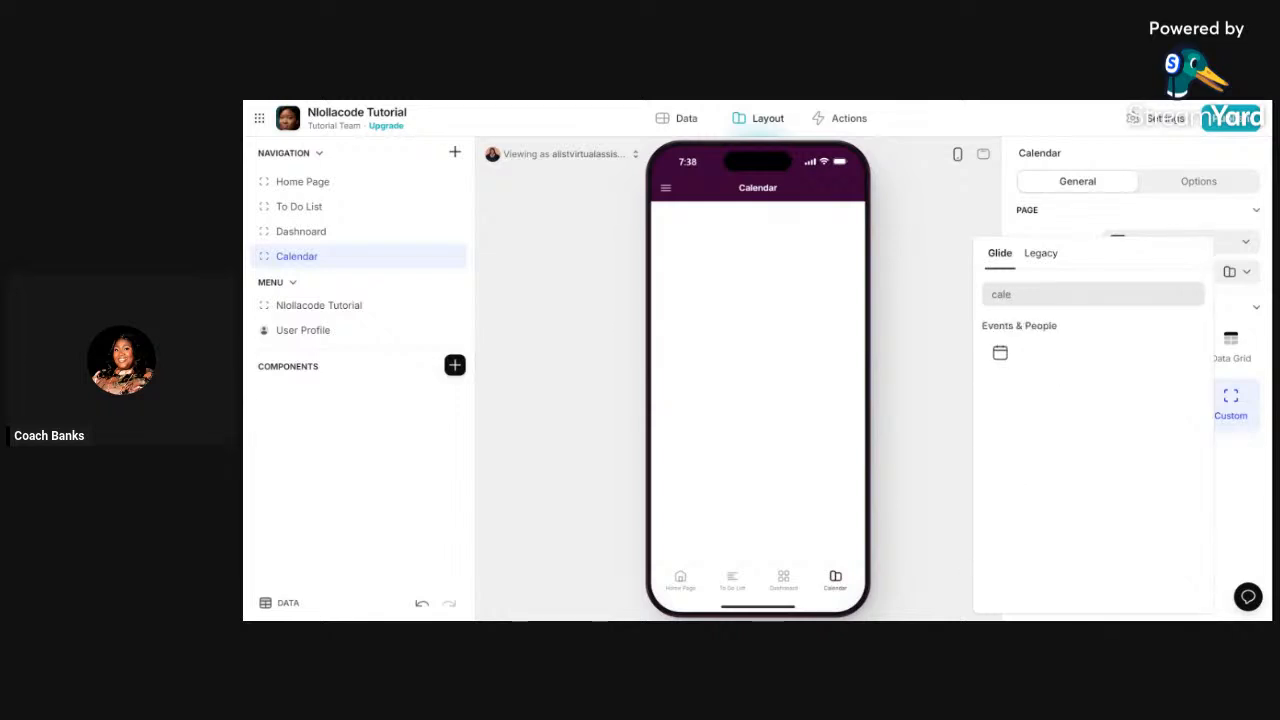
pyautogui.click(1000, 353)
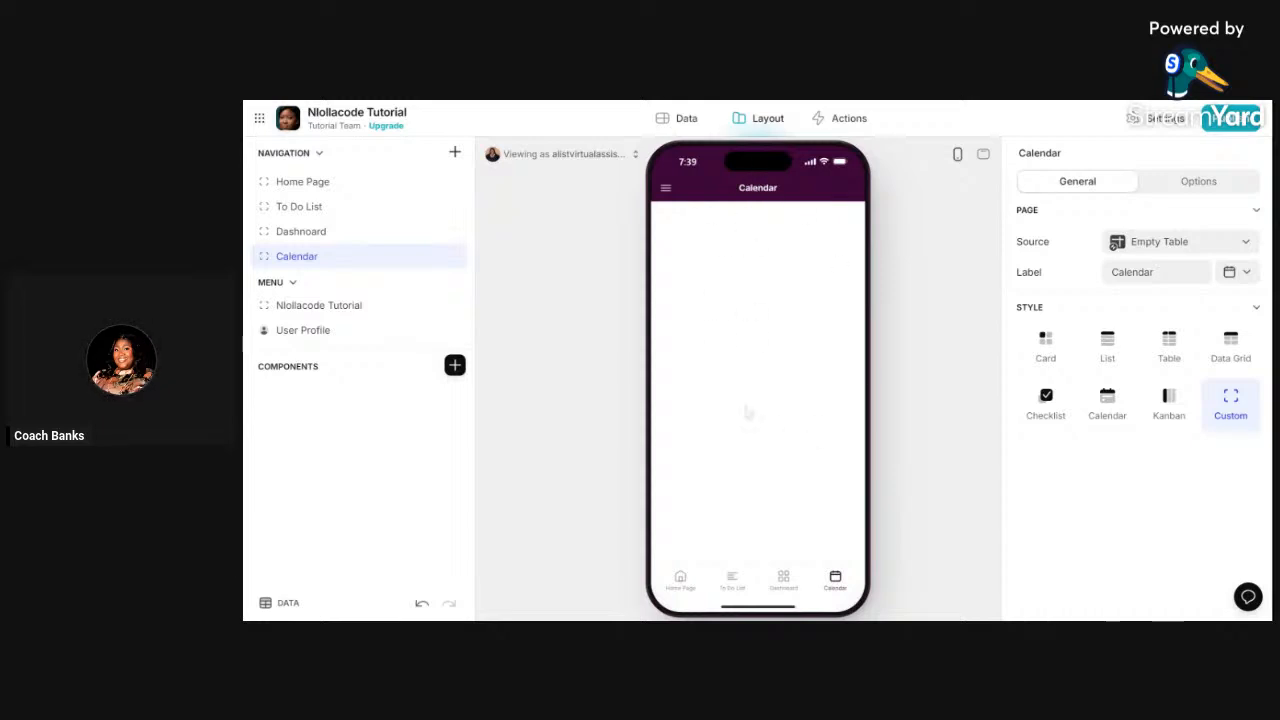
# - Fix the Dashboard label from 'Dashnoard' to 'Dashboard', then view the Calendar tab
pyautogui.click(680, 578)
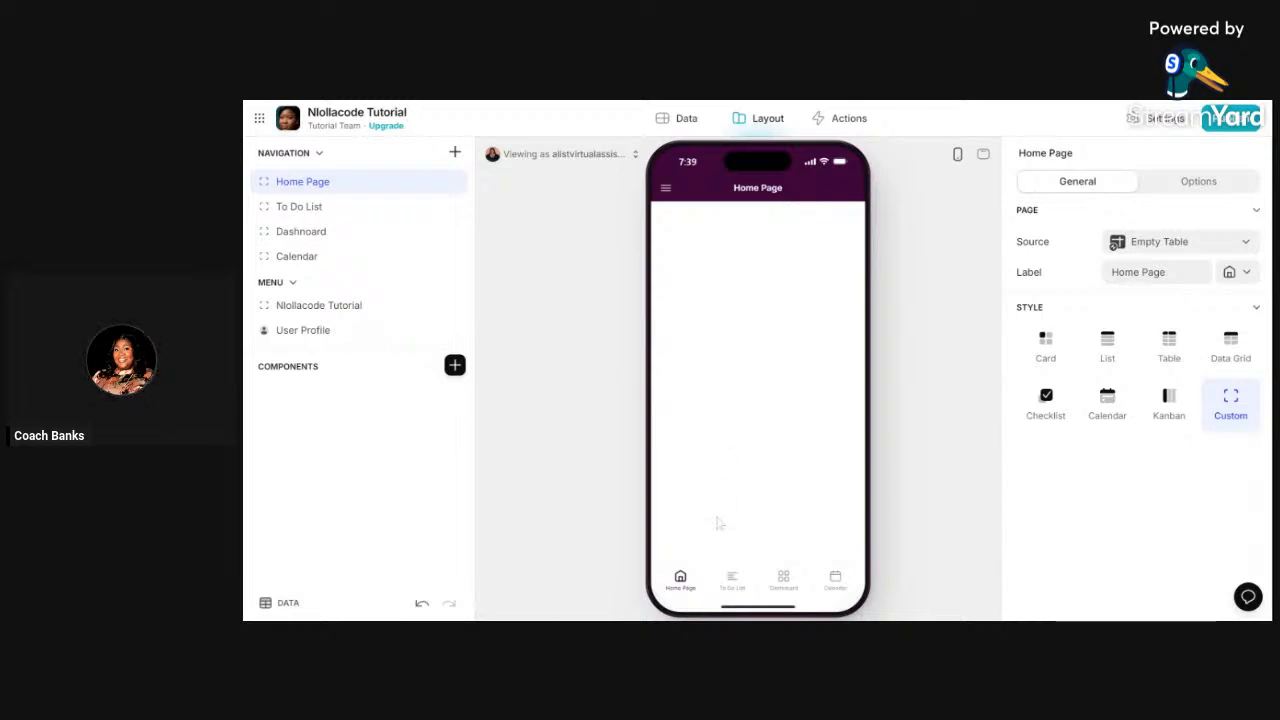
pyautogui.click(731, 580)
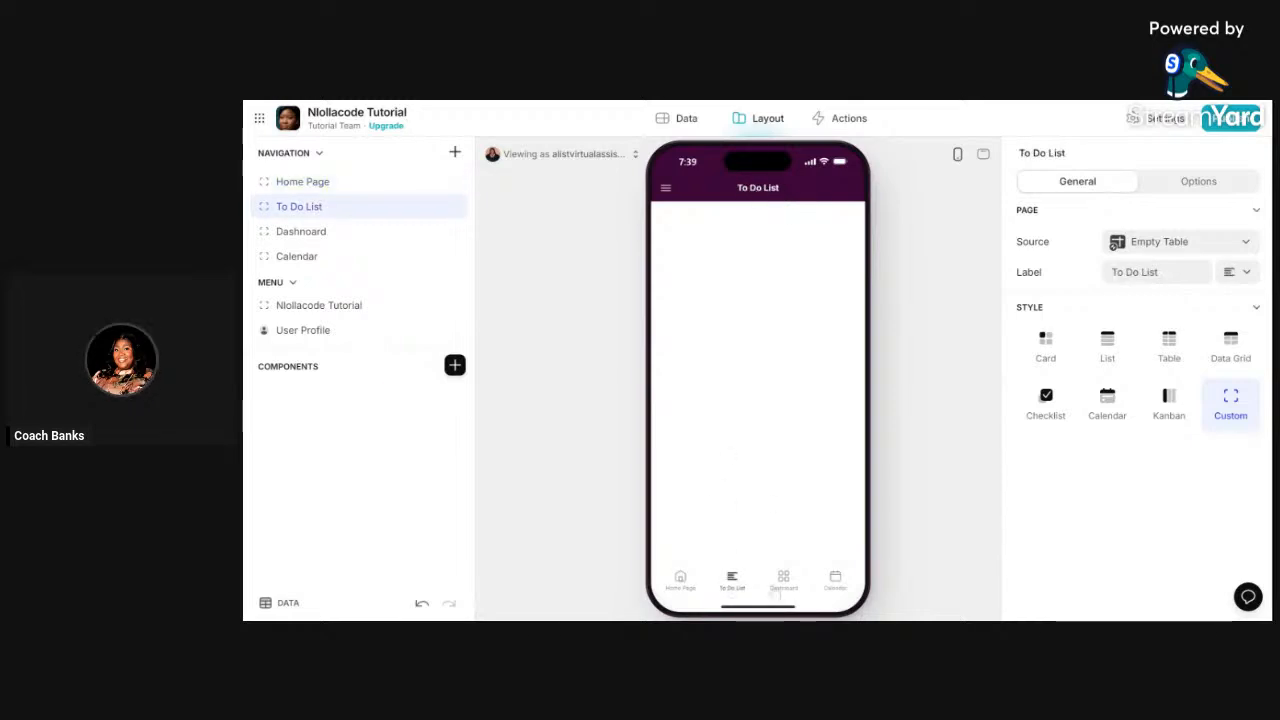
pyautogui.click(786, 580)
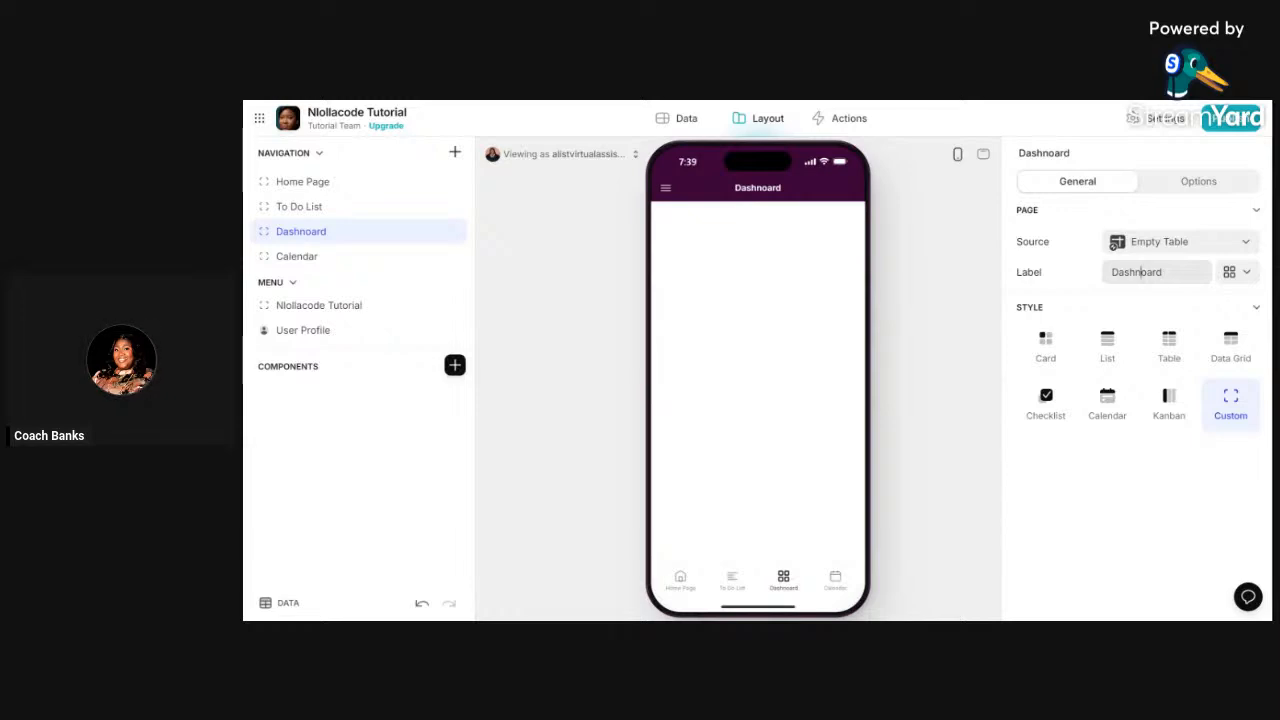
pyautogui.press('BackSpace')
pyautogui.write('b')
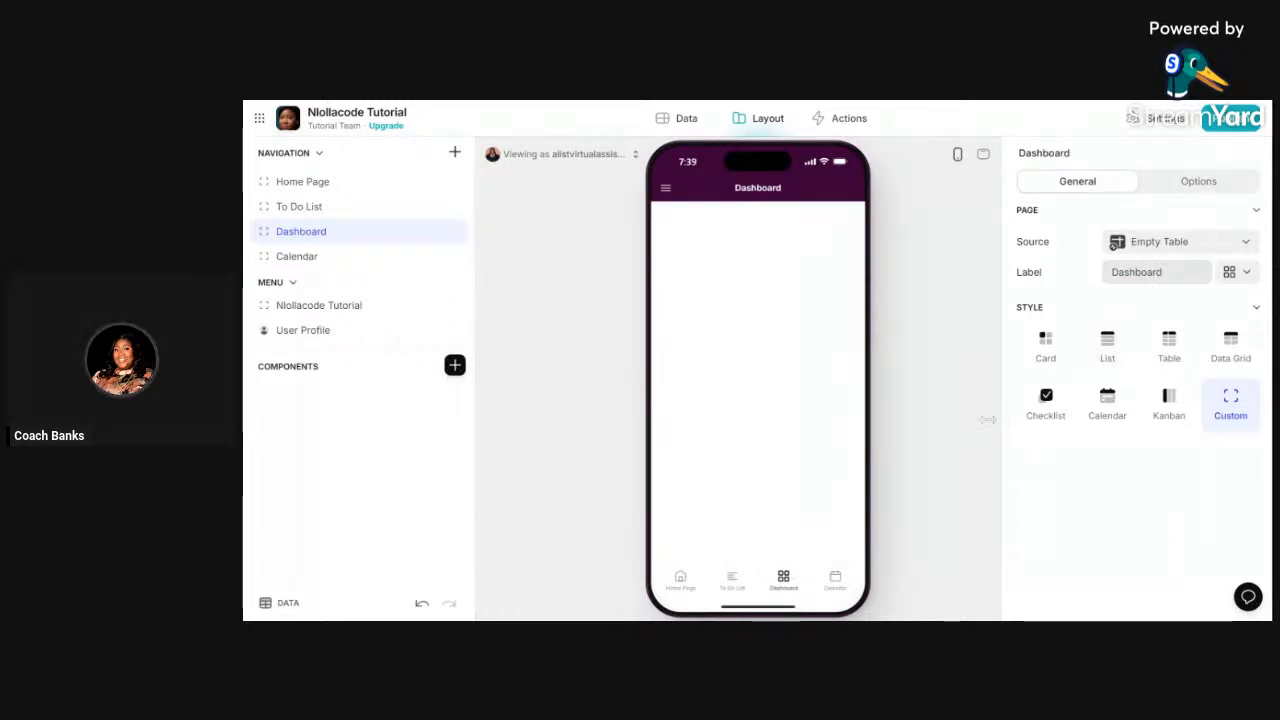
pyautogui.click(835, 580)
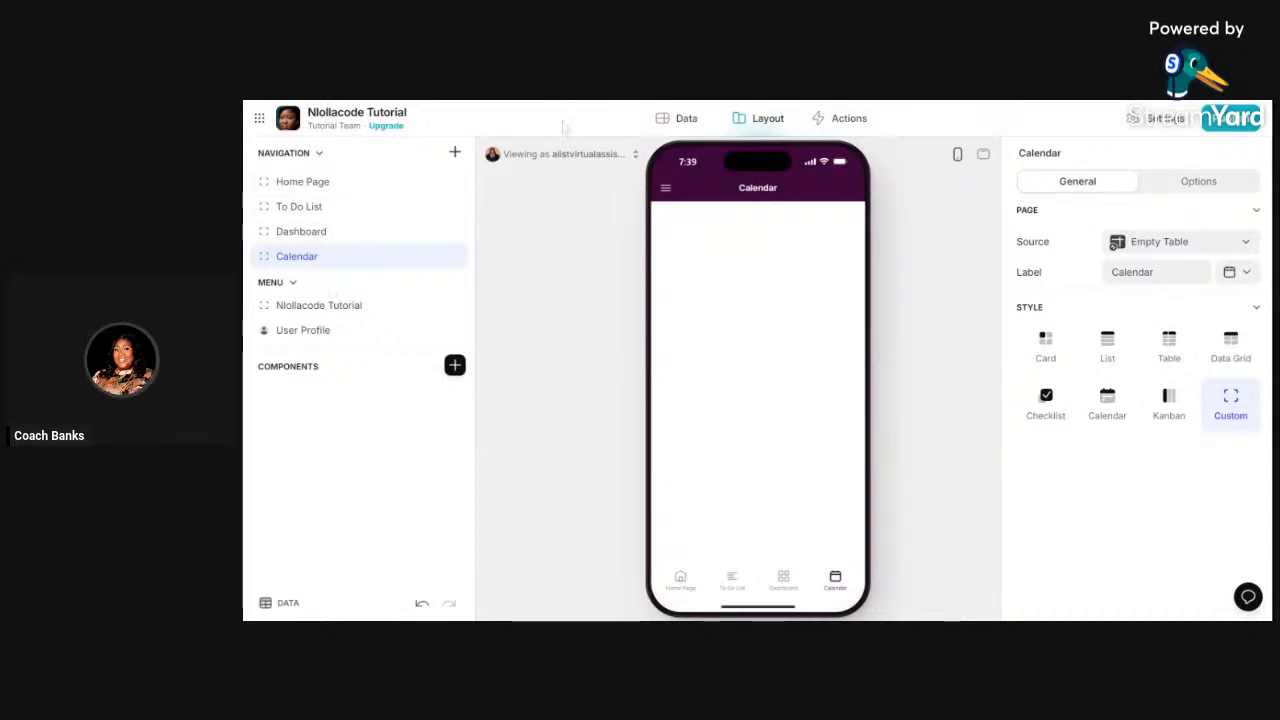
# - Rename Empty Table to Home and add a blank table named Dashboard
pyautogui.click(661, 119)
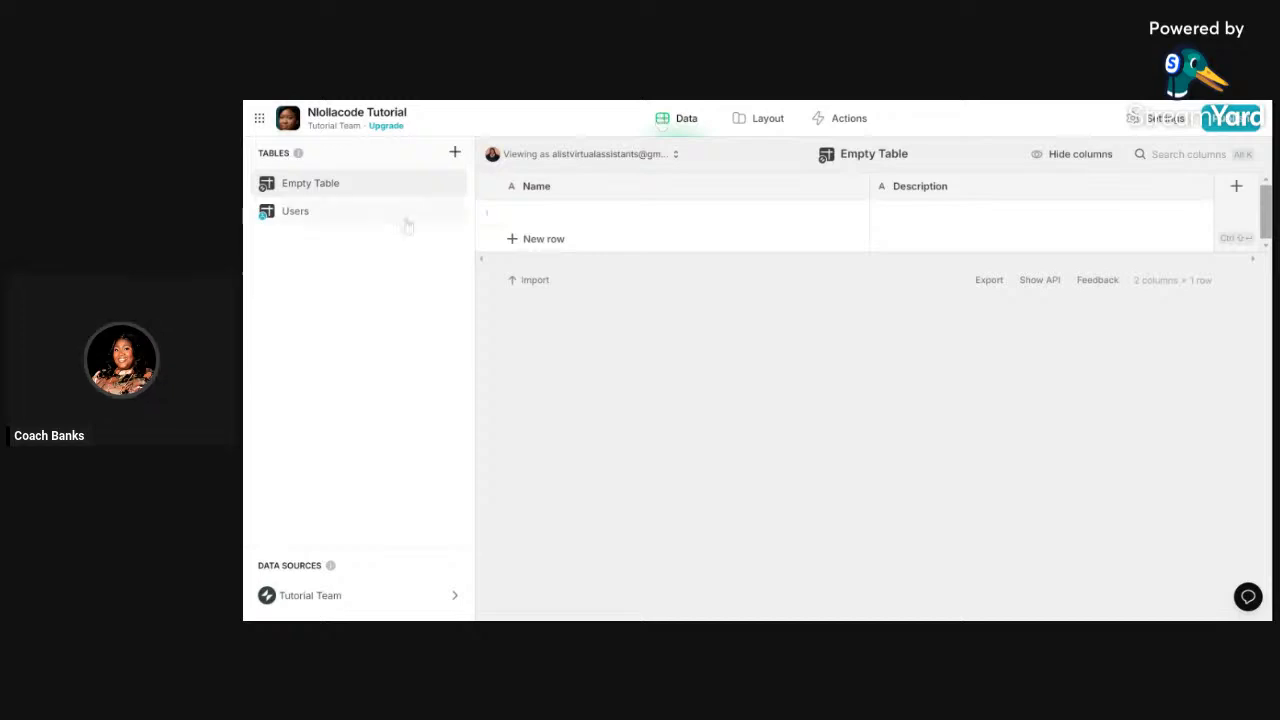
pyautogui.doubleClick(384, 188)
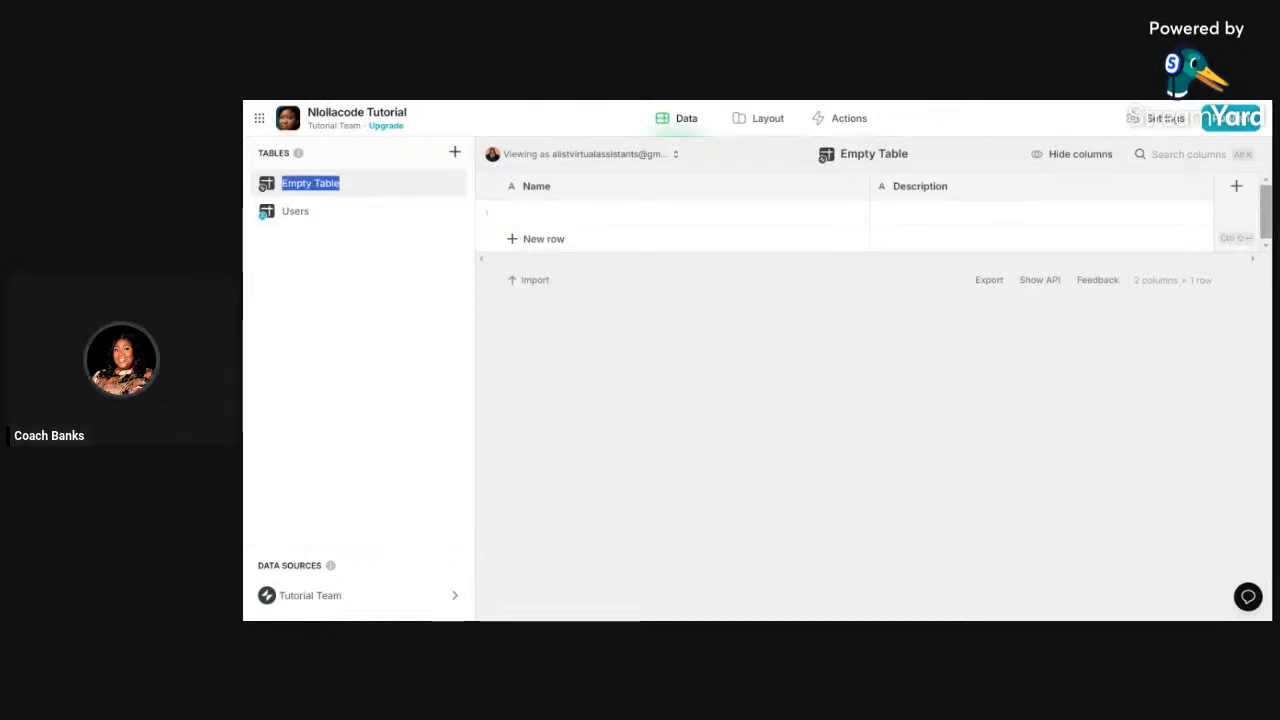
pyautogui.write('Home')
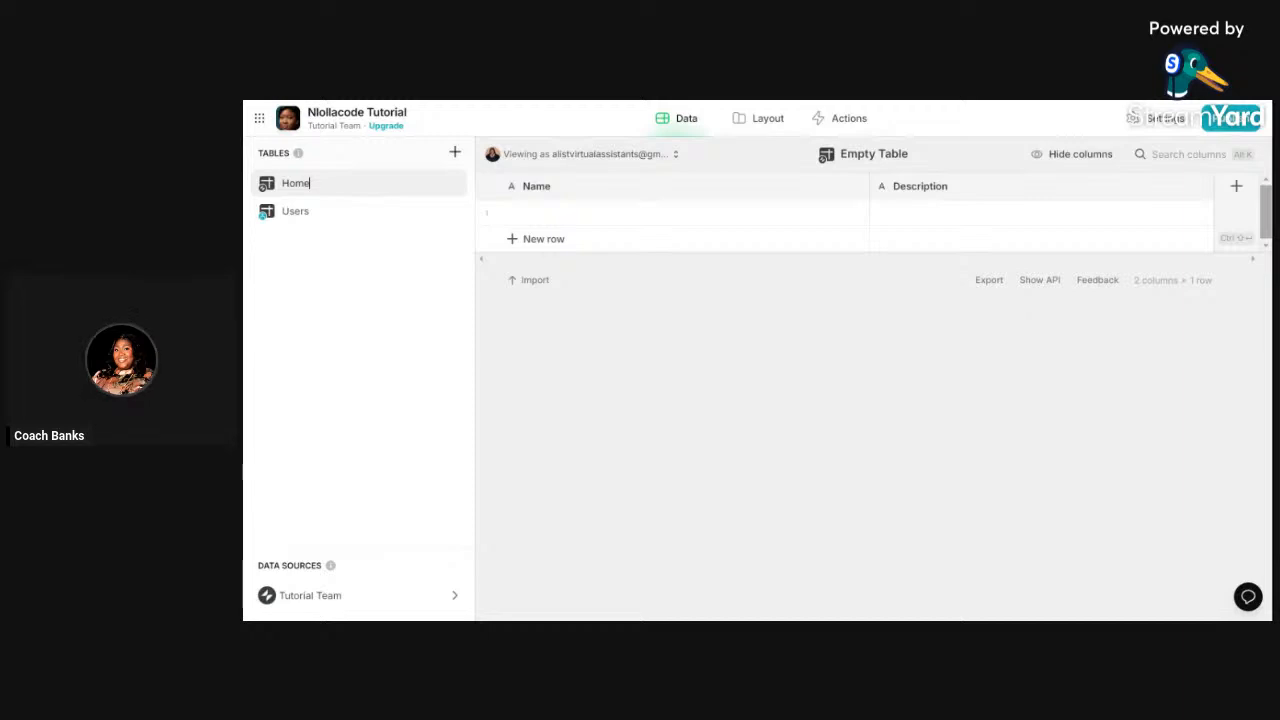
pyautogui.click(455, 152)
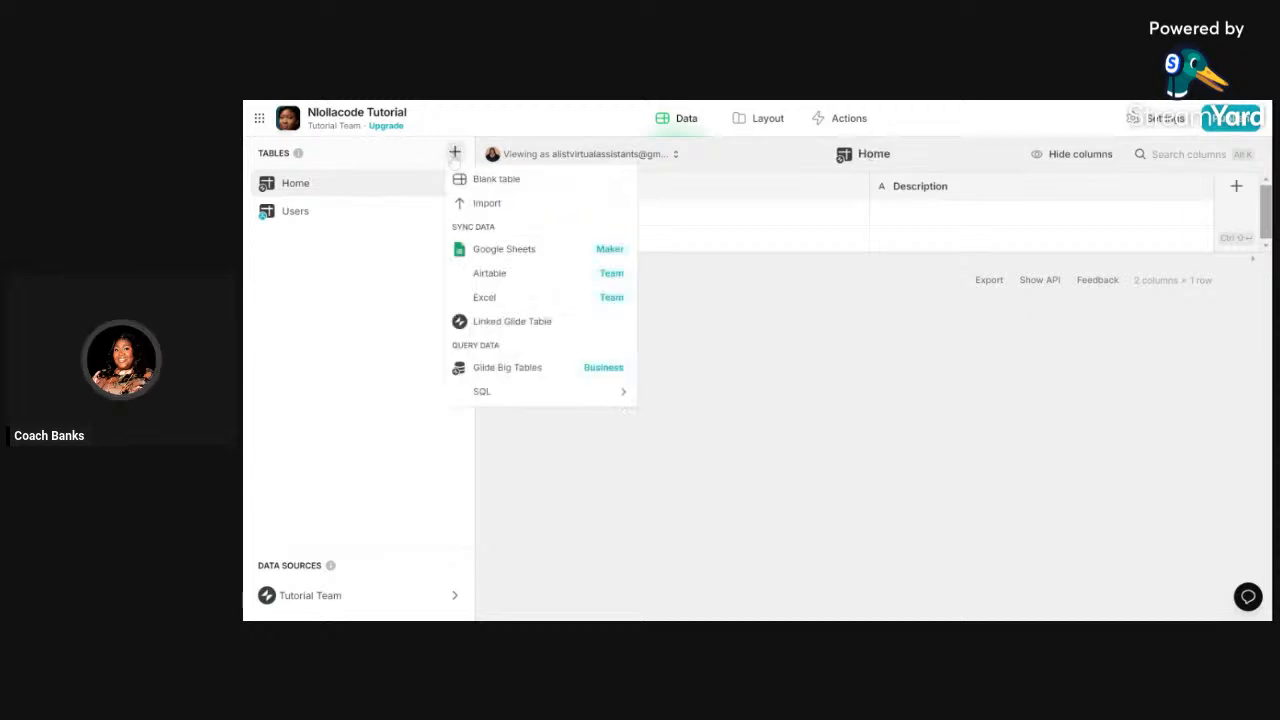
pyautogui.click(496, 179)
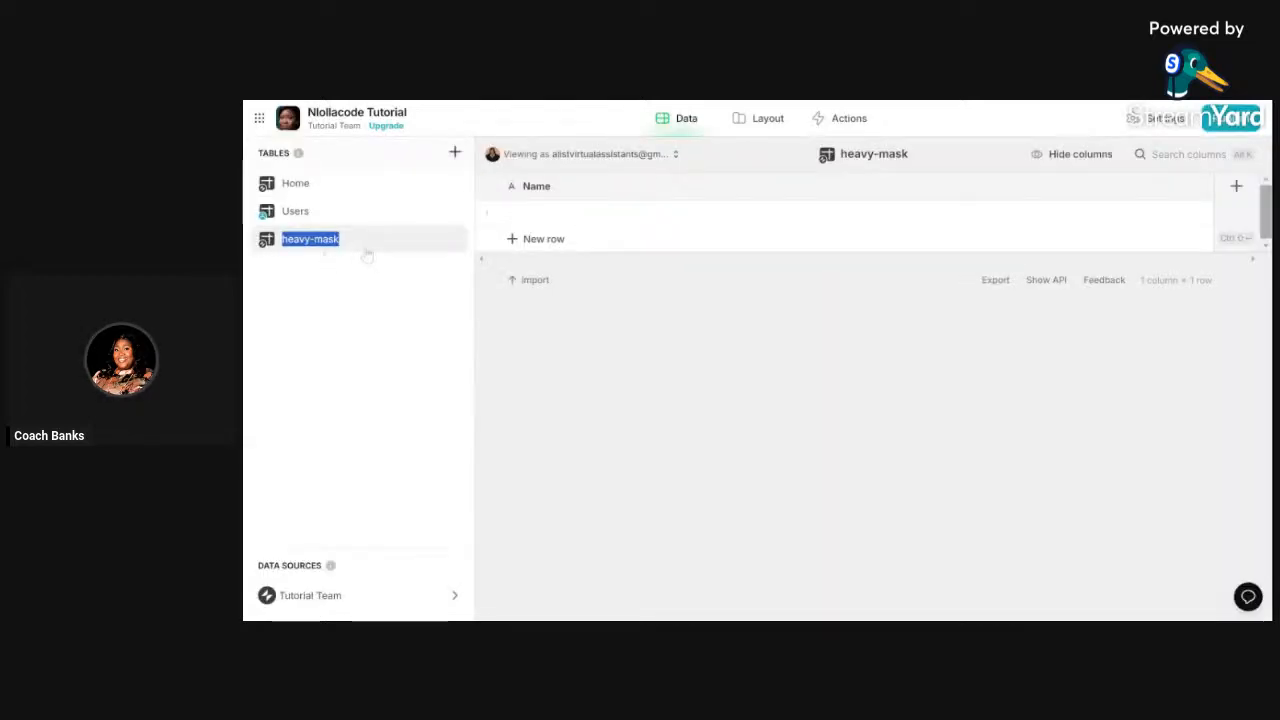
pyautogui.write('Dashboard')
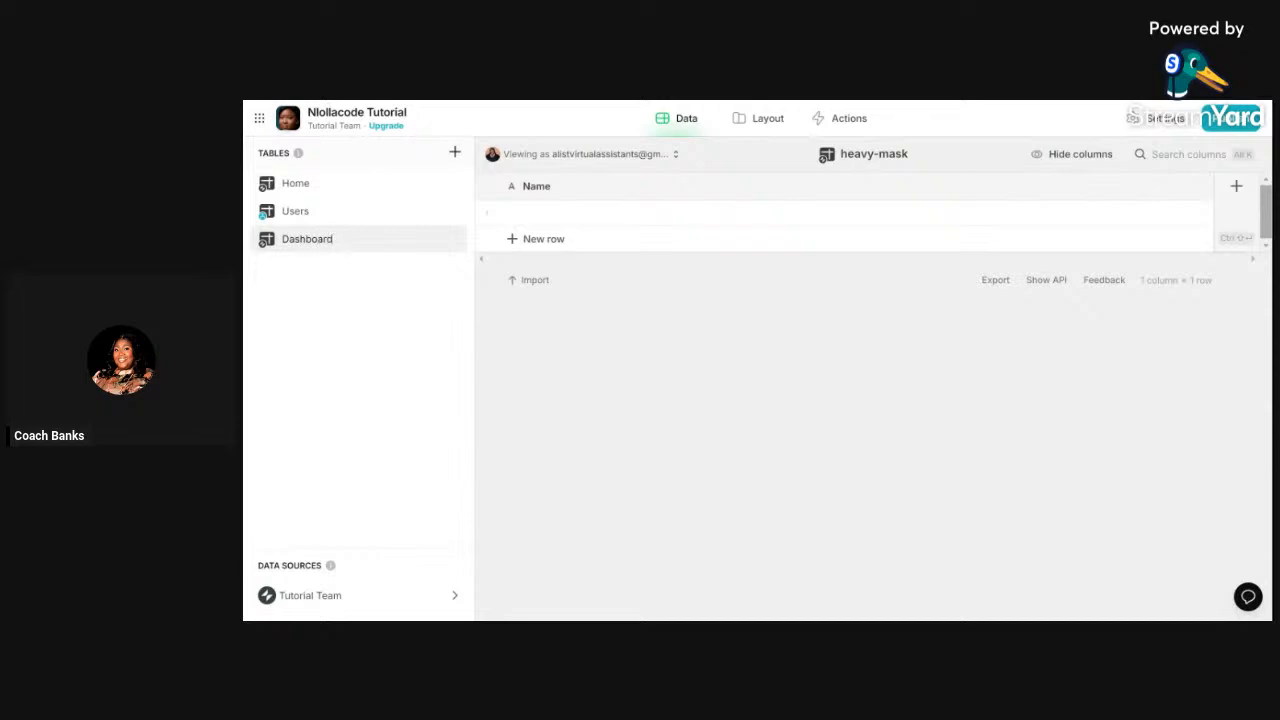
# - Add a blank data table named To Do List
pyautogui.click(455, 152)
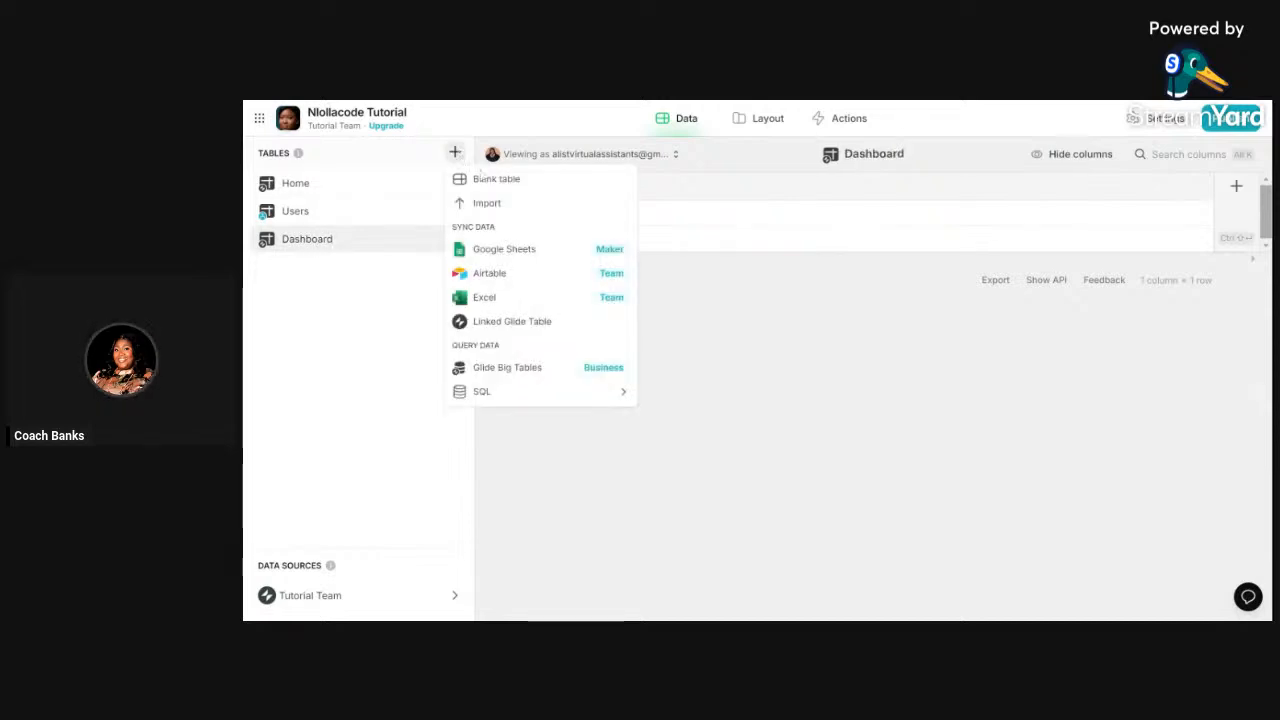
pyautogui.click(495, 180)
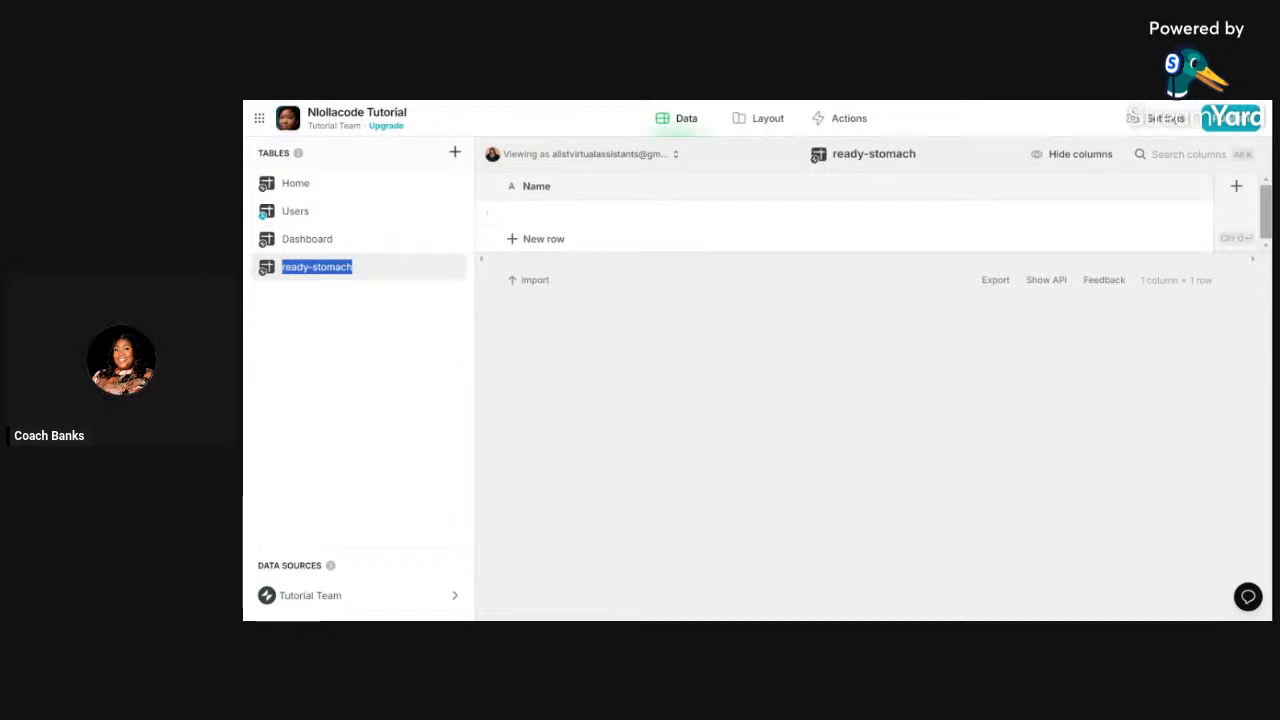
pyautogui.write('To D')
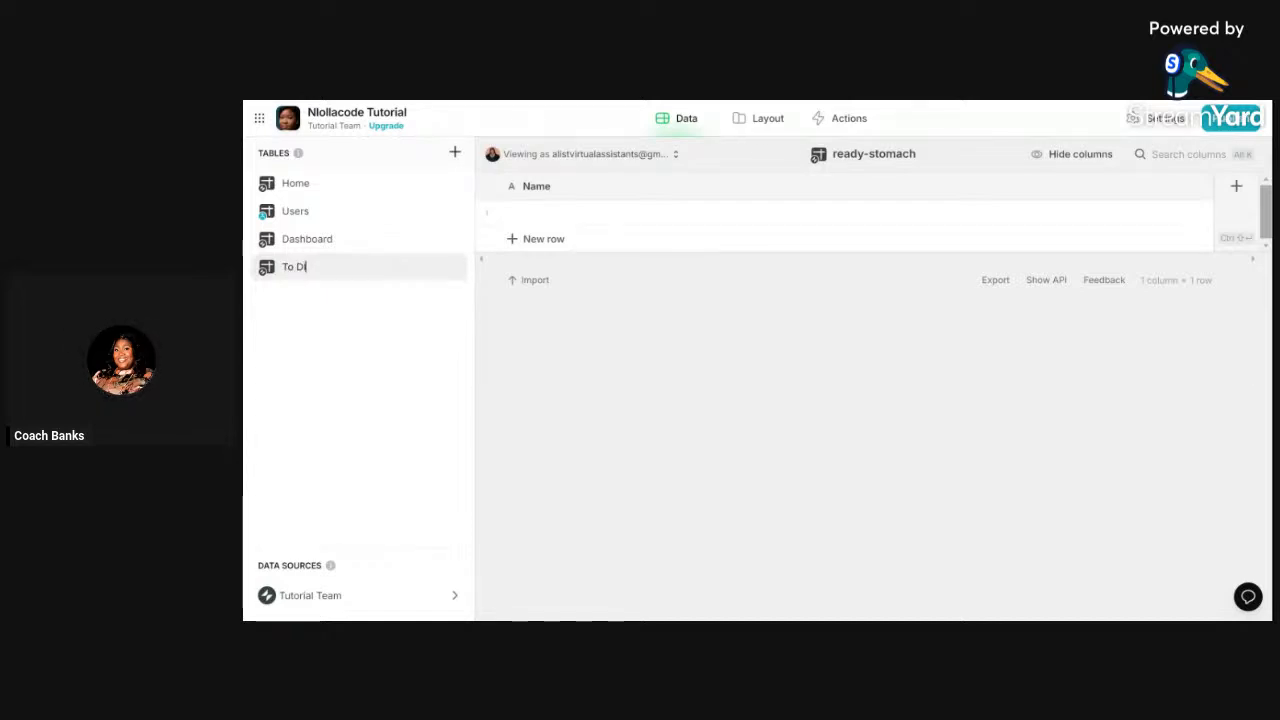
pyautogui.write('o List')
pyautogui.click(616, 376)
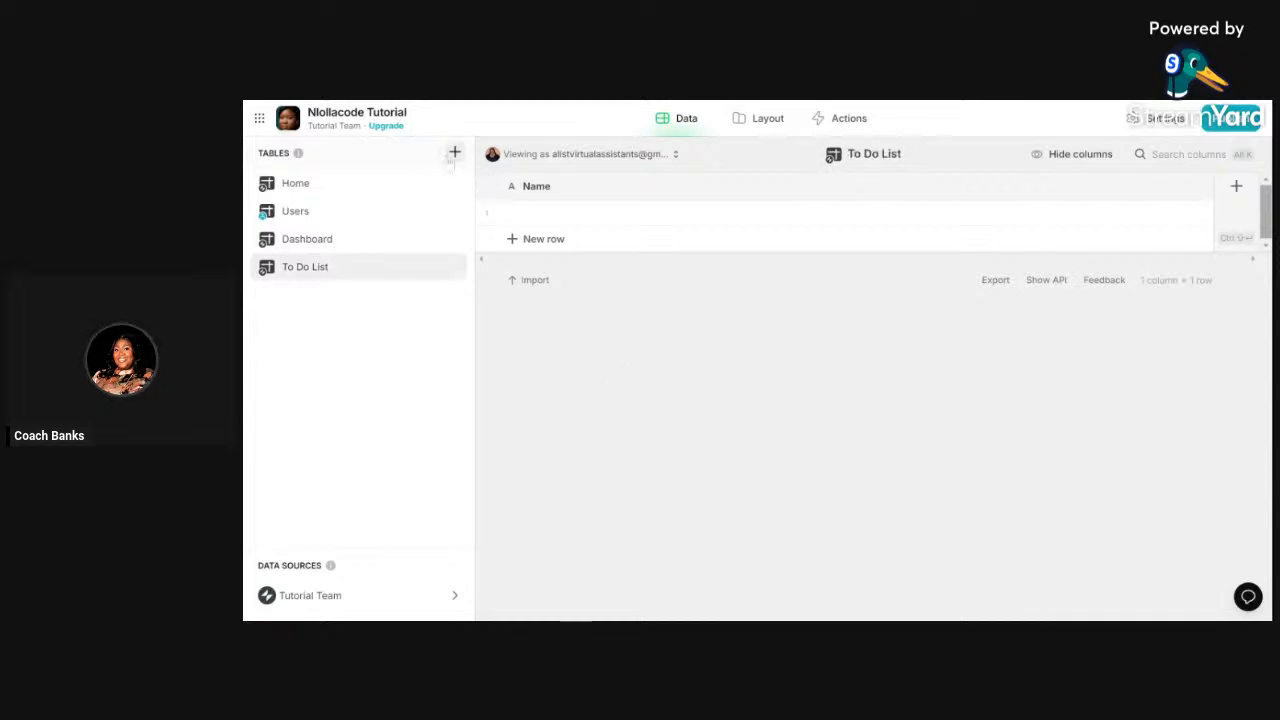
# - Add another blank data table named Calendar
pyautogui.click(455, 152)
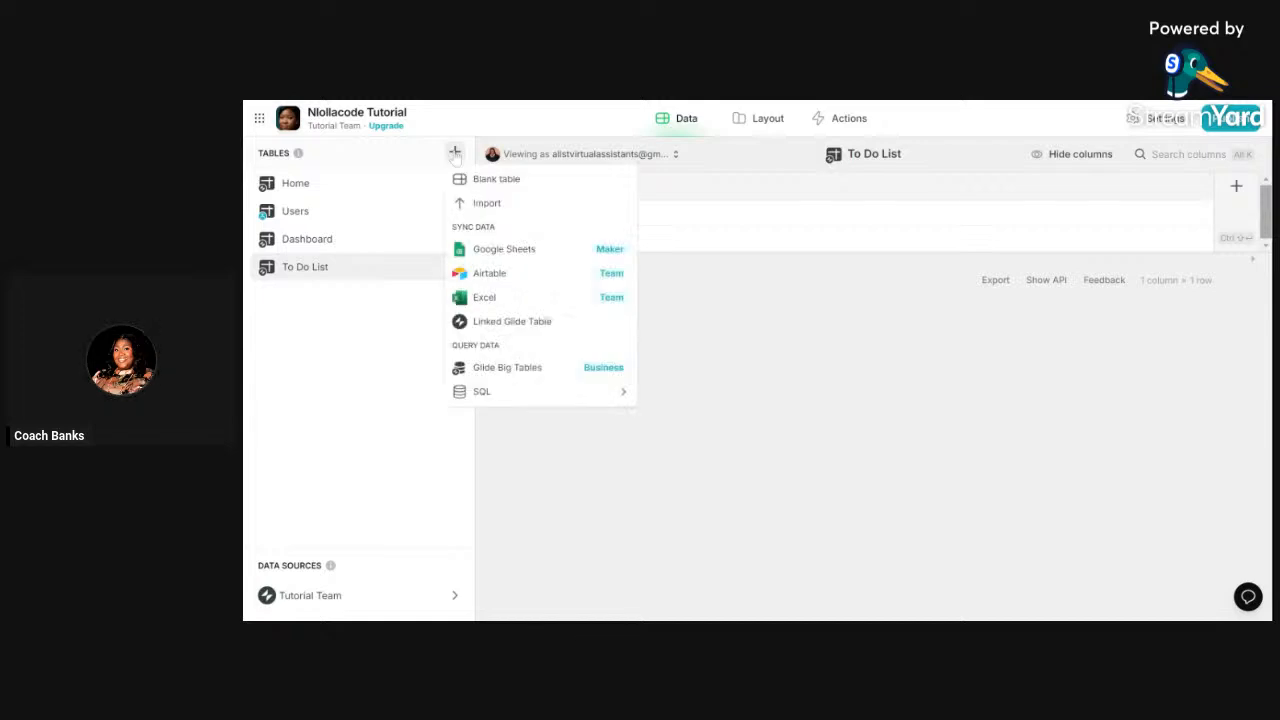
pyautogui.click(497, 179)
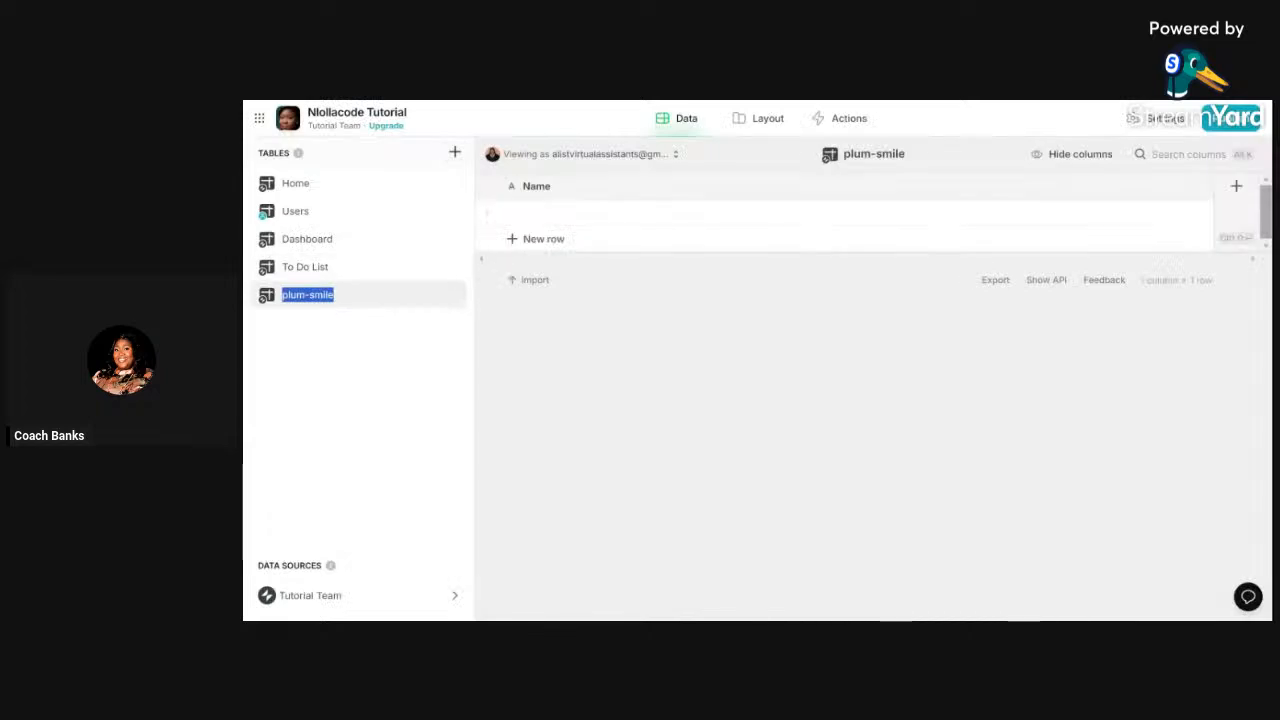
pyautogui.write('Ca')
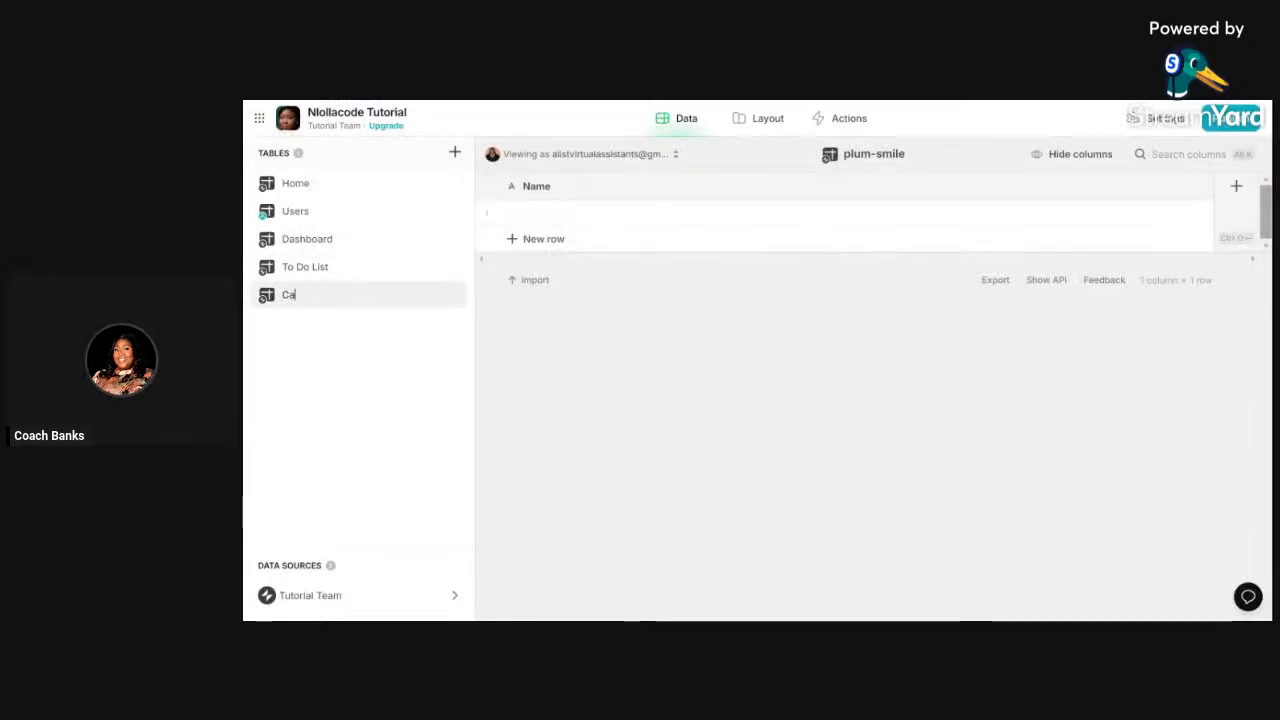
pyautogui.write('lendar')
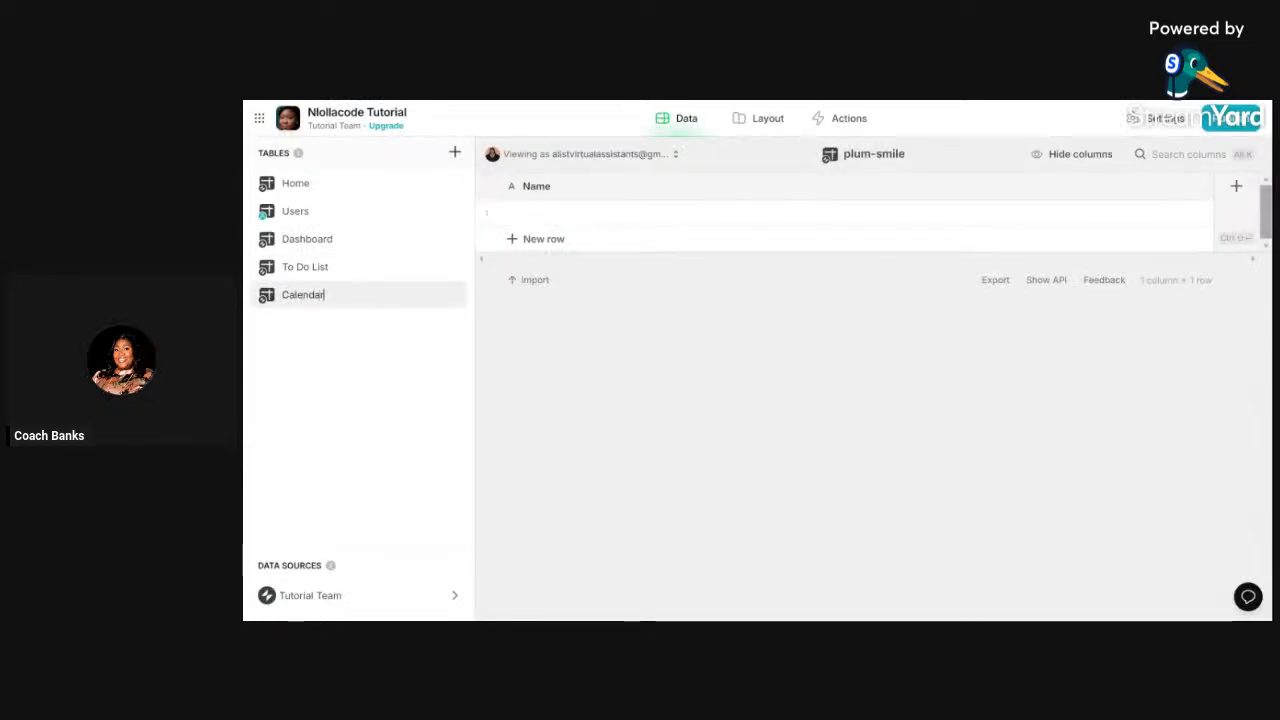
pyautogui.press('Return')
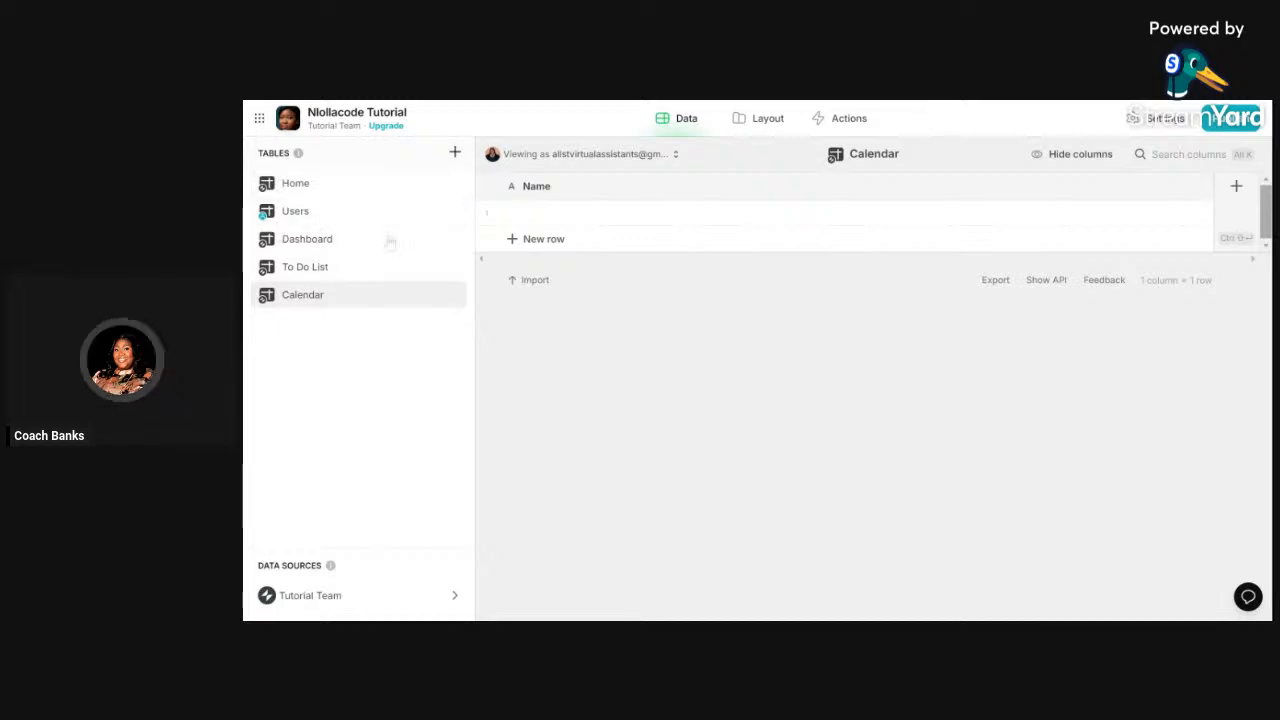
# - Return to the Layout editor, select Home Page, then switch to the Creately flowchart
pyautogui.click(760, 124)
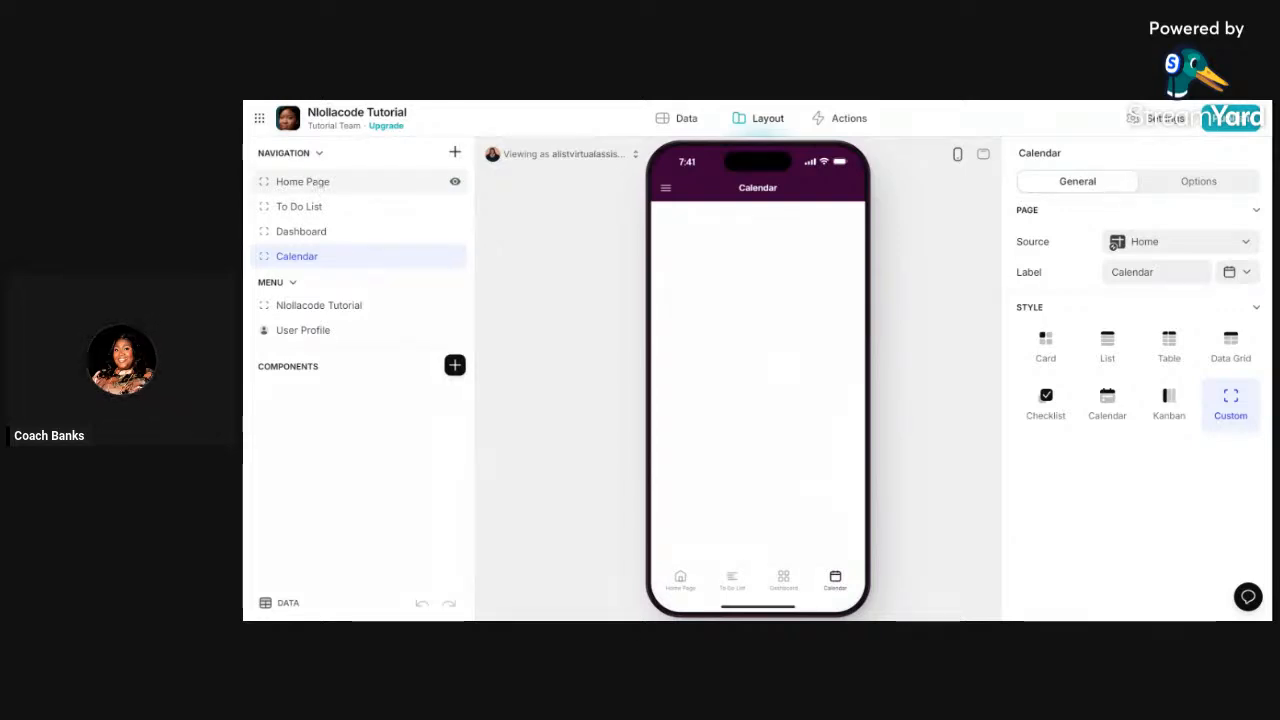
pyautogui.click(316, 186)
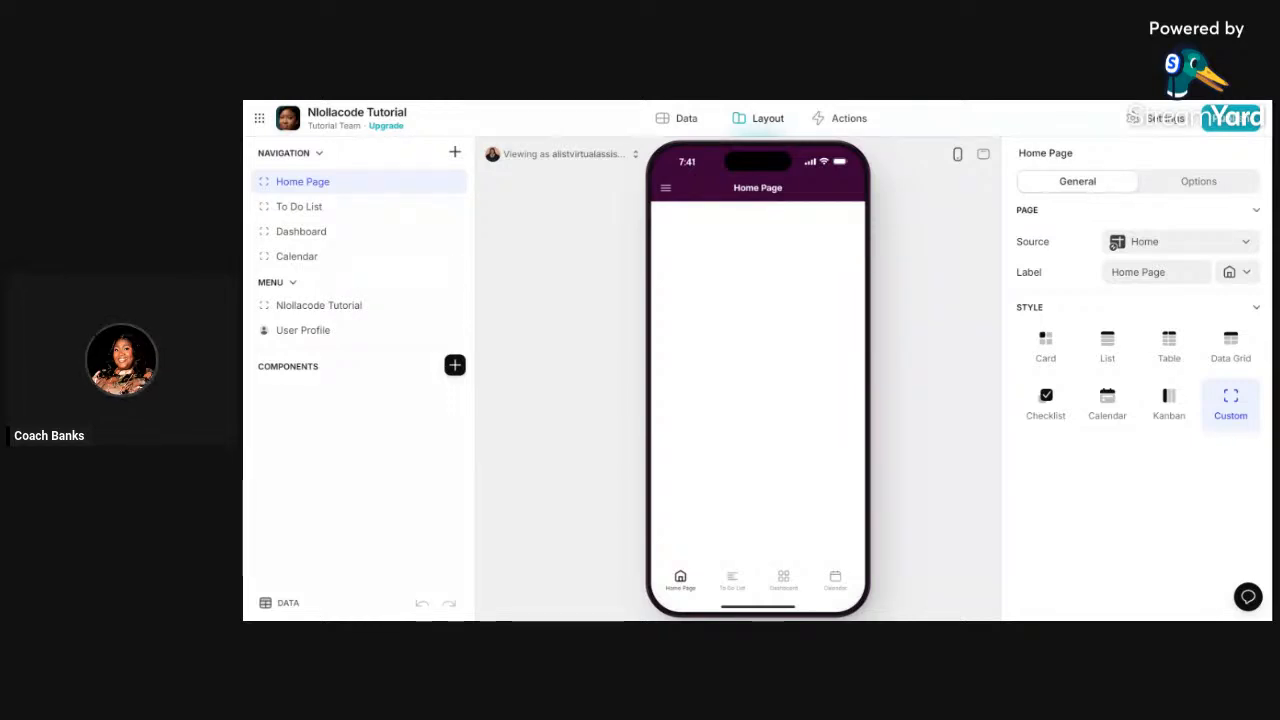
pyautogui.hotkey('ctrl', 'Tab')
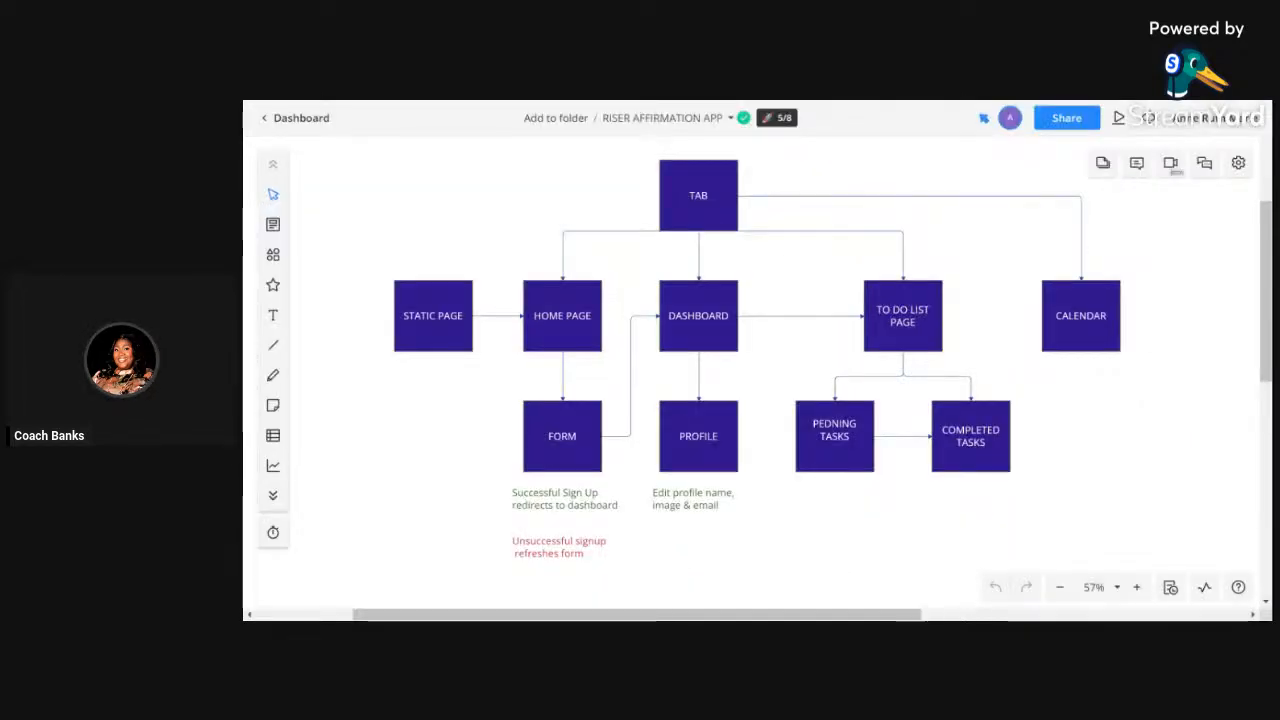
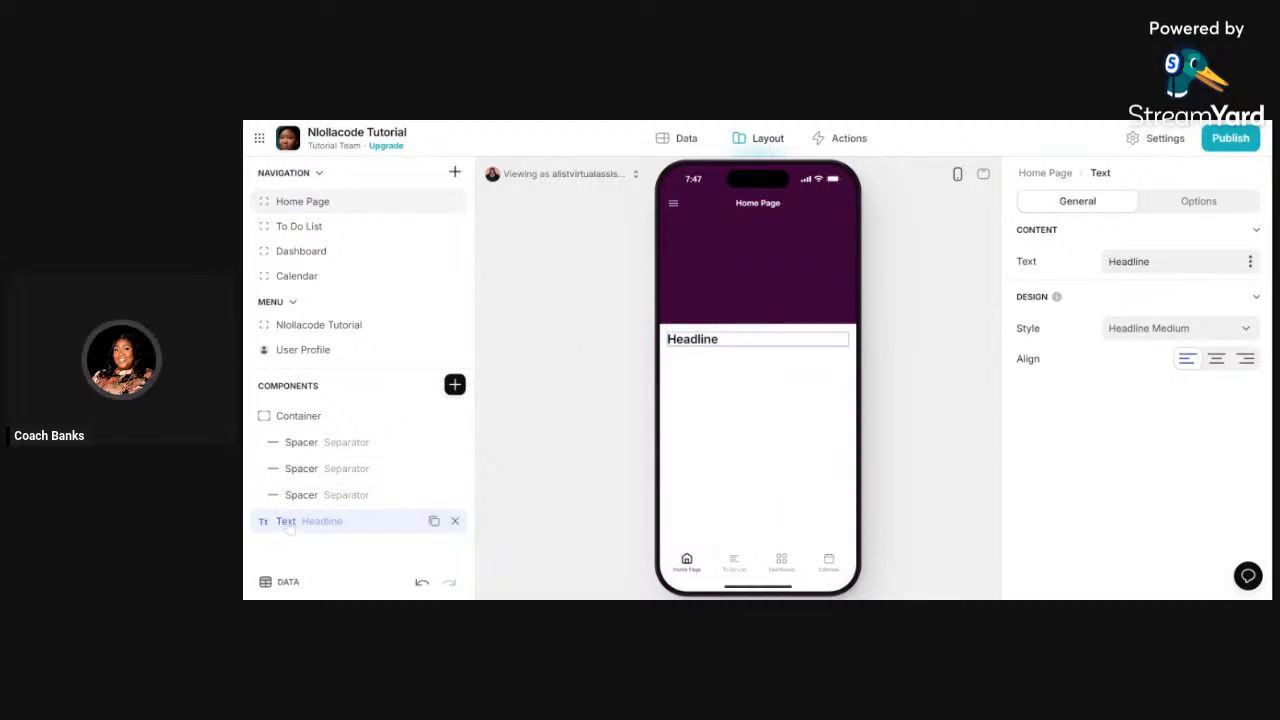
# - Move the Headline text into the purple container, below the three spacers
pyautogui.moveTo(289, 531); pyautogui.dragTo(310, 512)
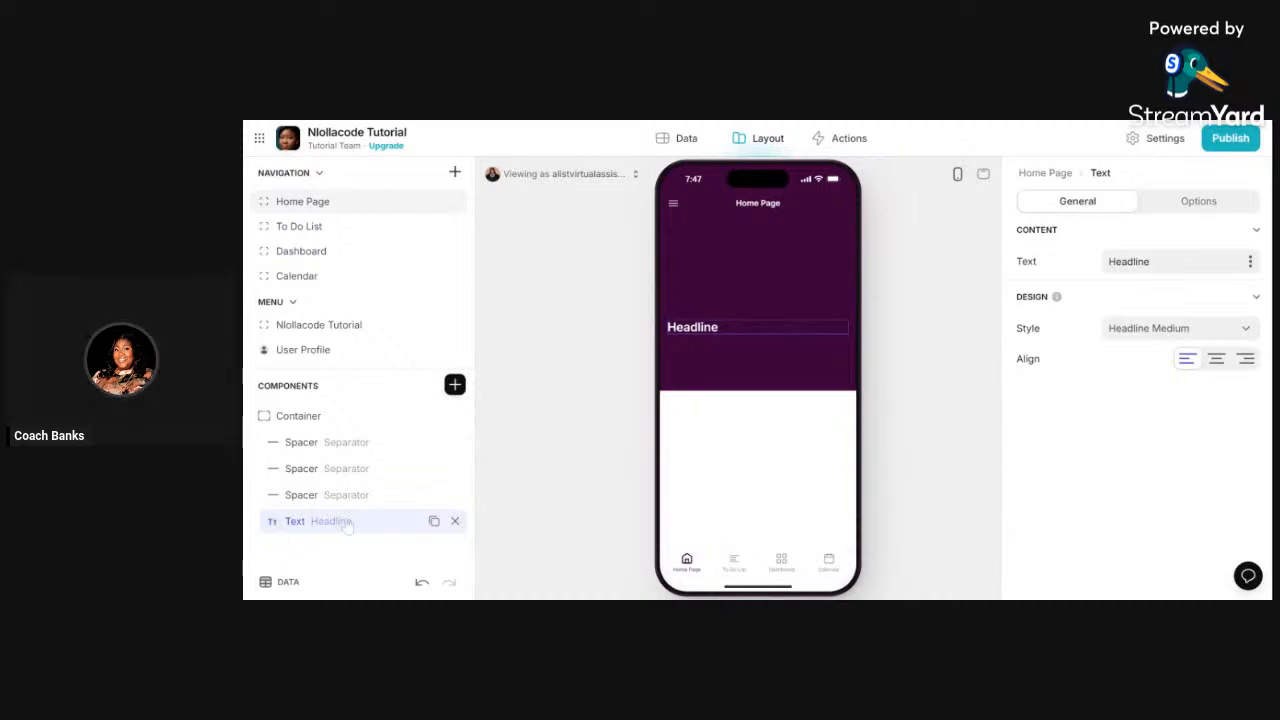
# - Reposition the Headline text inside the purple container and bring up its text style choices
pyautogui.moveTo(346, 527); pyautogui.dragTo(330, 539)
pyautogui.click(1197, 340)
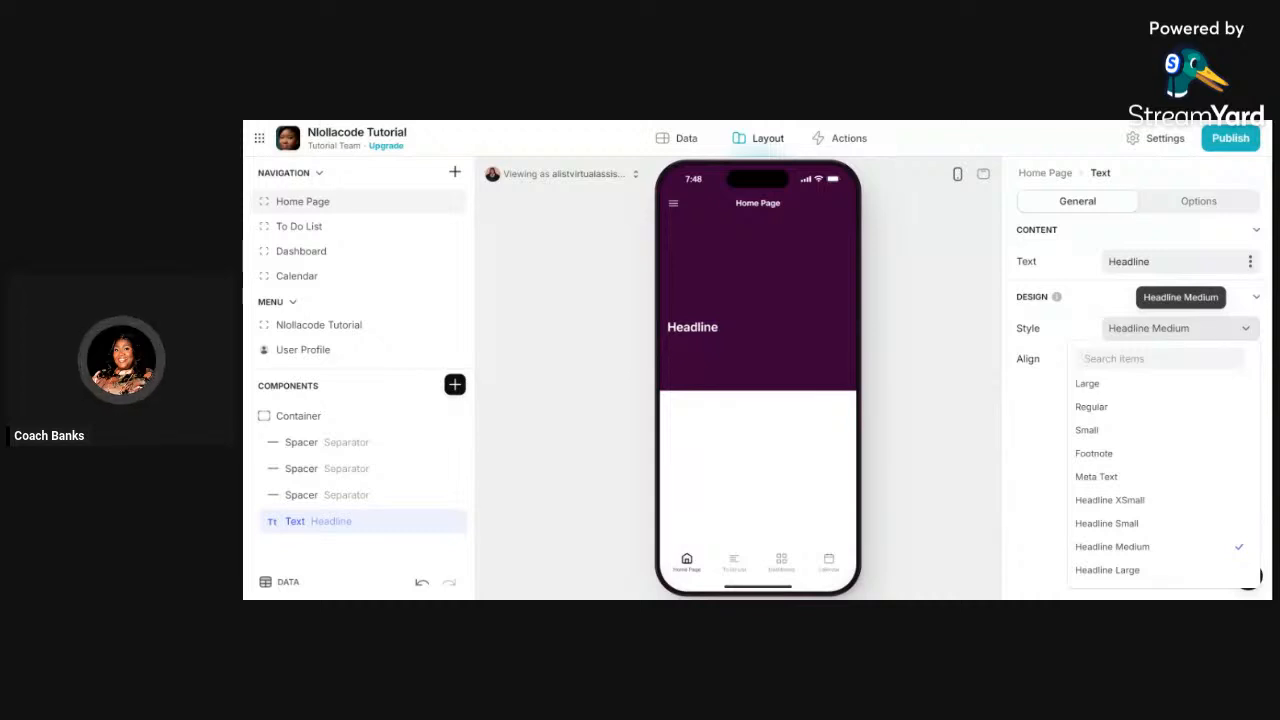
# - Make the headline centred Headline Large text welcoming viewers to the creator's no-code apps tutorial
pyautogui.click(1109, 570)
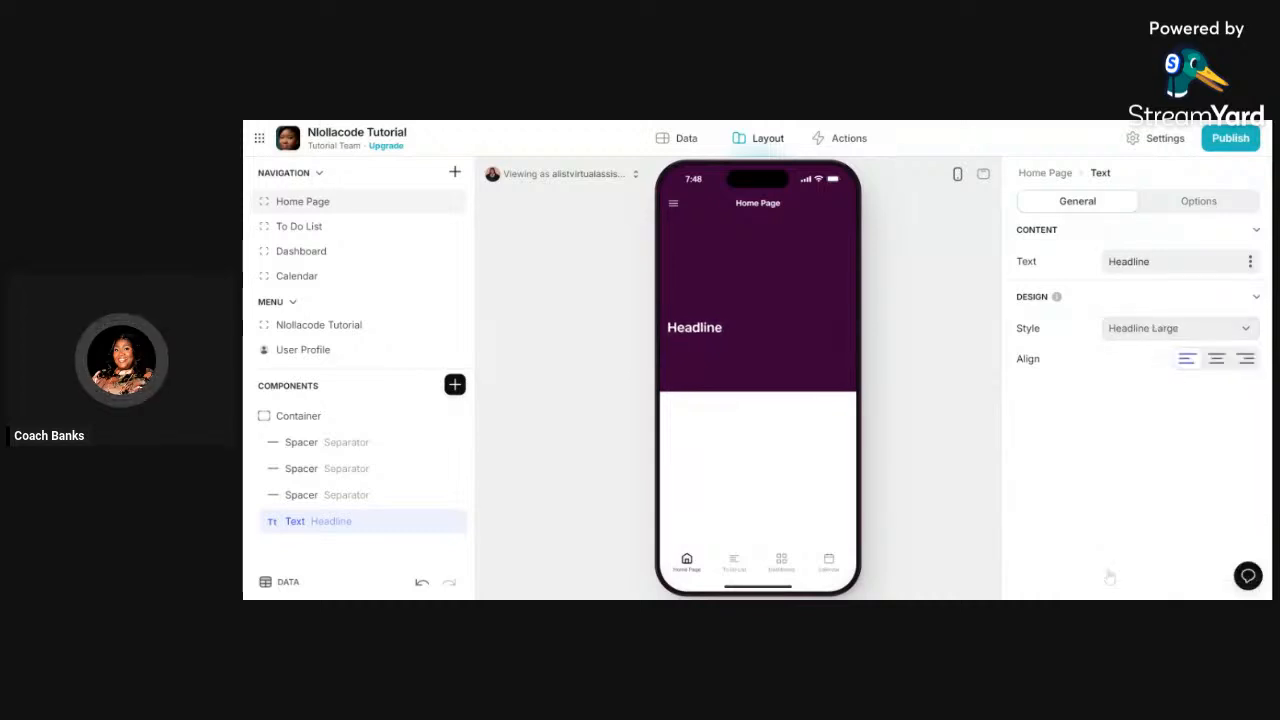
pyautogui.click(1217, 362)
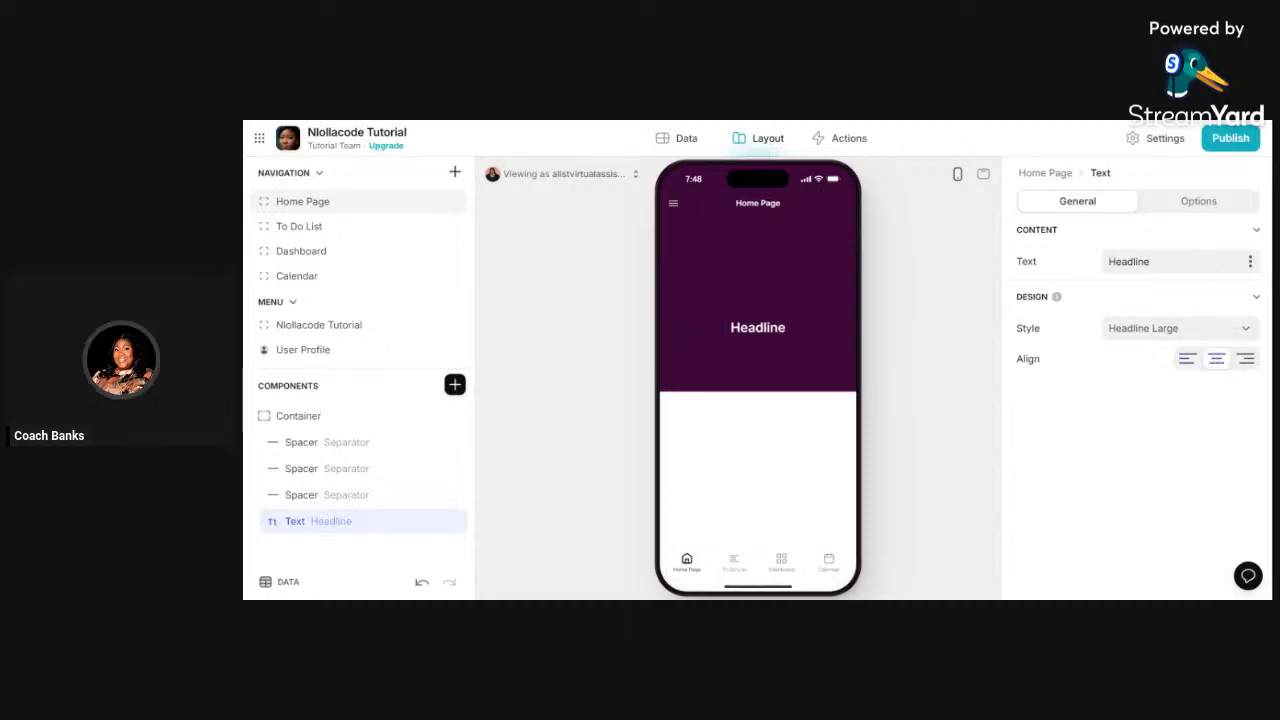
pyautogui.hotkey('ctrl', 'a')
pyautogui.write('W')
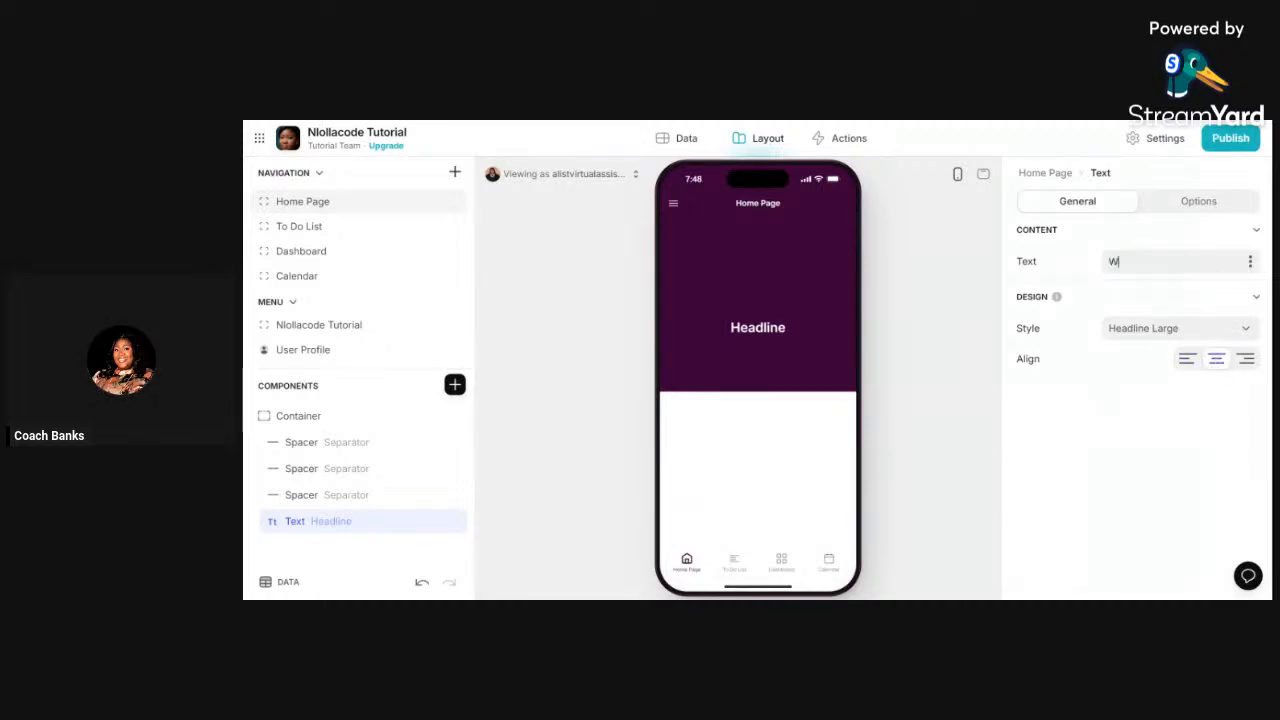
pyautogui.write('elcome To Banke')
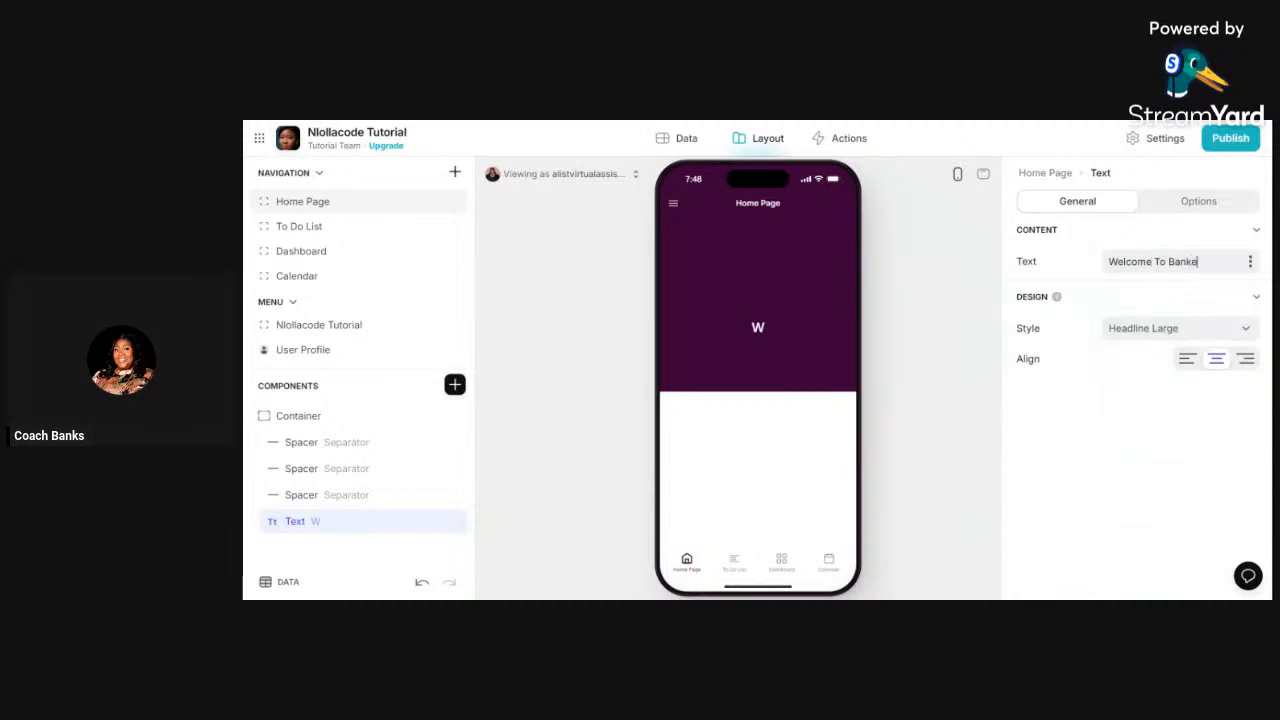
pyautogui.write("'s T")
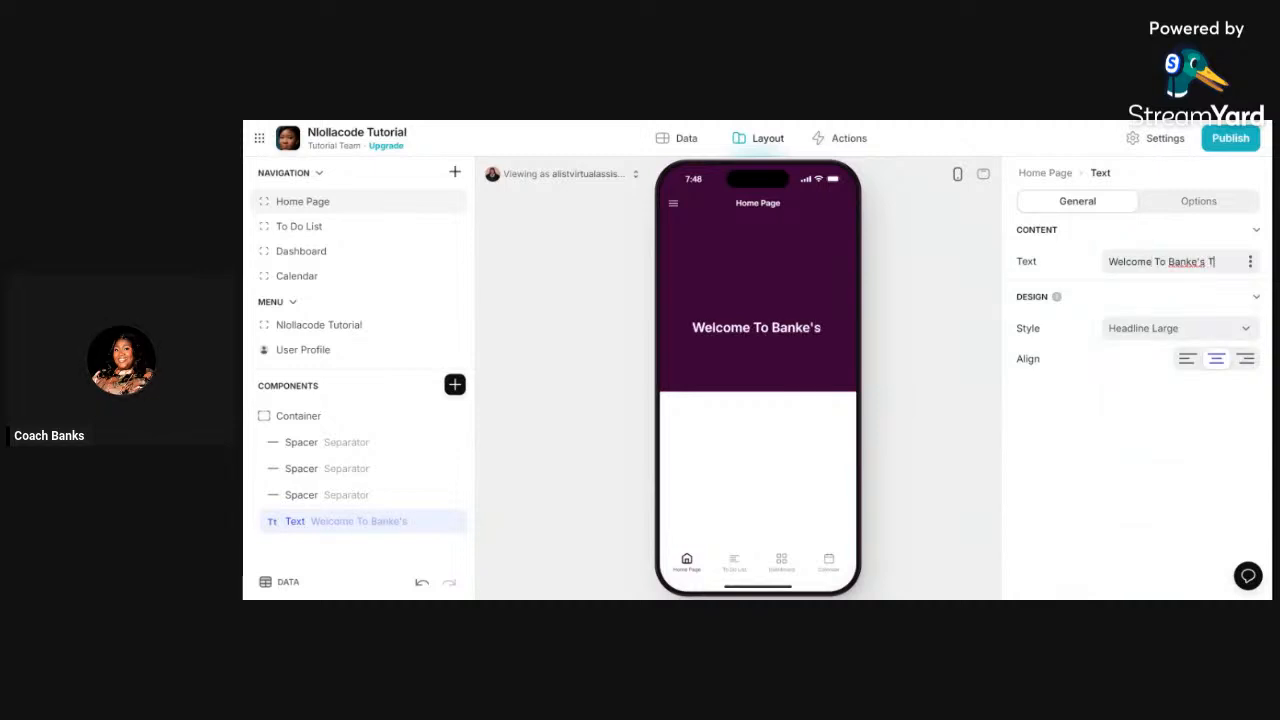
pyautogui.write('utorial ')
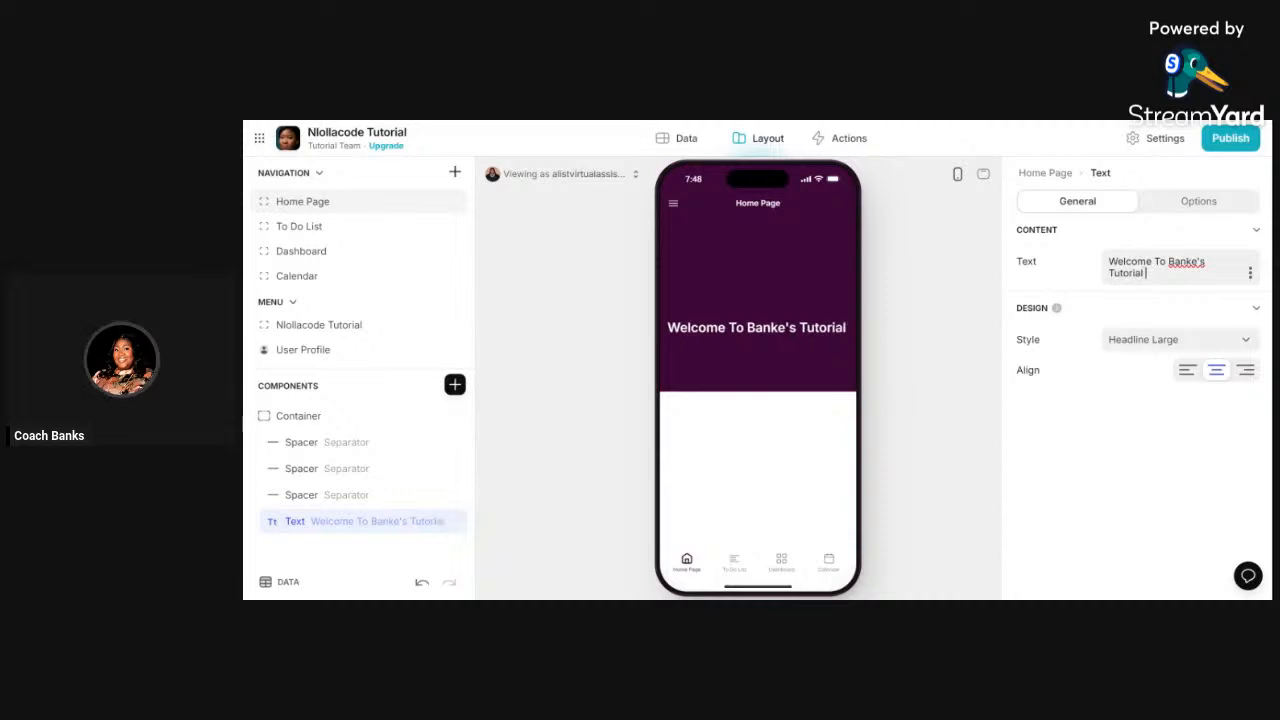
pyautogui.write('On No Code Apps')
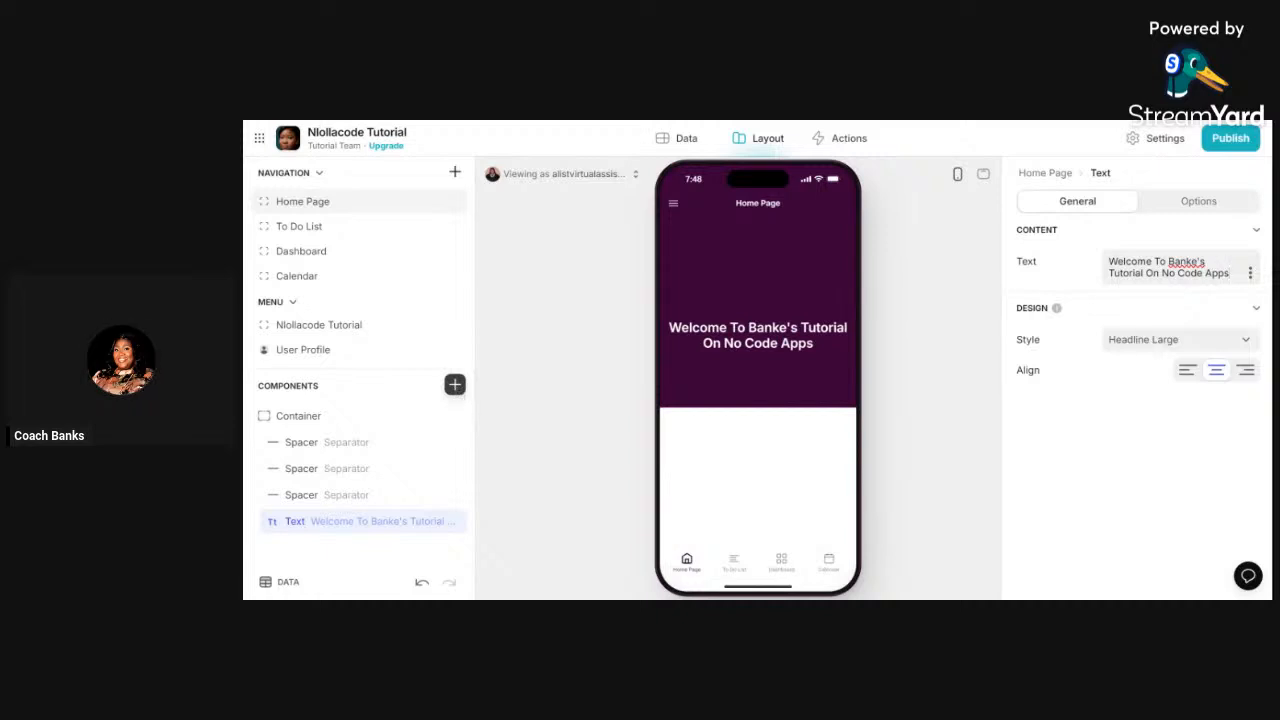
pyautogui.click(455, 385)
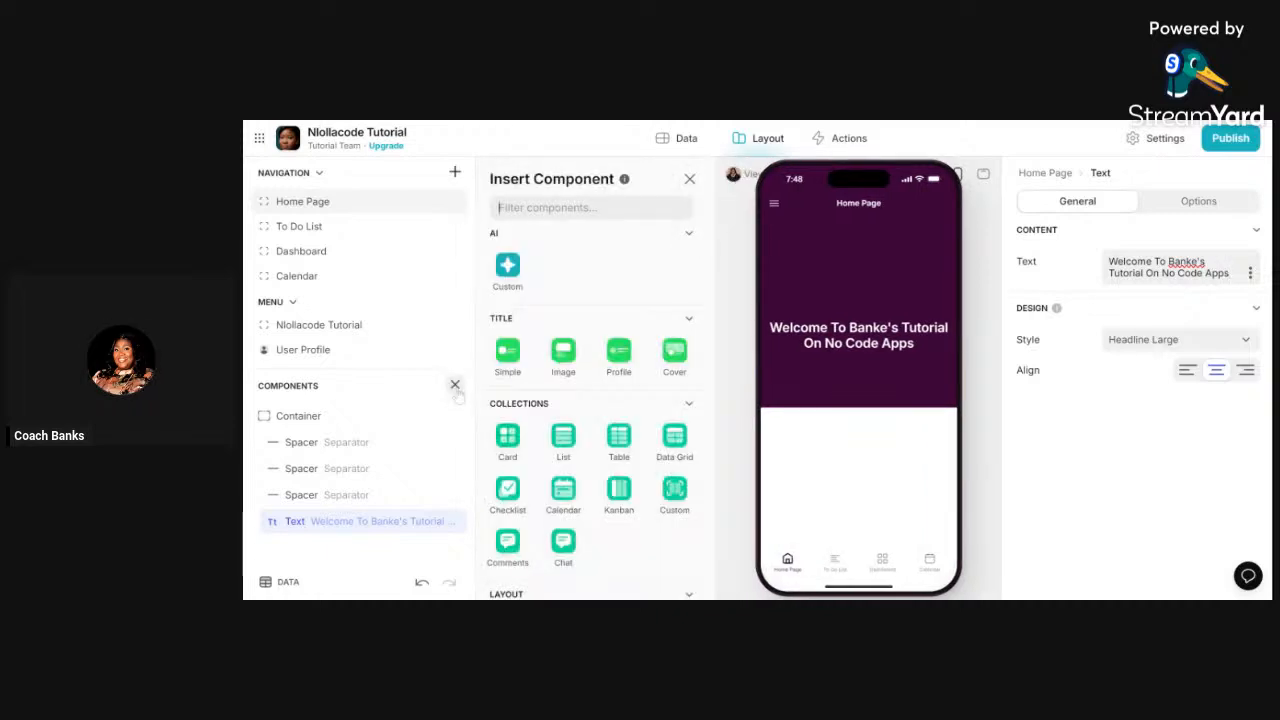
# - Filter components for 'butt' and add a Go! Button Block below the welcome headline
pyautogui.scroll(-4, 632, 425)
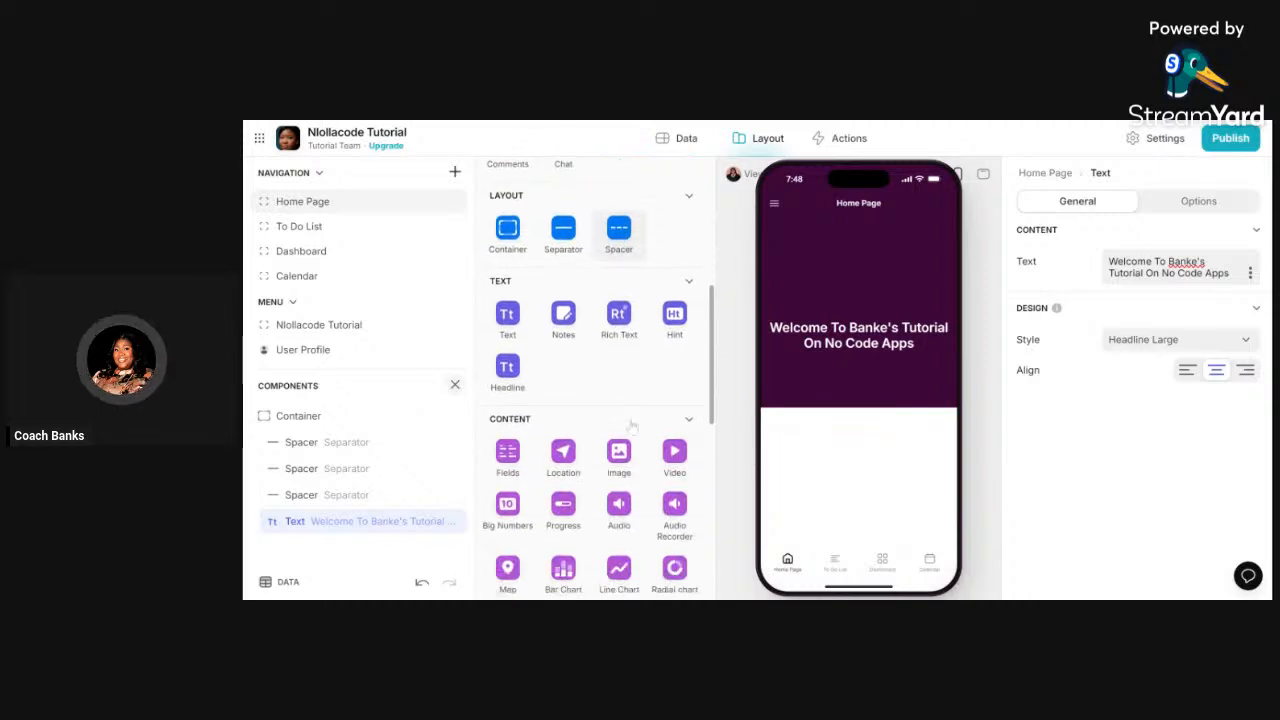
pyautogui.scroll(-2, 632, 425)
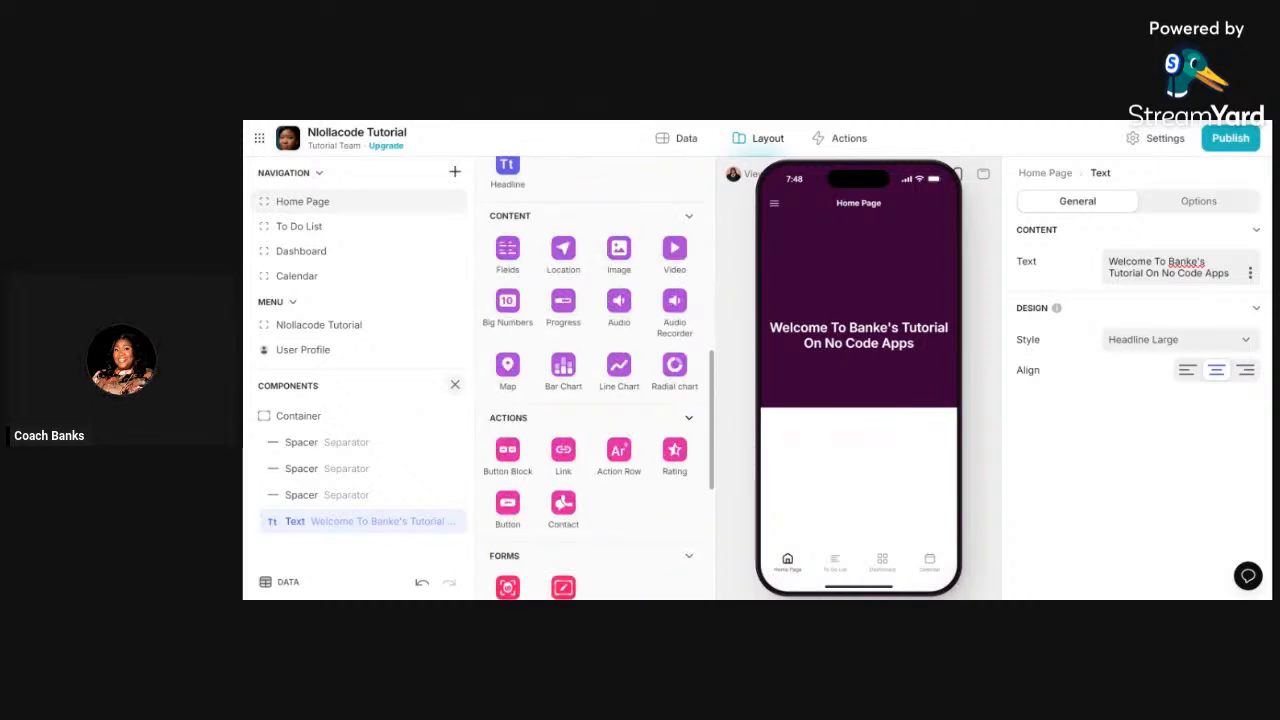
pyautogui.scroll(5, 590, 380)
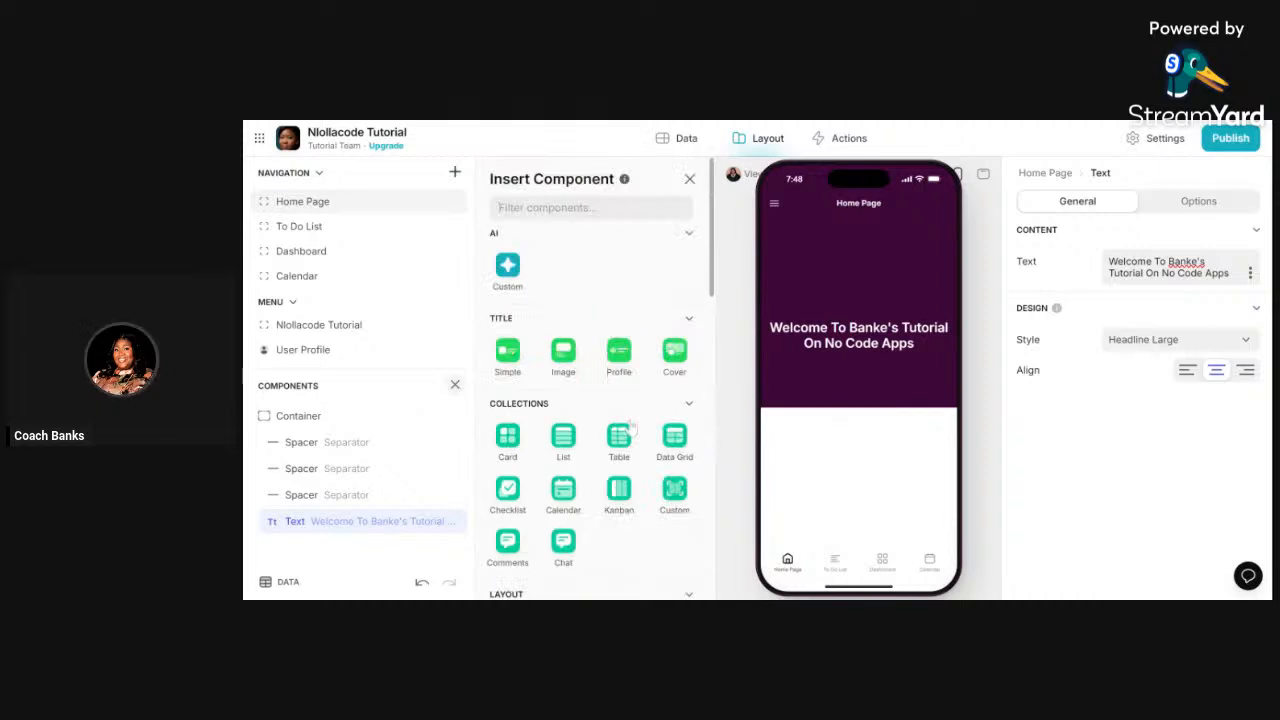
pyautogui.write('butt')
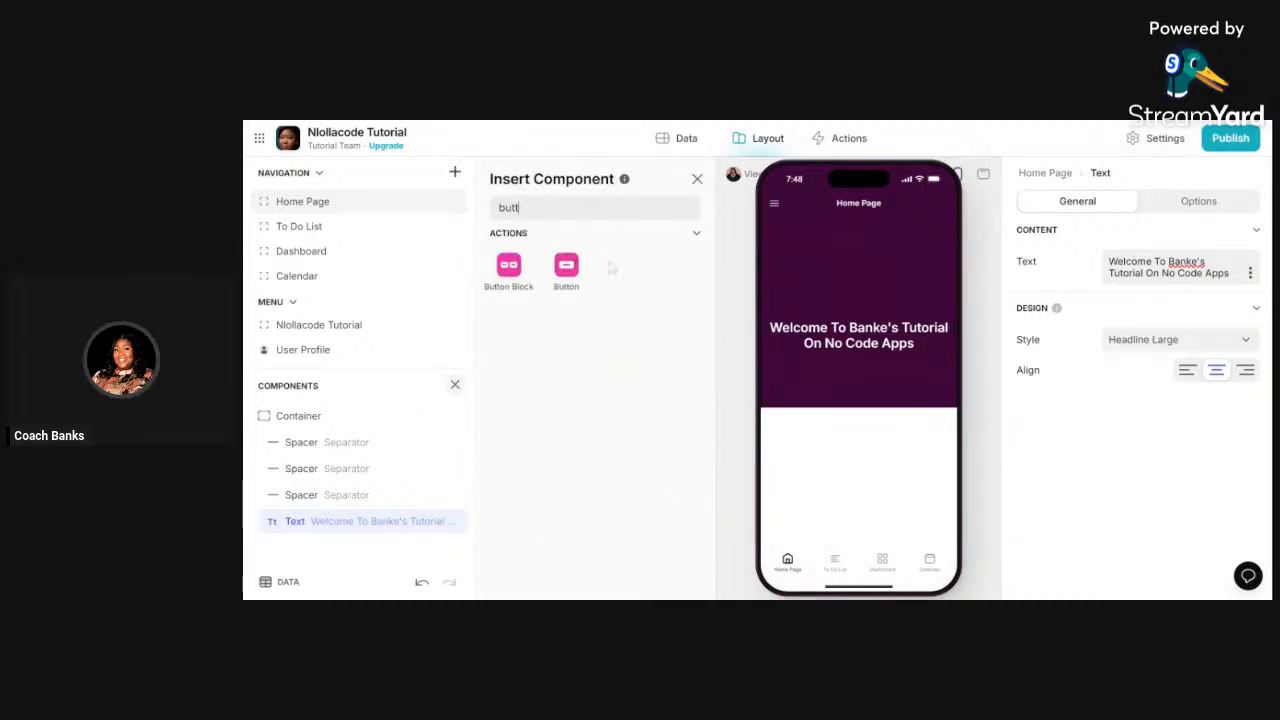
pyautogui.click(566, 268)
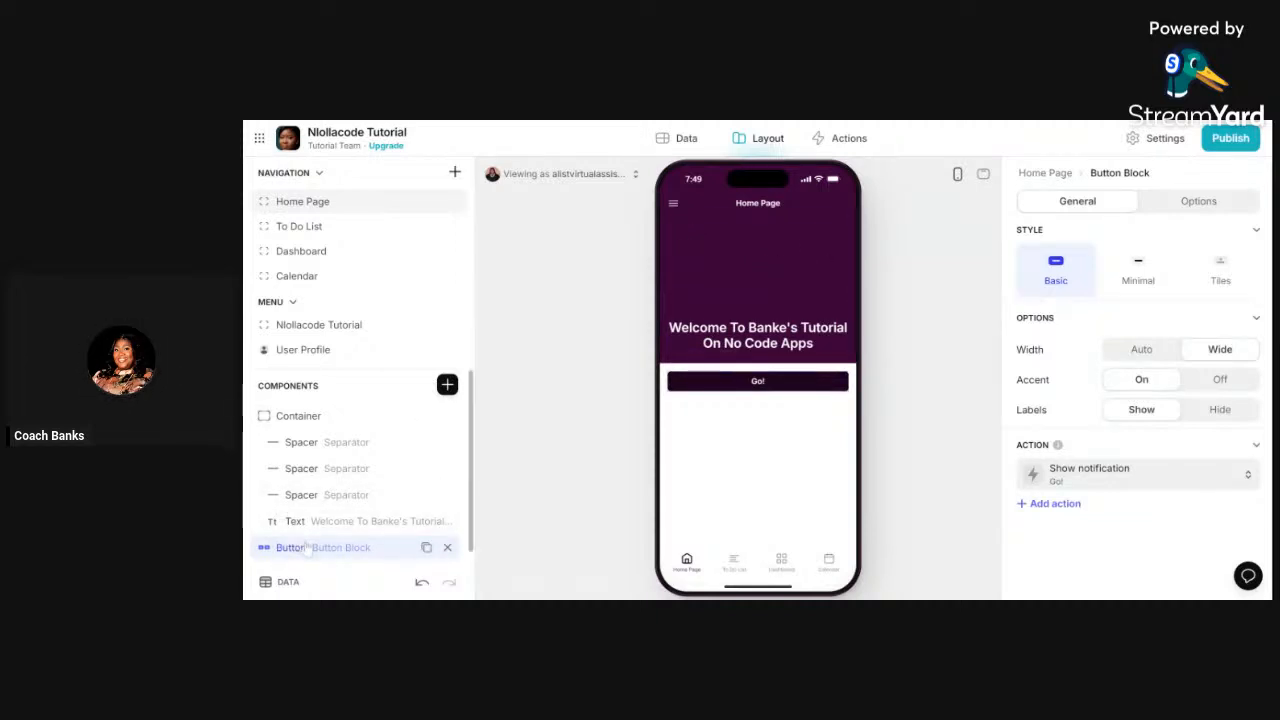
# - Move the Go! button block into the purple container beneath the headline
pyautogui.moveTo(308, 550); pyautogui.dragTo(323, 538)
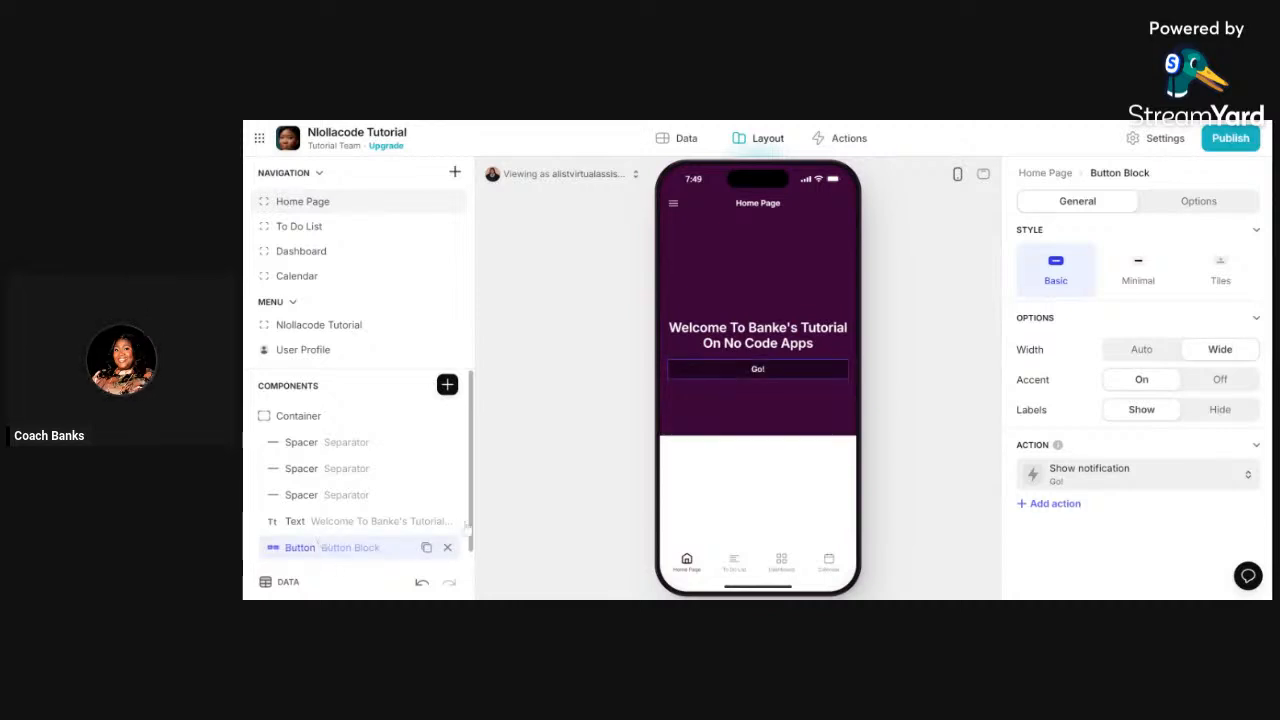
pyautogui.click(884, 372)
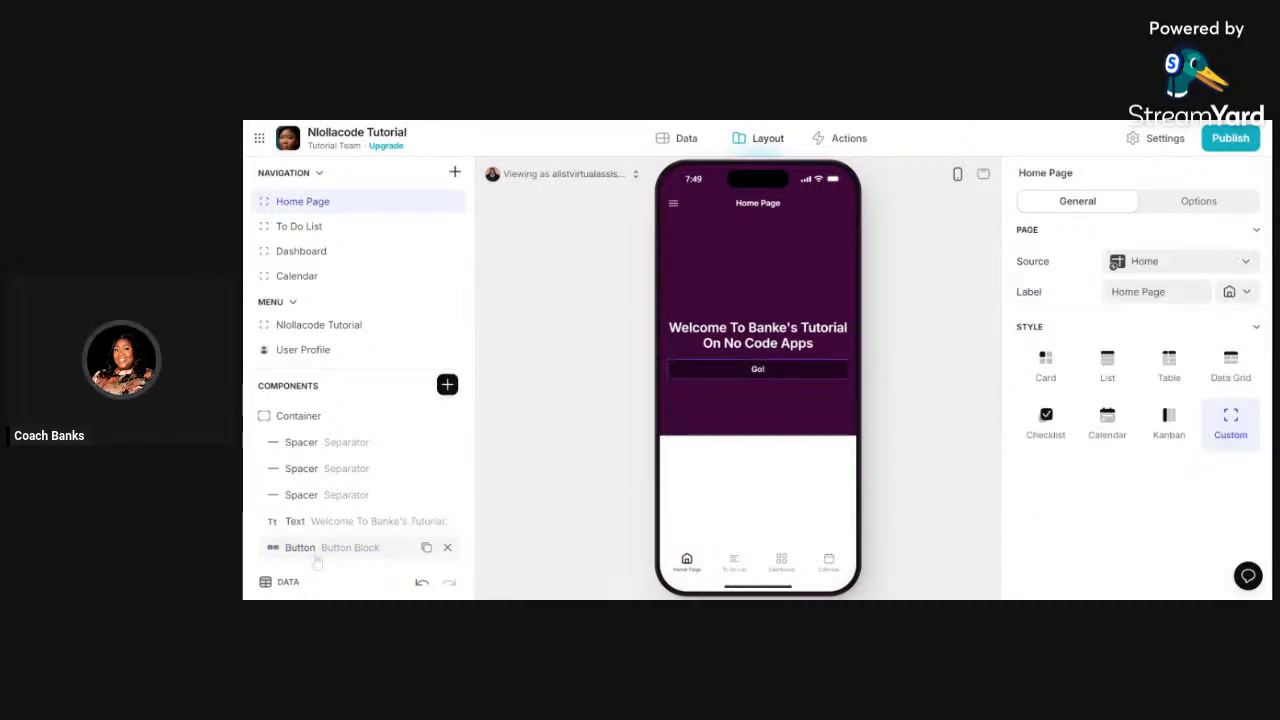
pyautogui.click(362, 555)
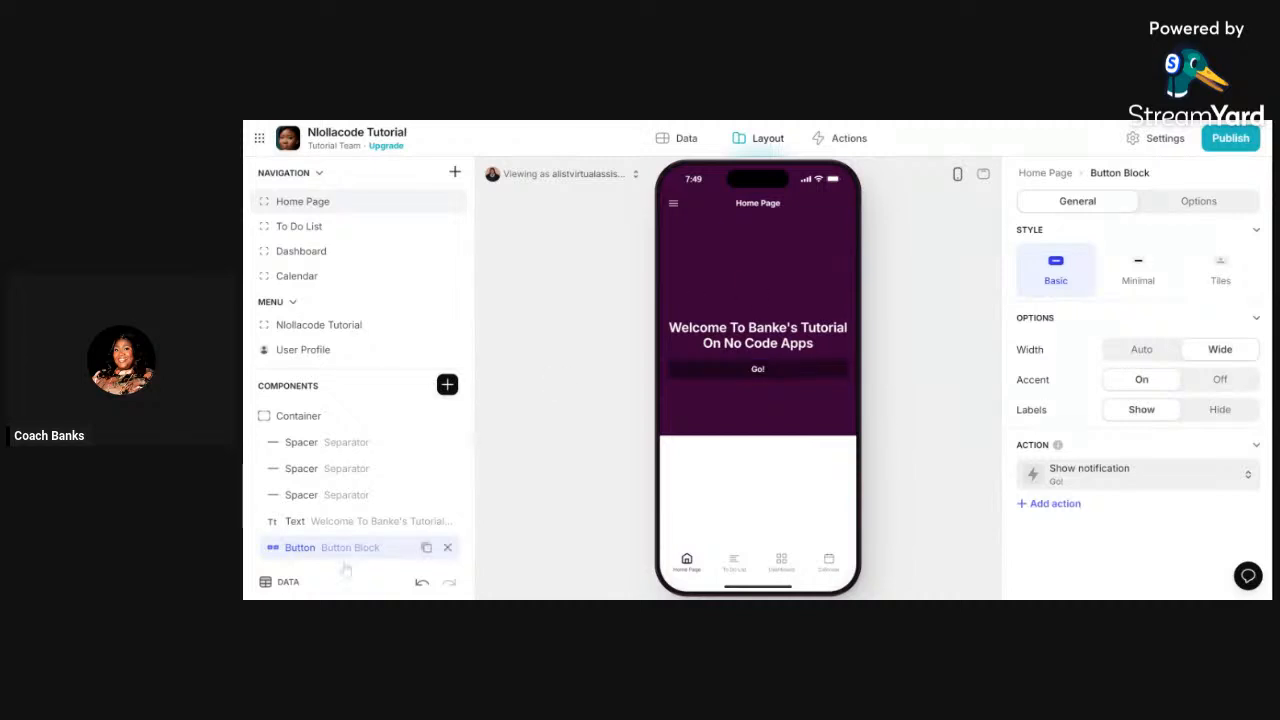
pyautogui.scroll(-1, 350, 420)
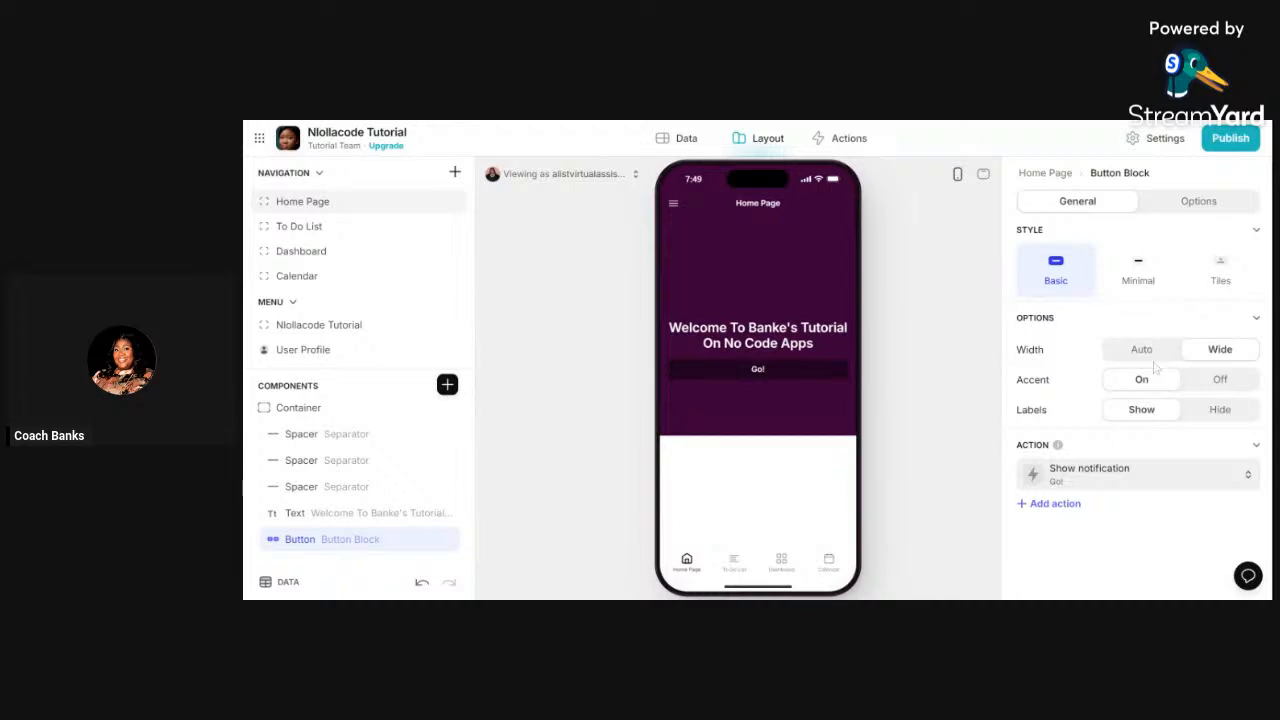
# - Turn the Go! button's accent Off, try Minimal and Tiles, and keep the Basic style
pyautogui.click(1234, 387)
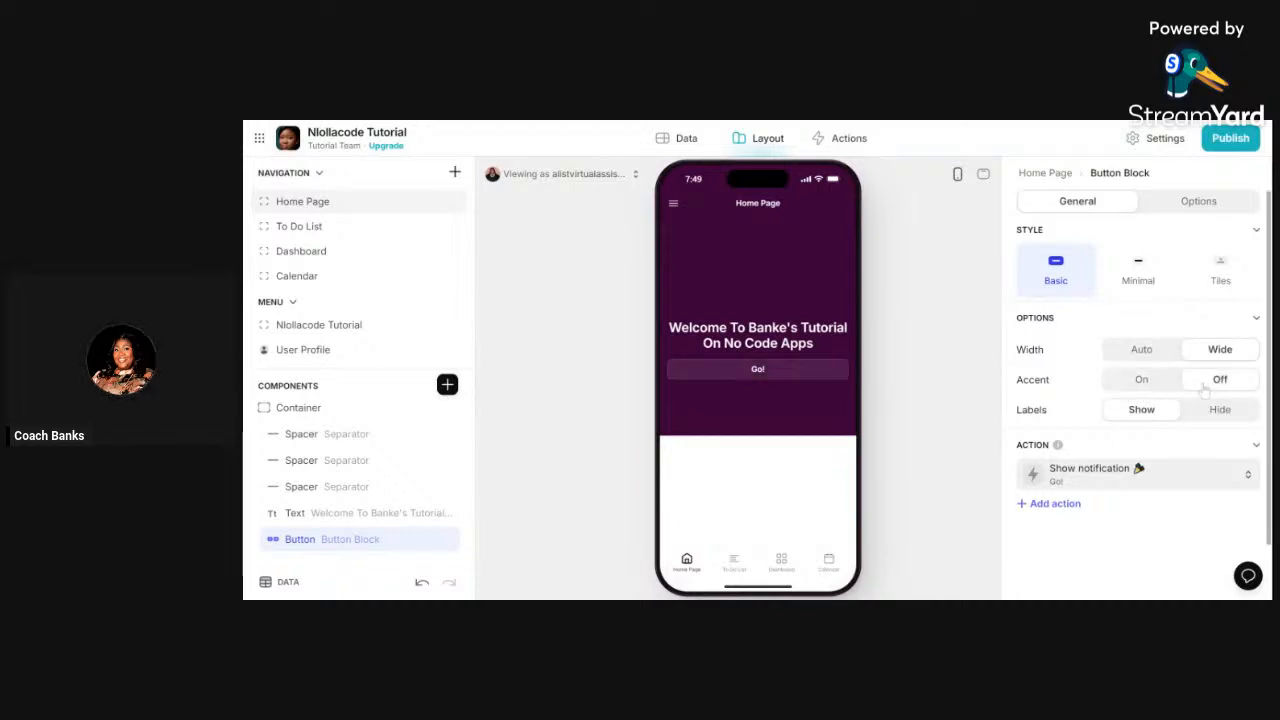
pyautogui.click(1152, 290)
pyautogui.click(1206, 279)
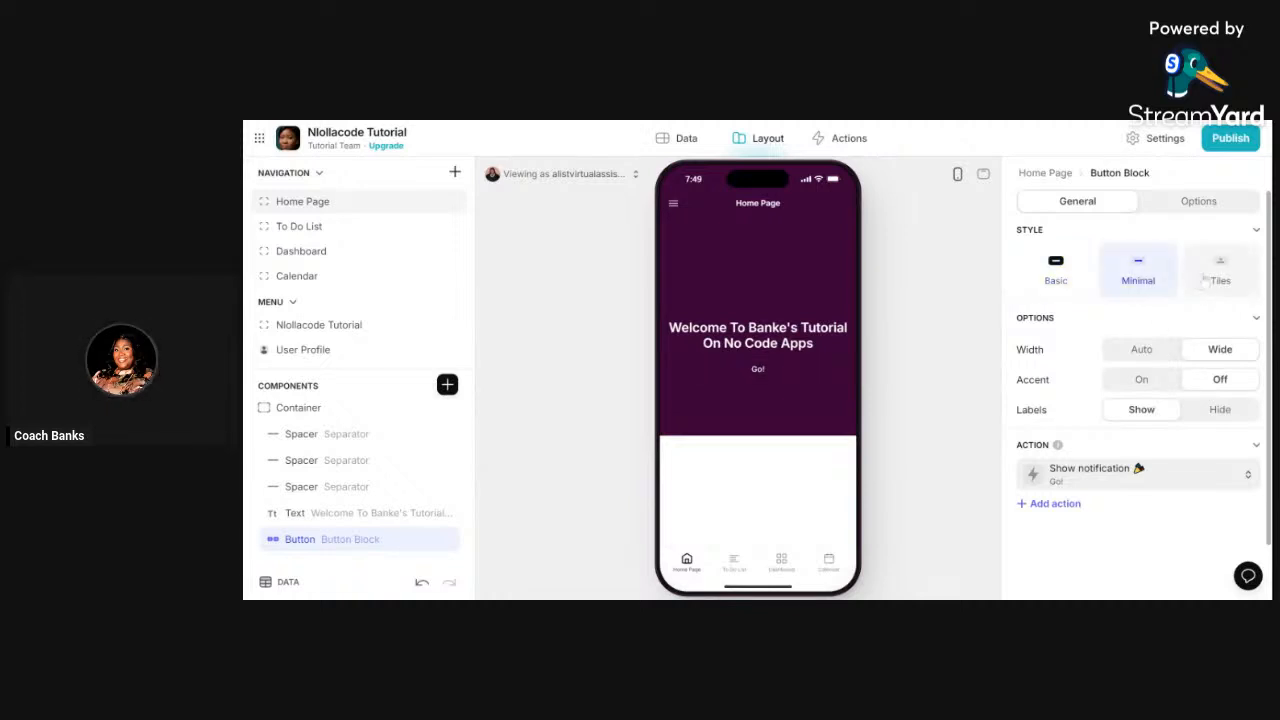
pyautogui.click(1054, 280)
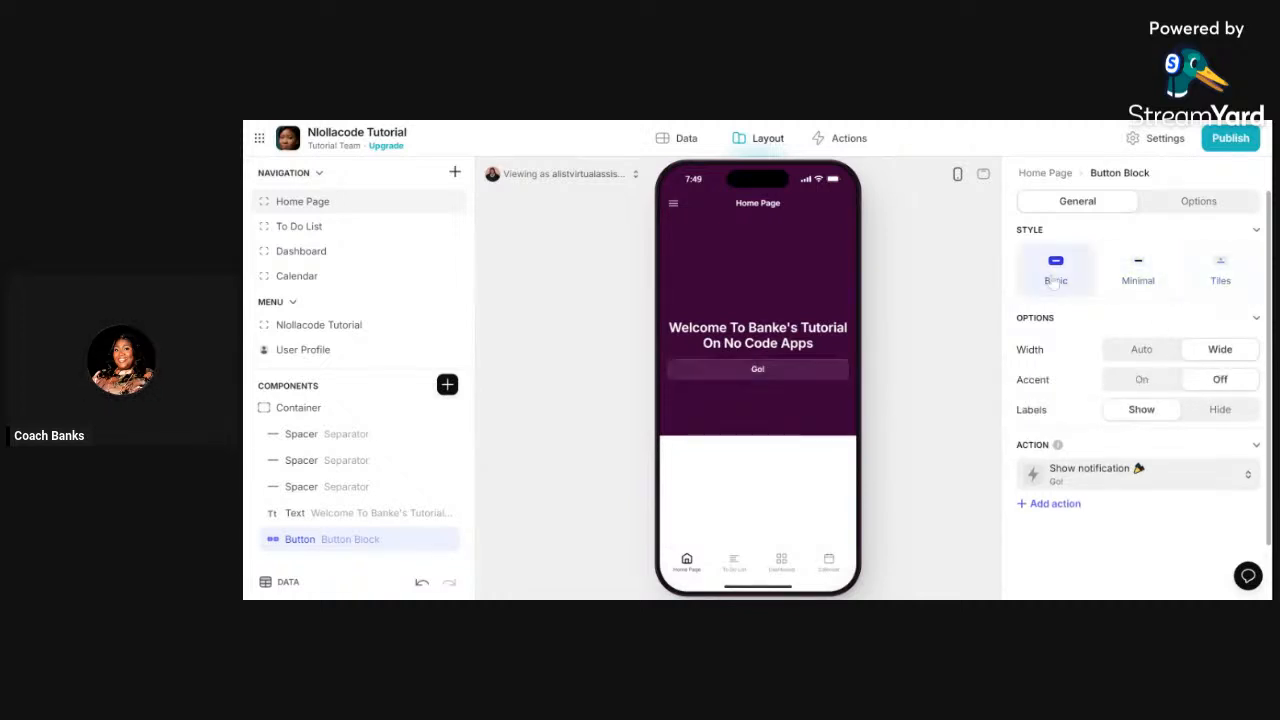
pyautogui.click(925, 286)
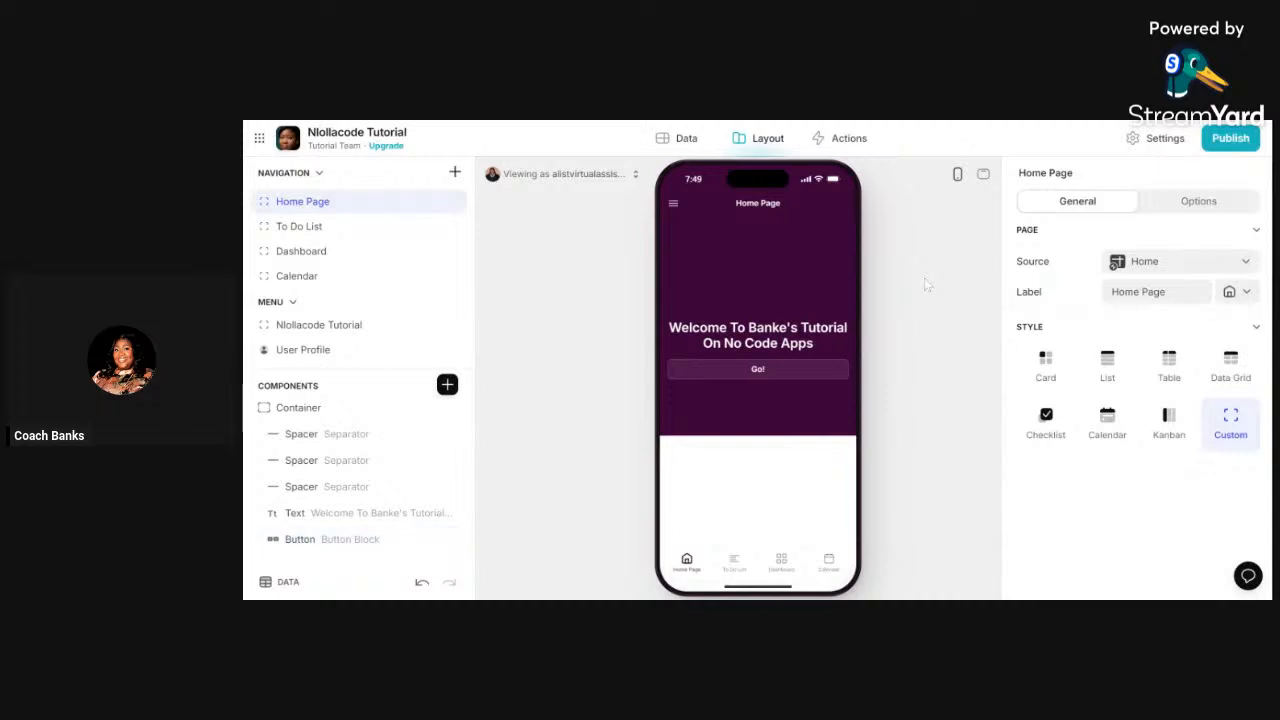
pyautogui.click(310, 538)
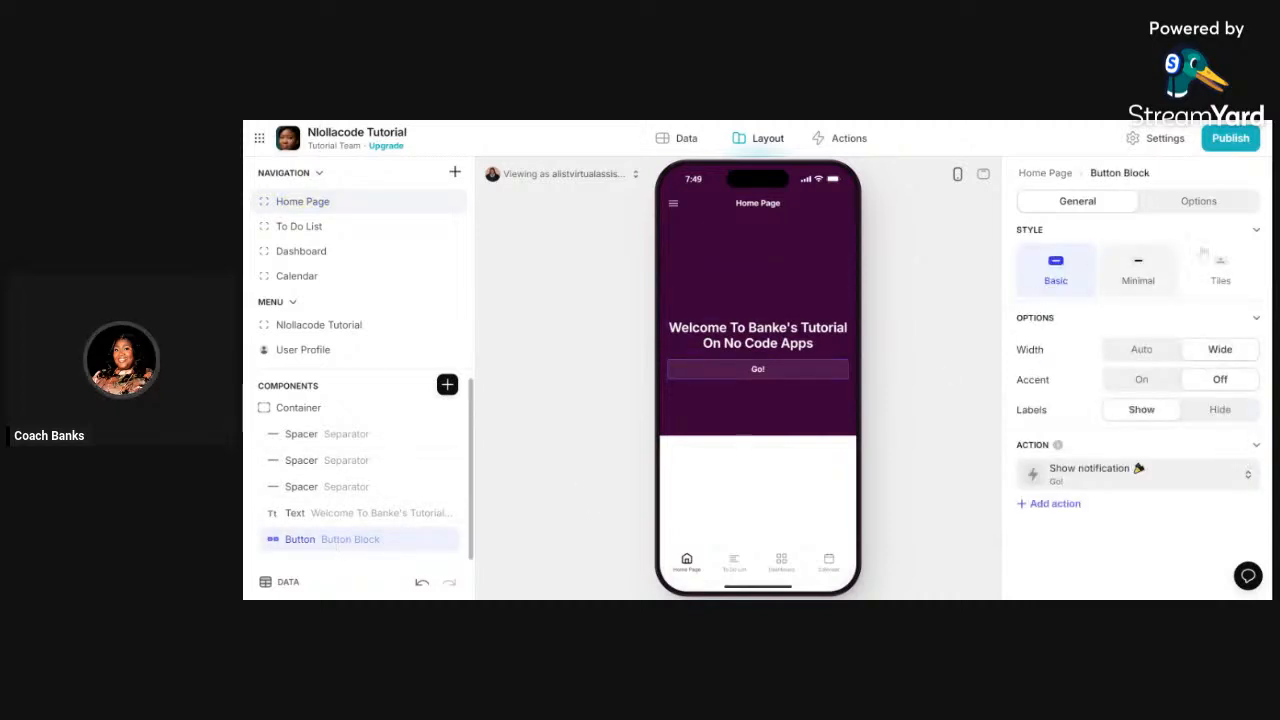
pyautogui.click(1198, 201)
pyautogui.click(1077, 201)
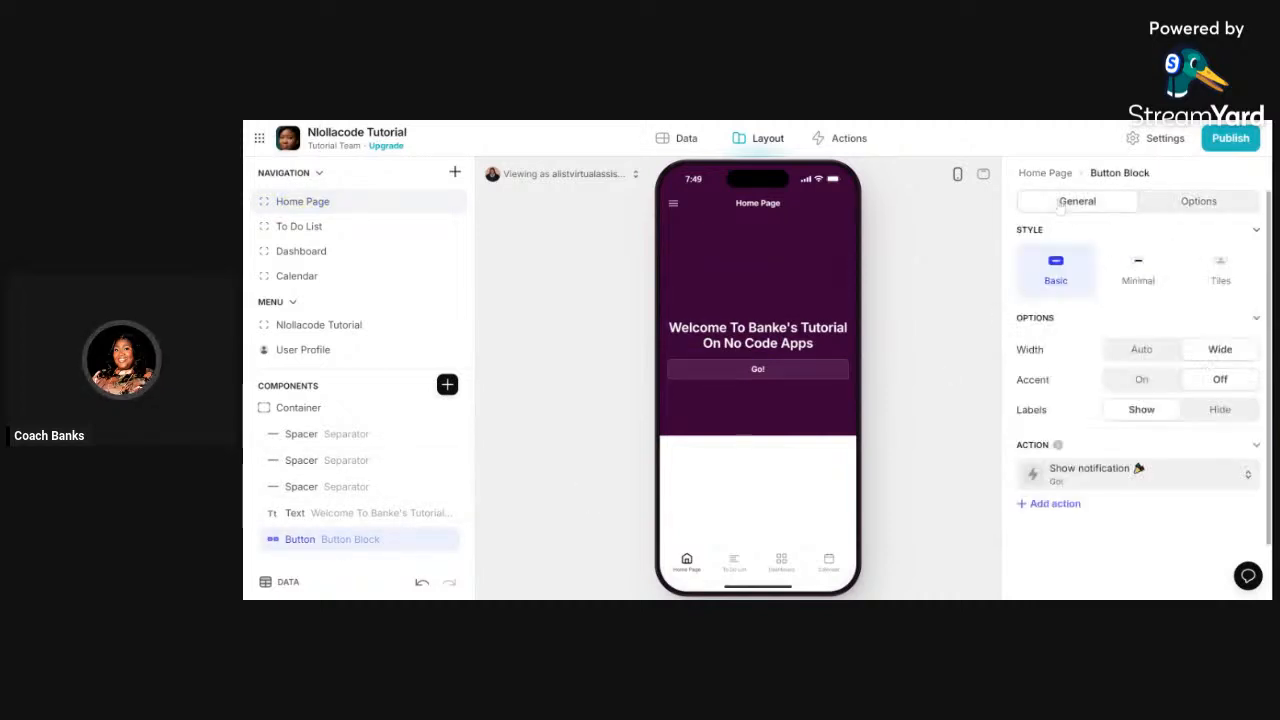
pyautogui.click(922, 373)
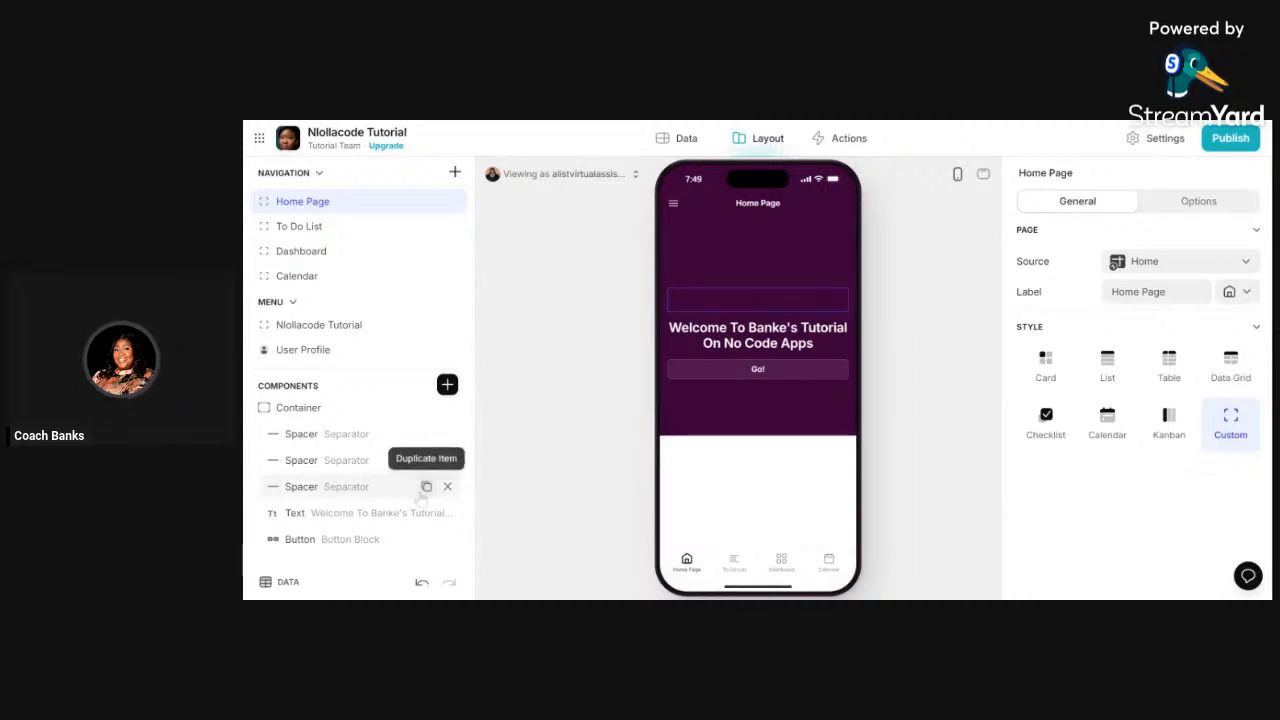
# - Duplicate a spacer and insert a Separator found by searching 'sep'
pyautogui.click(426, 486)
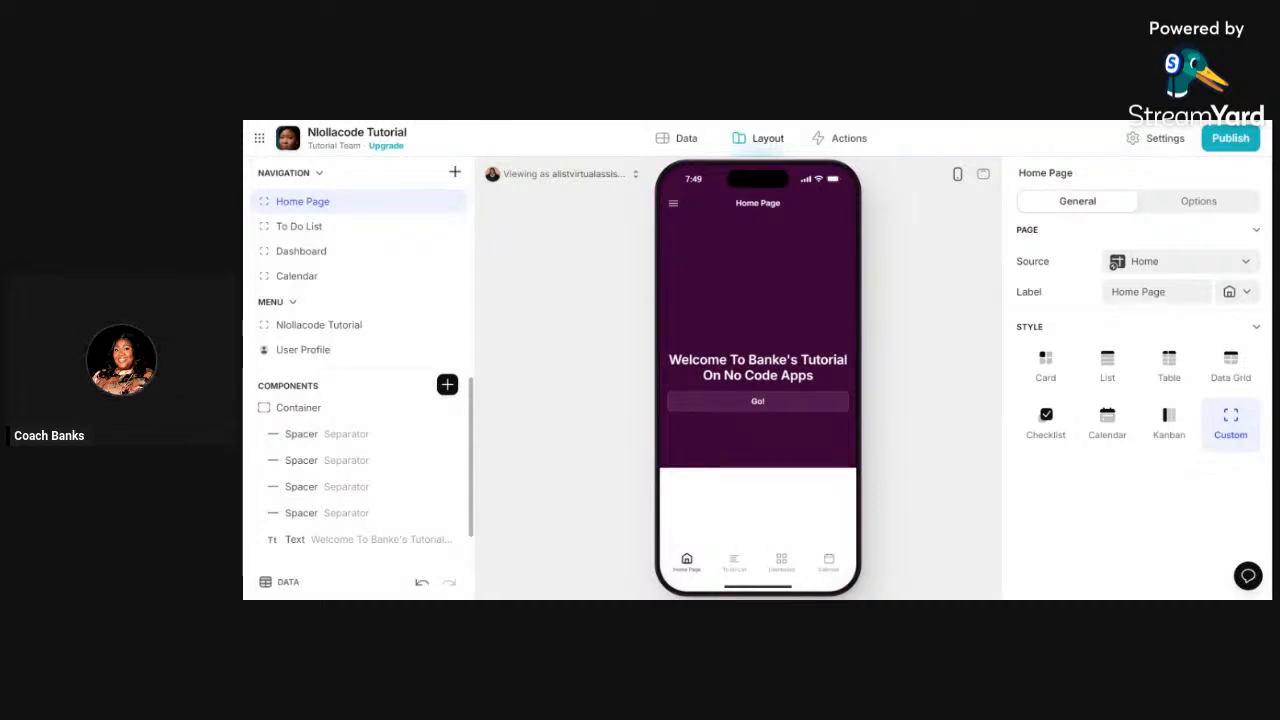
pyautogui.click(447, 386)
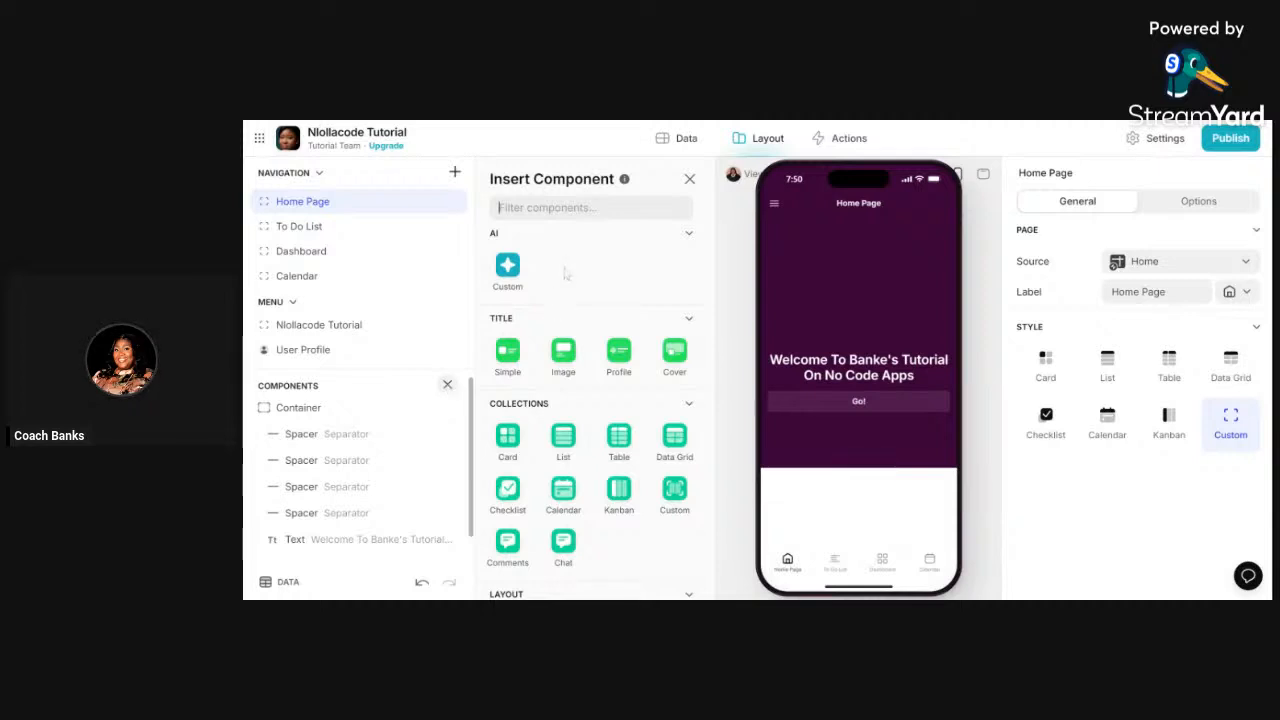
pyautogui.write('sepa')
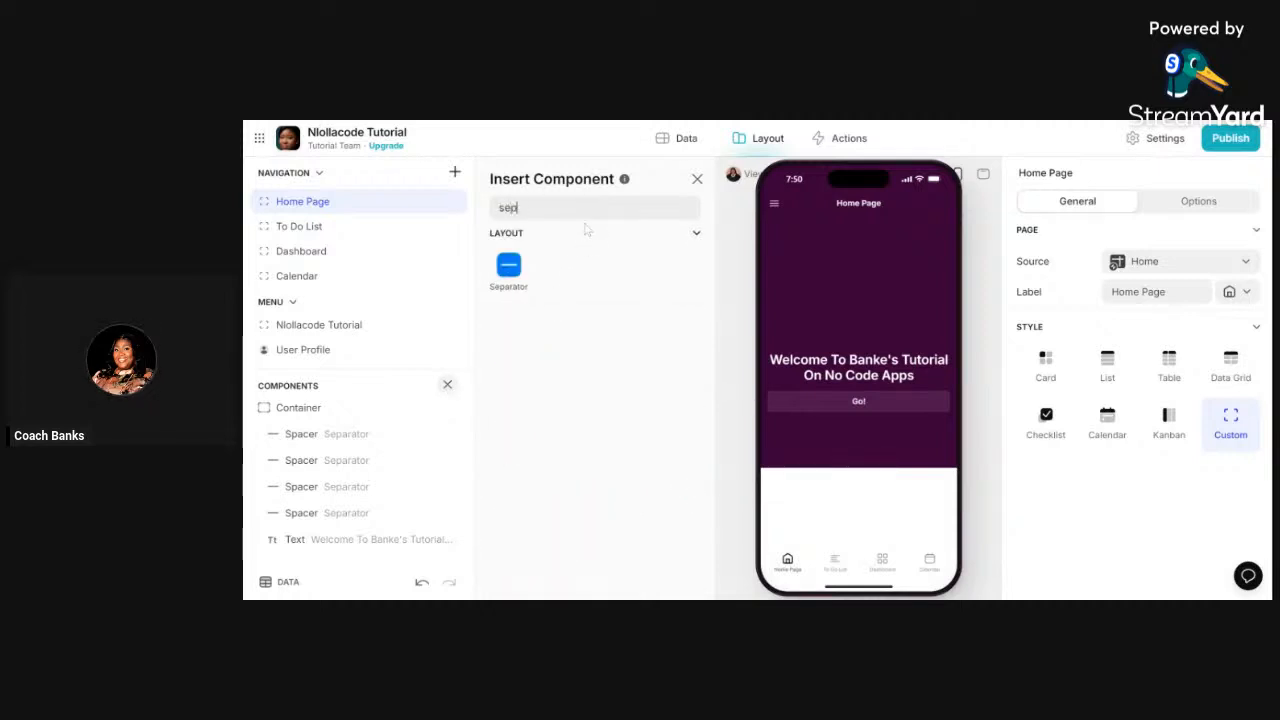
pyautogui.press('BackSpace')
pyautogui.click(512, 266)
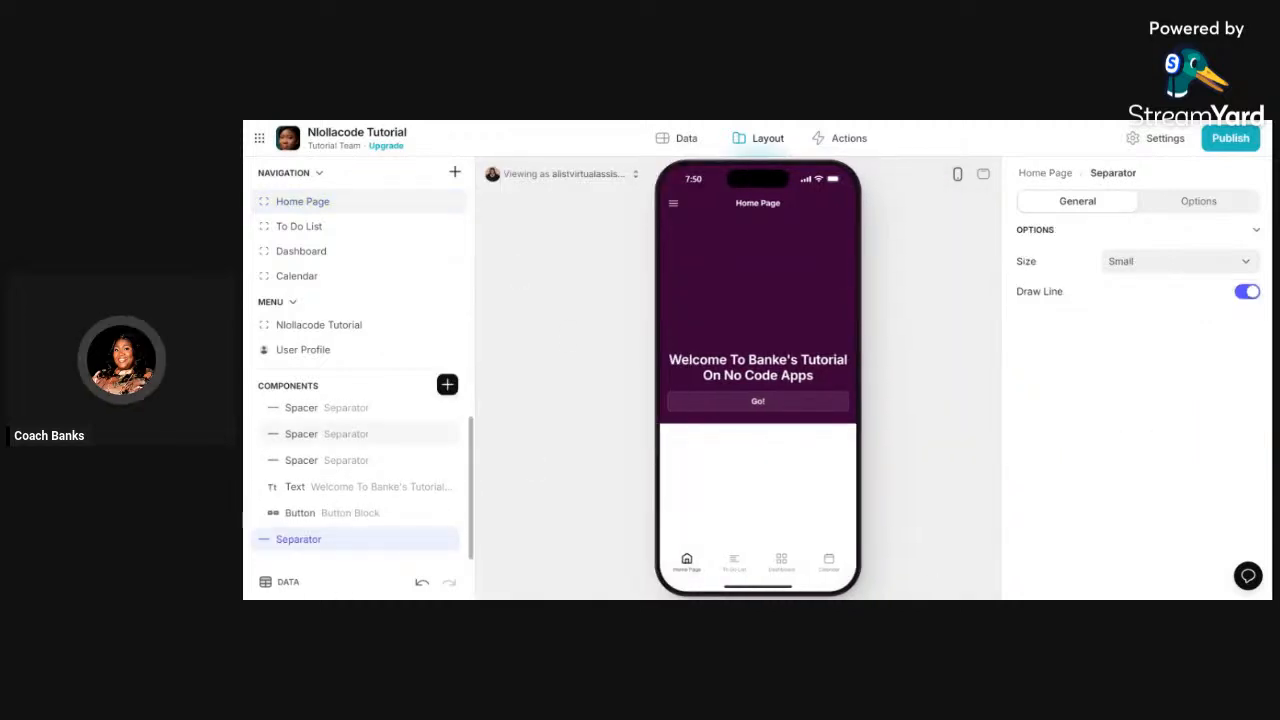
pyautogui.moveTo(333, 546); pyautogui.dragTo(357, 530)
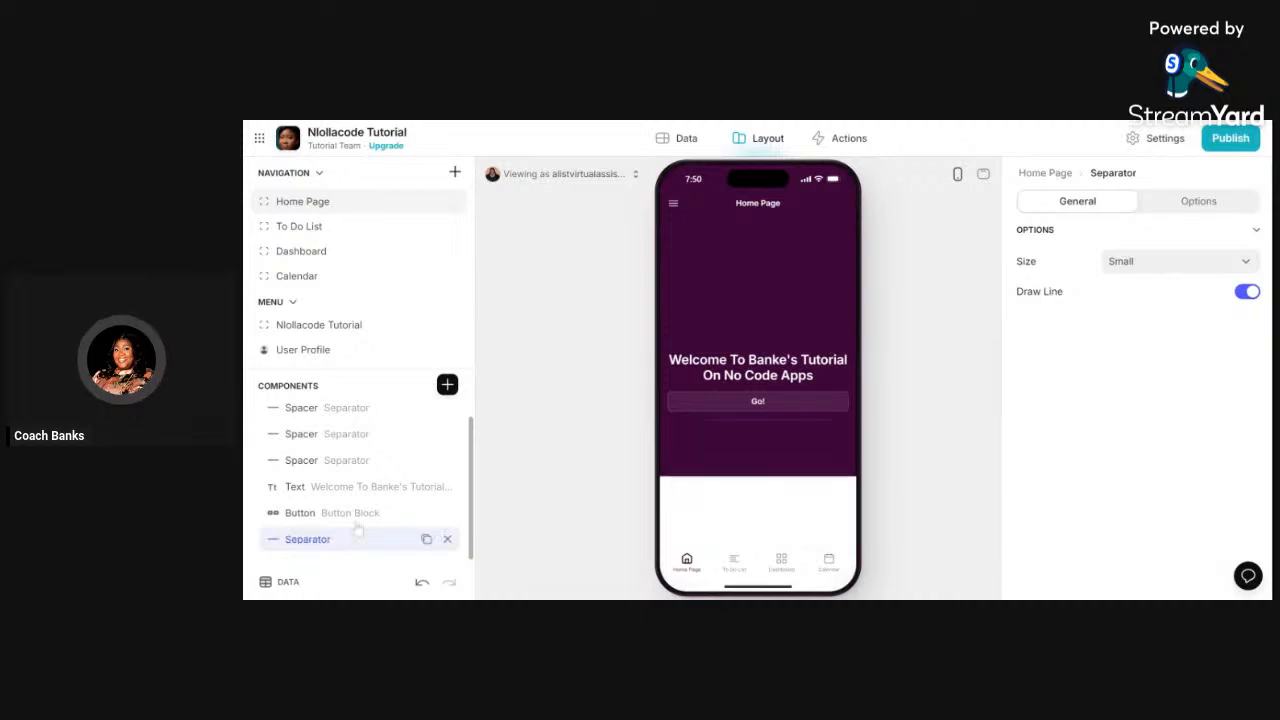
# - Set the new Separator's size to Large
pyautogui.scroll(2, 345, 430)
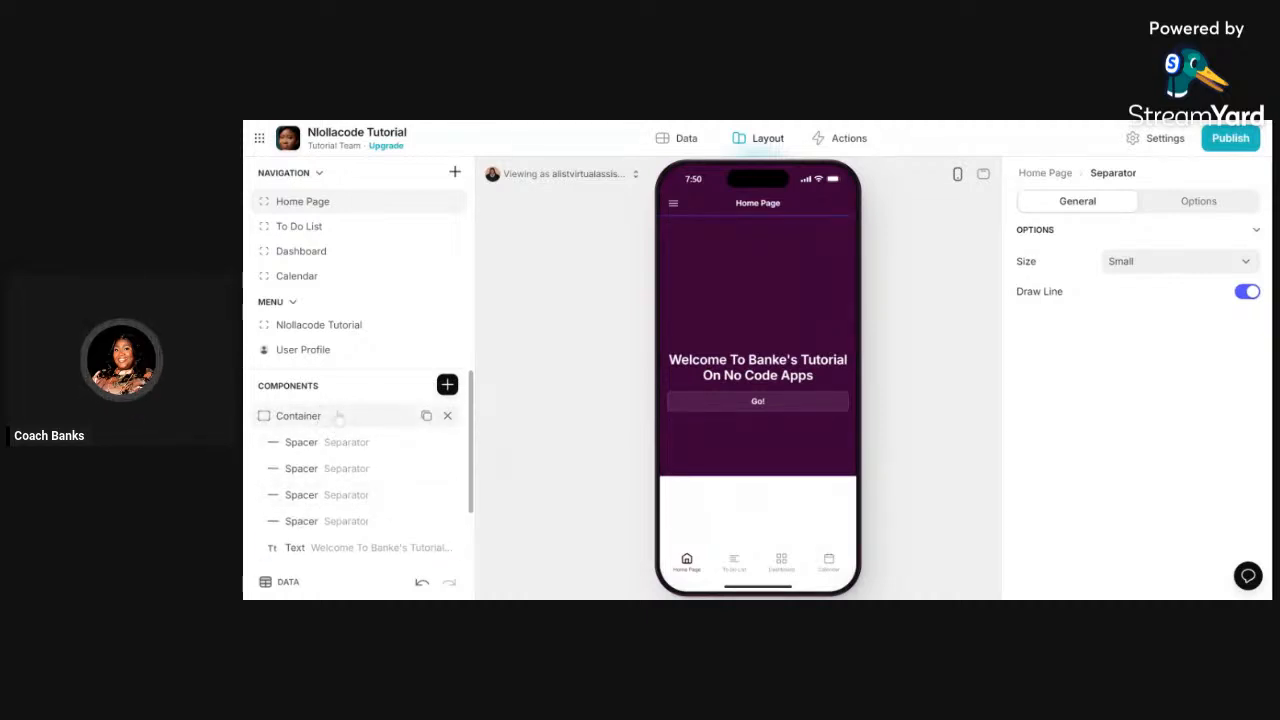
pyautogui.click(351, 494)
pyautogui.scroll(-2, 290, 520)
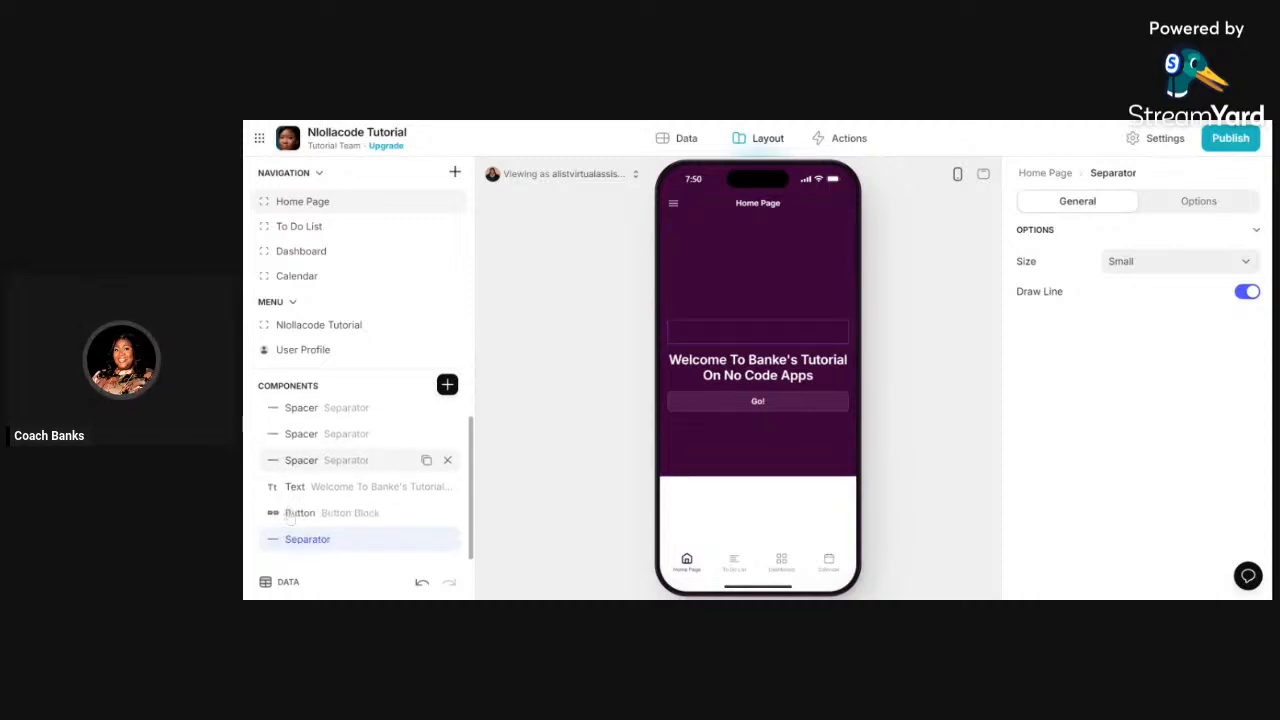
pyautogui.moveTo(429, 544)
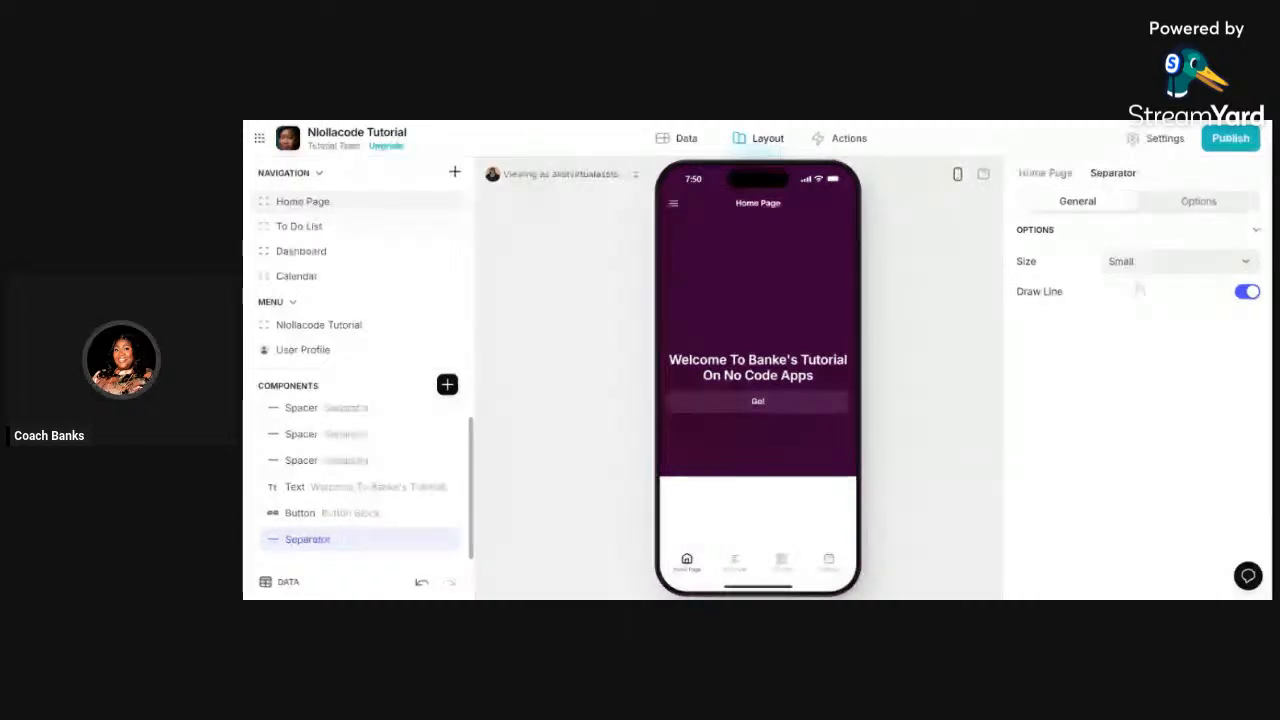
pyautogui.click(1178, 261)
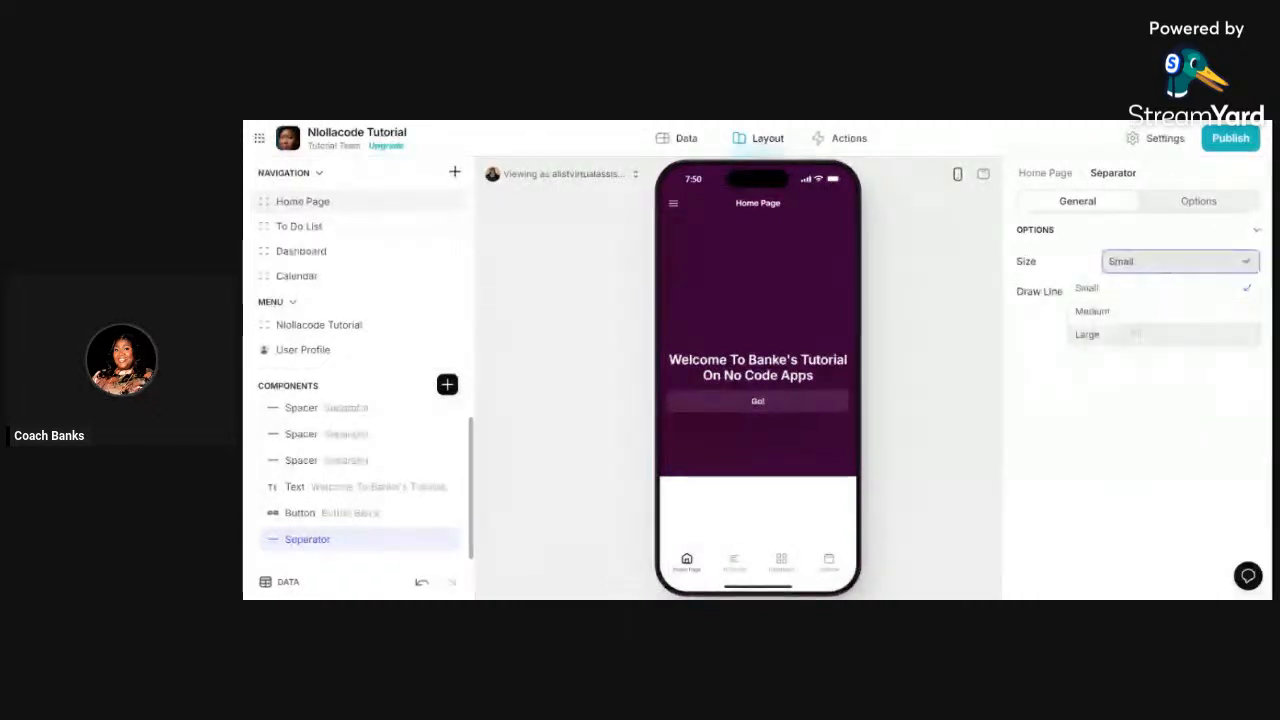
pyautogui.click(1135, 334)
pyautogui.moveTo(426, 540)
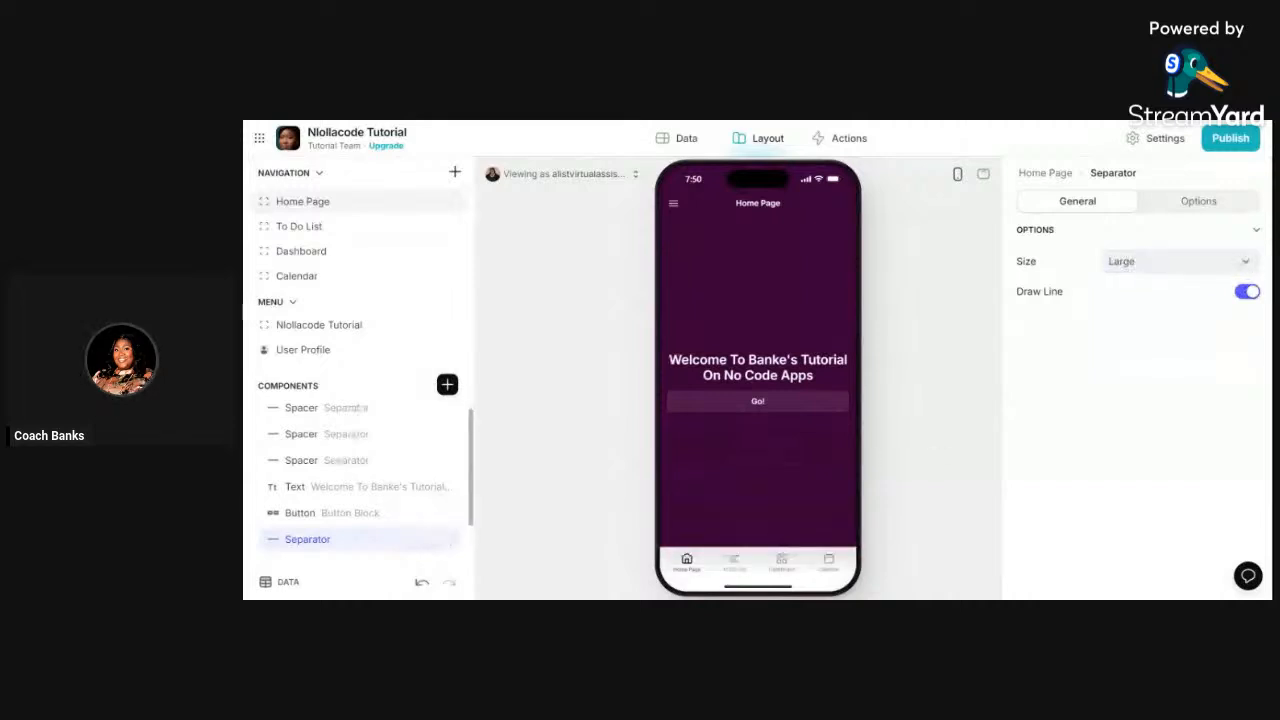
pyautogui.click(520, 463)
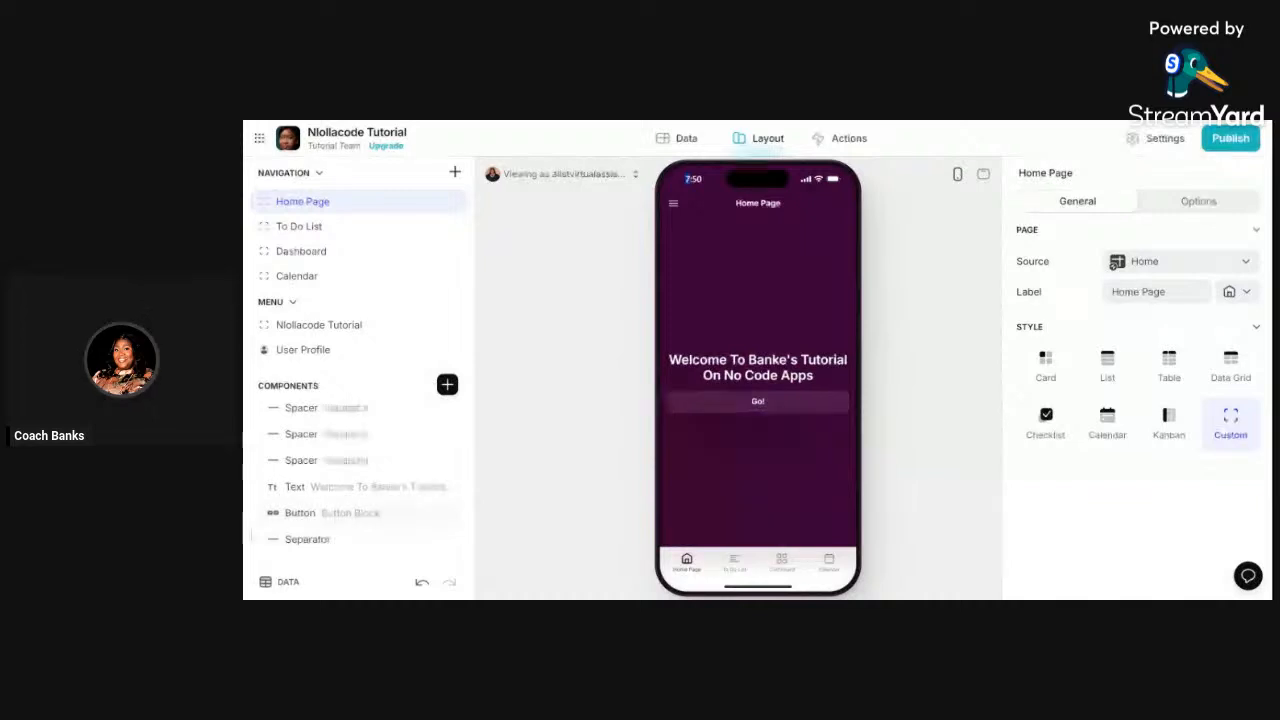
# - Switch Draw Line off on all three separators, then move over to the Creately diagrams
pyautogui.click(318, 540)
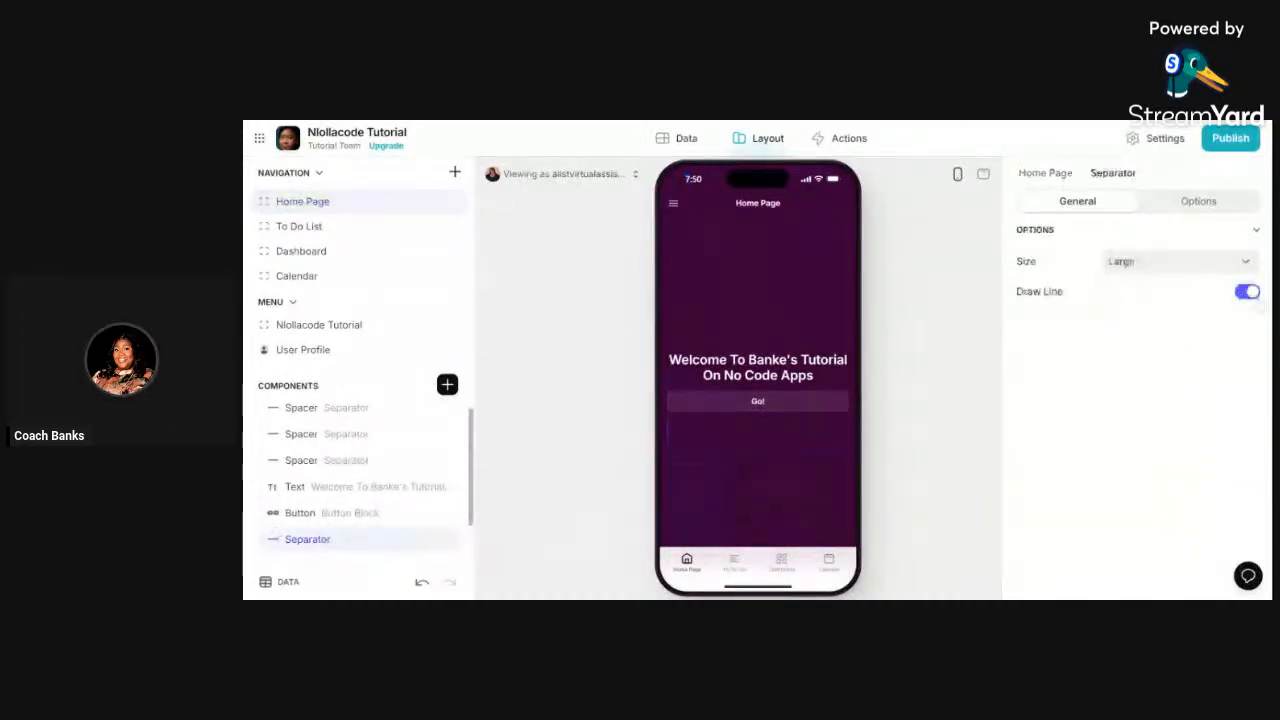
pyautogui.click(1248, 293)
pyautogui.scroll(-1, 428, 514)
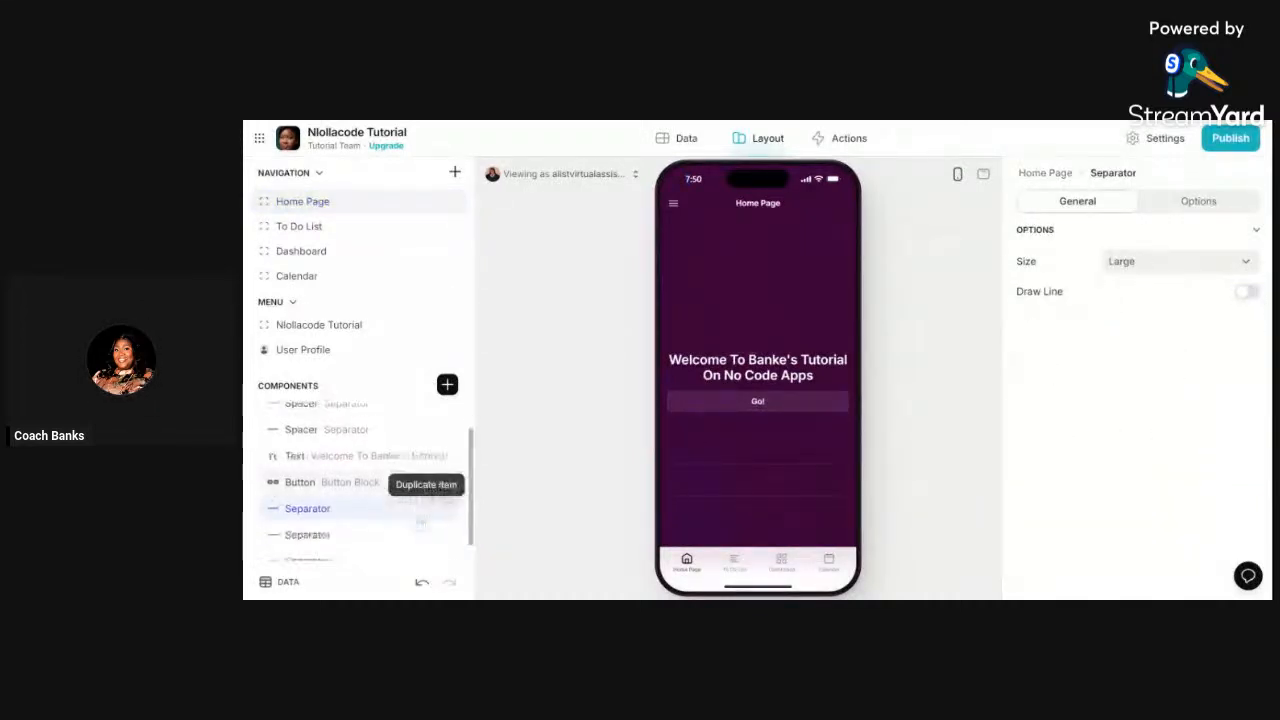
pyautogui.click(379, 514)
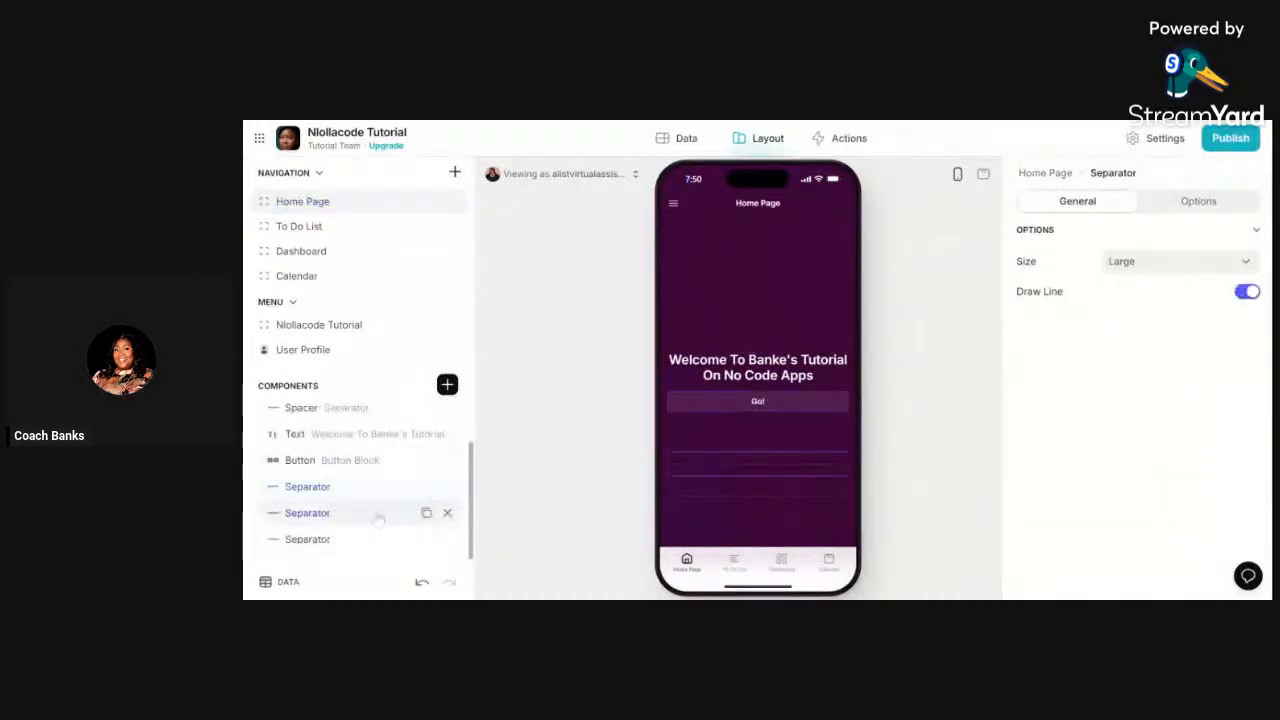
pyautogui.click(1248, 292)
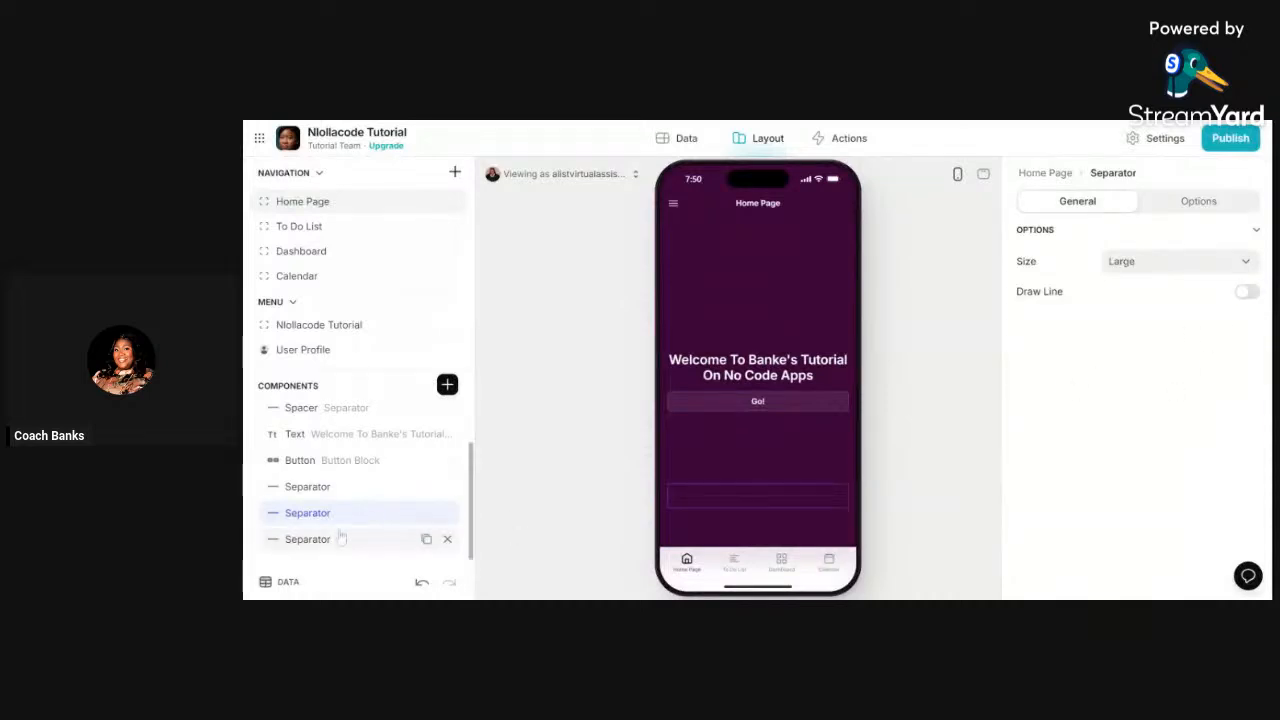
pyautogui.click(340, 539)
pyautogui.click(1248, 291)
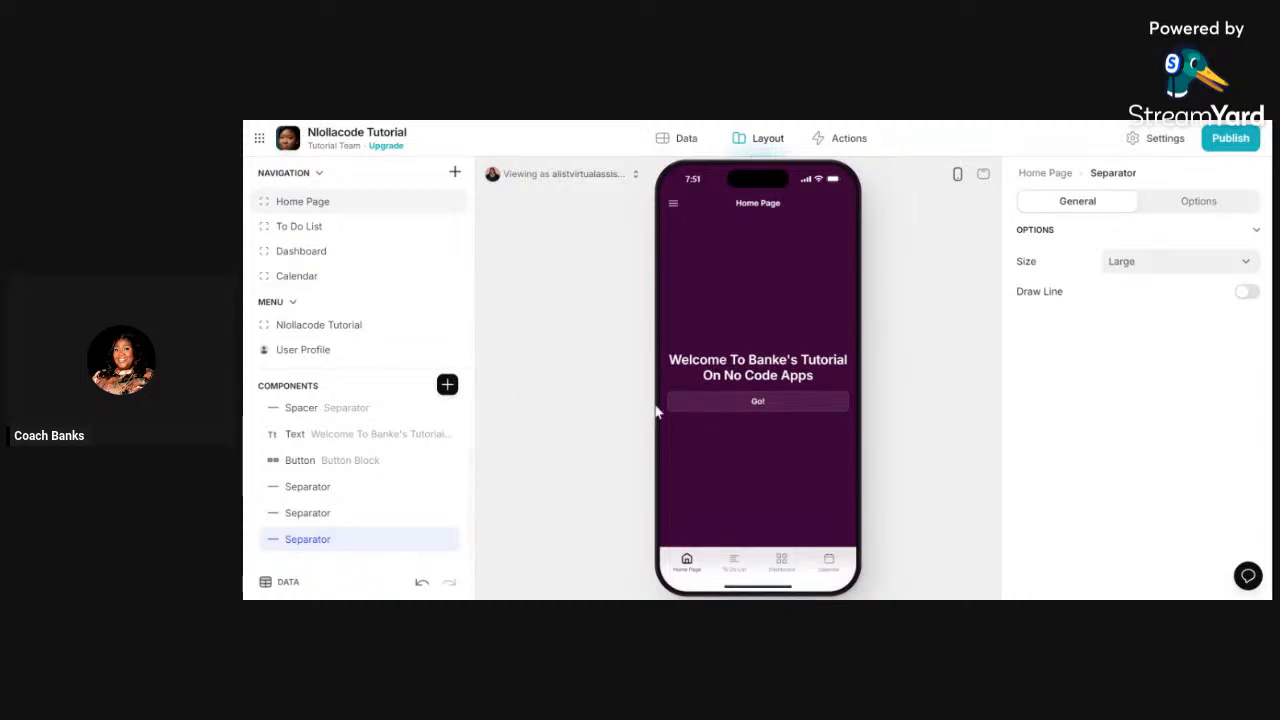
pyautogui.click(340, 460)
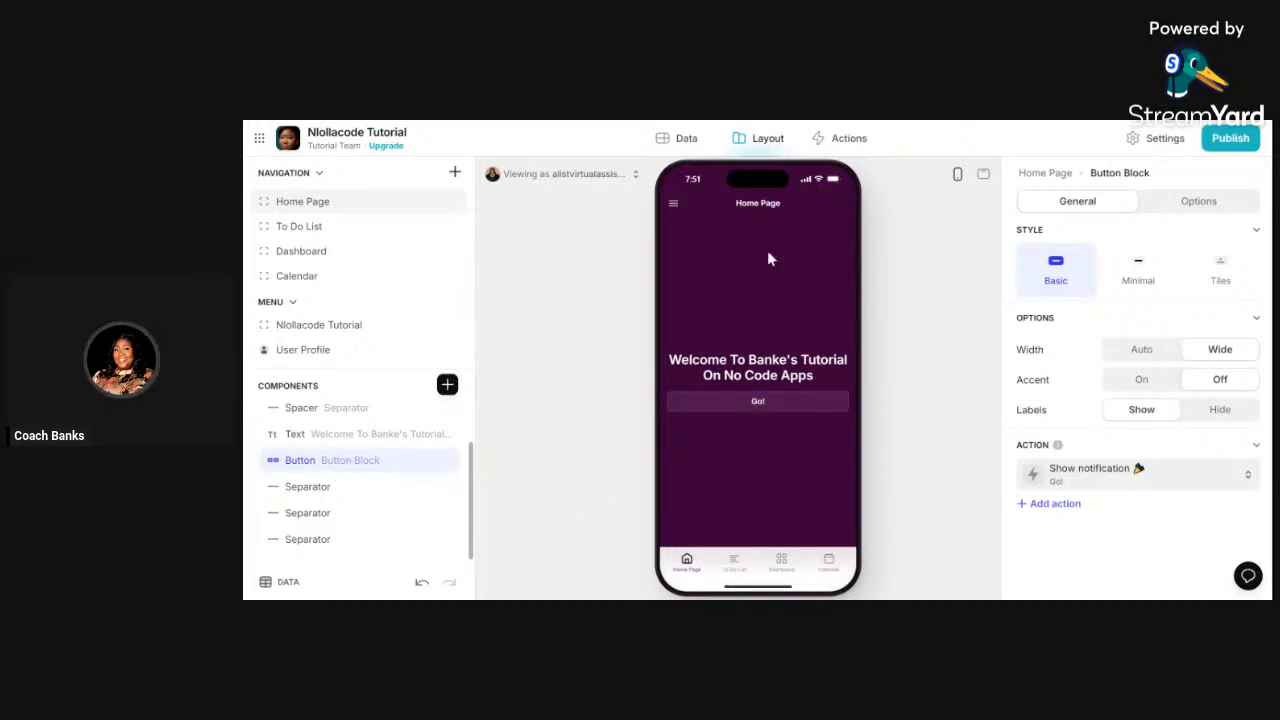
pyautogui.hotkey('ctrl', 'Tab')
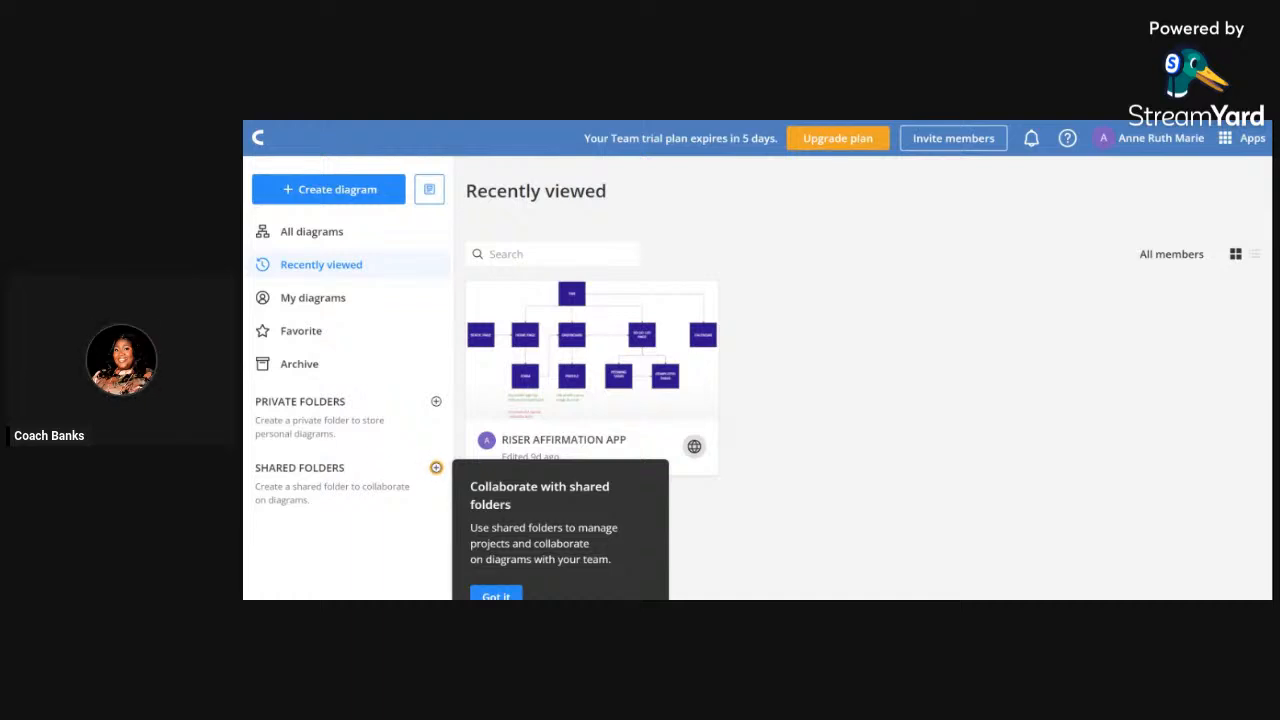
pyautogui.hotkey('ctrl', 'Tab')
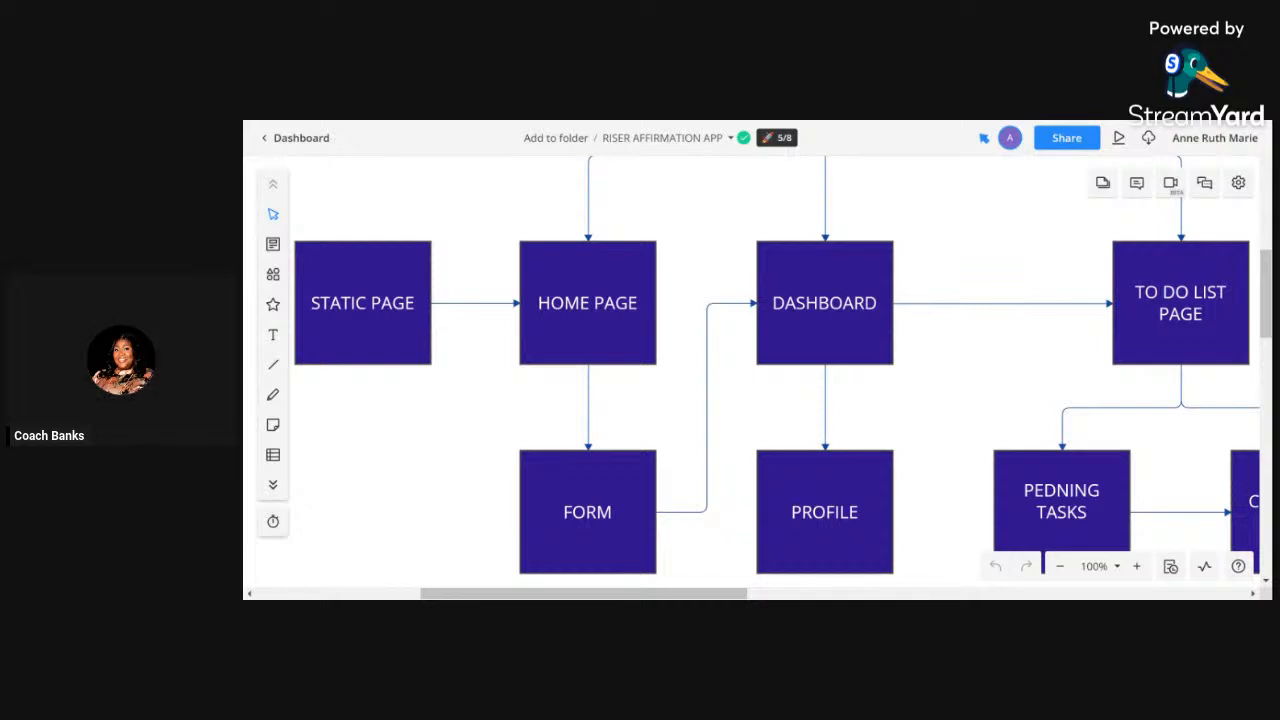
pyautogui.hotkey('ctrl', 'Tab')
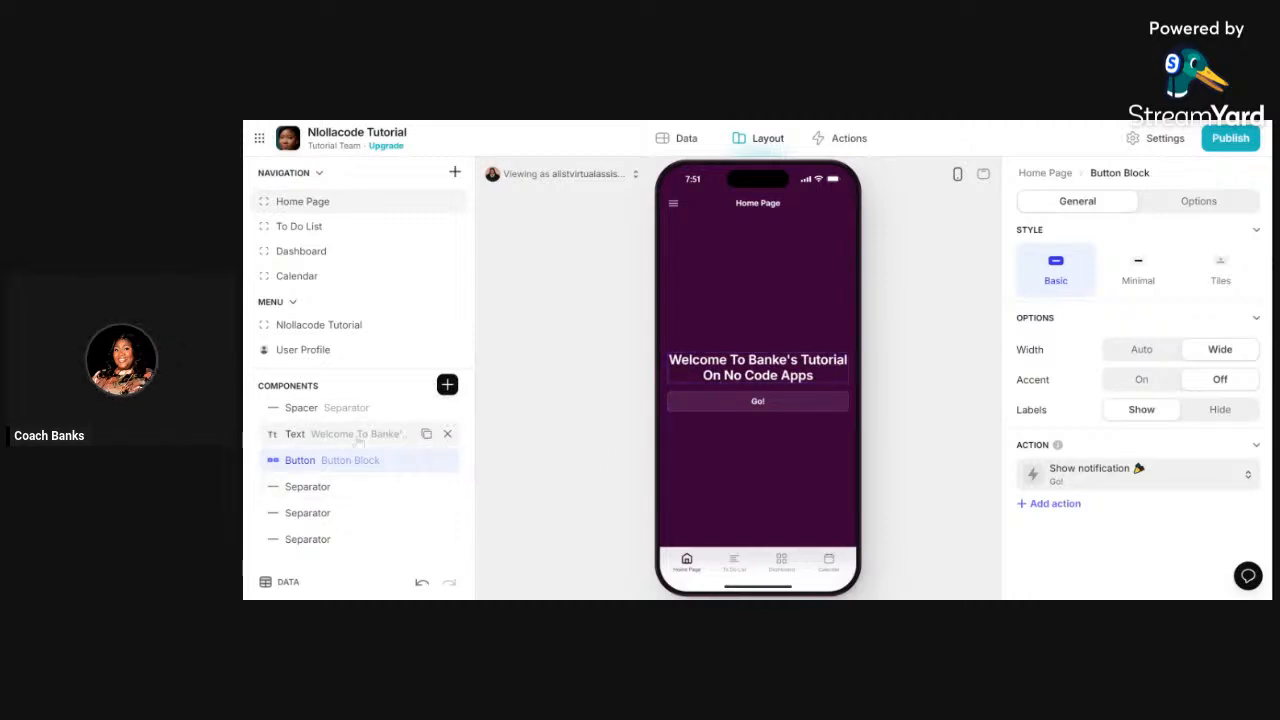
# - Place a Separator between the welcome text and Go! button, then open the button's Show notification action
pyautogui.moveTo(377, 496); pyautogui.dragTo(377, 483)
pyautogui.click(910, 378)
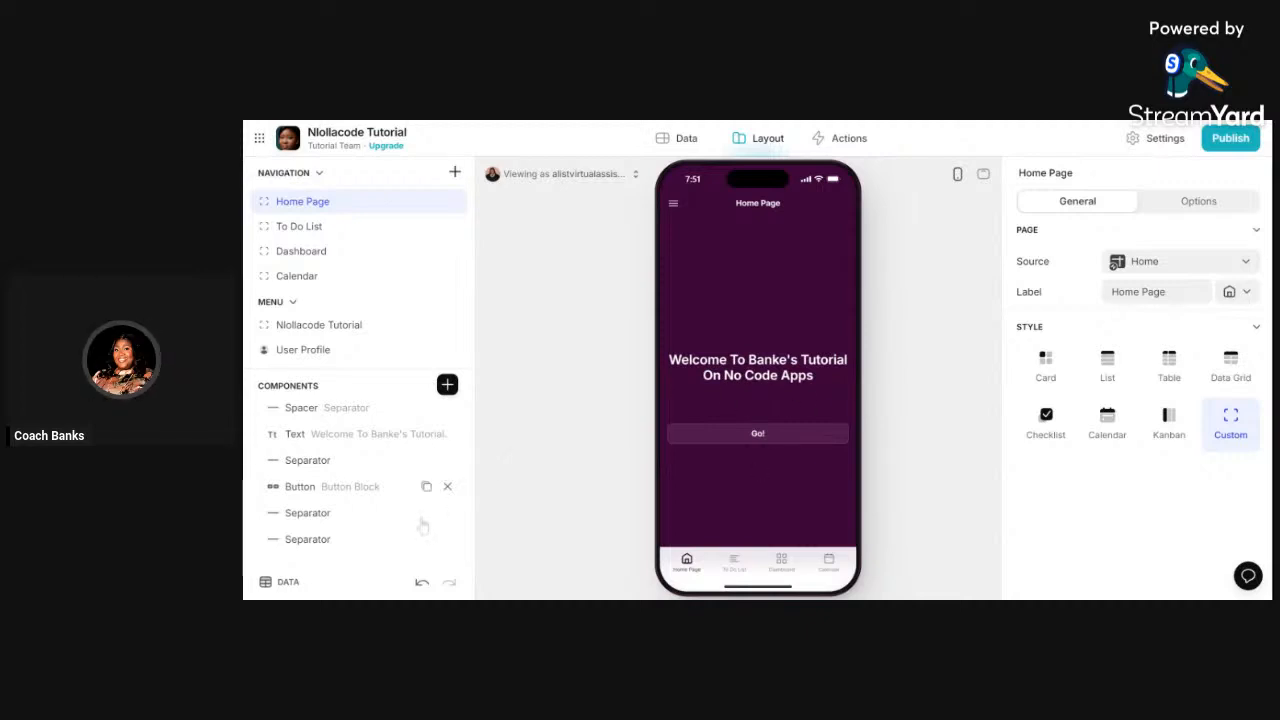
pyautogui.click(329, 491)
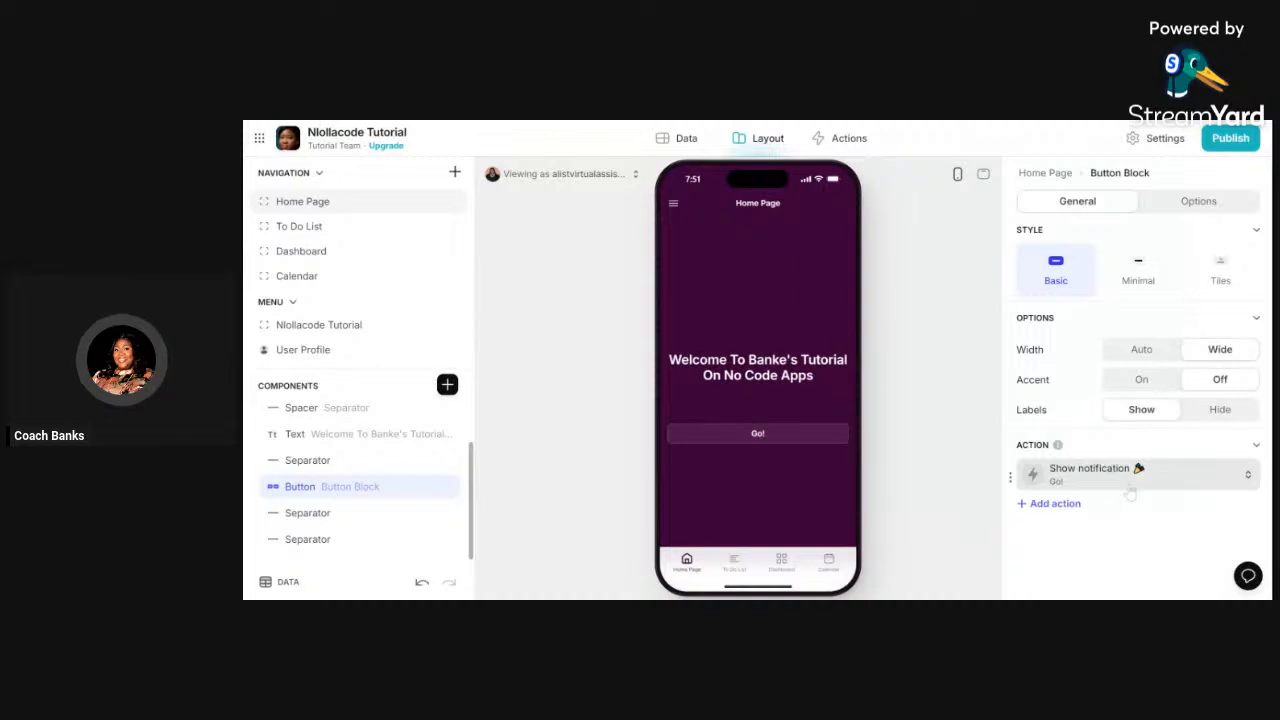
pyautogui.click(1130, 490)
pyautogui.click(1130, 492)
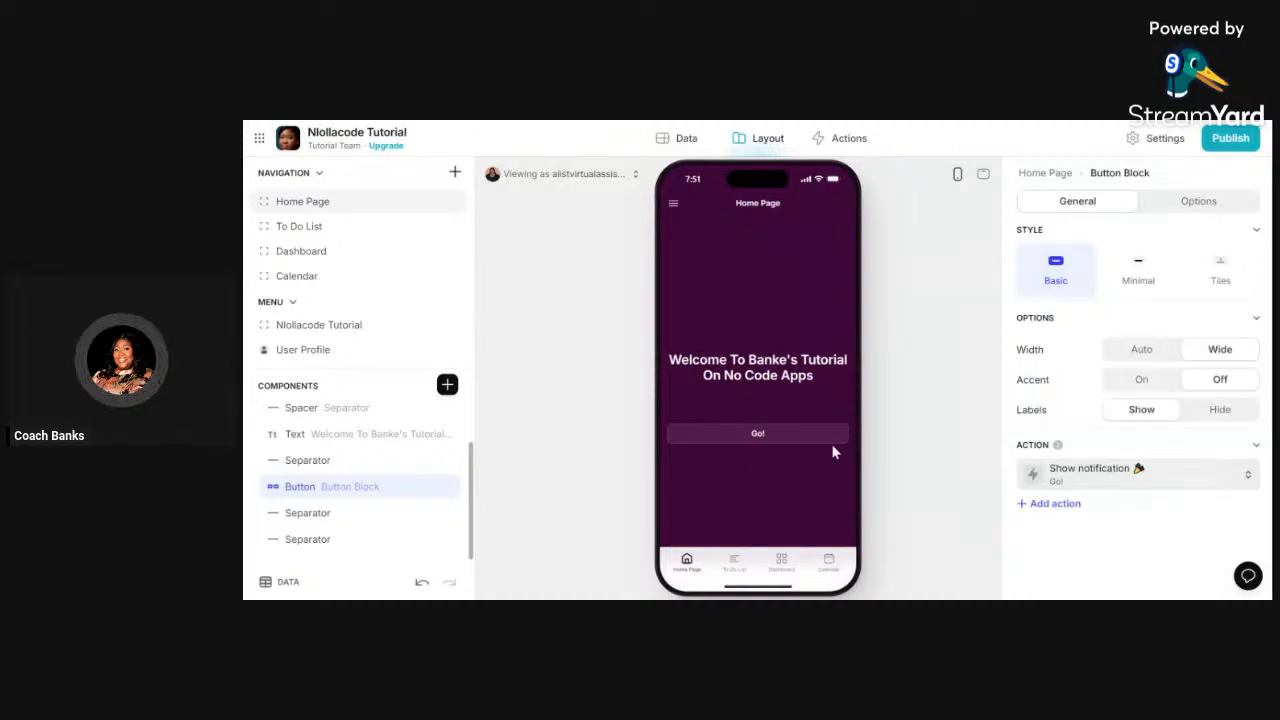
pyautogui.click(1154, 486)
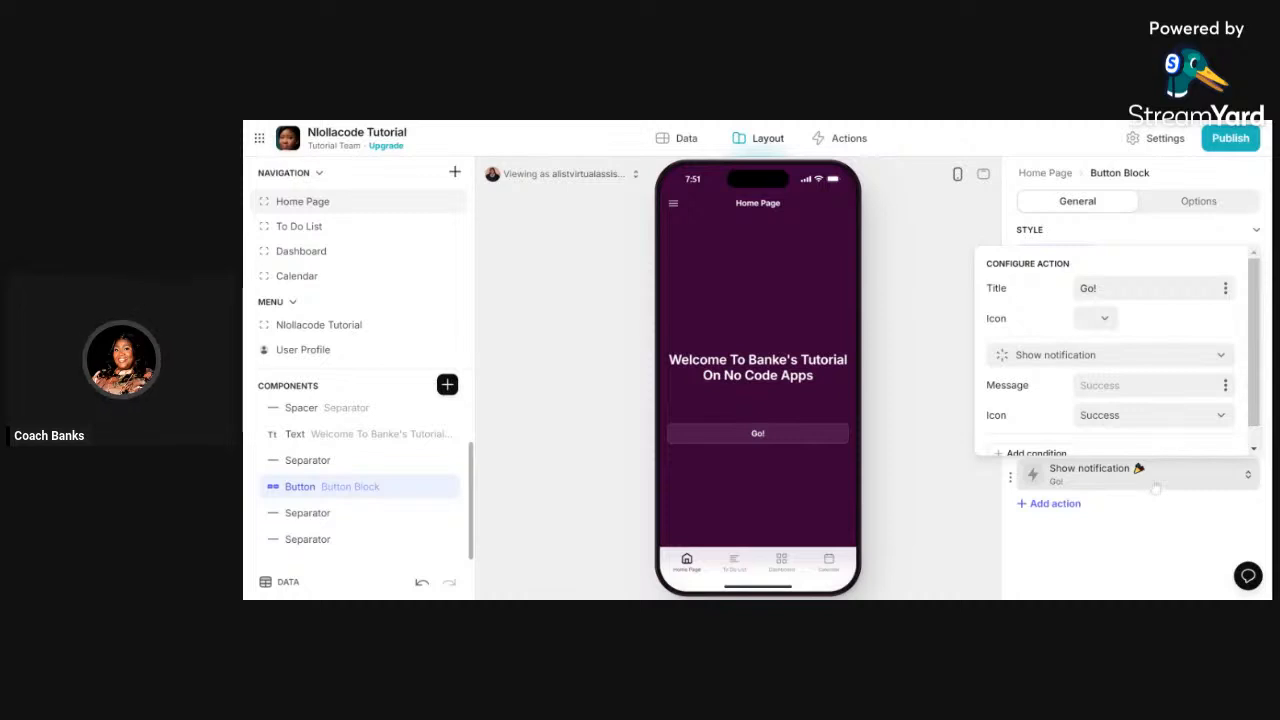
pyautogui.click(1155, 487)
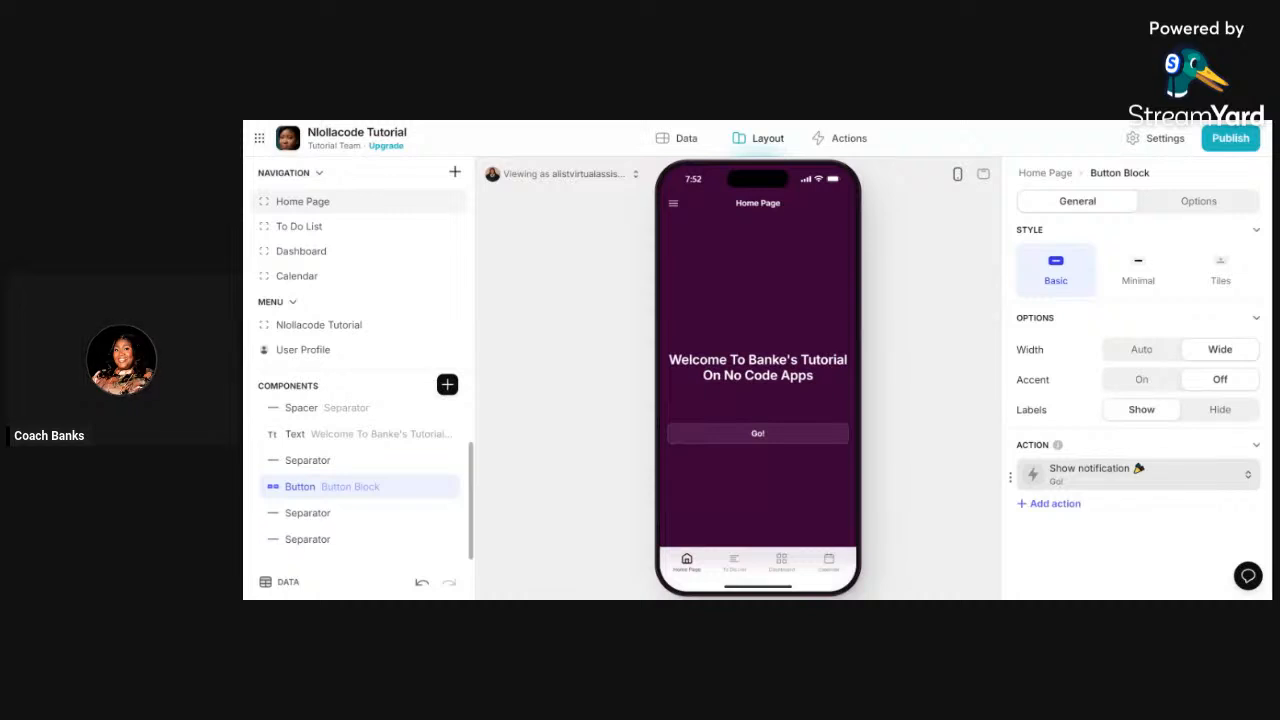
pyautogui.click(1156, 484)
# - Retitle the button 'Fill The Form Now' and give it a pencil icon
pyautogui.click(1099, 289)
pyautogui.hotkey('ctrl', 'a')
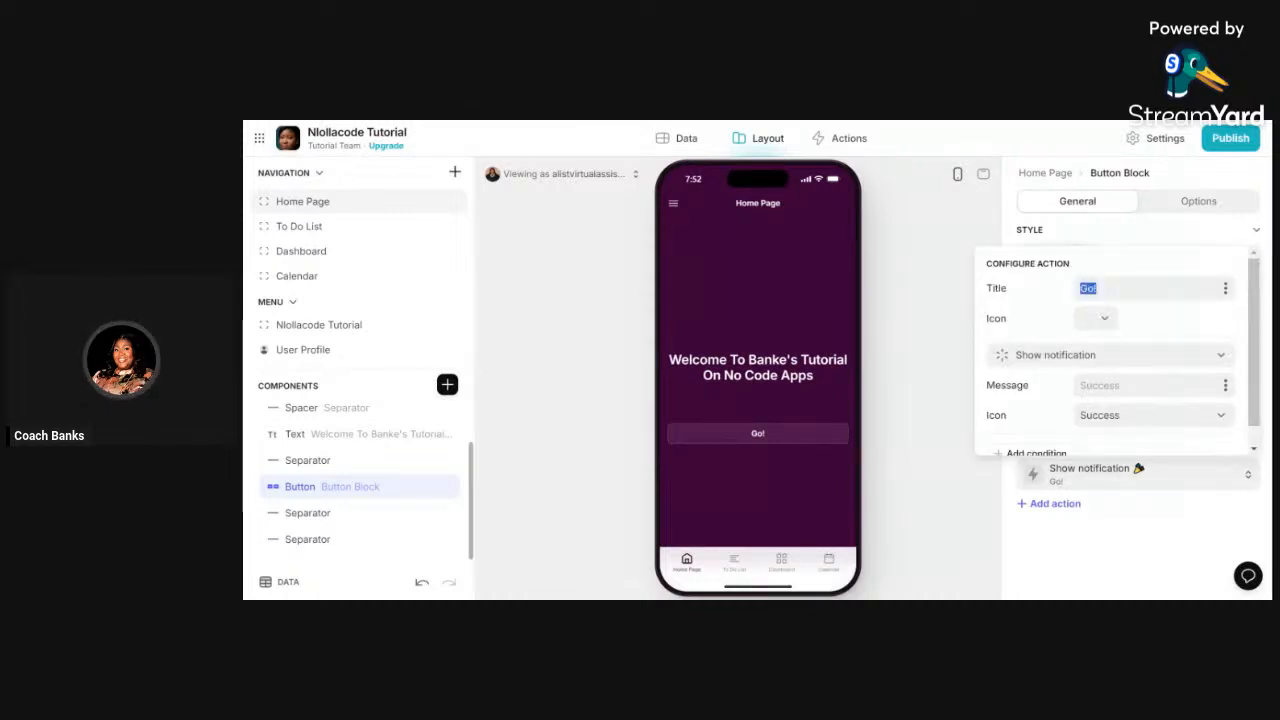
pyautogui.write('Fill T')
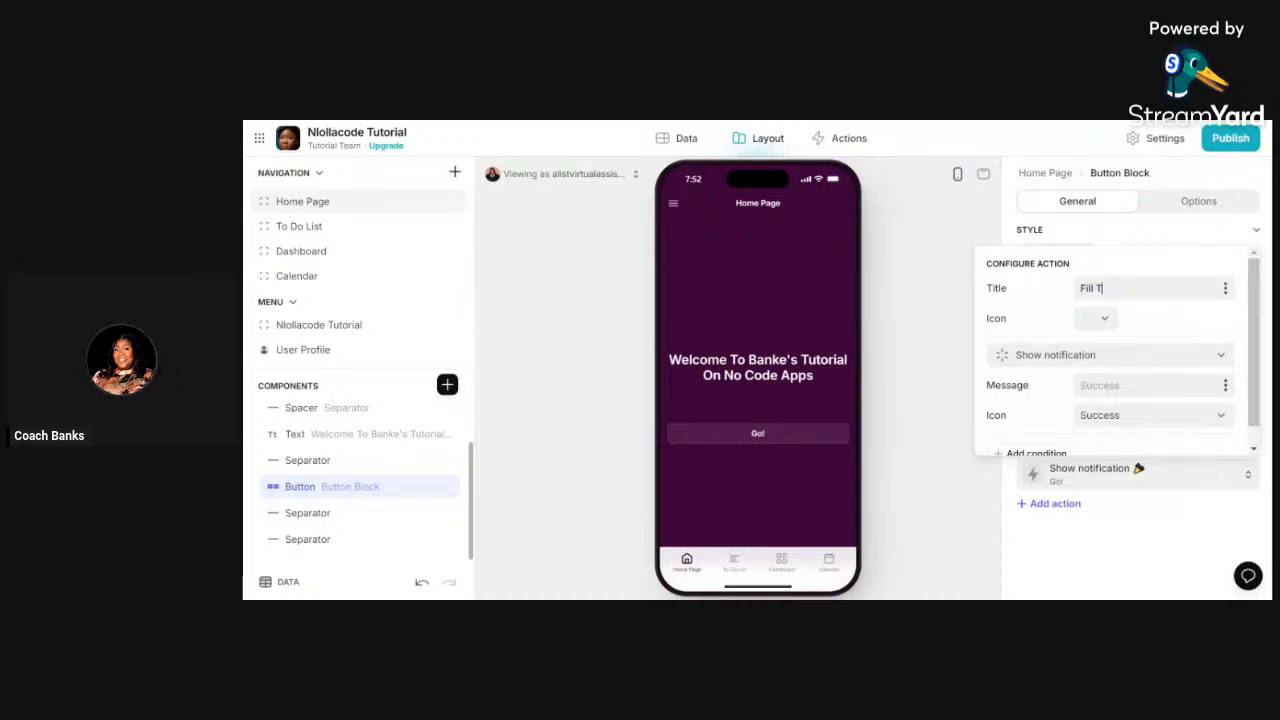
pyautogui.write('he Form ow')
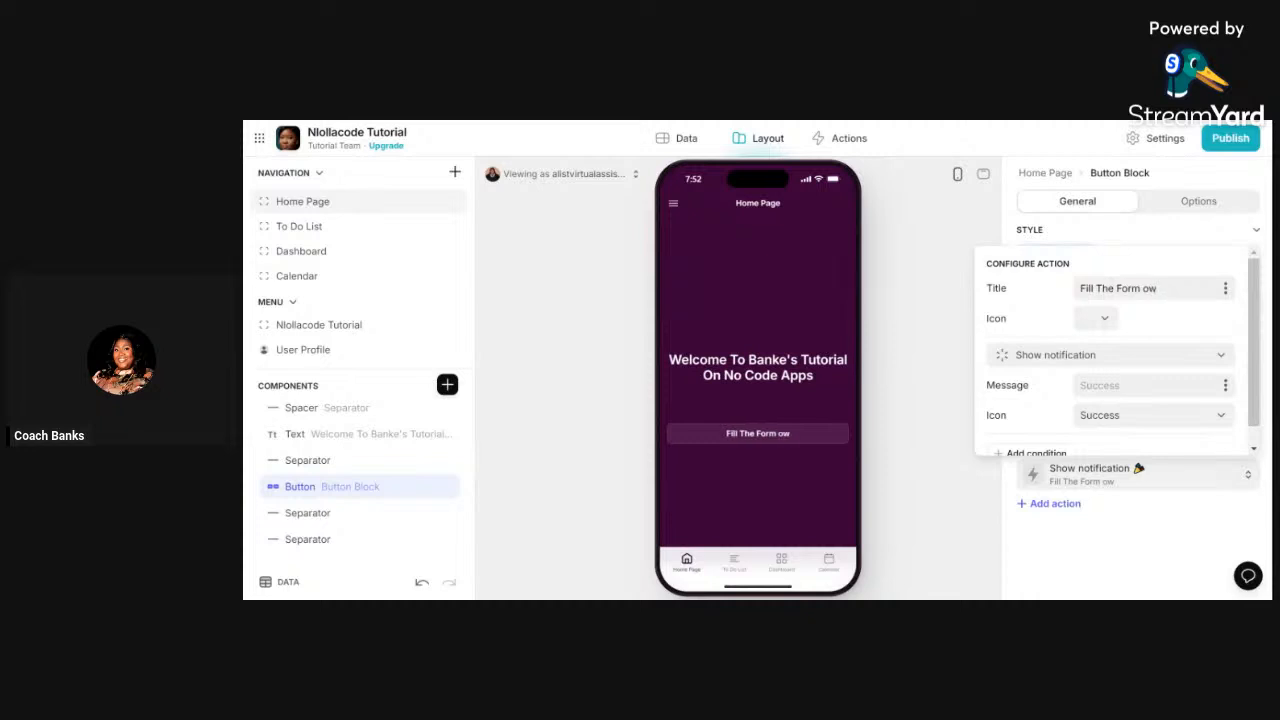
pyautogui.click(1142, 288)
pyautogui.write('N')
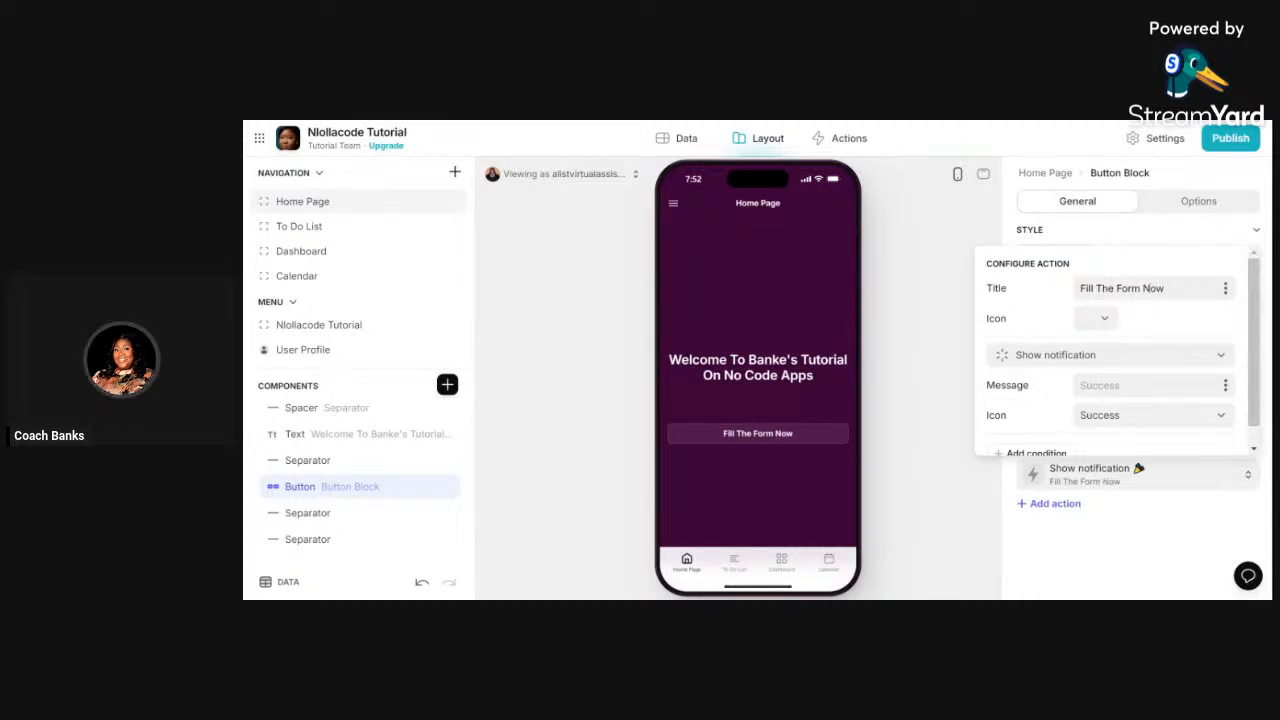
pyautogui.click(1105, 318)
pyautogui.click(858, 387)
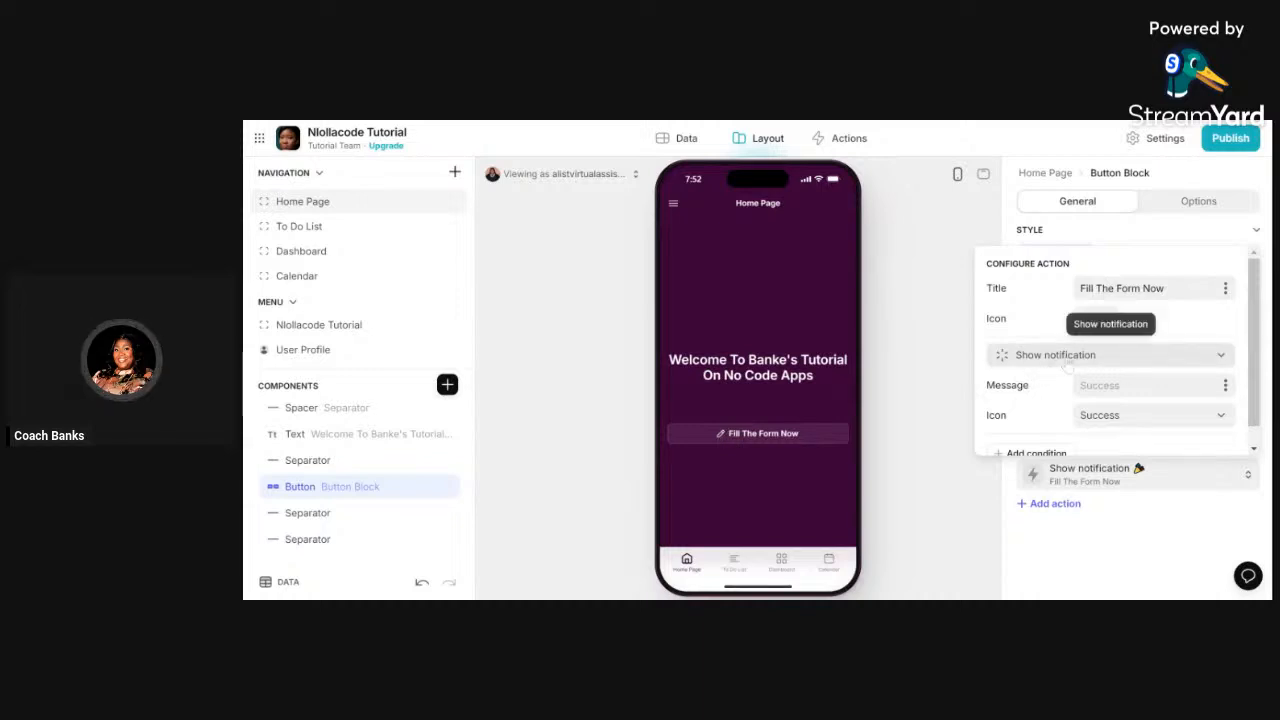
# - Test the Fill The Form Now button in preview, then bring up its list of action types
pyautogui.click(915, 356)
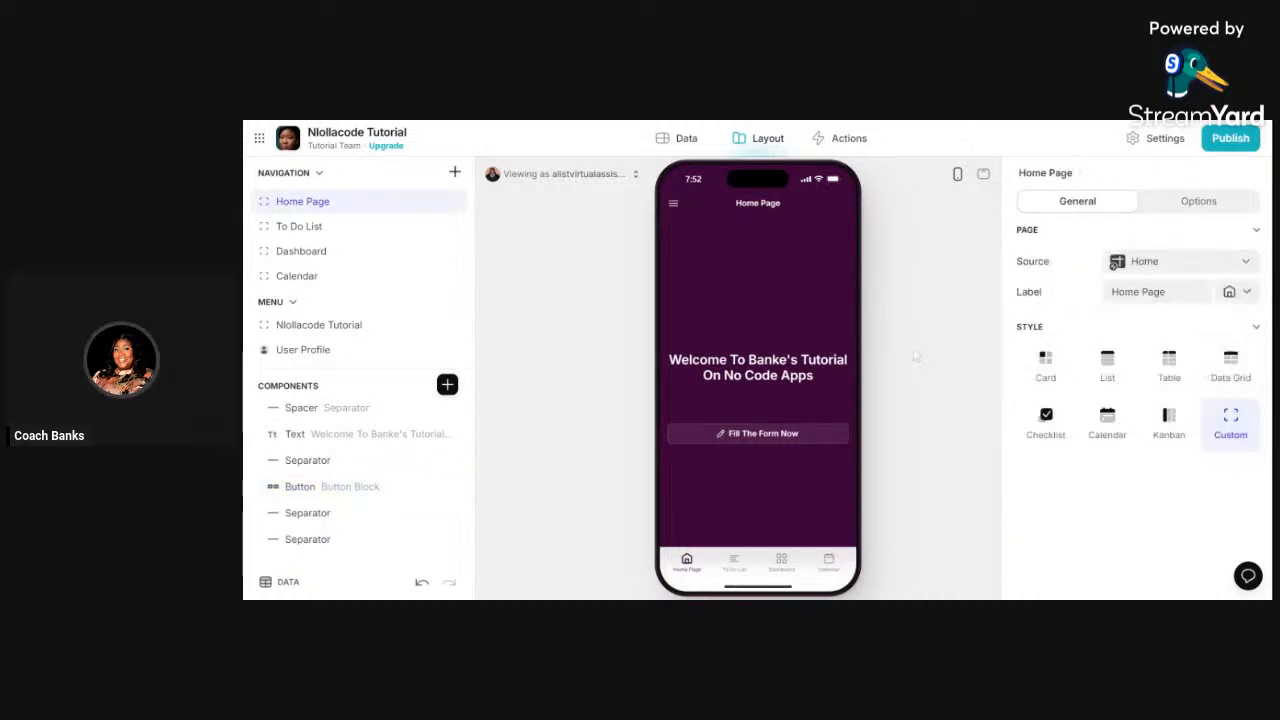
pyautogui.click(751, 440)
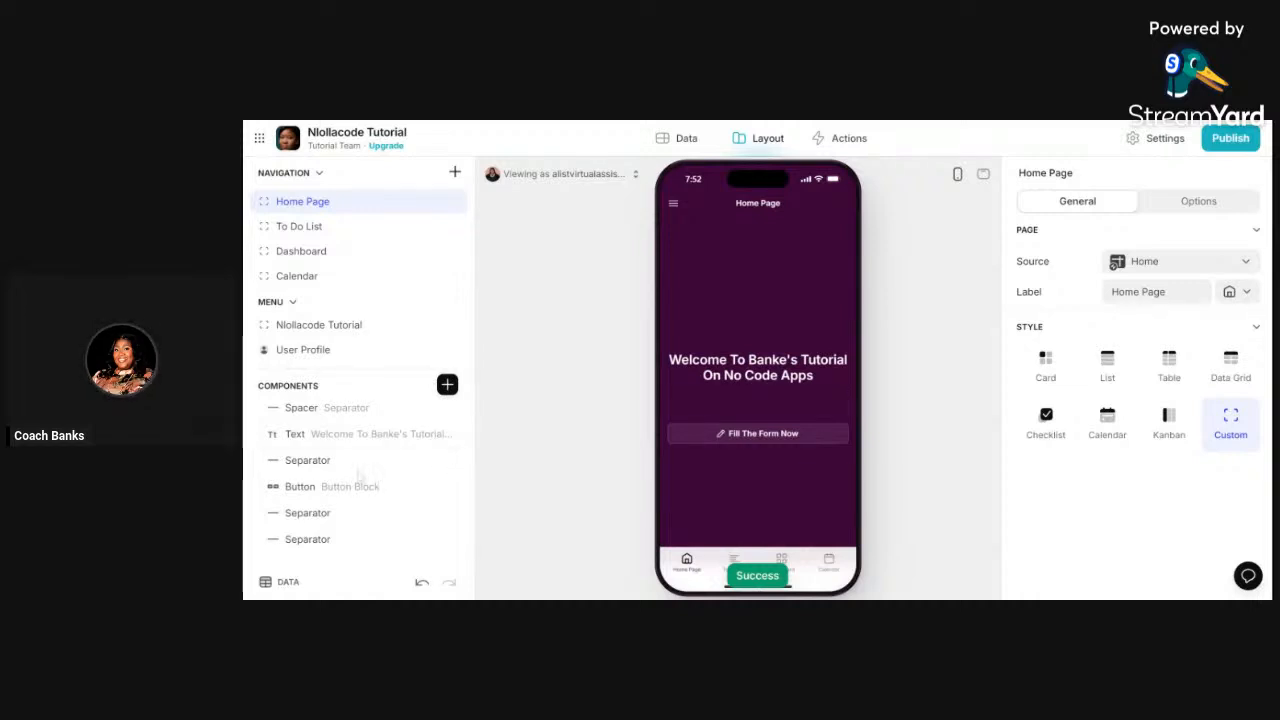
pyautogui.click(349, 487)
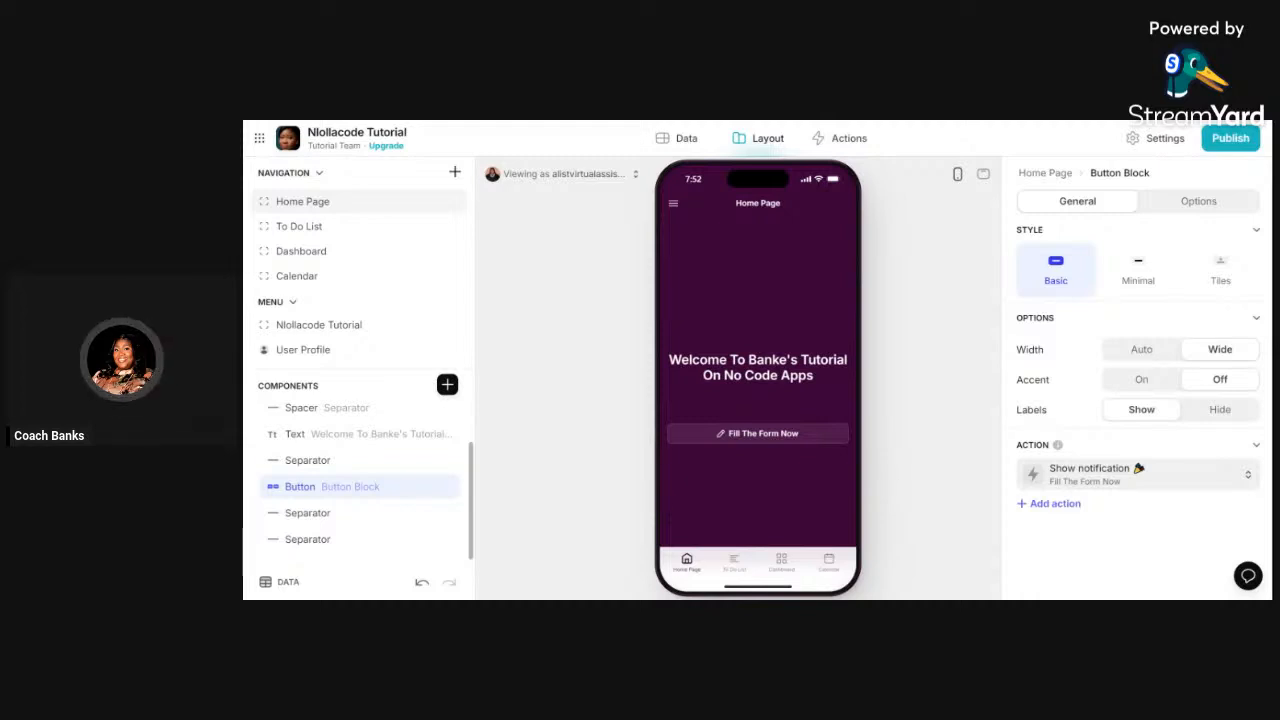
pyautogui.click(1128, 483)
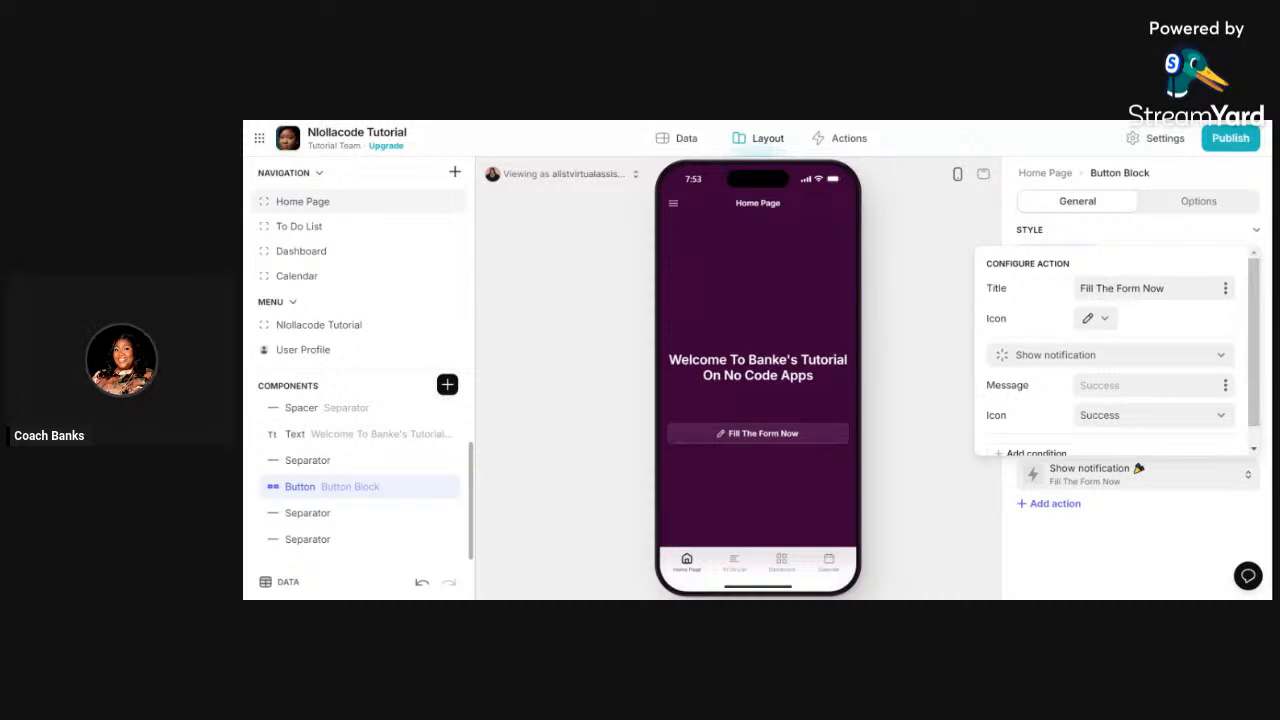
pyautogui.click(1063, 362)
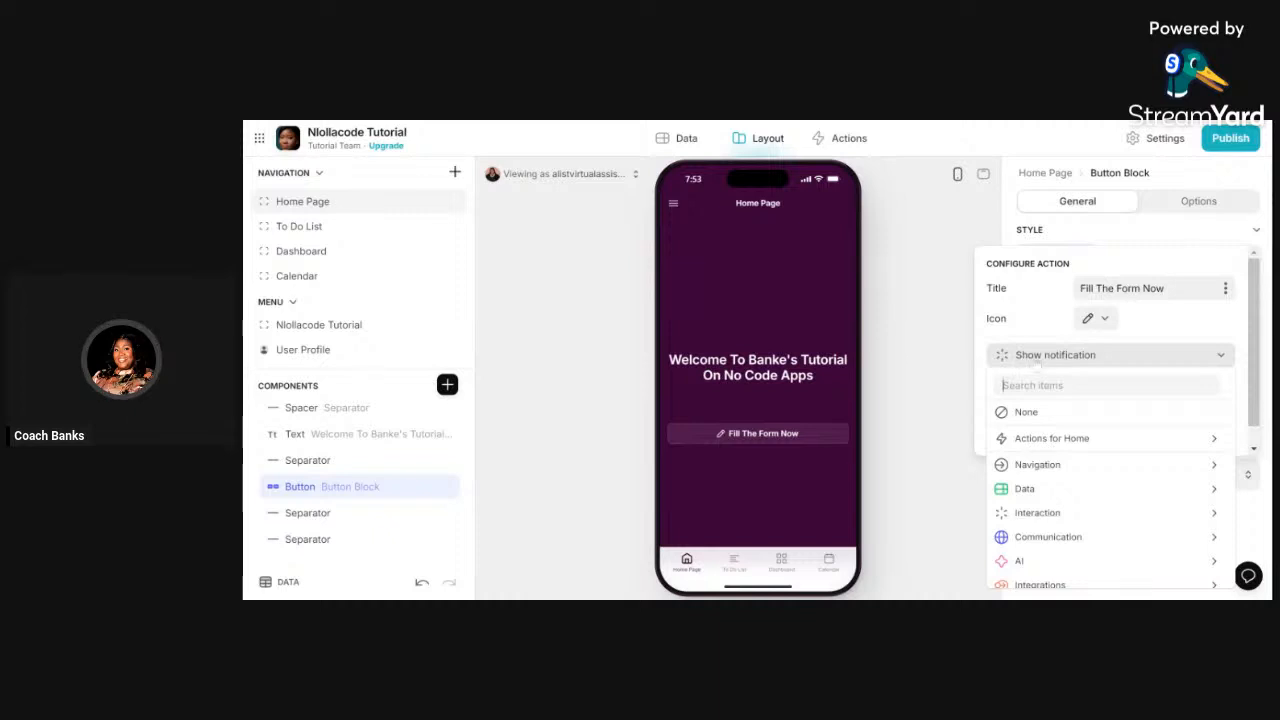
# - Change the button's action to Navigation > Show form screen, targeting Slide In
pyautogui.scroll(-1, 1045, 385)
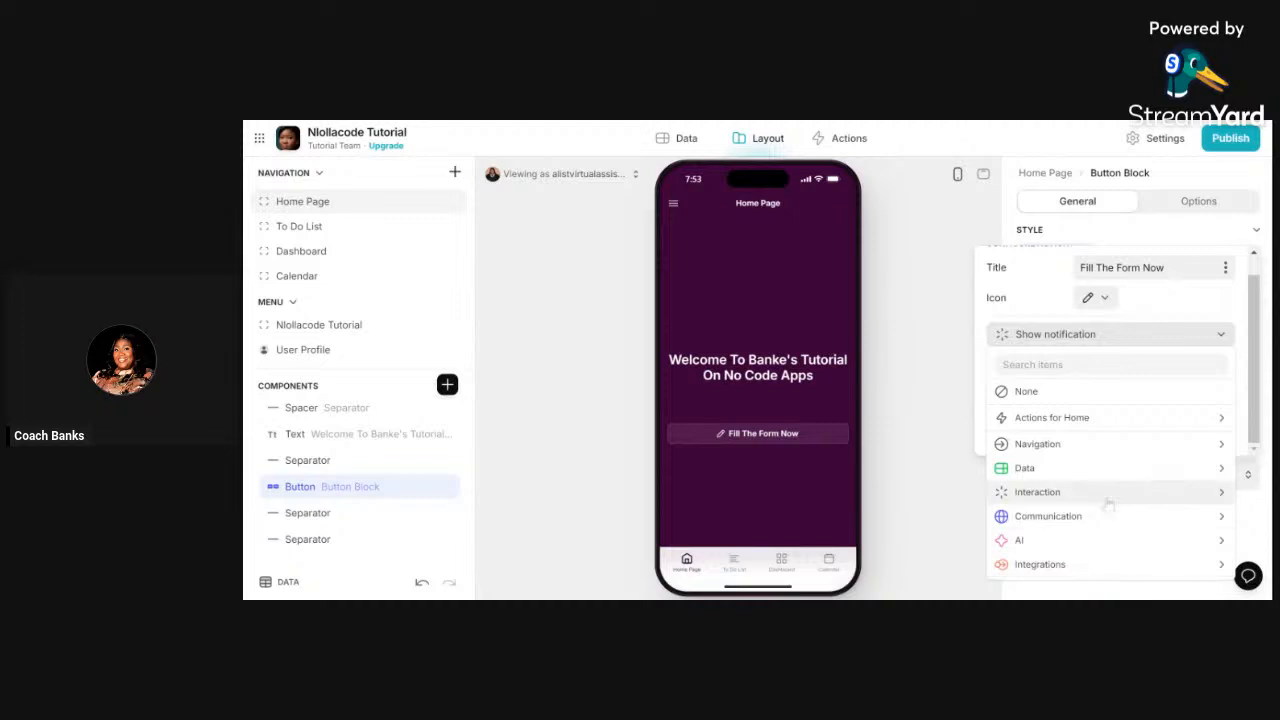
pyautogui.moveTo(1060, 468)
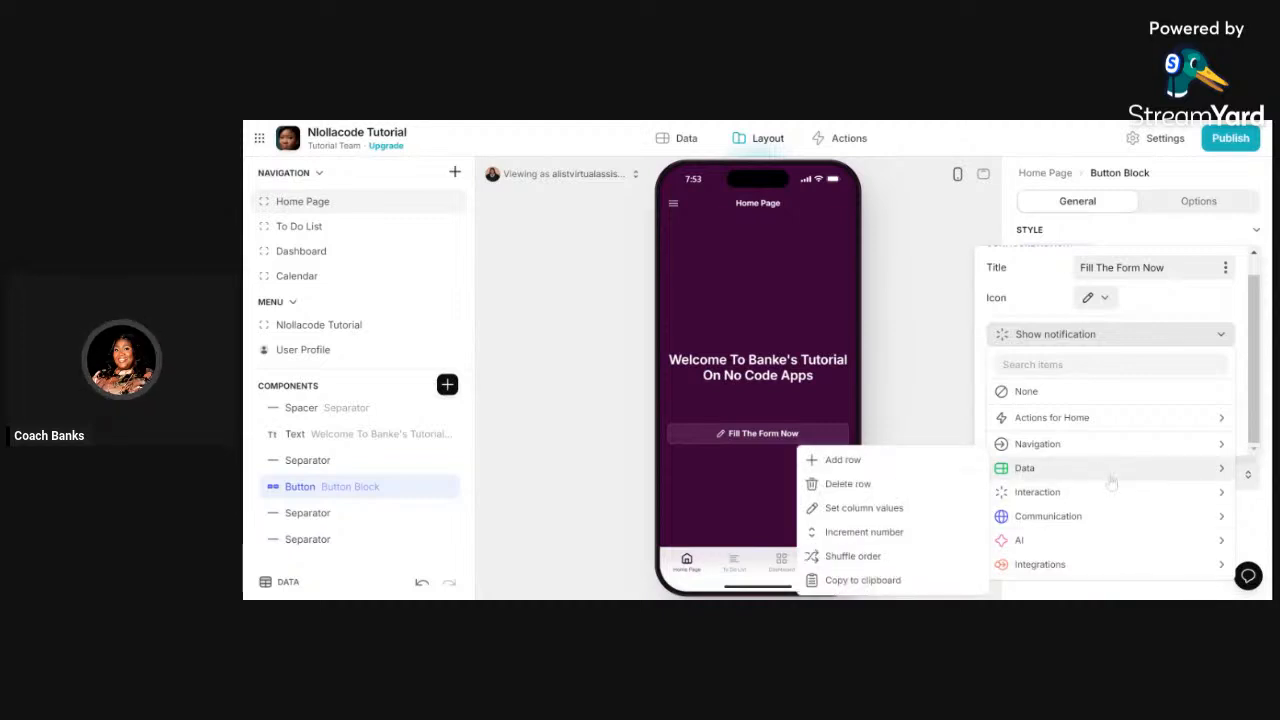
pyautogui.moveTo(1108, 496)
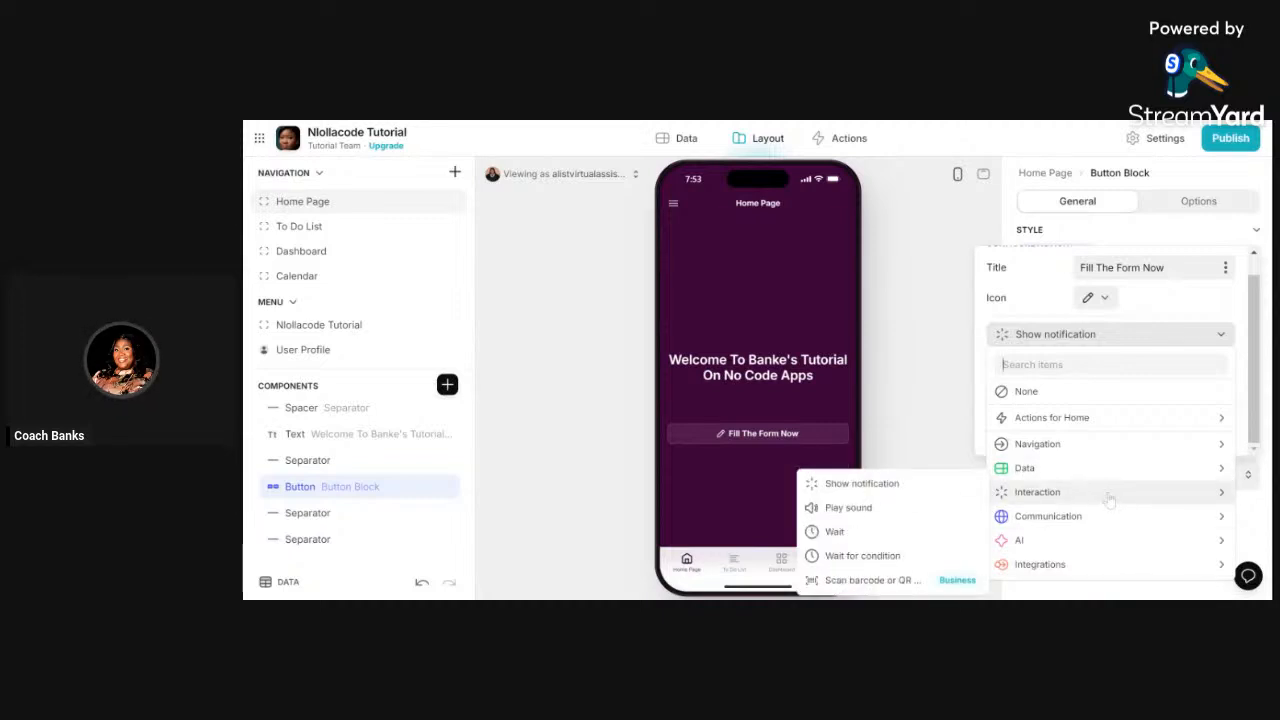
pyautogui.moveTo(1130, 446)
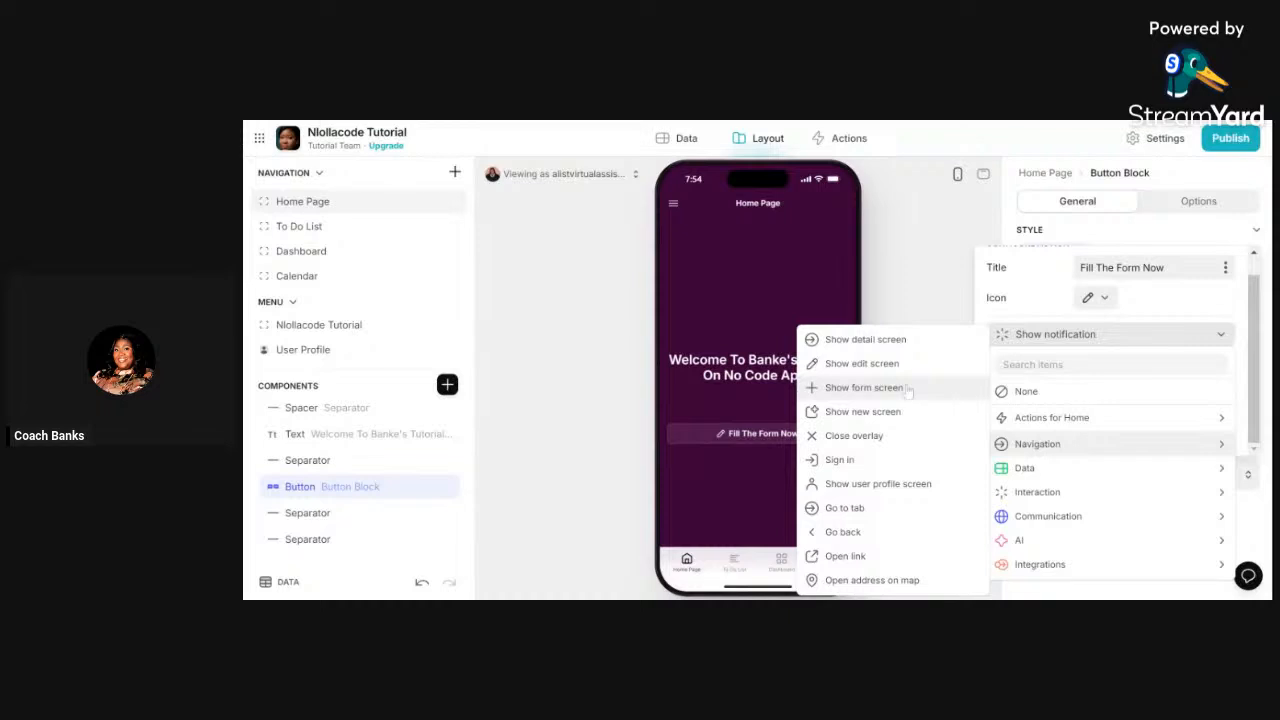
pyautogui.click(849, 388)
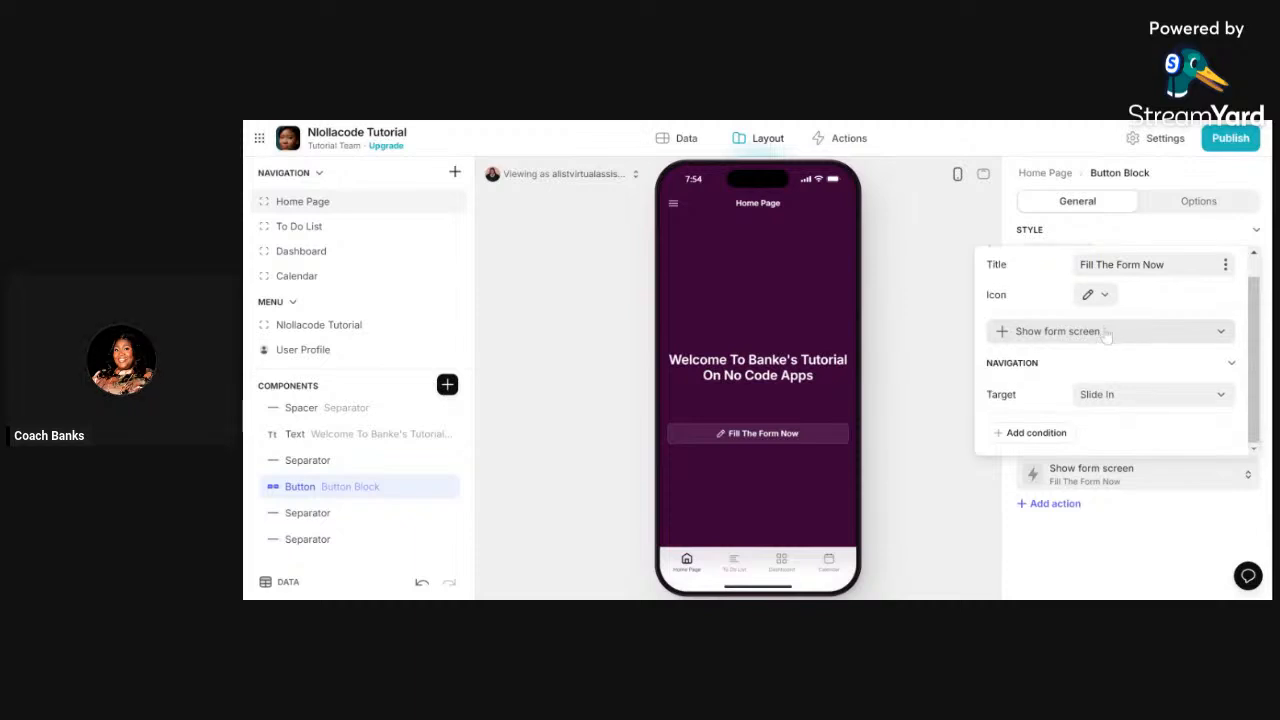
pyautogui.click(1168, 399)
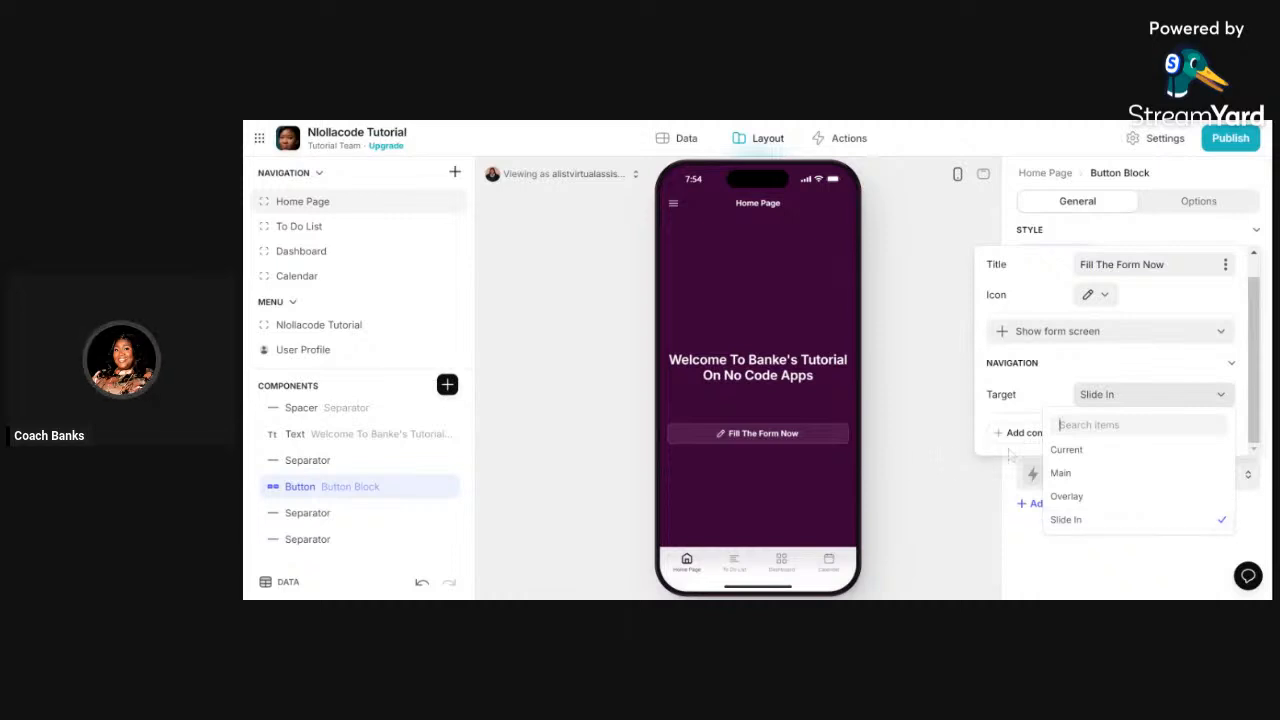
pyautogui.click(931, 463)
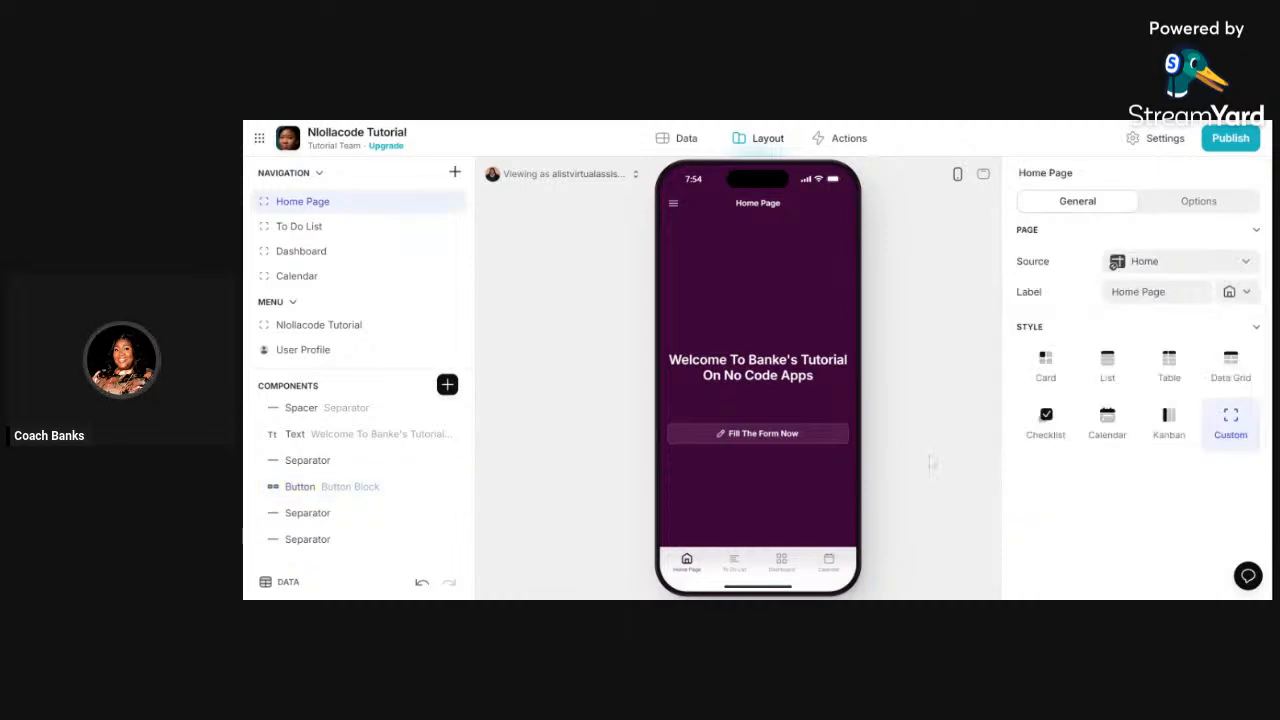
pyautogui.click(738, 444)
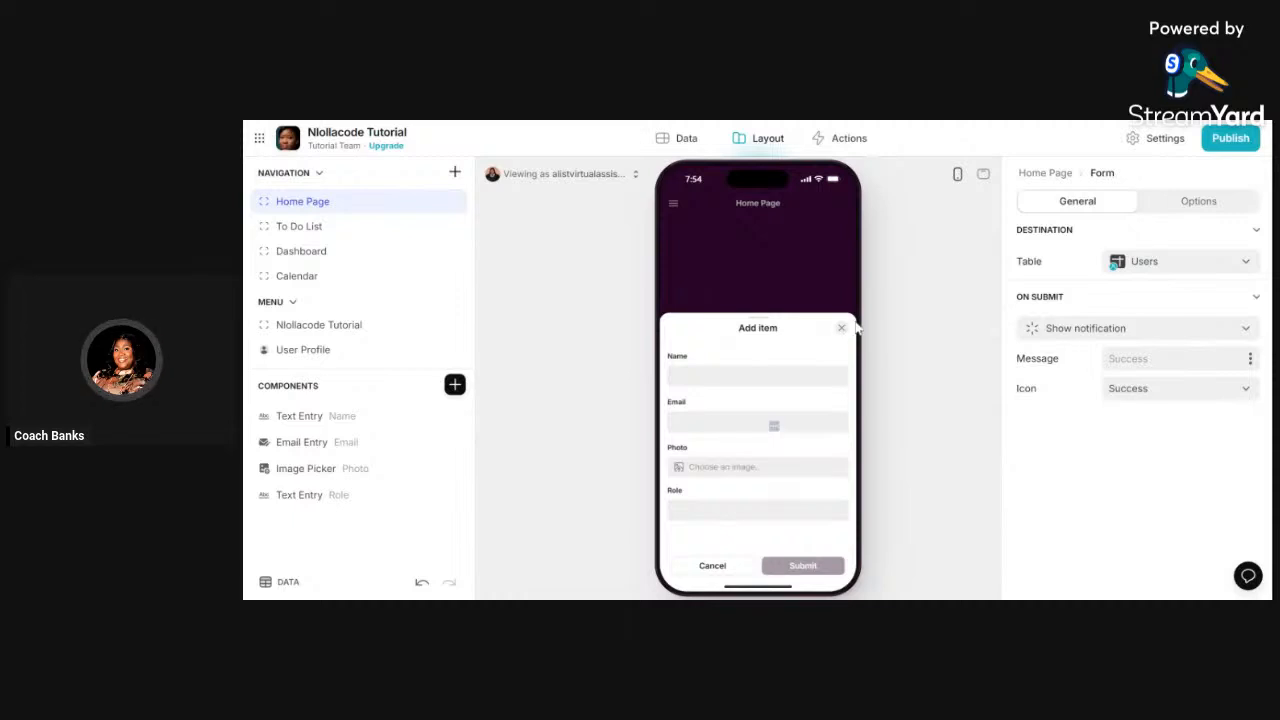
pyautogui.click(841, 328)
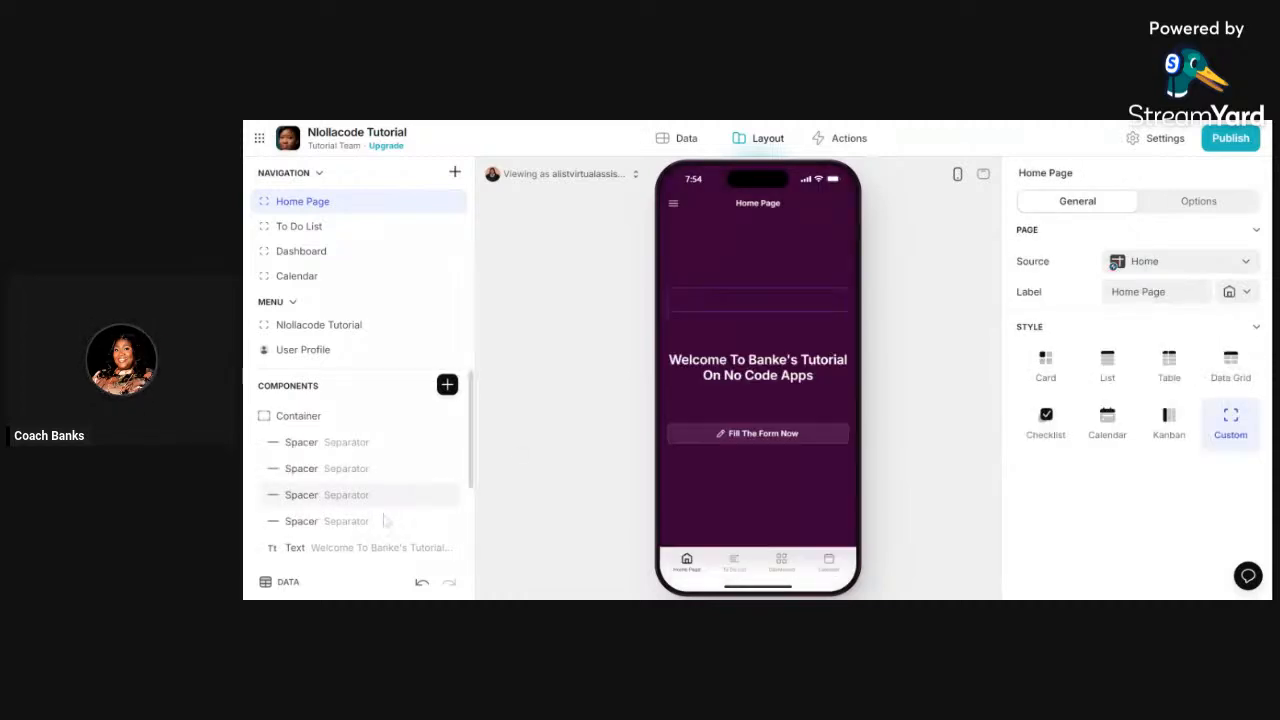
pyautogui.scroll(-3, 356, 515)
pyautogui.click(356, 488)
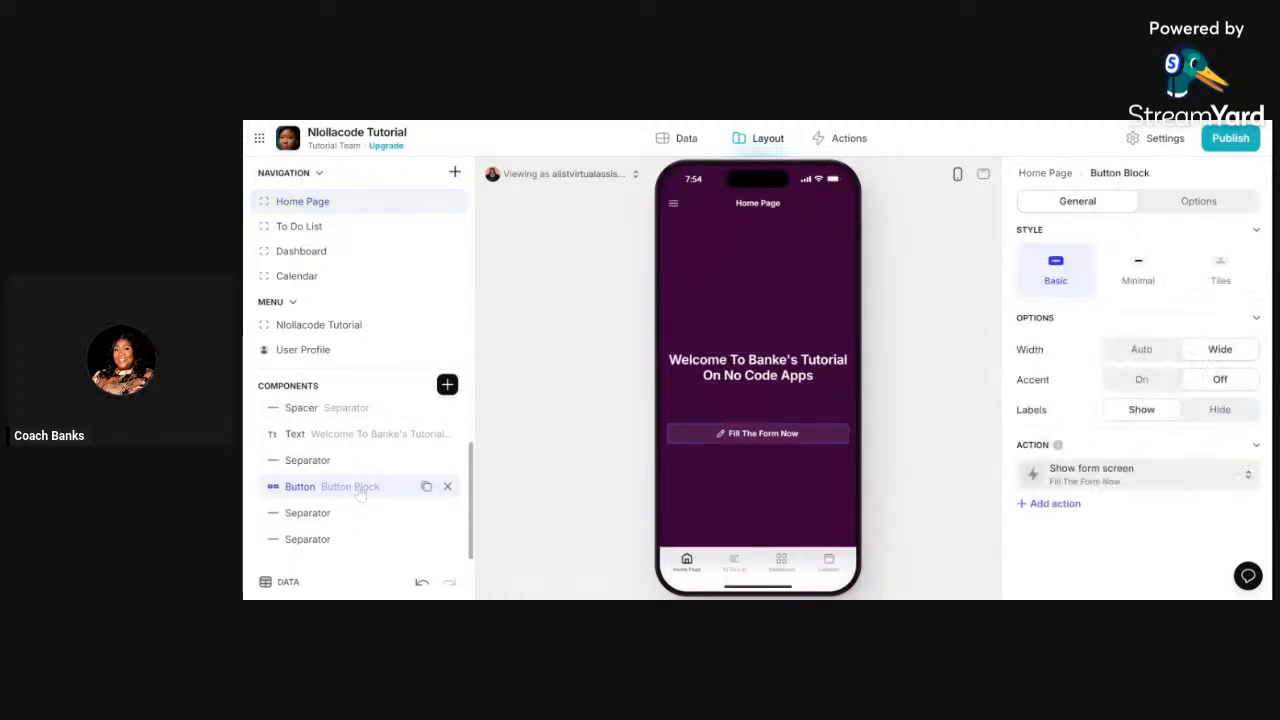
pyautogui.click(1150, 482)
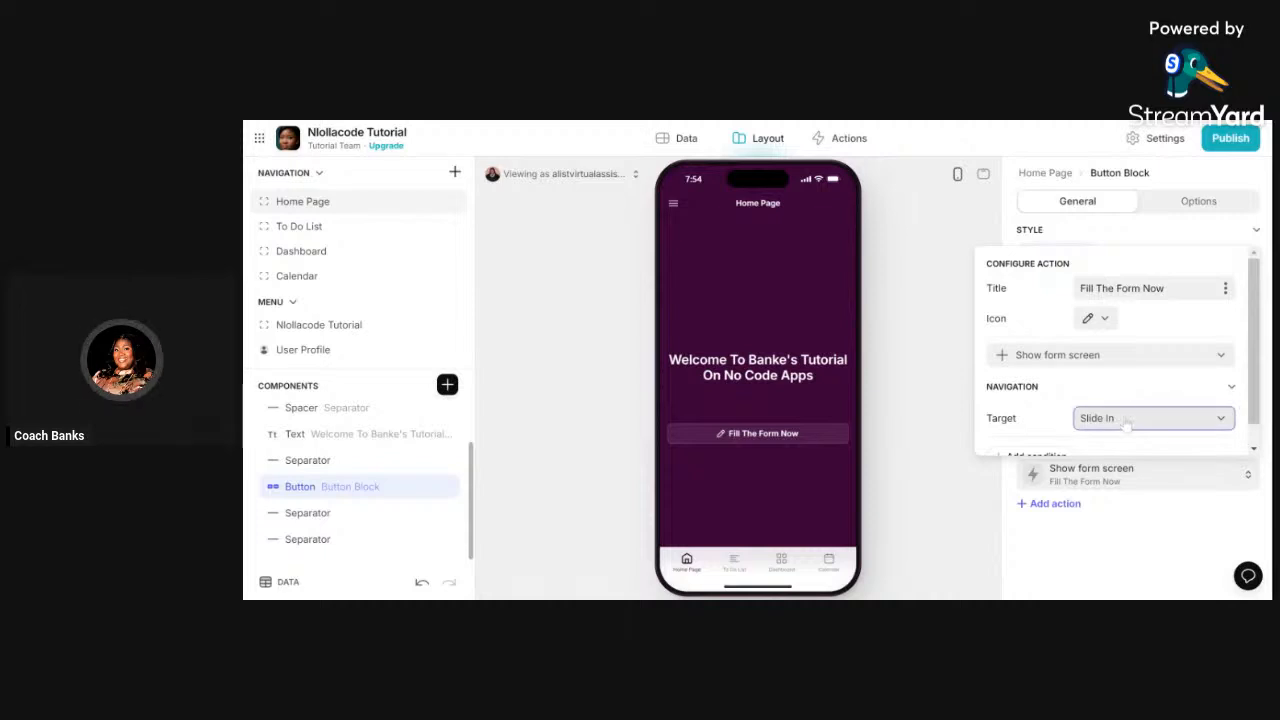
pyautogui.click(1125, 420)
pyautogui.click(1090, 521)
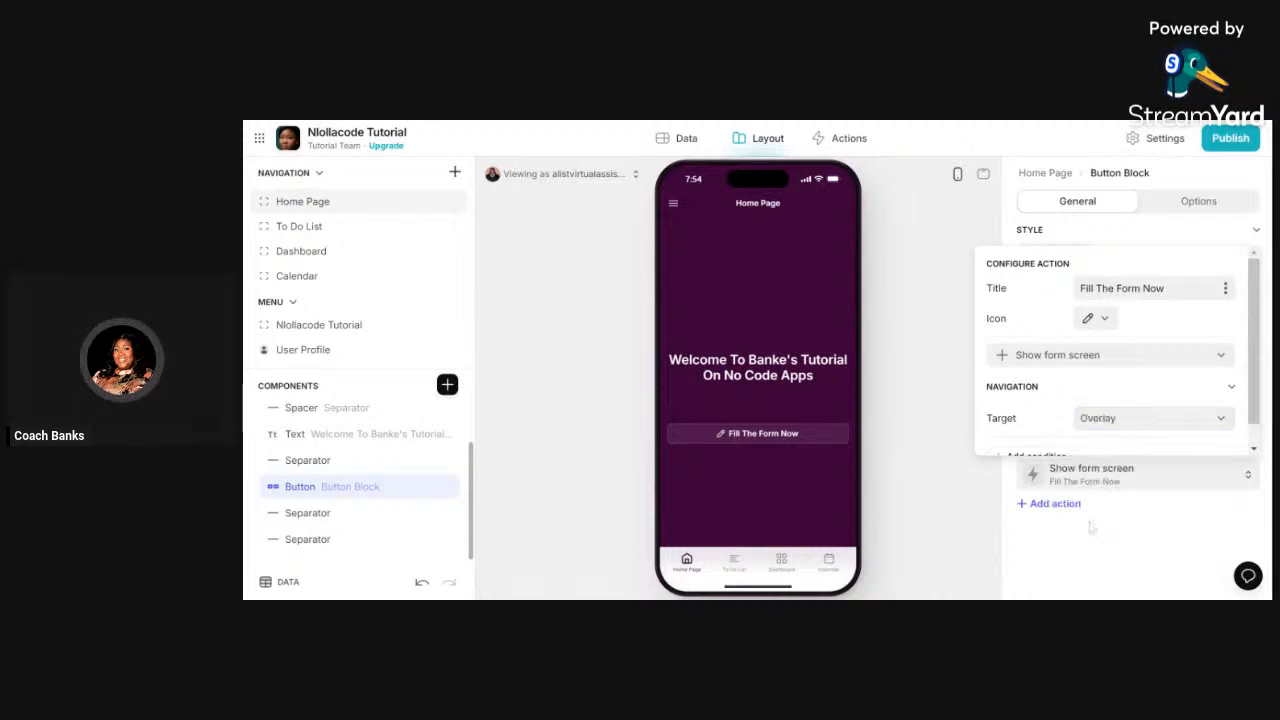
pyautogui.click(914, 368)
pyautogui.click(757, 436)
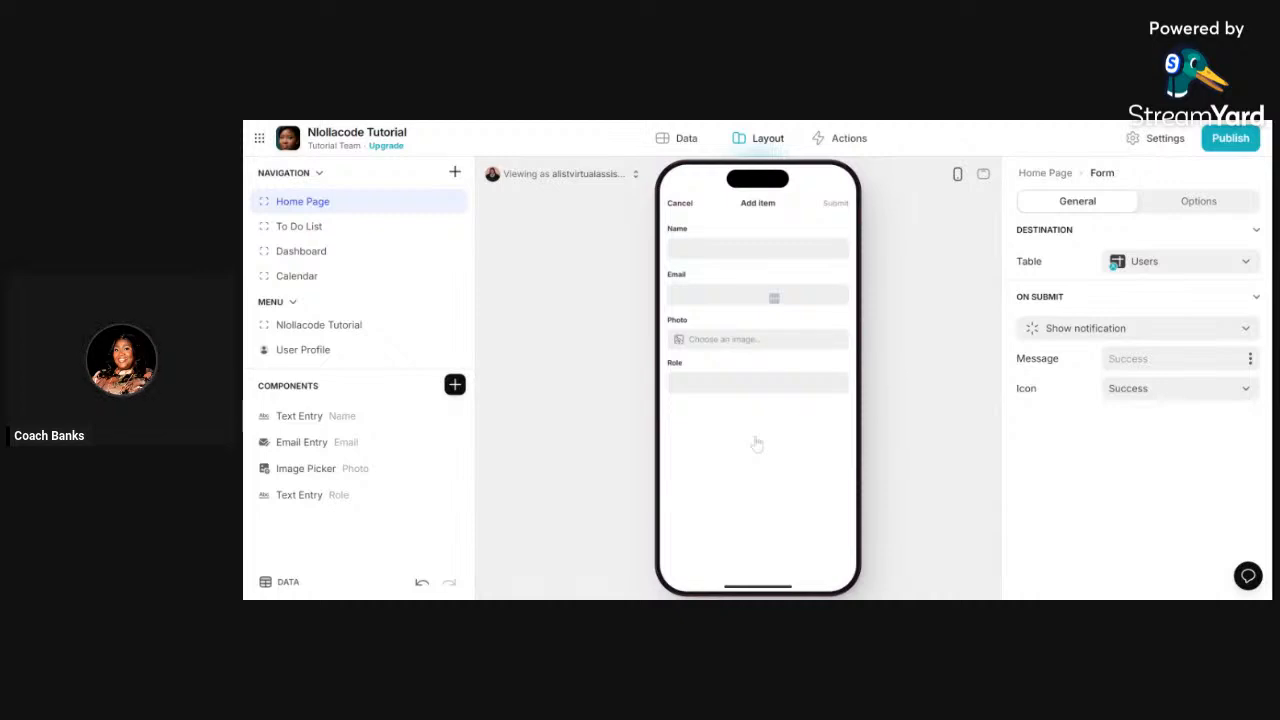
pyautogui.click(683, 204)
pyautogui.scroll(-3, 360, 530)
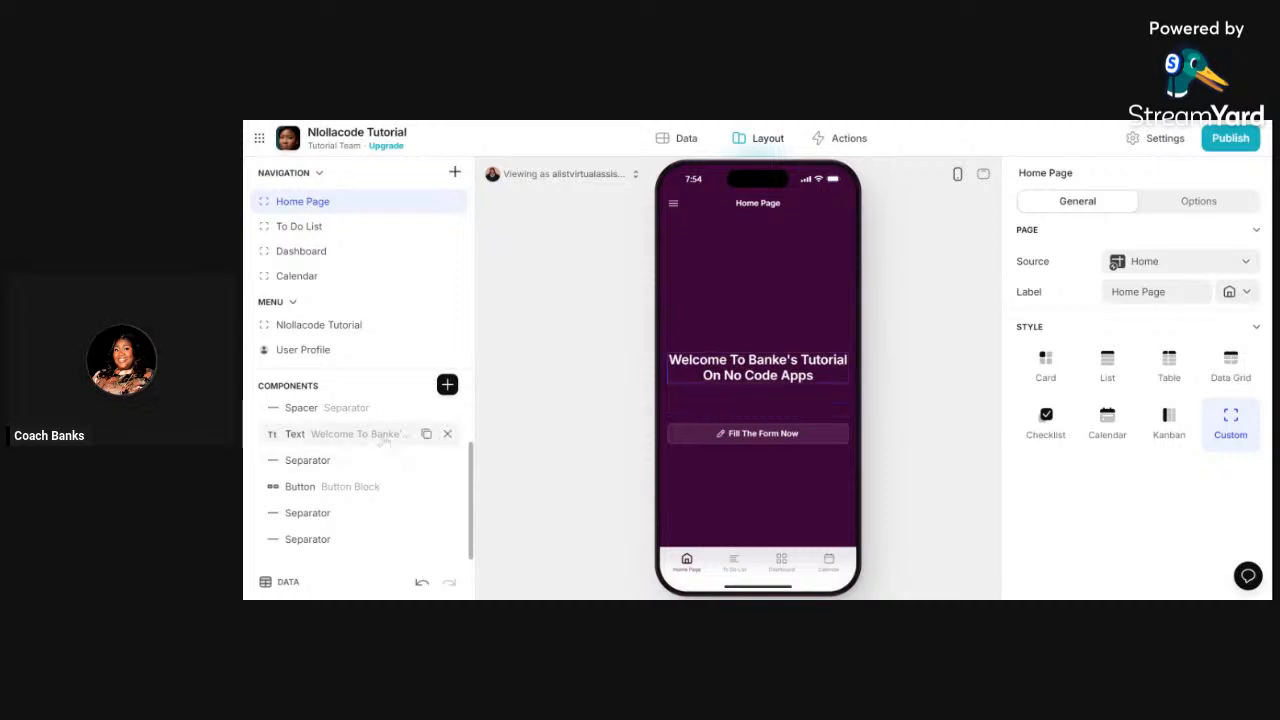
pyautogui.click(366, 484)
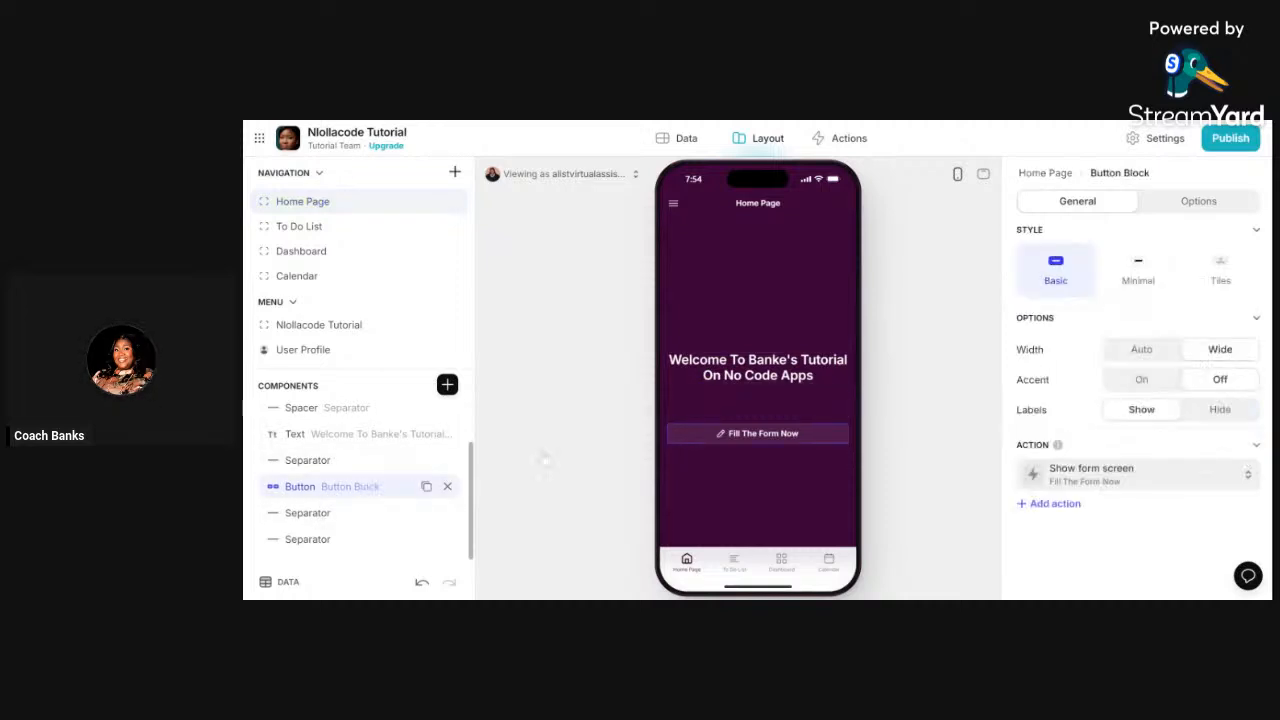
pyautogui.click(1130, 474)
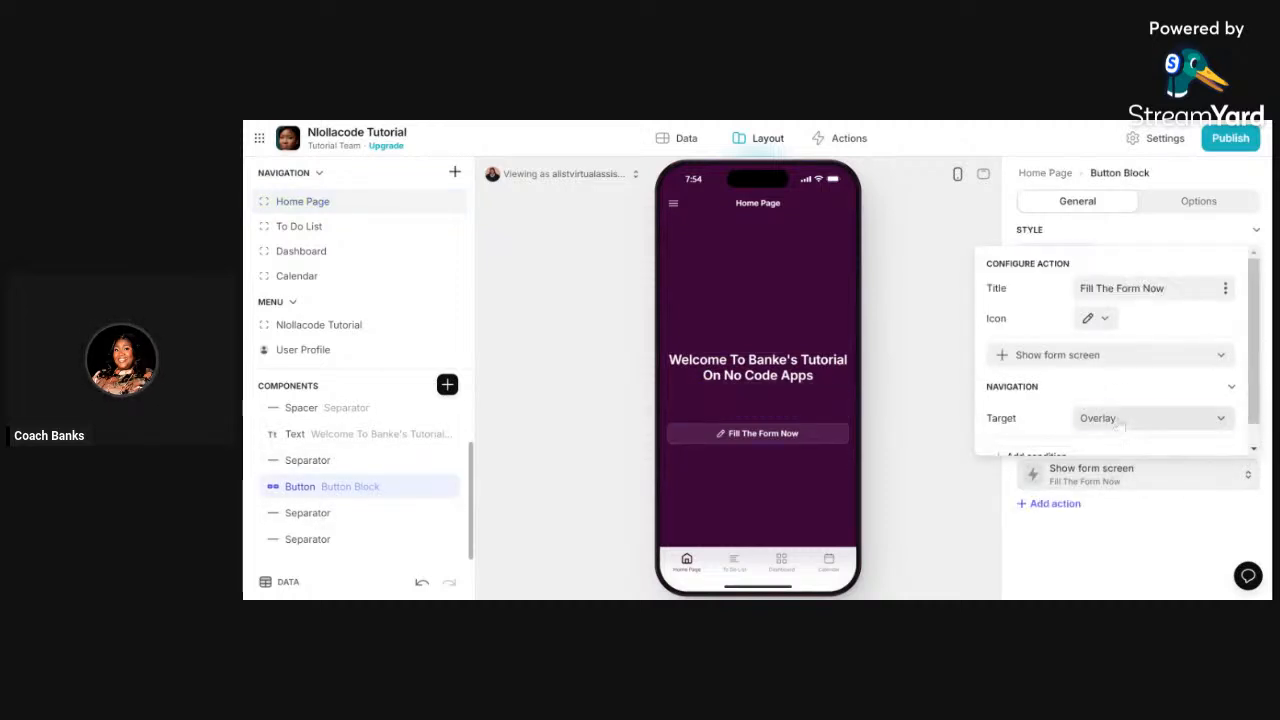
pyautogui.click(1115, 420)
pyautogui.click(1066, 543)
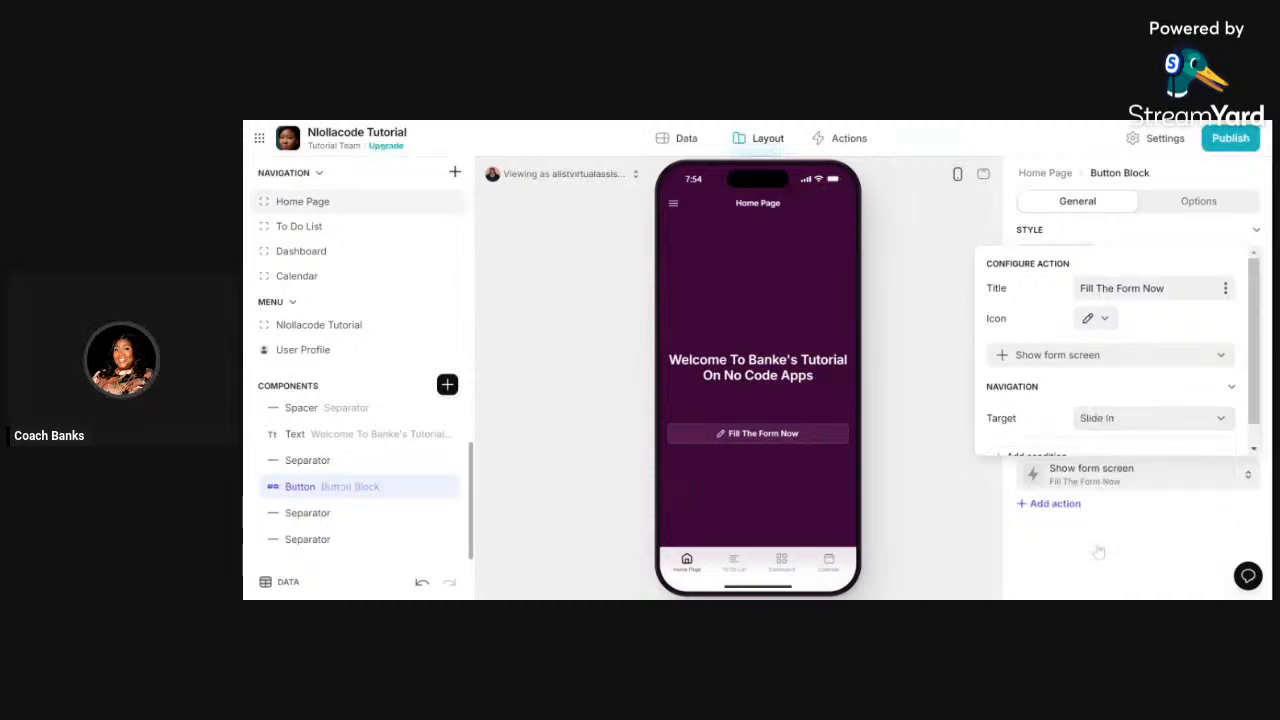
pyautogui.scroll(-1, 1081, 352)
pyautogui.scroll(1, 1081, 352)
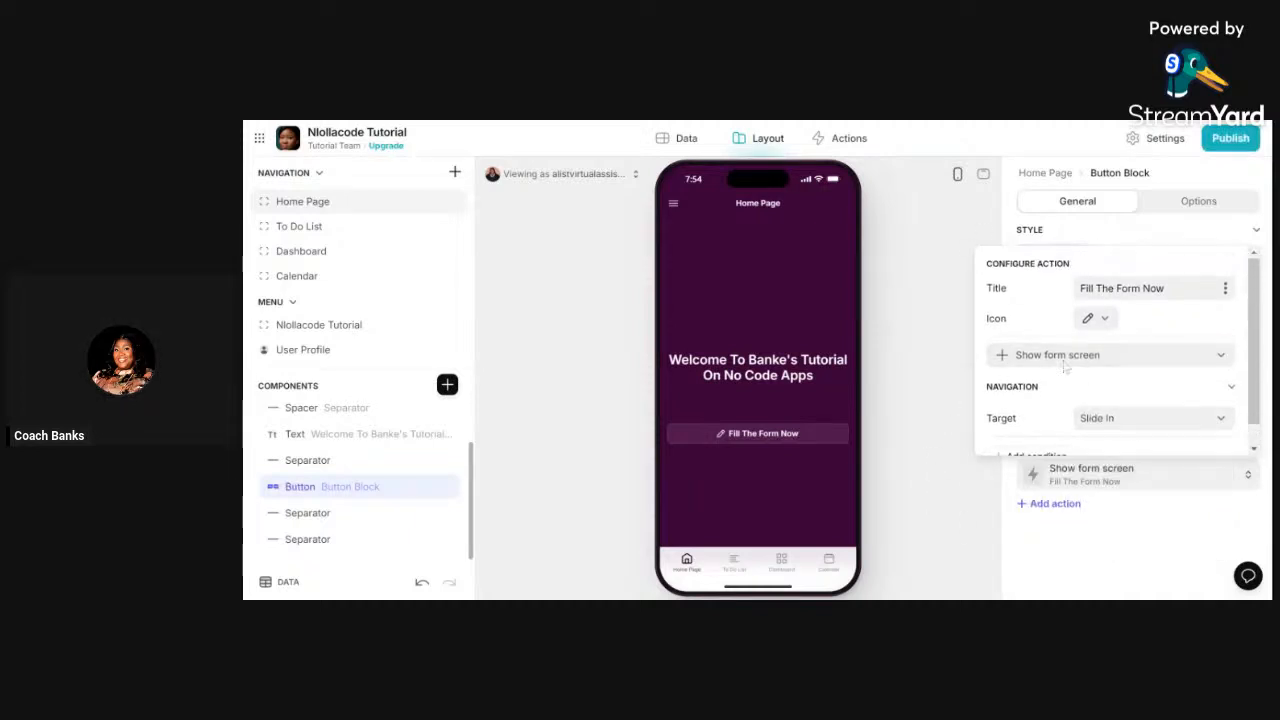
pyautogui.click(920, 316)
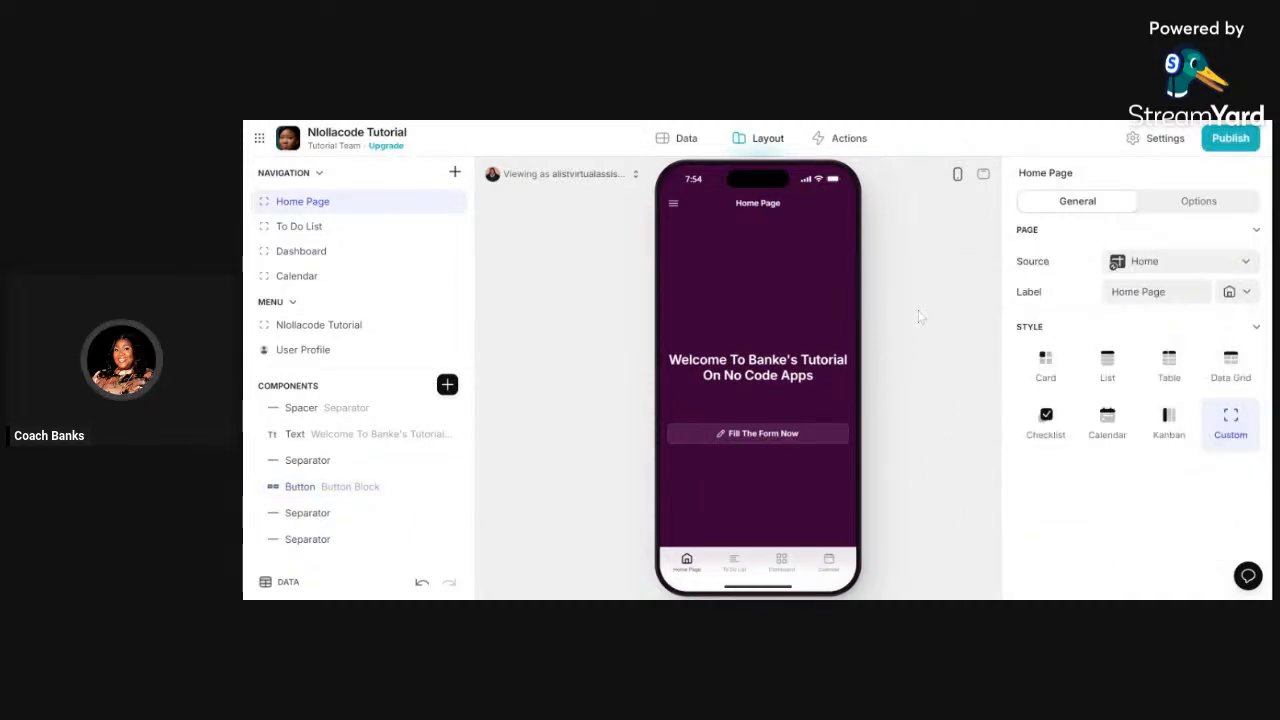
# - Open the Add item form (Name, Email, Photo, Role into Users) and list insertable components
pyautogui.click(775, 437)
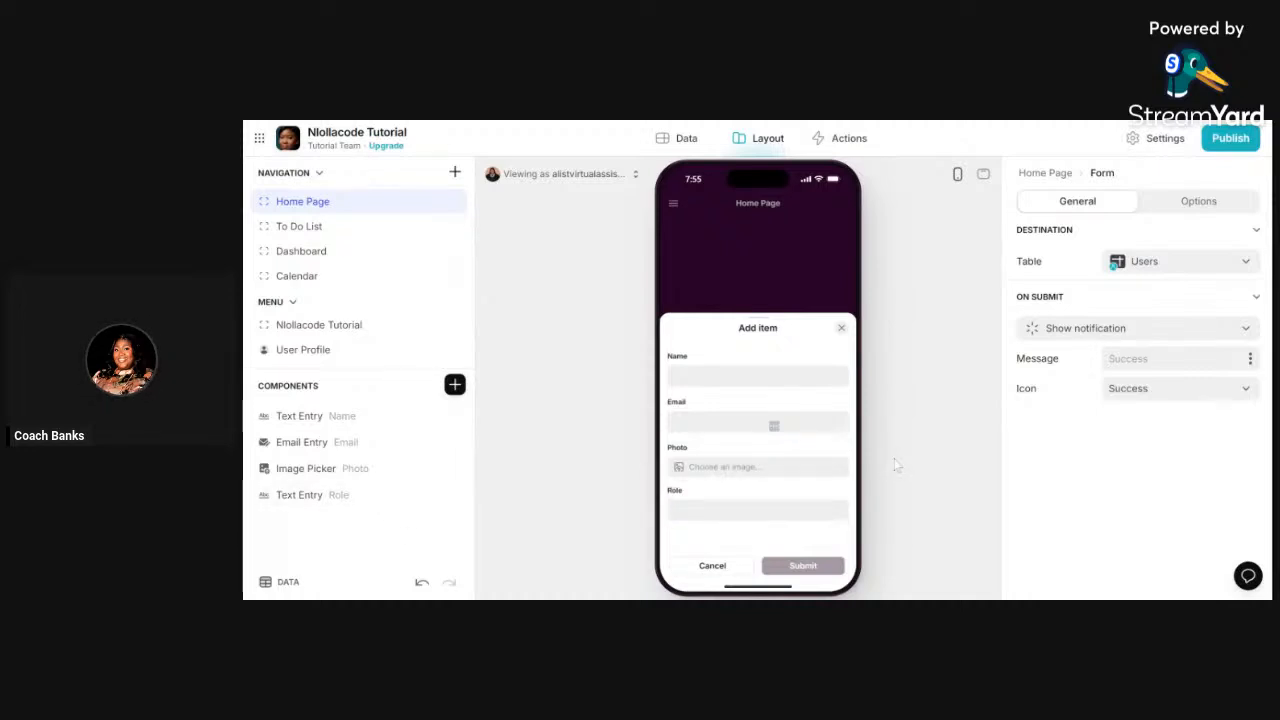
pyautogui.click(455, 386)
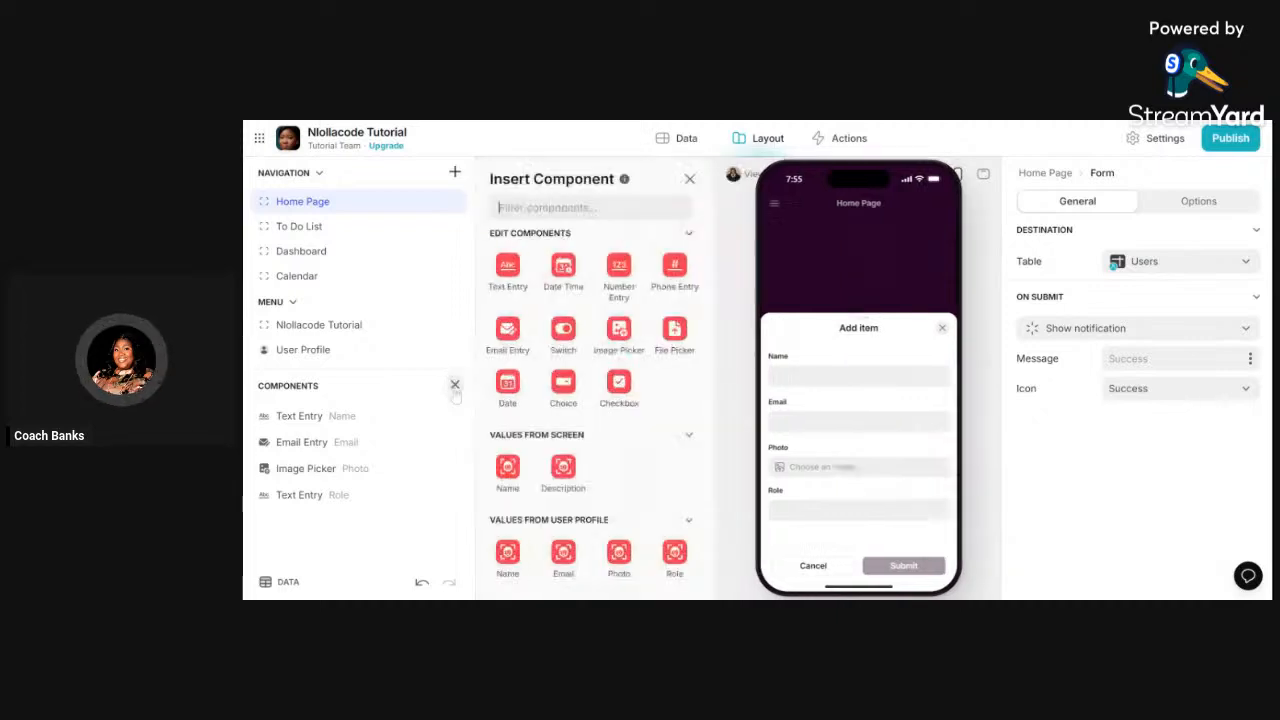
# - Add the App's user email special value to the Add item form as a Name column entry
pyautogui.scroll(-5, 653, 355)
pyautogui.scroll(-10, 653, 355)
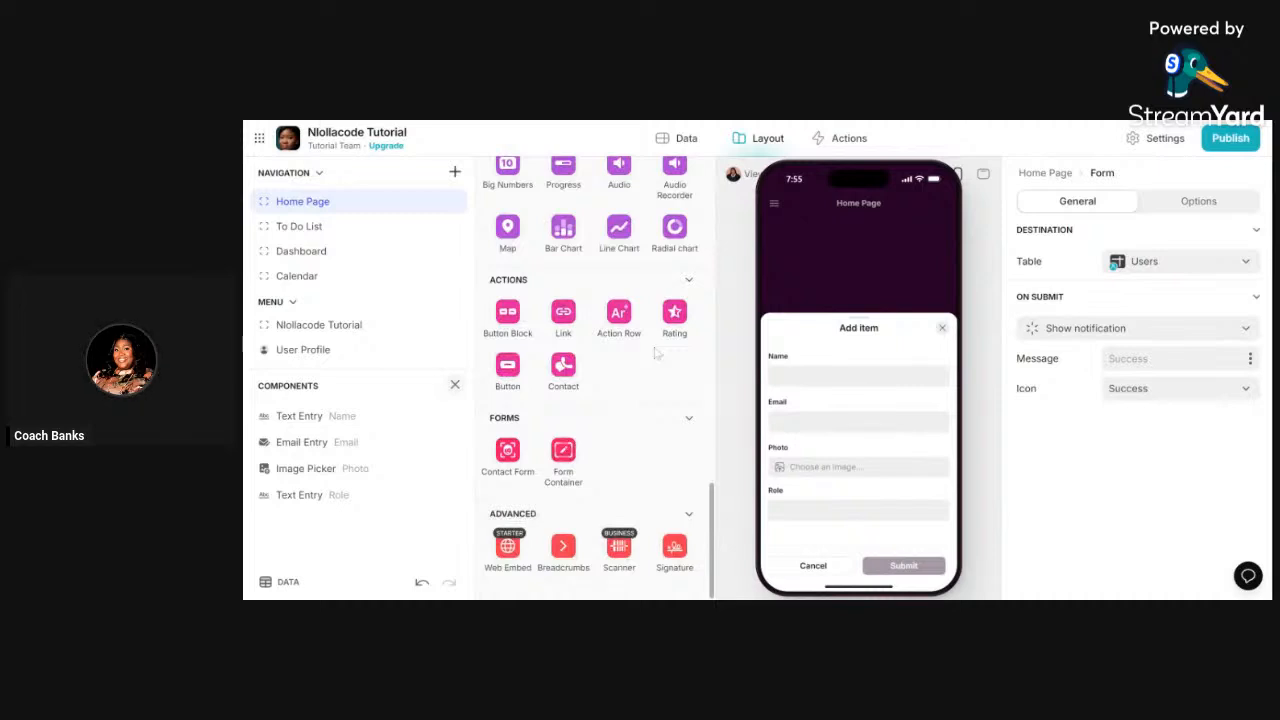
pyautogui.scroll(15, 656, 352)
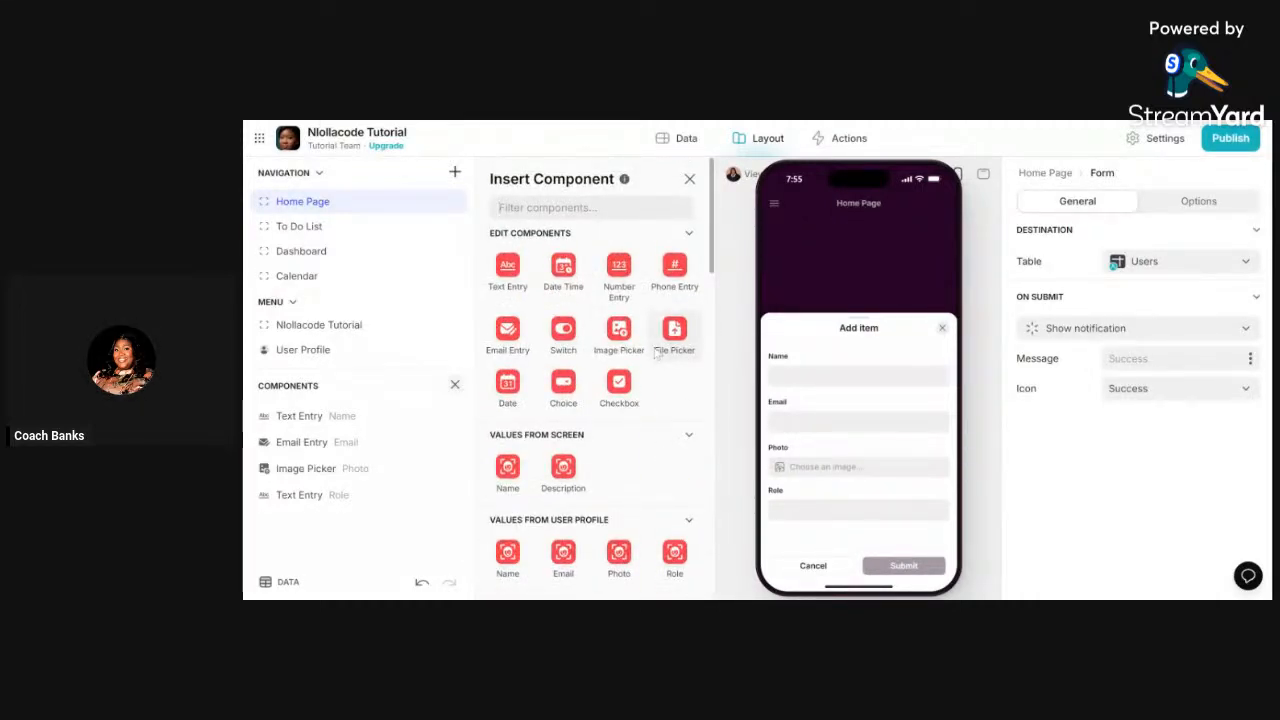
pyautogui.scroll(-3, 656, 352)
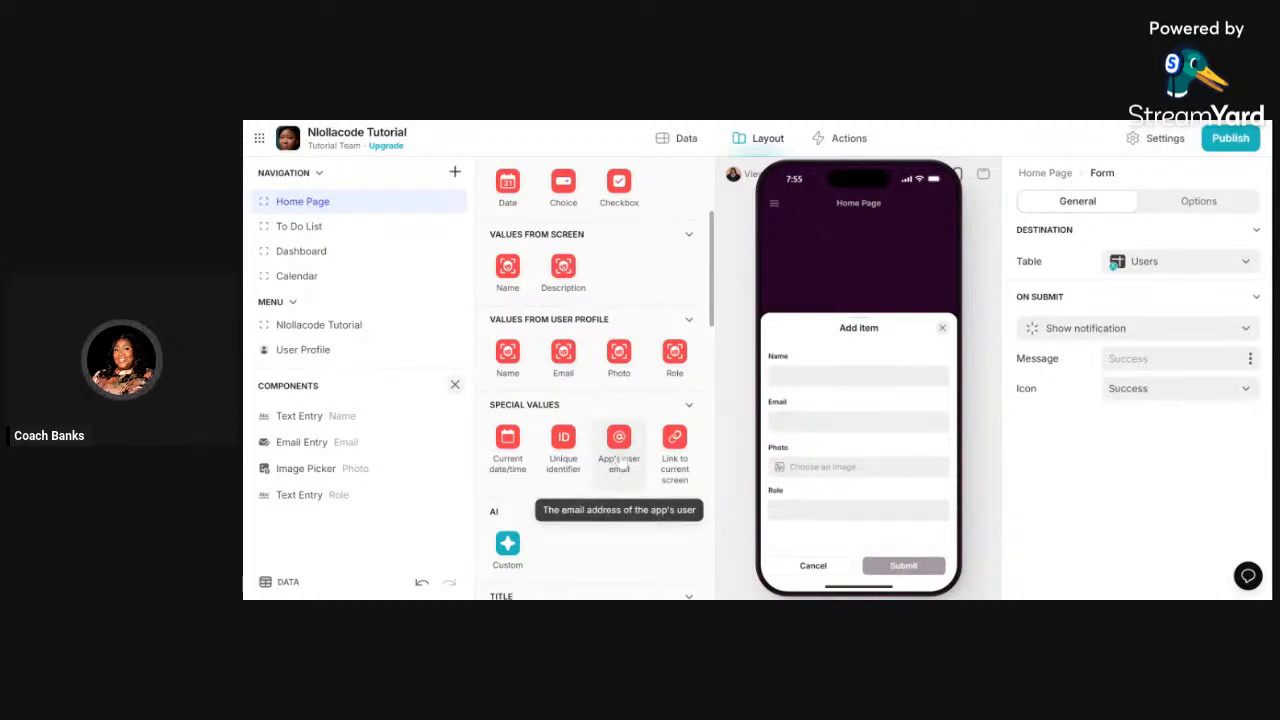
pyautogui.click(619, 455)
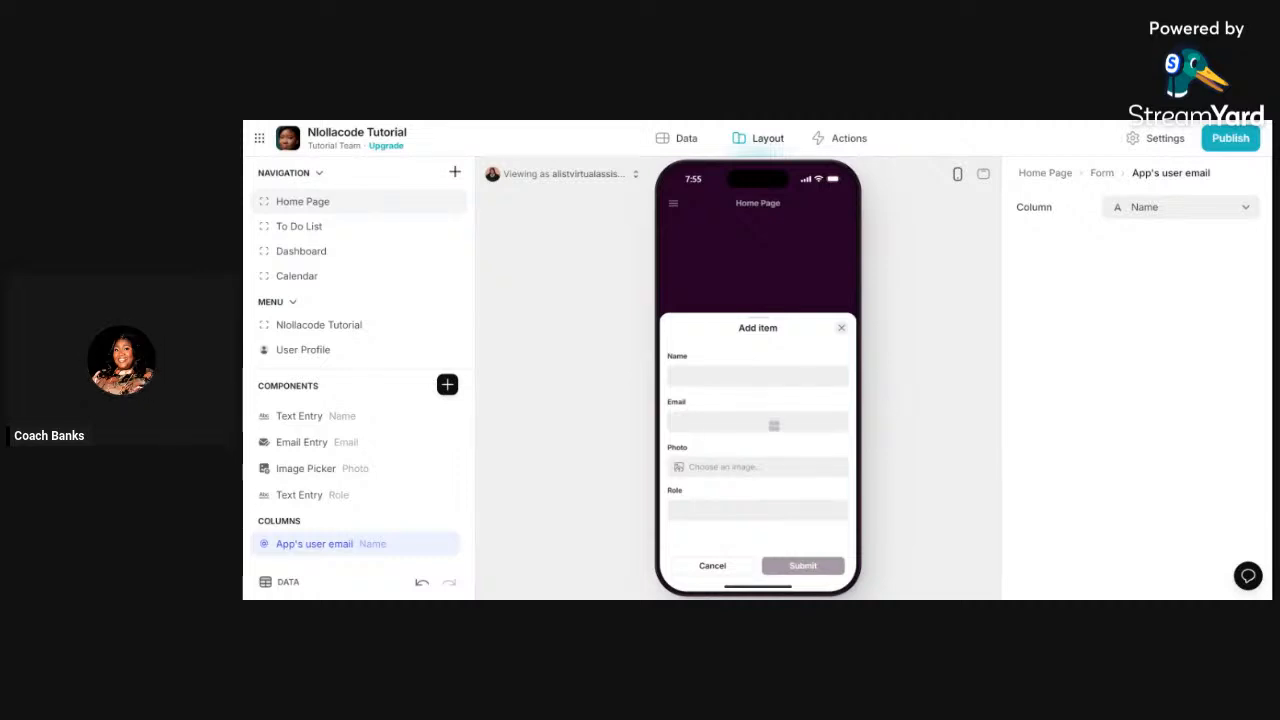
# - Inspect the Name text entry, then show the form's General settings with its Users table
pyautogui.scroll(-1, 360, 450)
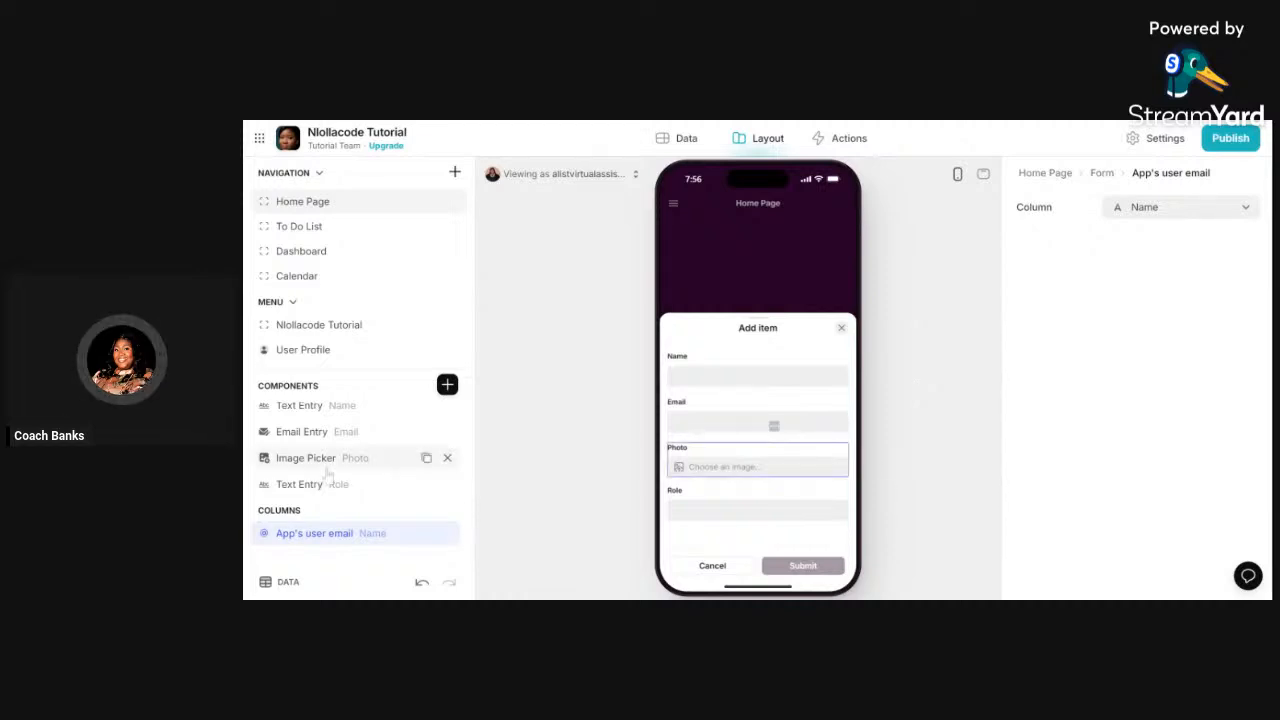
pyautogui.scroll(1, 327, 477)
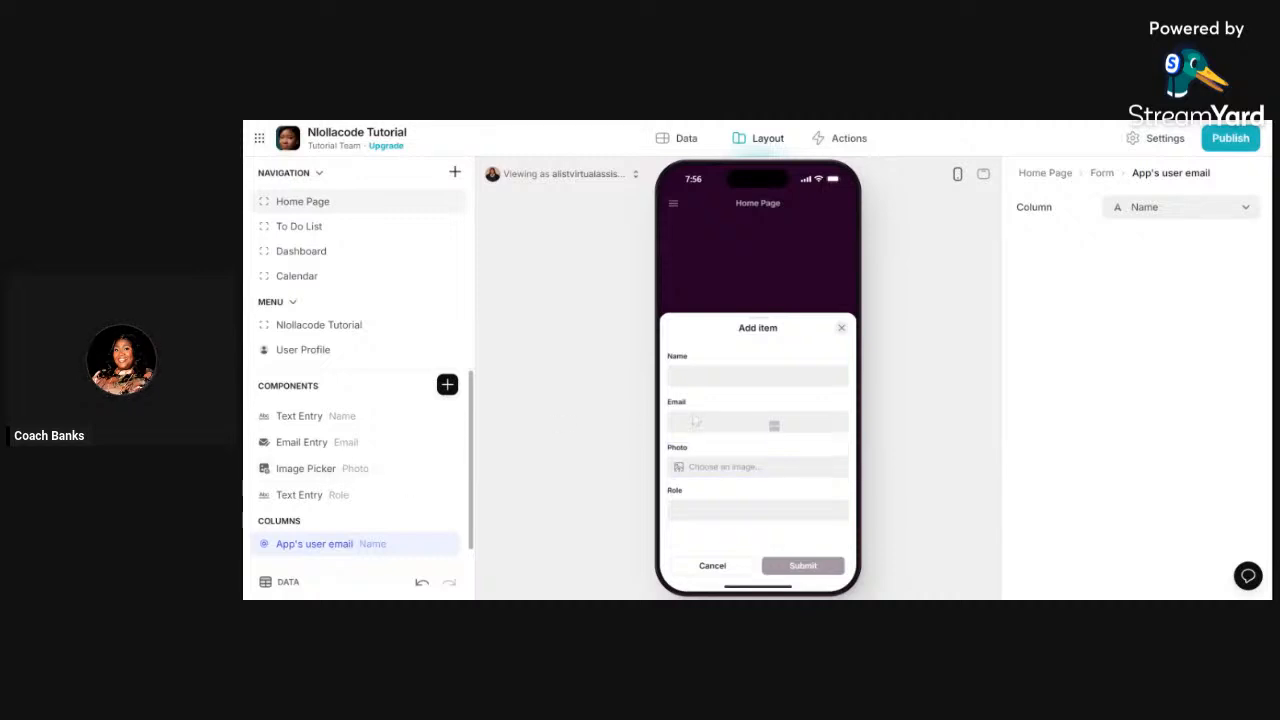
pyautogui.click(305, 416)
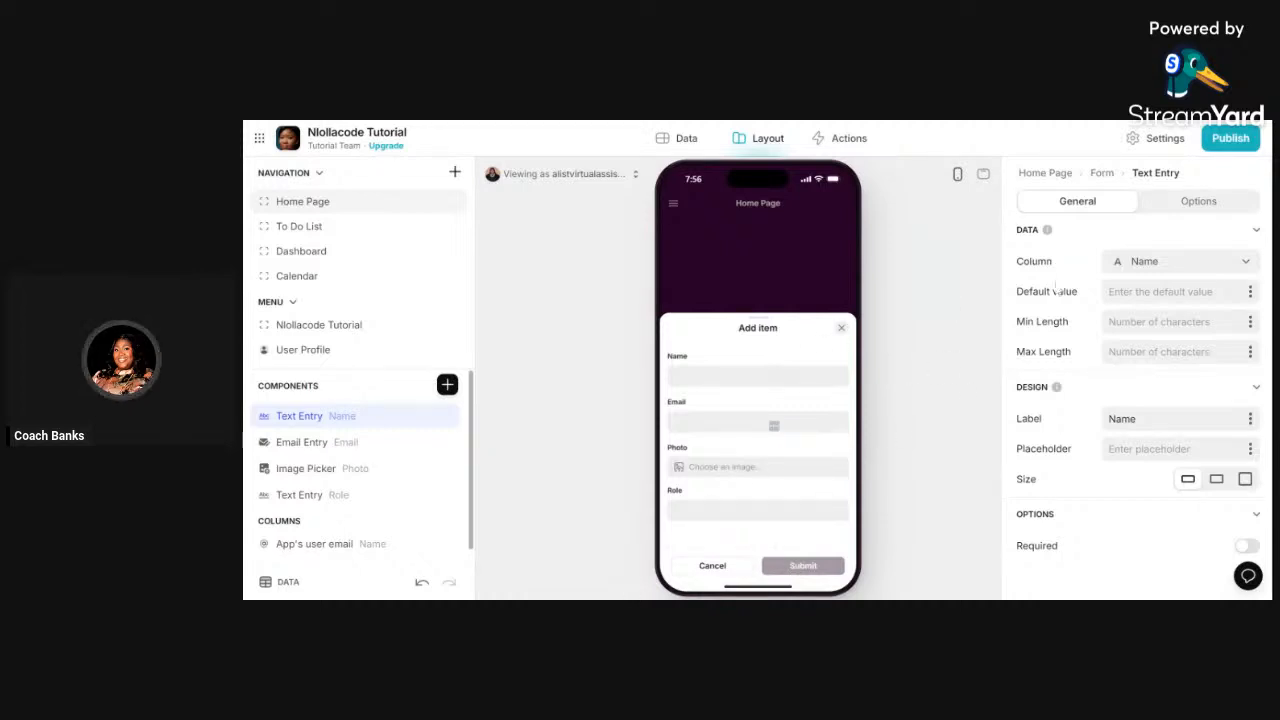
pyautogui.click(1104, 178)
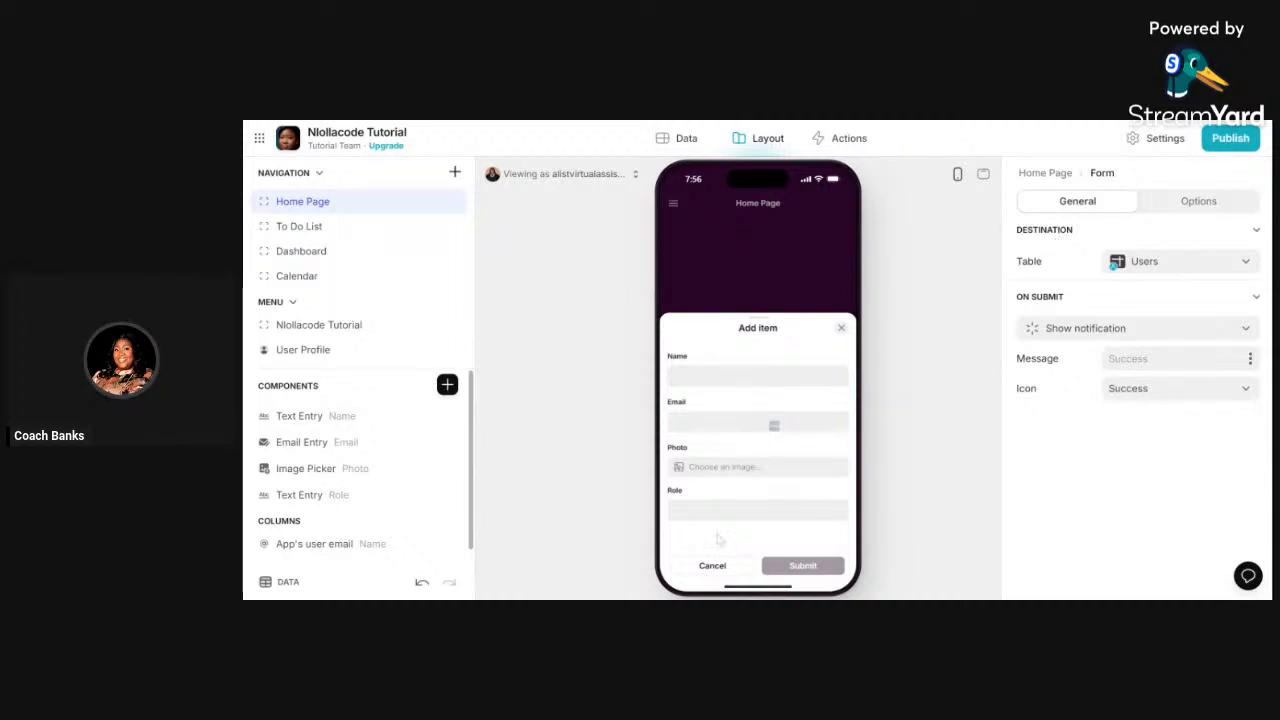
# - Keep the form saving to Users and set On Submit to Go to tab, targeting Dashboard
pyautogui.click(1185, 272)
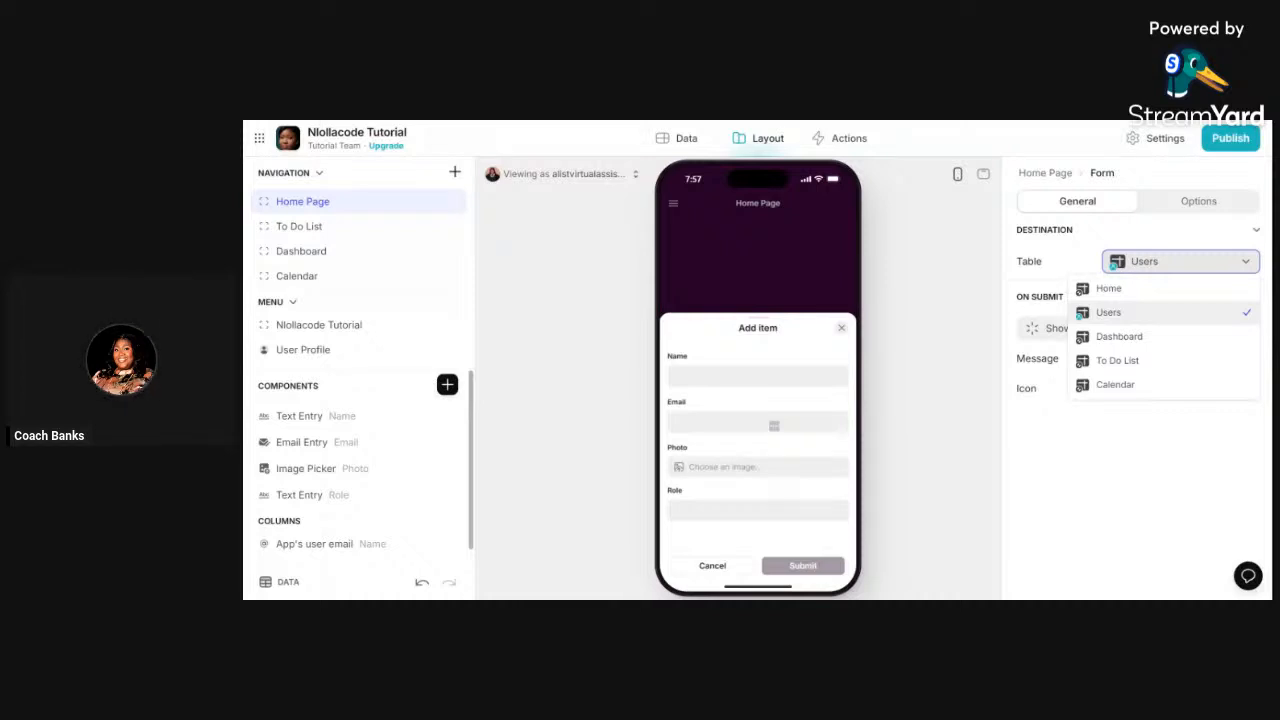
pyautogui.click(1130, 318)
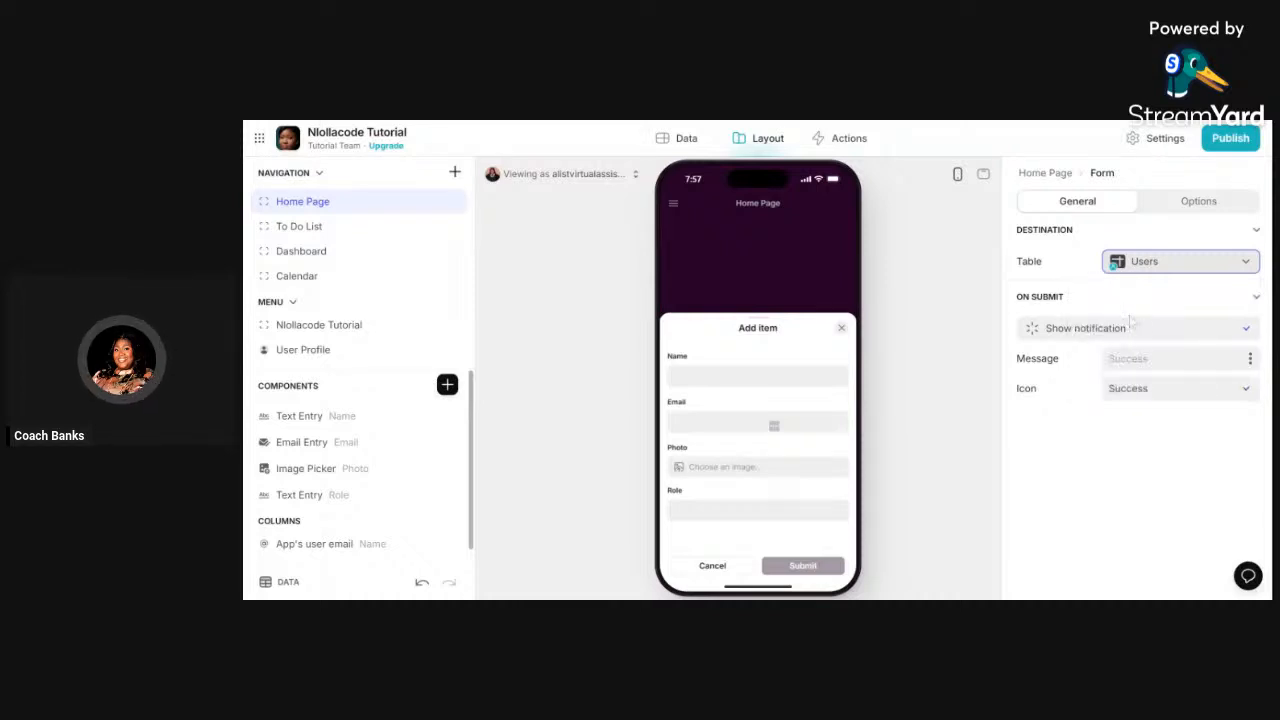
pyautogui.click(1078, 330)
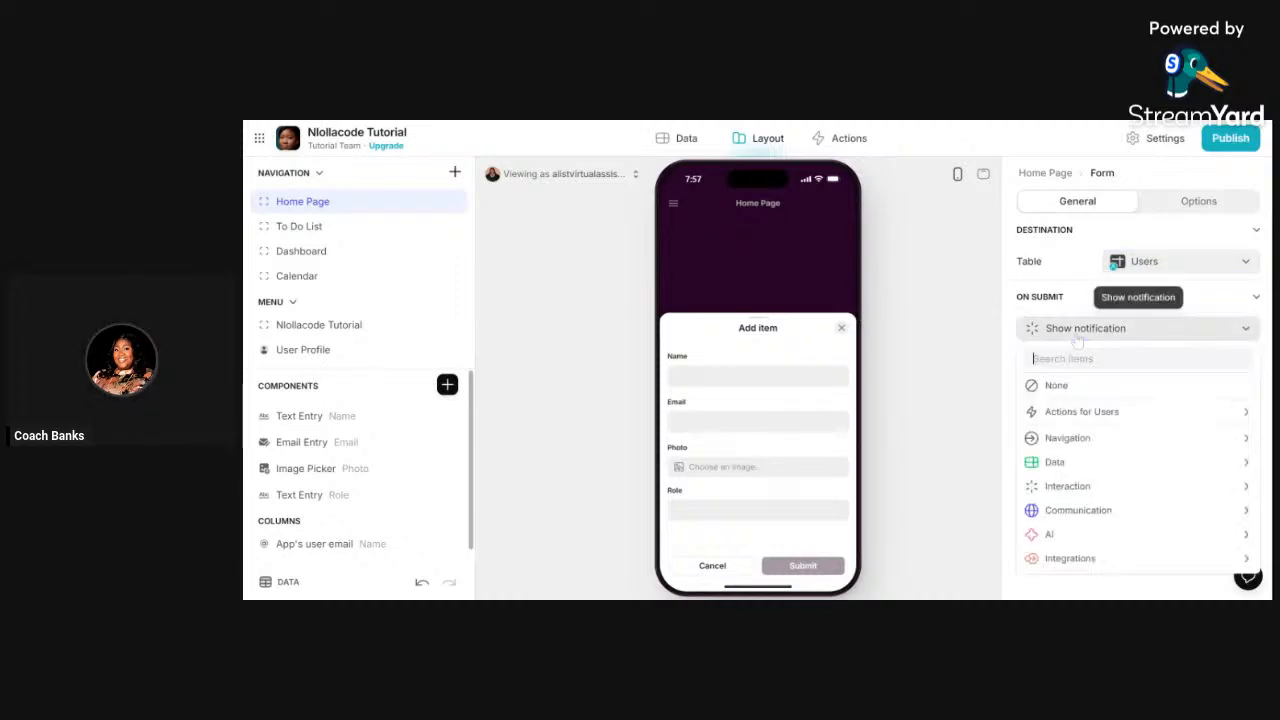
pyautogui.moveTo(1081, 415)
pyautogui.moveTo(1080, 445)
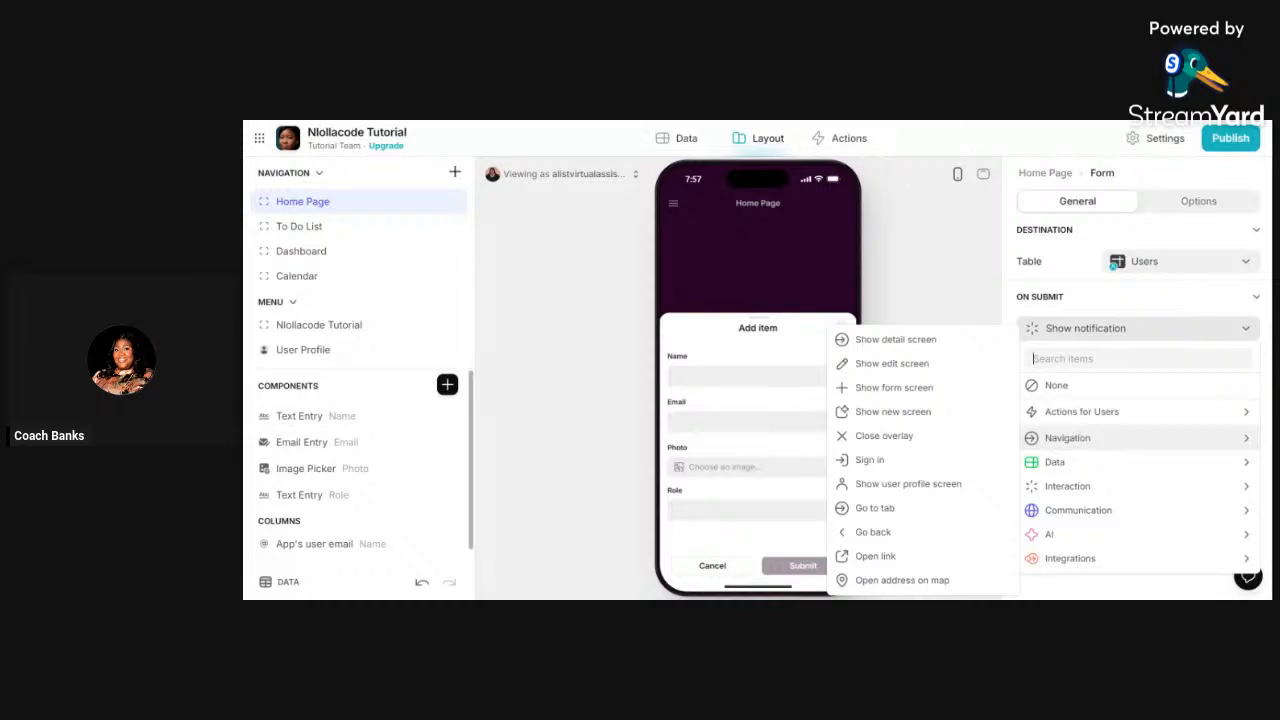
pyautogui.click(875, 508)
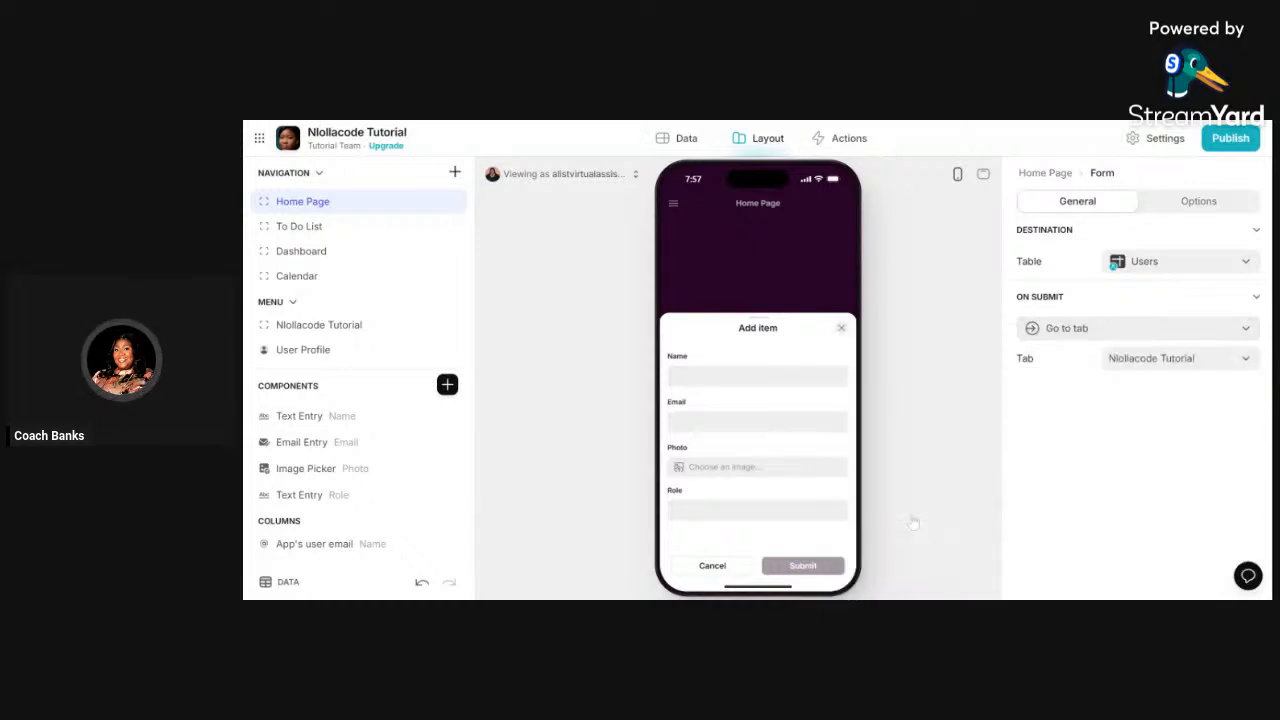
pyautogui.click(1172, 362)
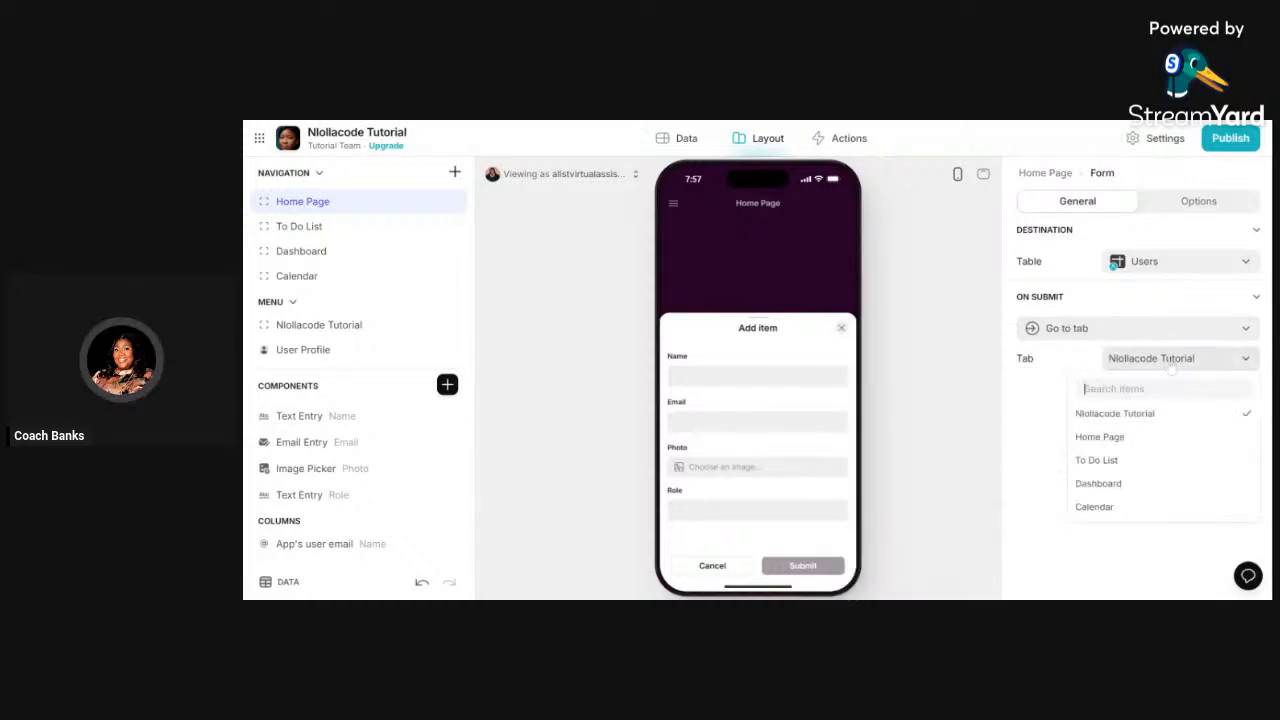
pyautogui.click(1122, 485)
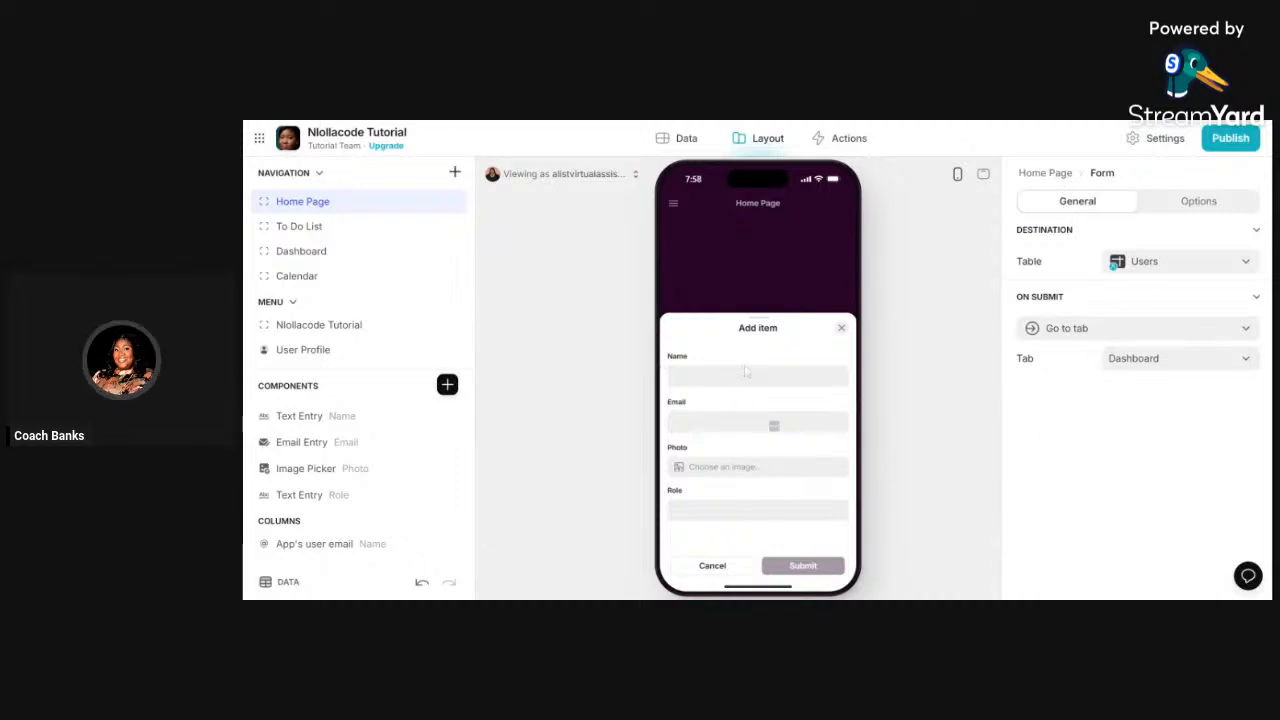
# - Turn on Required for the Name text entry, Email entry and Photo image picker
pyautogui.click(674, 376)
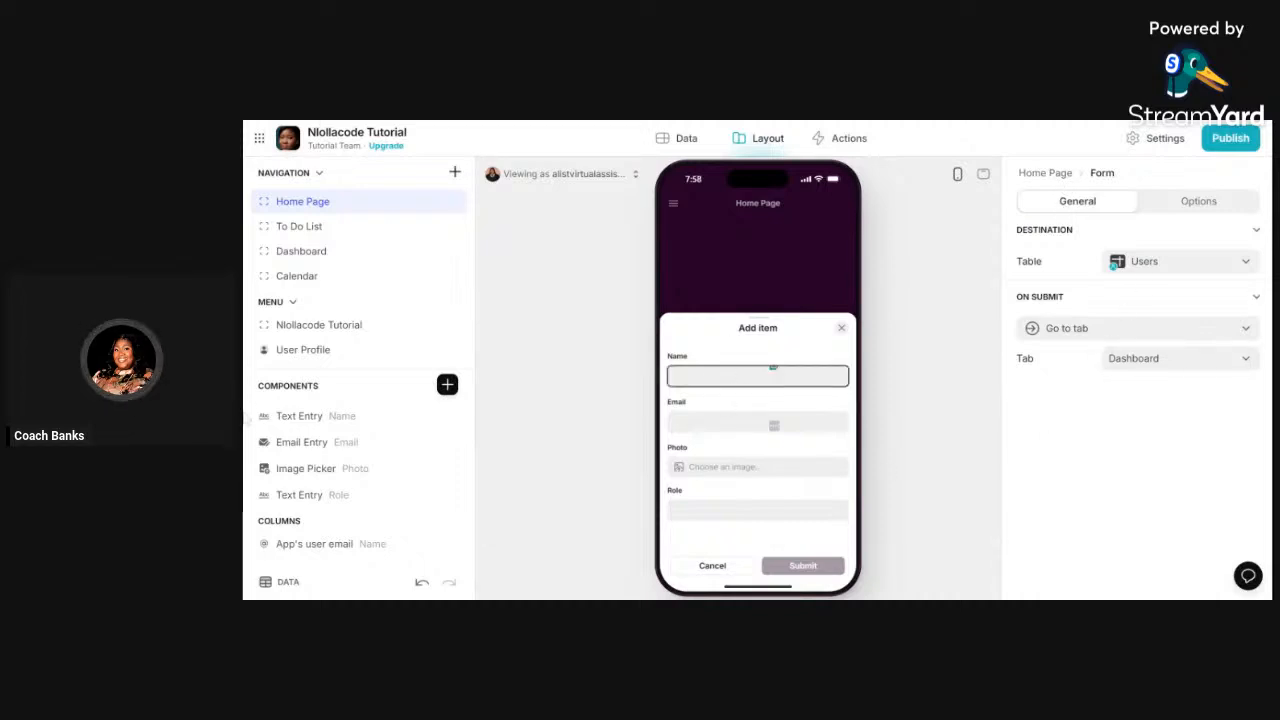
pyautogui.click(357, 427)
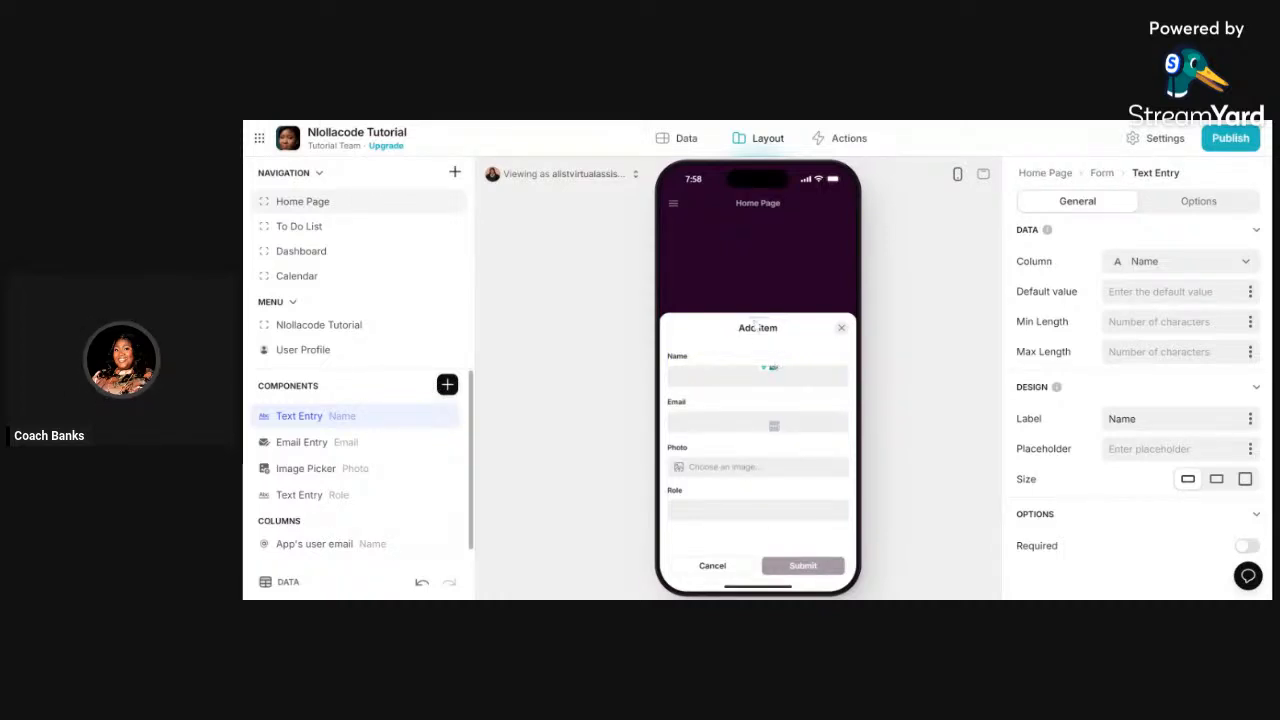
pyautogui.scroll(-2, 1136, 380)
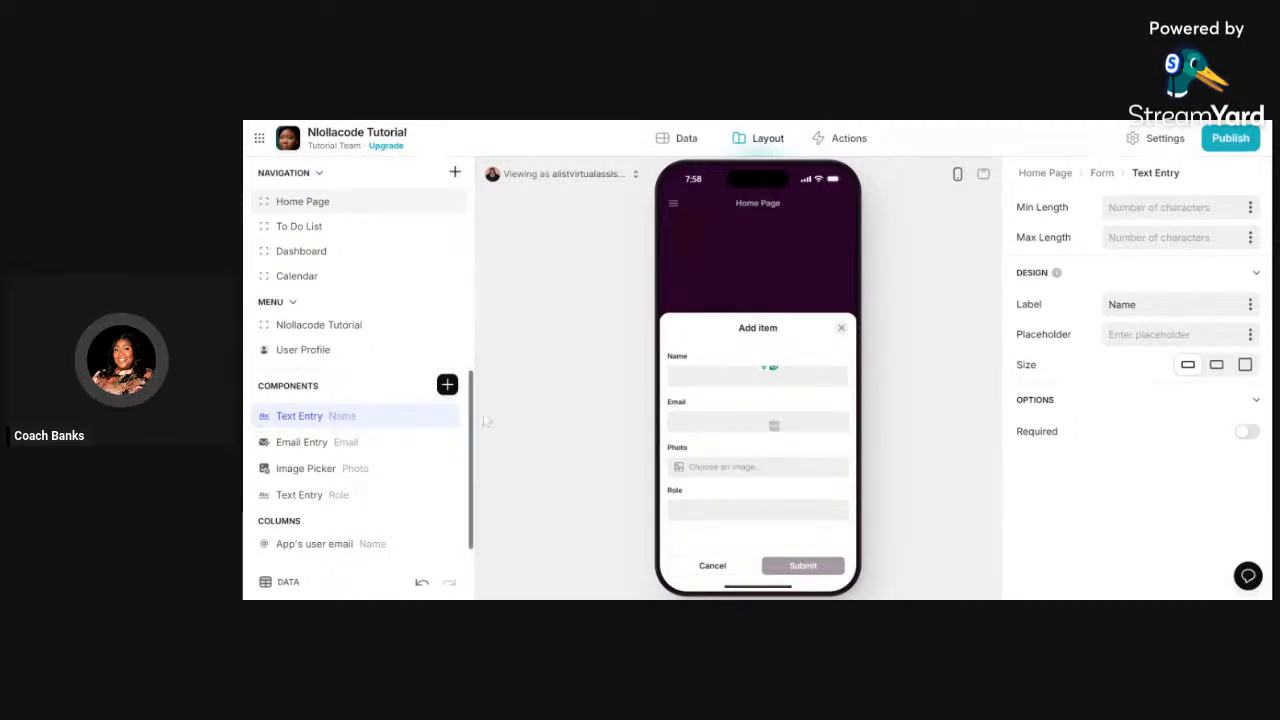
pyautogui.click(1245, 432)
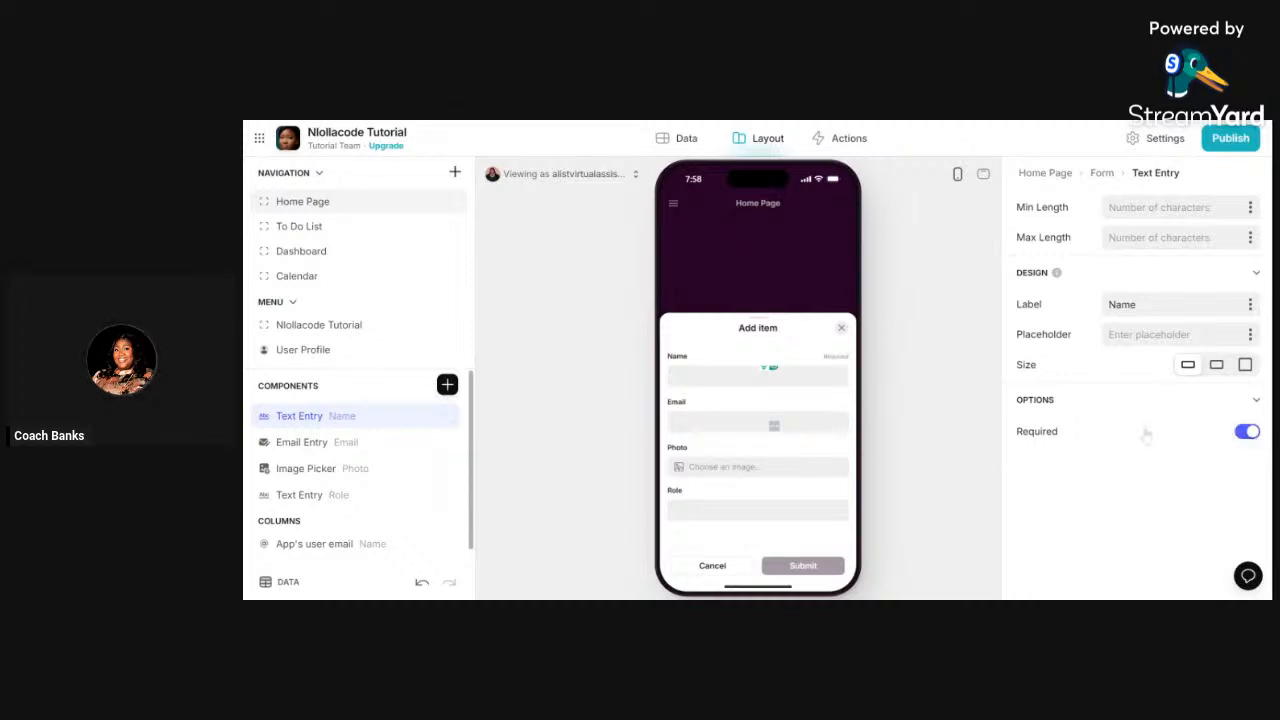
pyautogui.click(330, 442)
pyautogui.click(1245, 455)
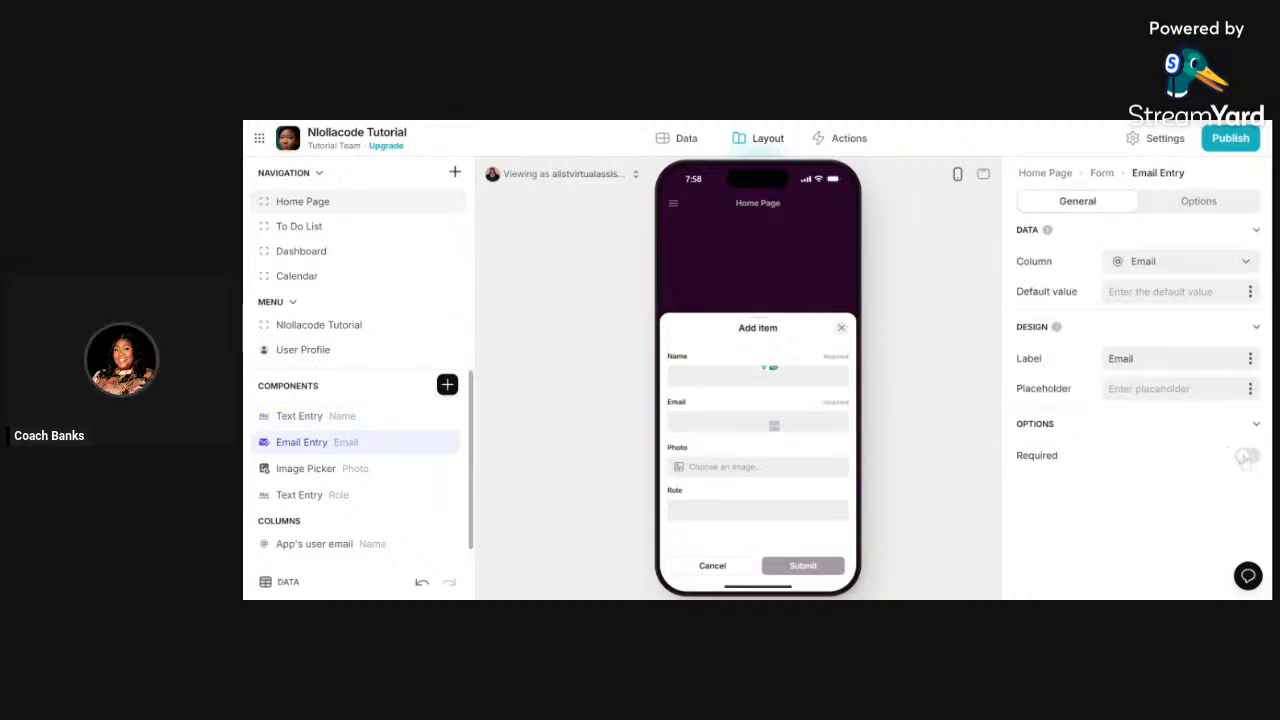
pyautogui.click(320, 468)
pyautogui.click(1246, 395)
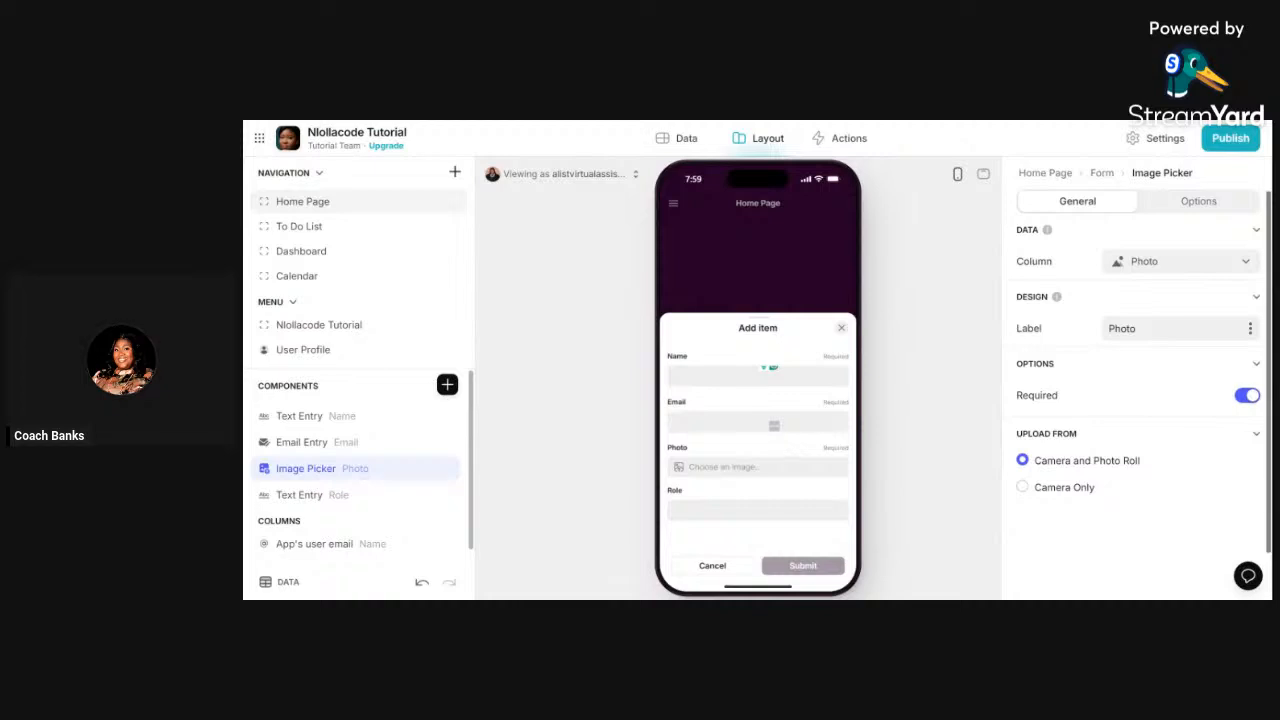
# - Review the form's title options and submit settings in the Form panel
pyautogui.click(1106, 176)
pyautogui.click(1205, 203)
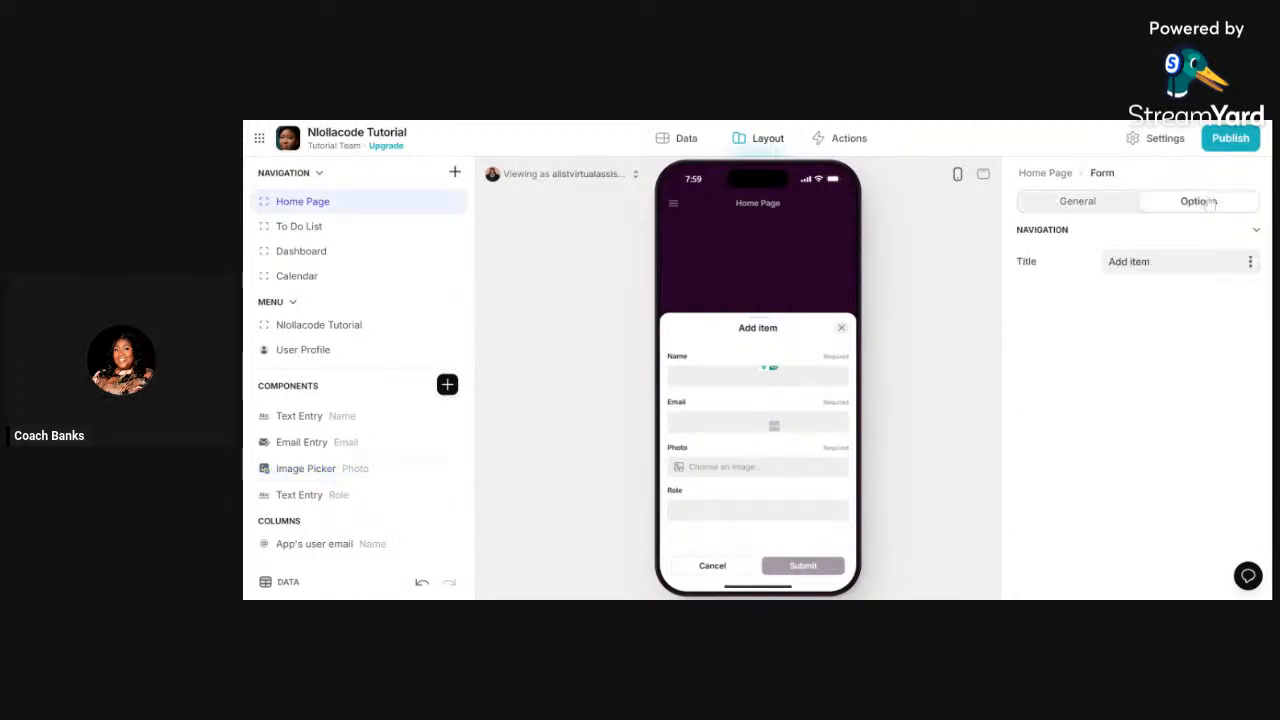
pyautogui.click(1054, 206)
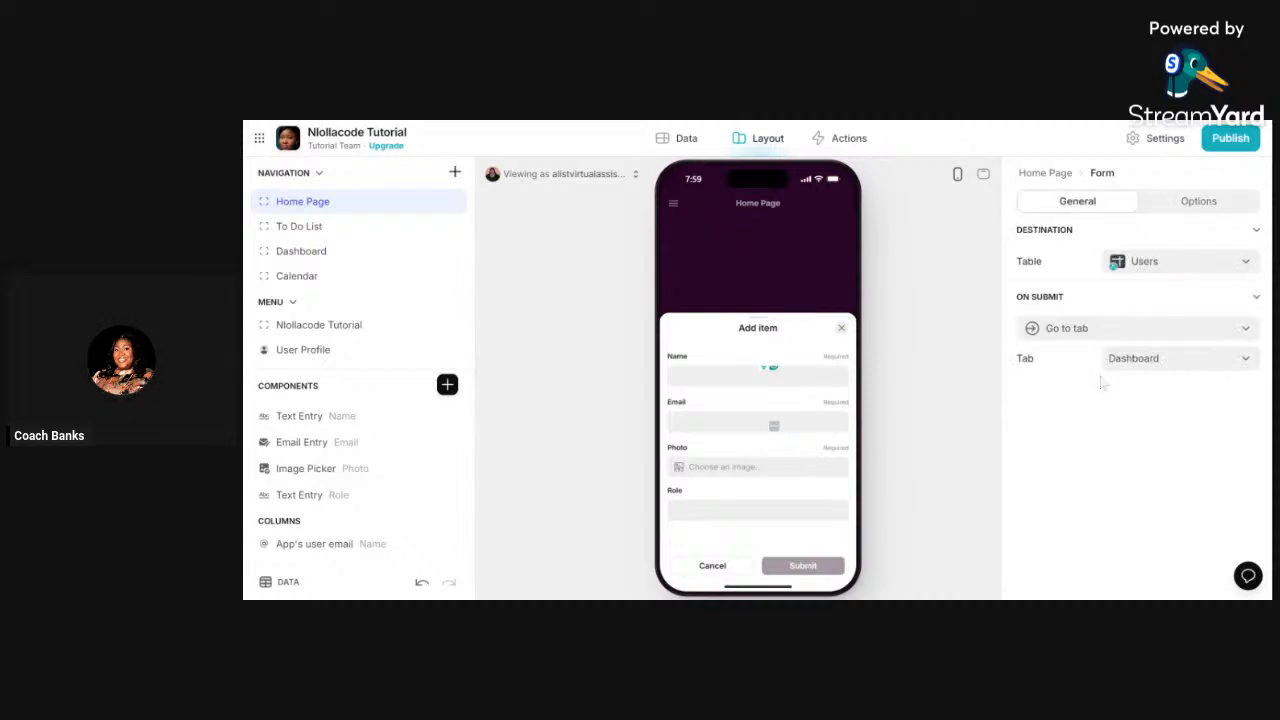
pyautogui.click(1205, 203)
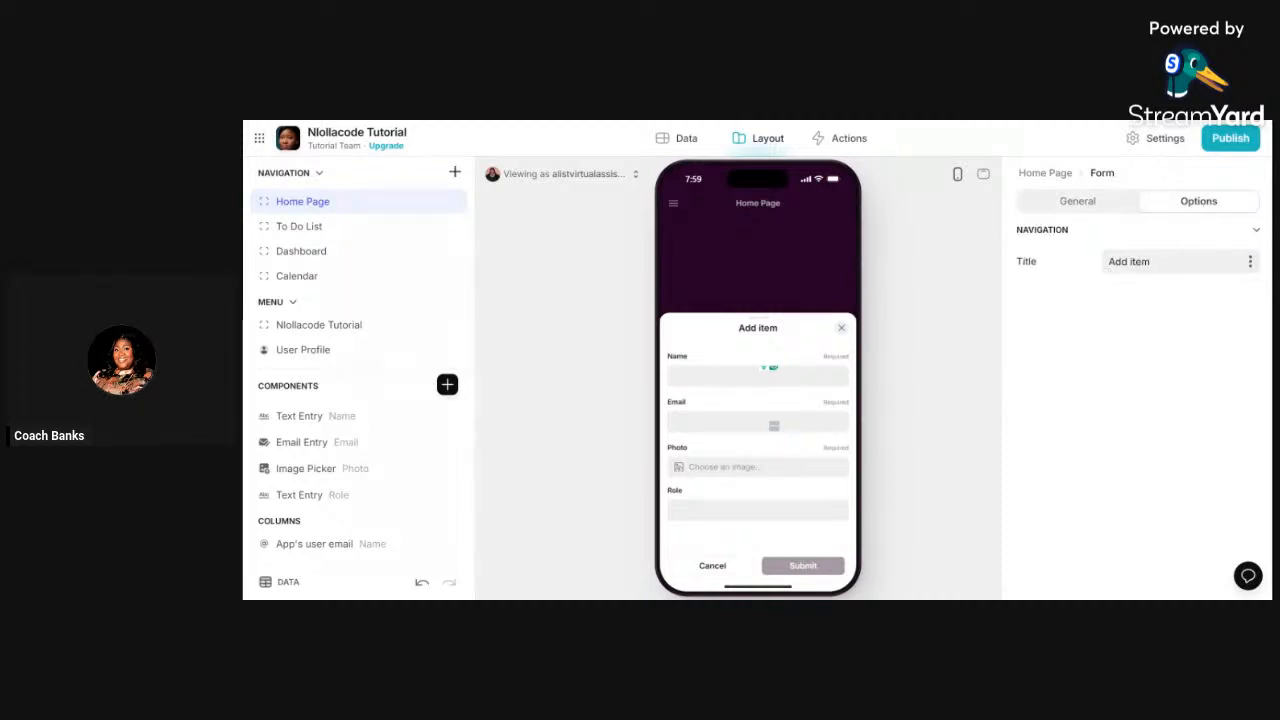
pyautogui.click(1099, 214)
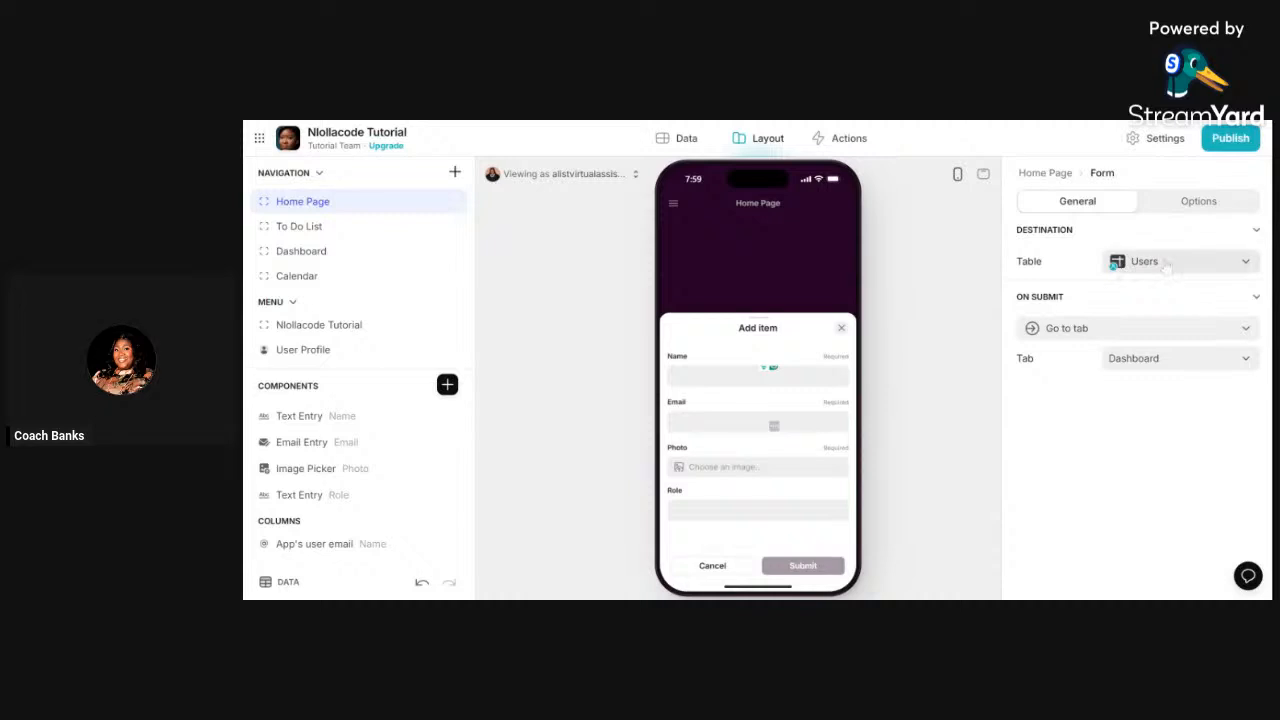
# - Open the form via Fill The Form Now, enter a test name and e-mail, and submit
pyautogui.click(841, 329)
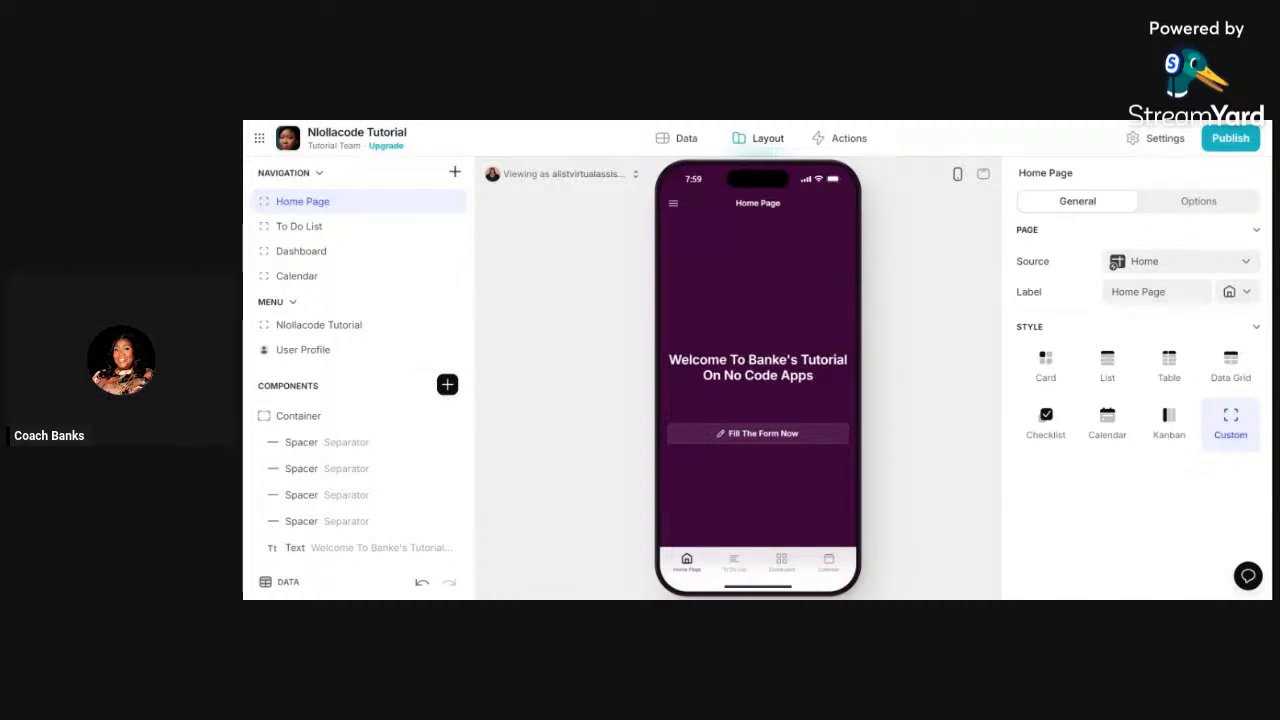
pyautogui.click(766, 437)
pyautogui.click(773, 372)
pyautogui.write('T')
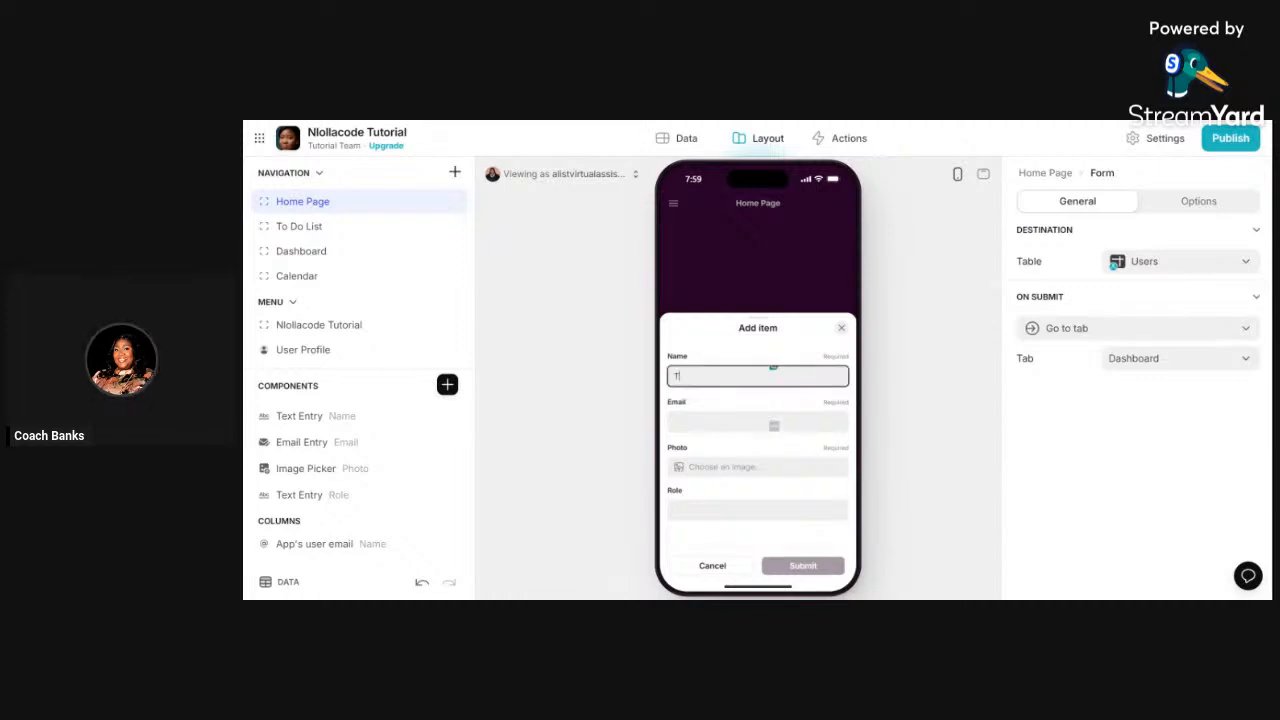
pyautogui.write('i')
pyautogui.write('st T')
pyautogui.write('esting')
pyautogui.press('Tab')
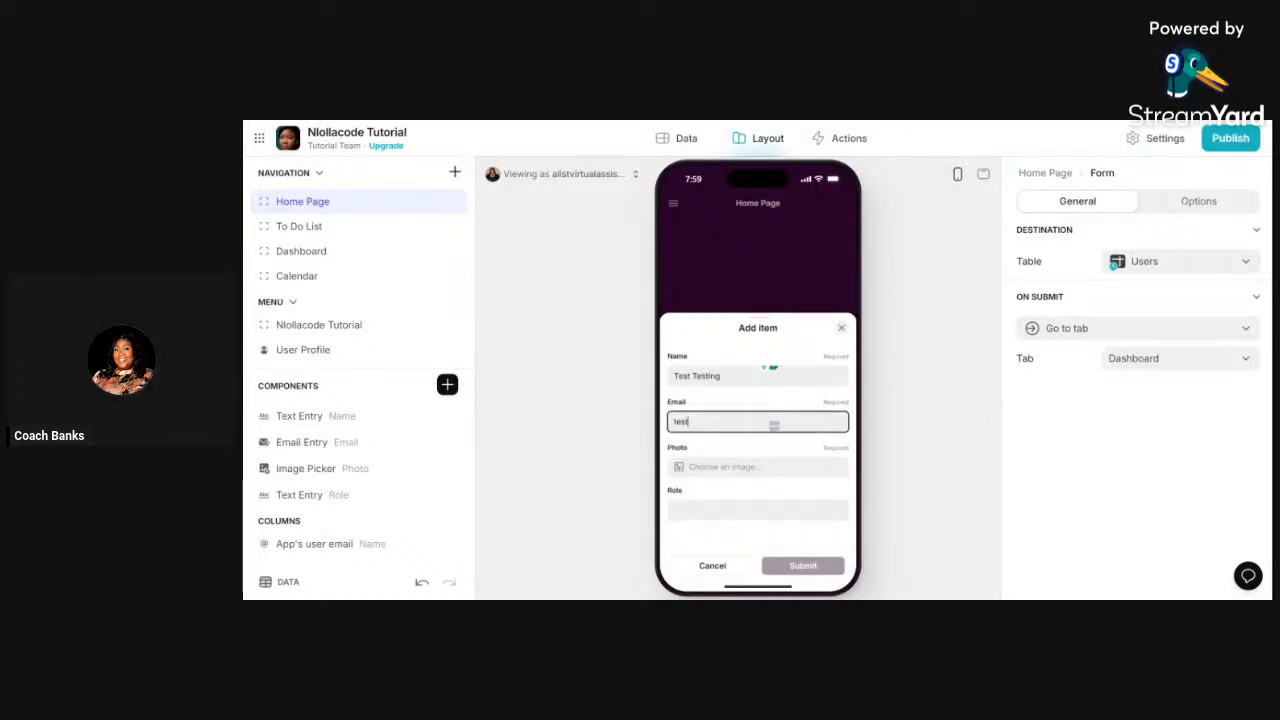
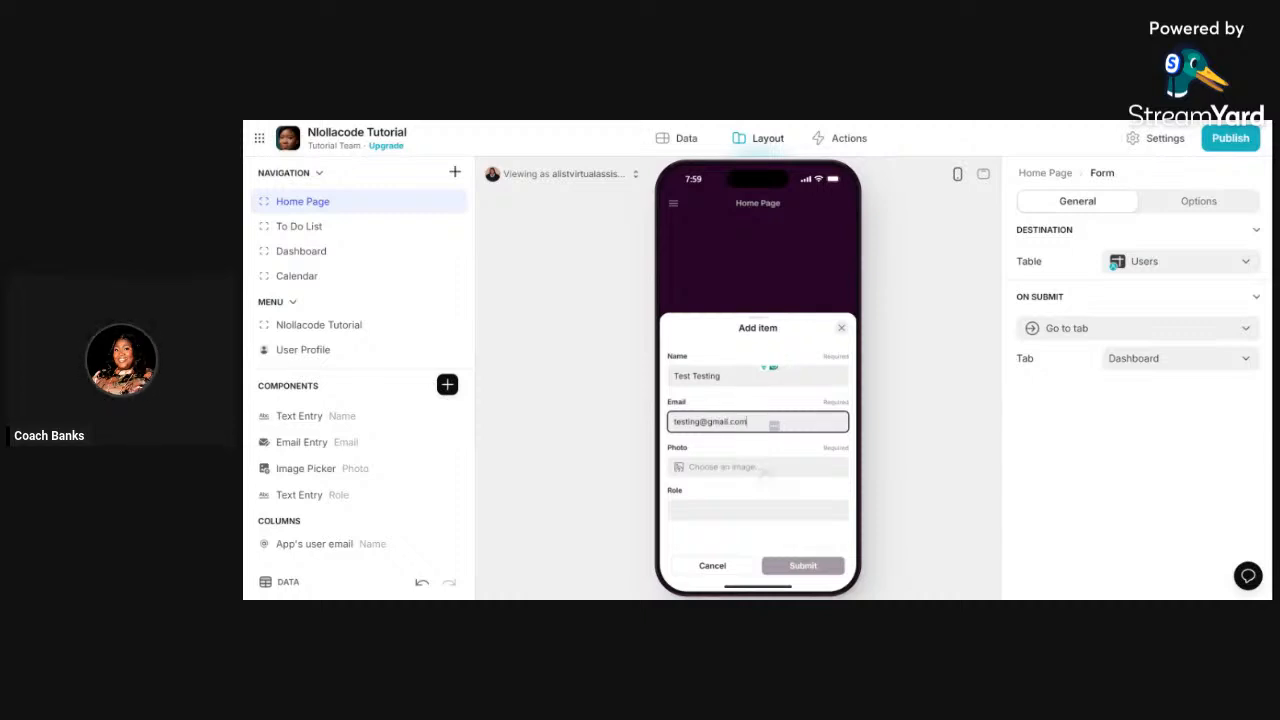
pyautogui.click(837, 546)
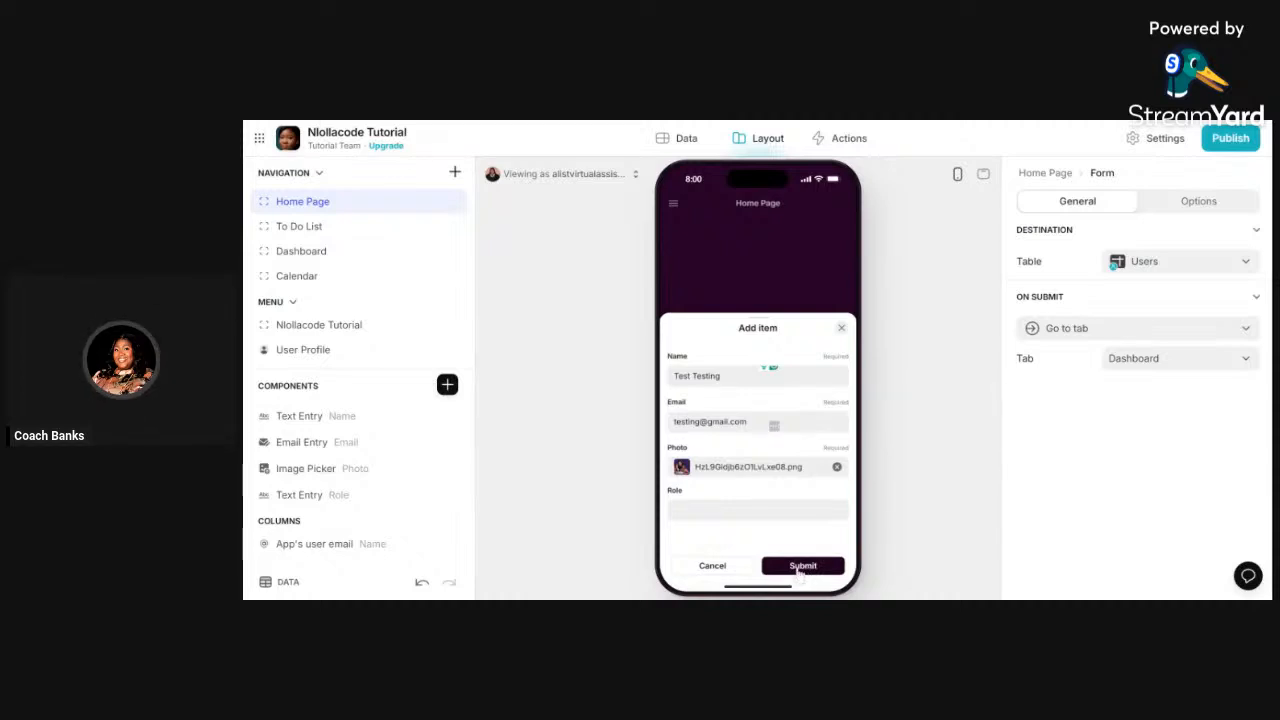
pyautogui.click(773, 505)
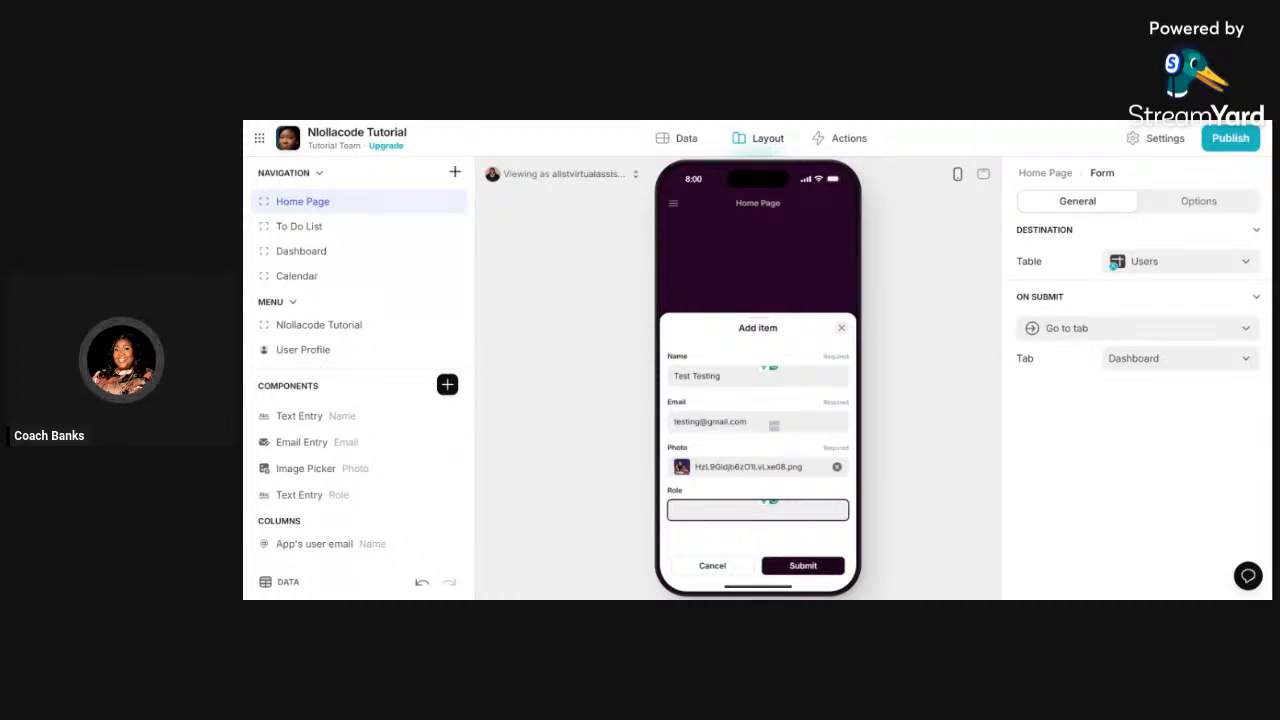
pyautogui.click(800, 567)
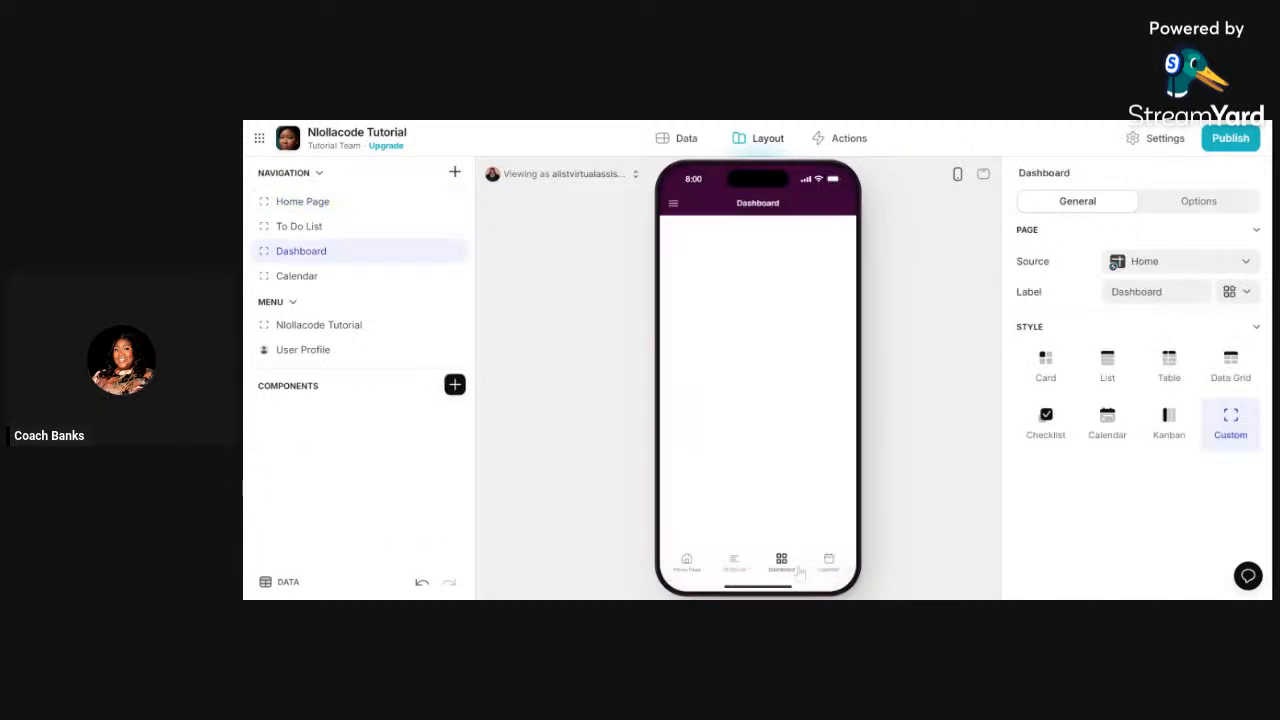